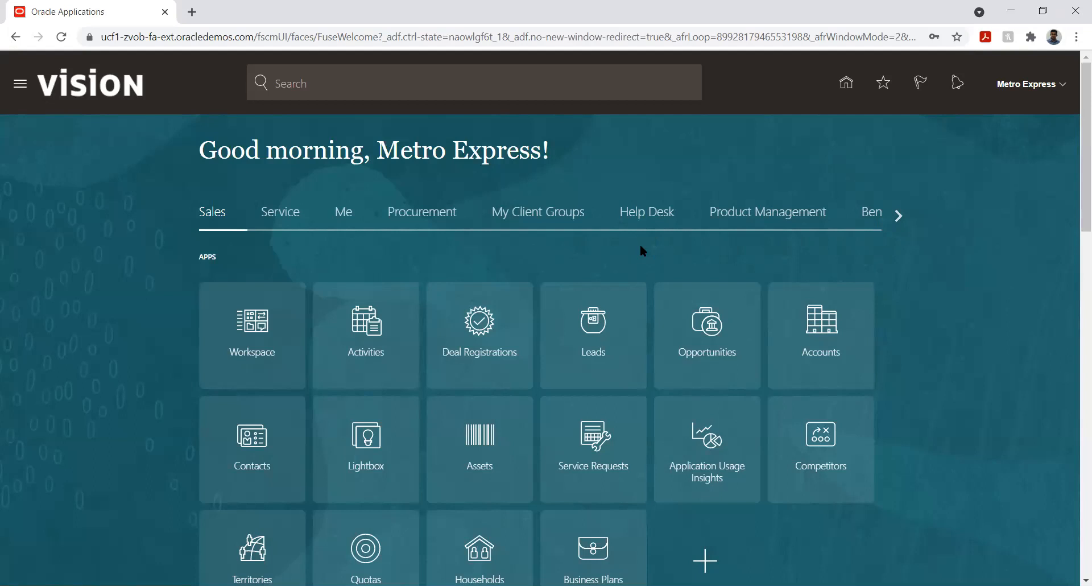
- Open the Budgetary Control work area from the home page's Budgetary Control group
click(899, 216)
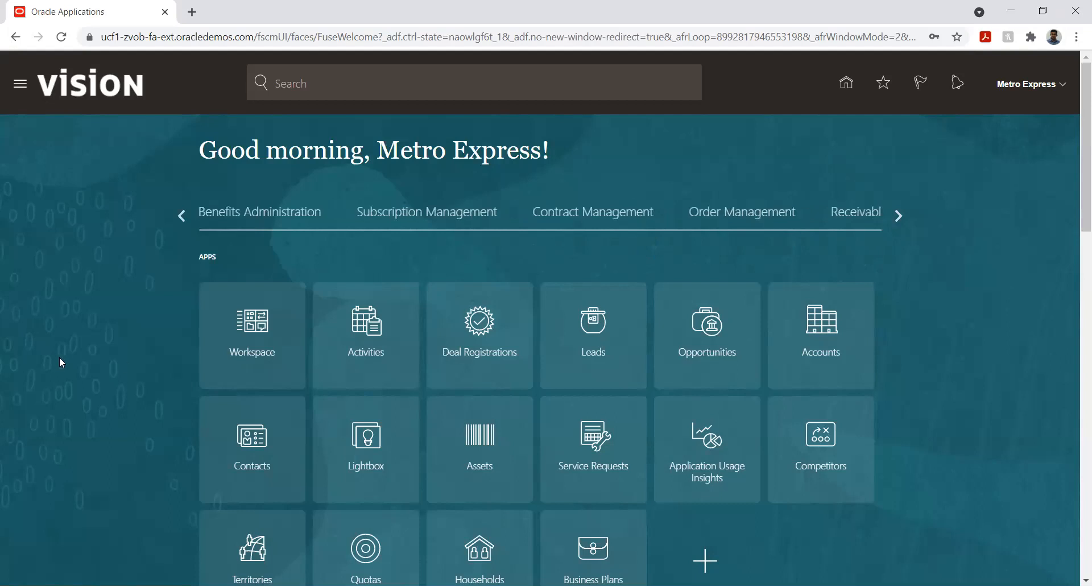
click(896, 216)
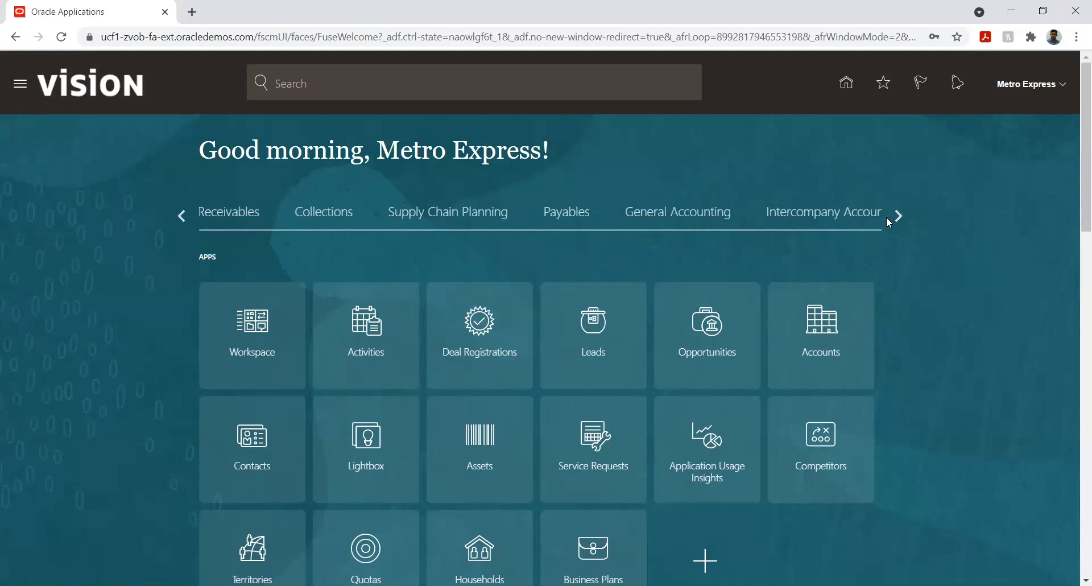
click(897, 216)
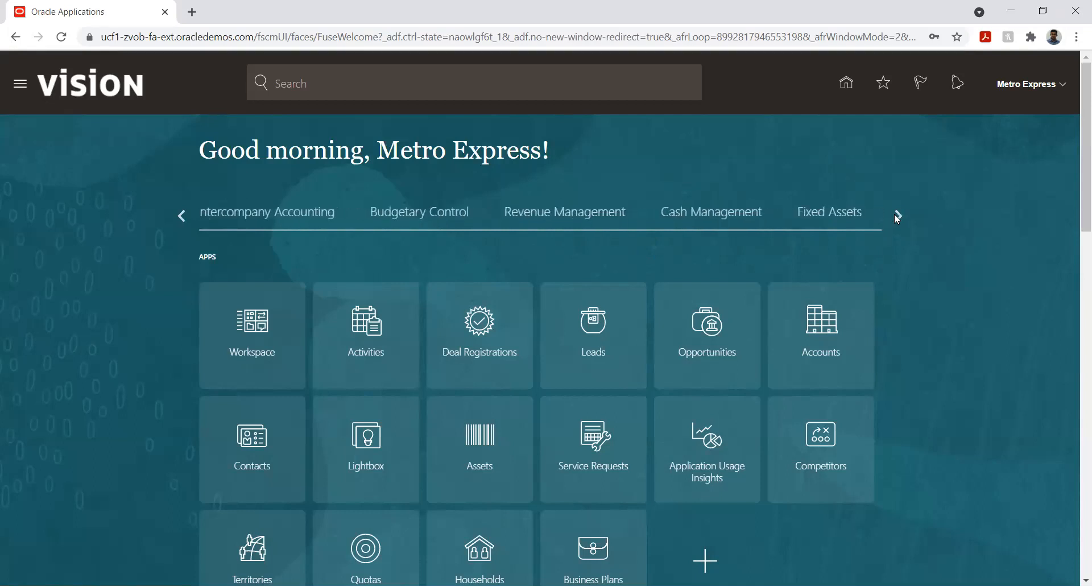
click(420, 212)
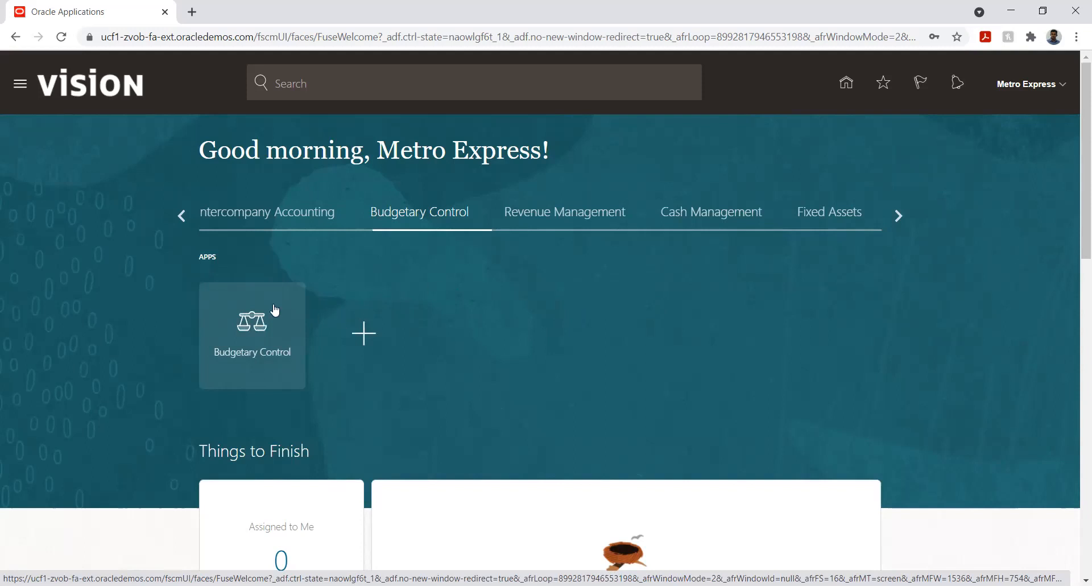
click(250, 329)
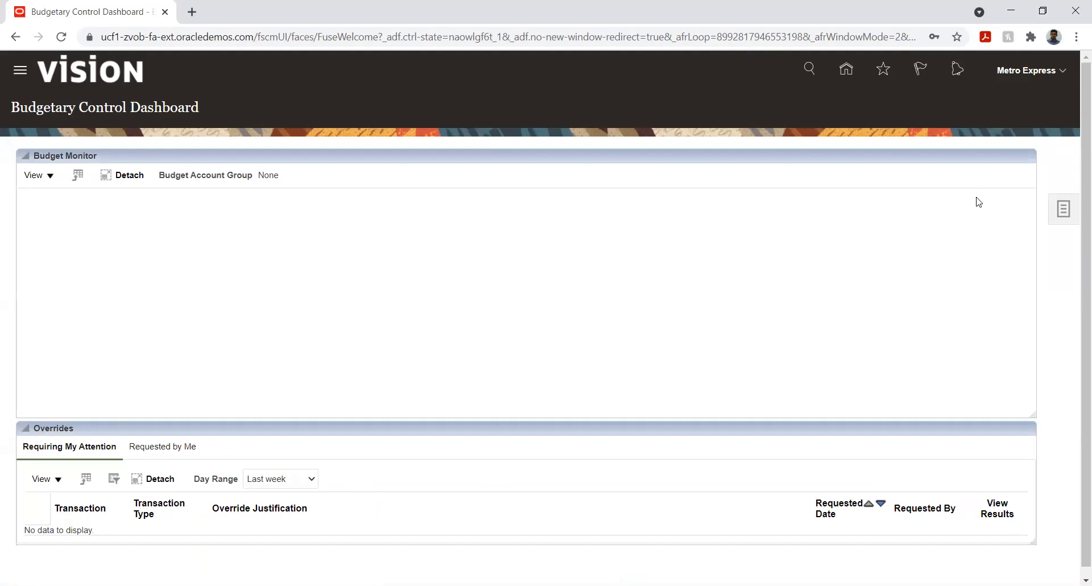
- Open the Metro Budget control budget for editing from Manage Control Budgets
click(1062, 210)
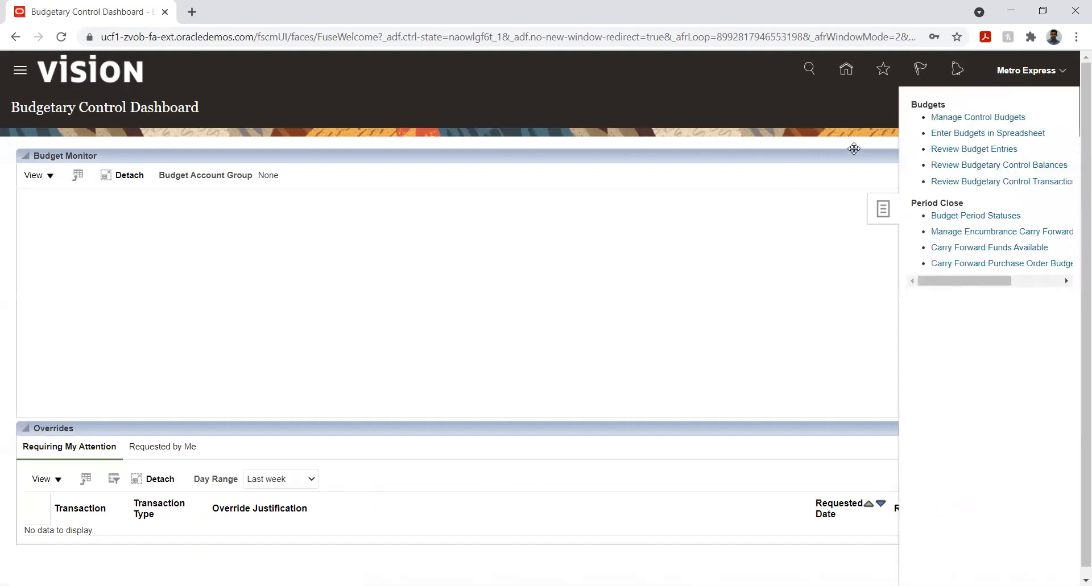
click(971, 122)
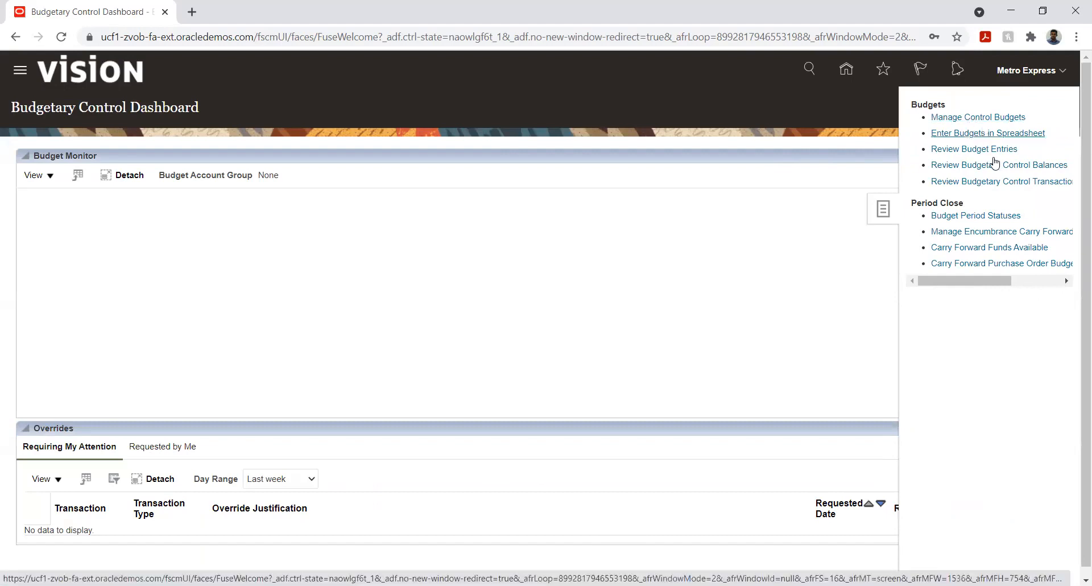
click(963, 121)
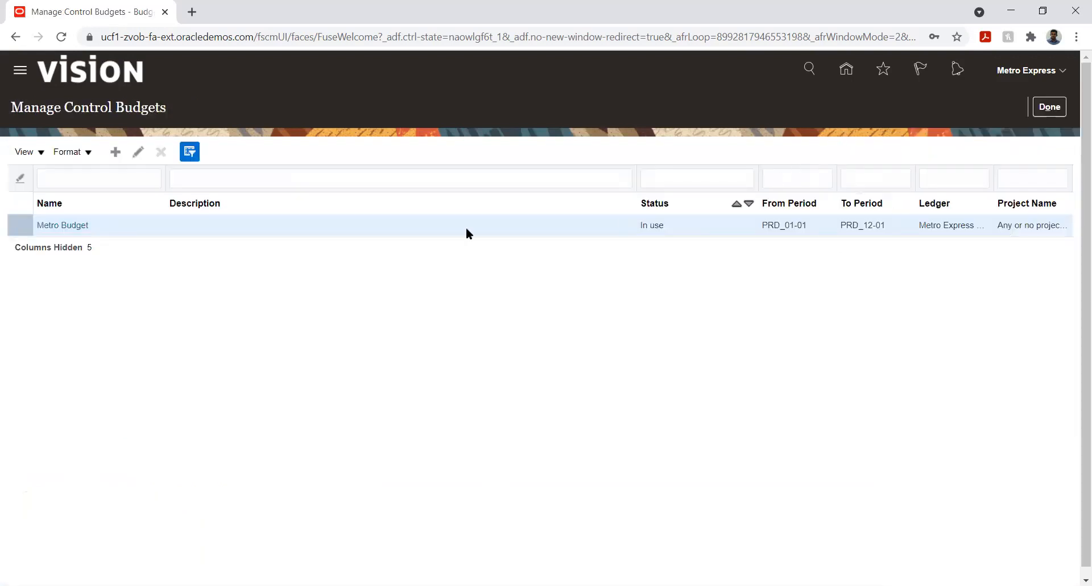
click(70, 226)
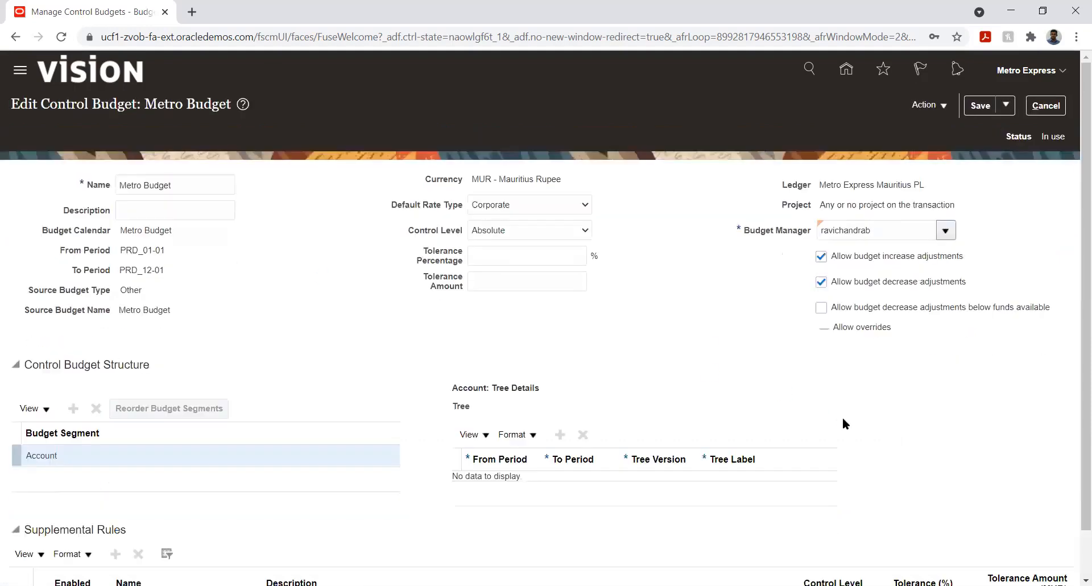
- Review the Metro Budget's action options and settings, then leave the edit page for the dashboard
click(927, 106)
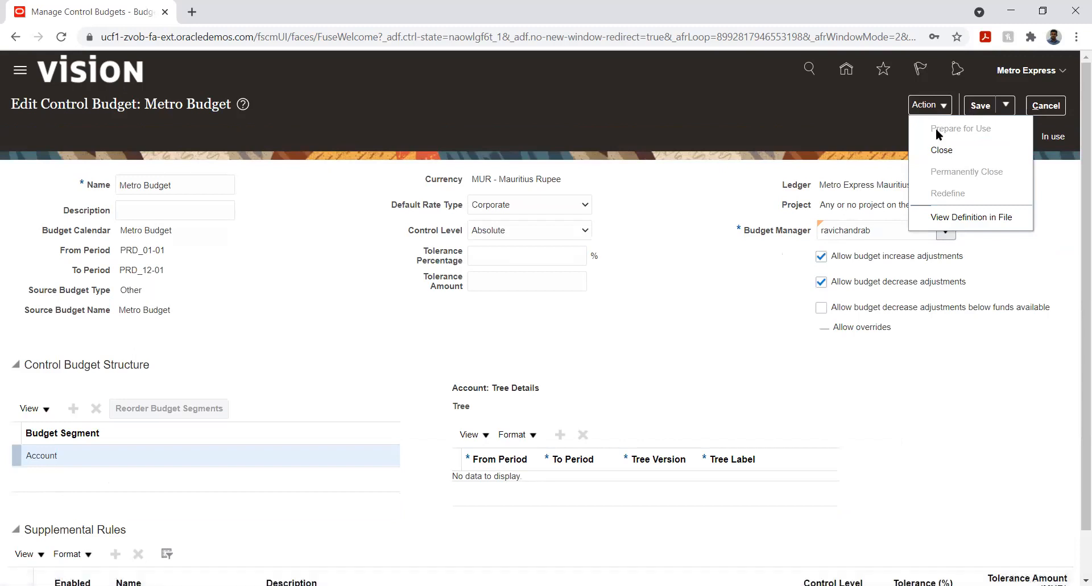
click(795, 118)
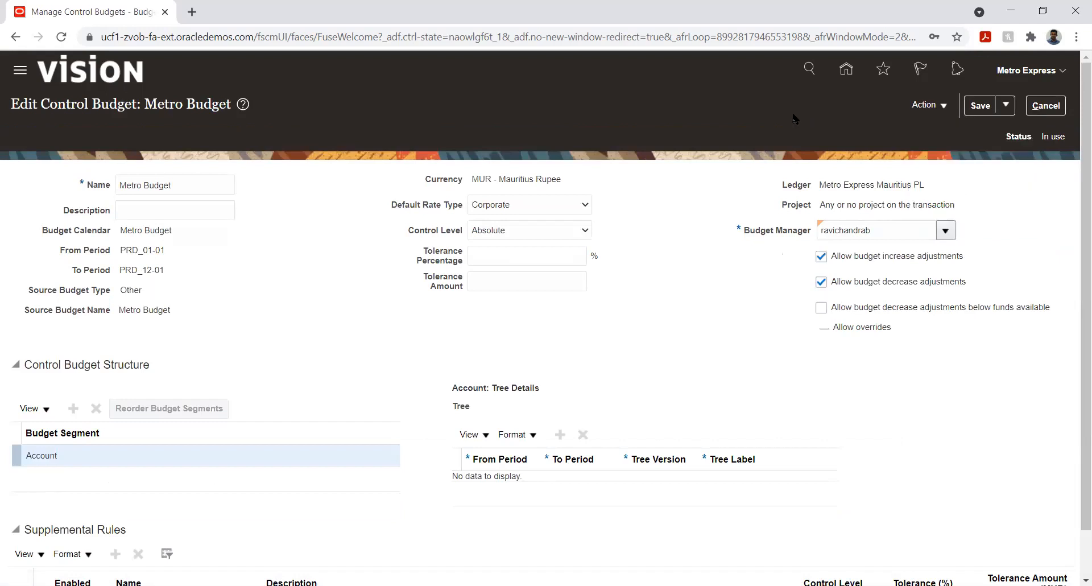
drag(1042, 137, 1066, 141)
click(723, 146)
scroll(370, 230, down, 1)
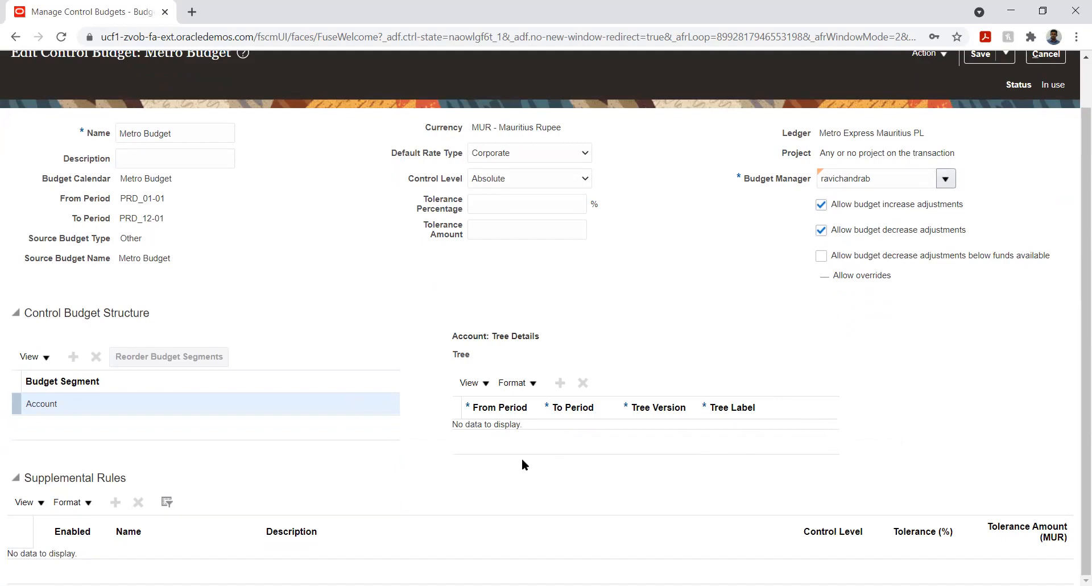
scroll(677, 259, up, 2)
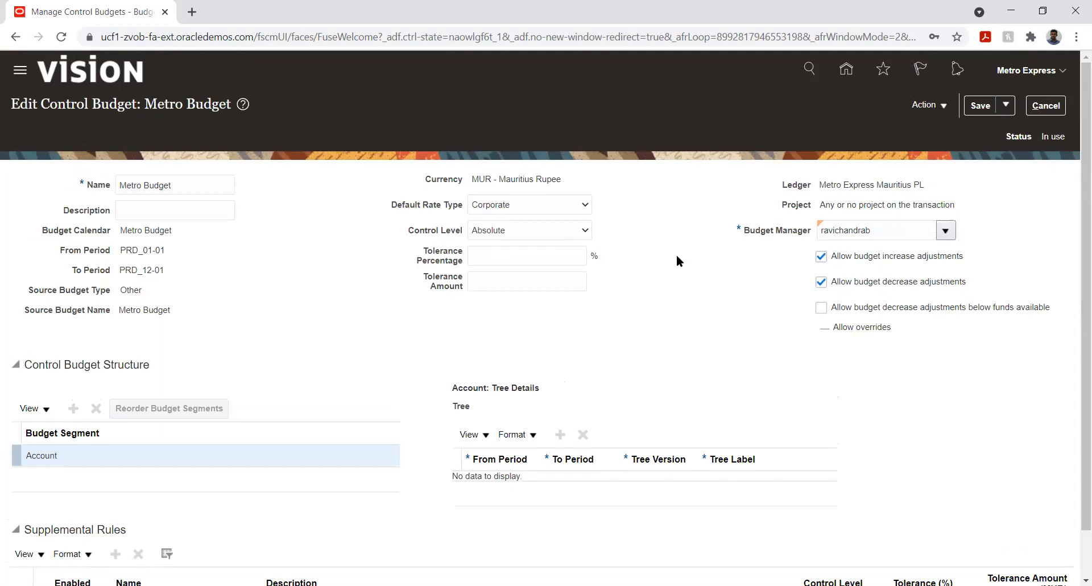
click(943, 106)
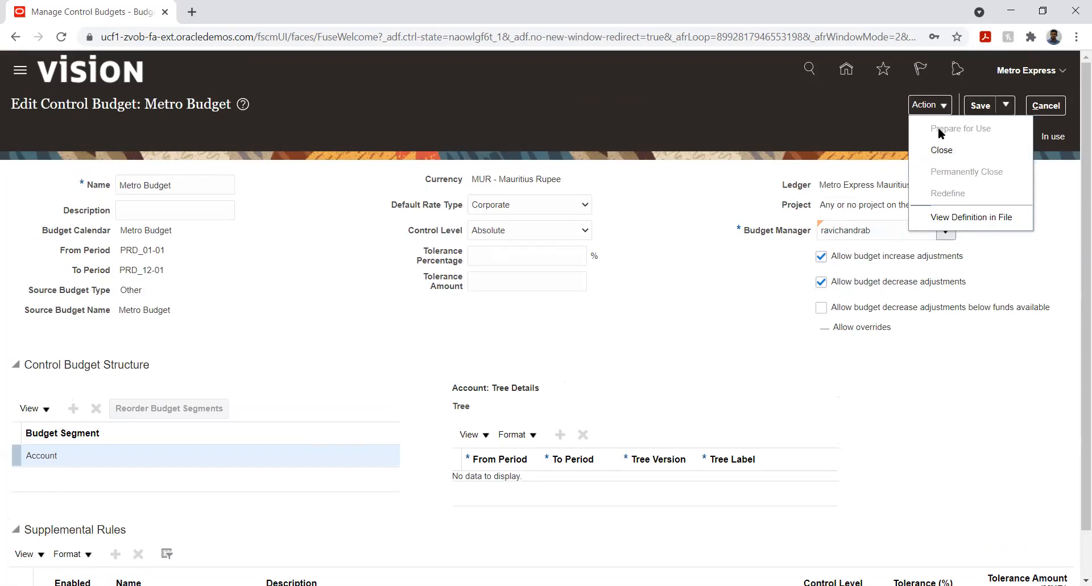
click(667, 244)
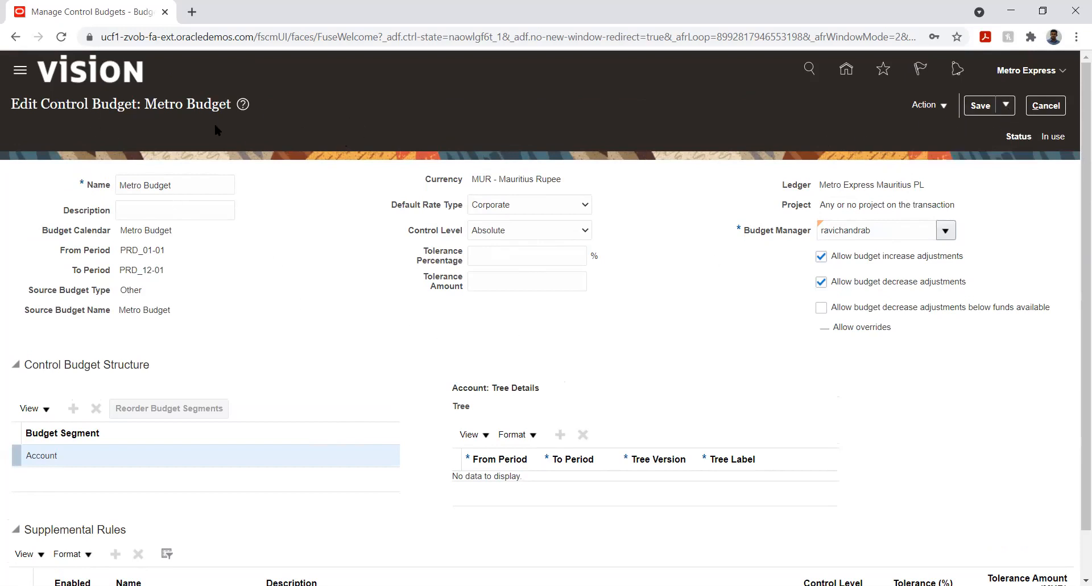
click(1006, 105)
click(997, 129)
click(1050, 107)
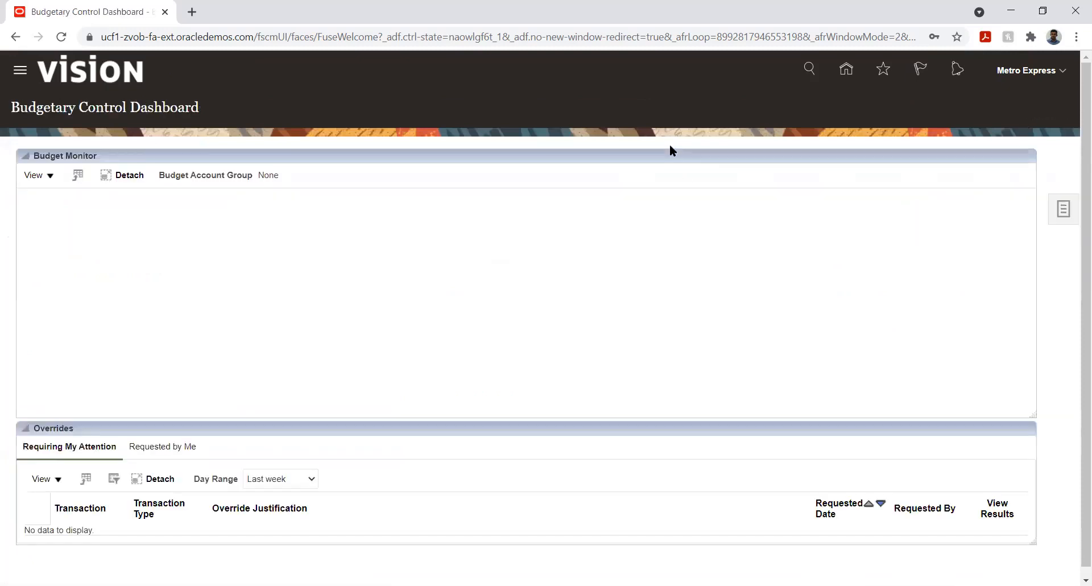
- Create a budget entry spreadsheet for Metro Budget covering PRD_01-01 to PRD_12-01
click(1064, 209)
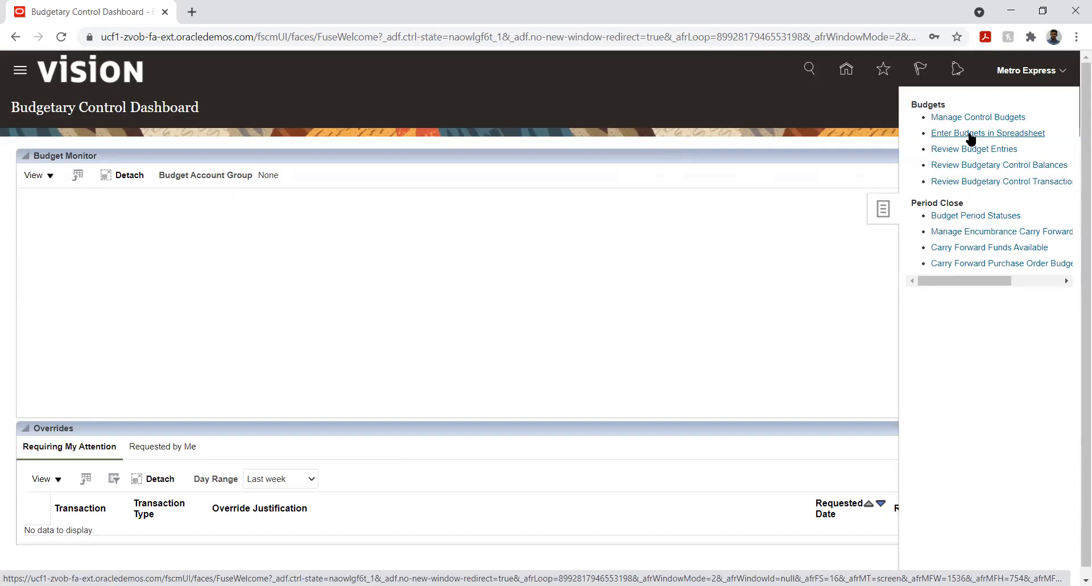
click(971, 137)
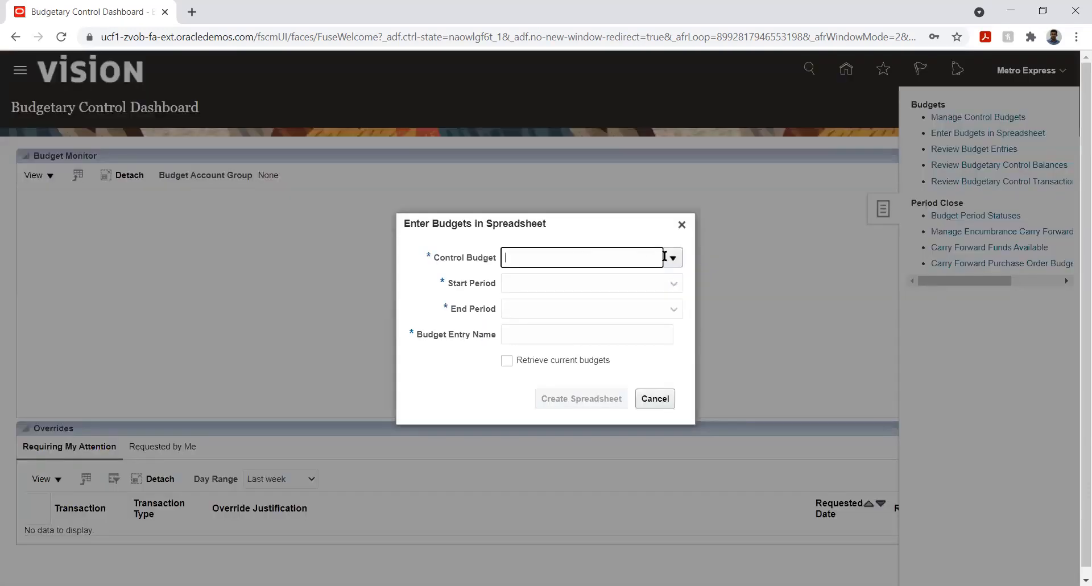
click(673, 257)
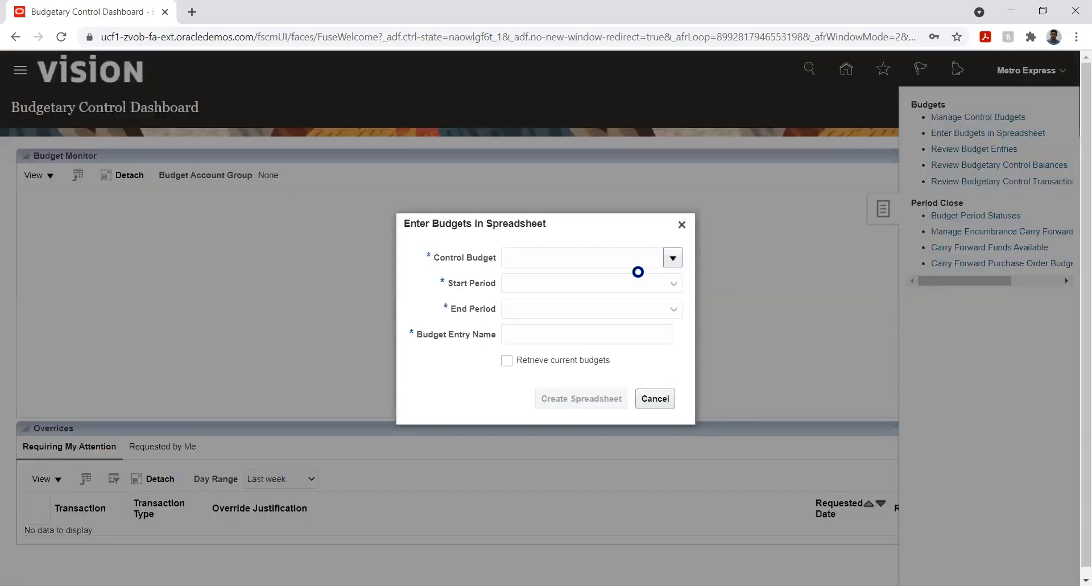
click(609, 278)
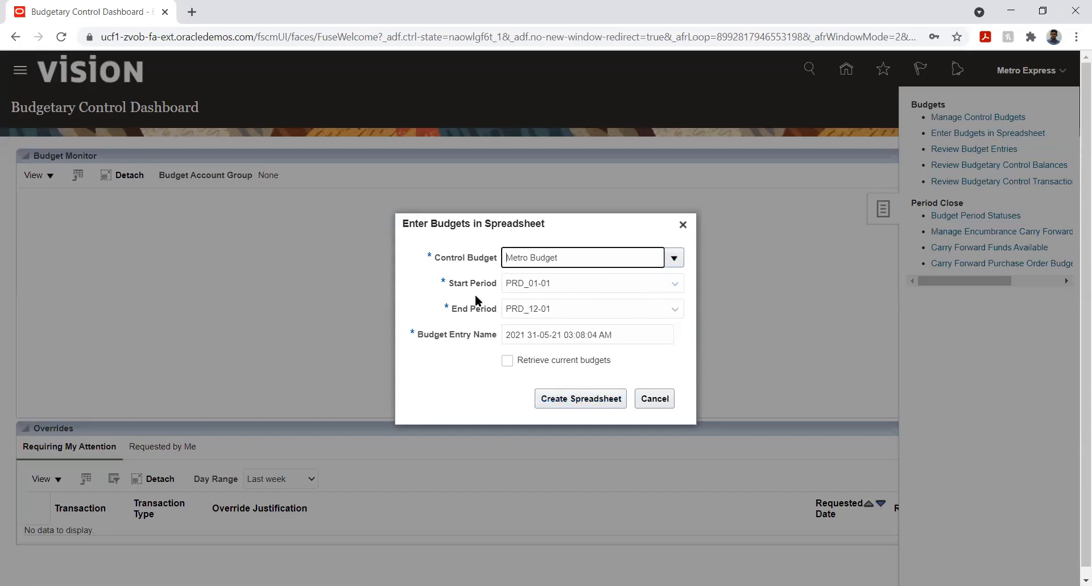
click(563, 401)
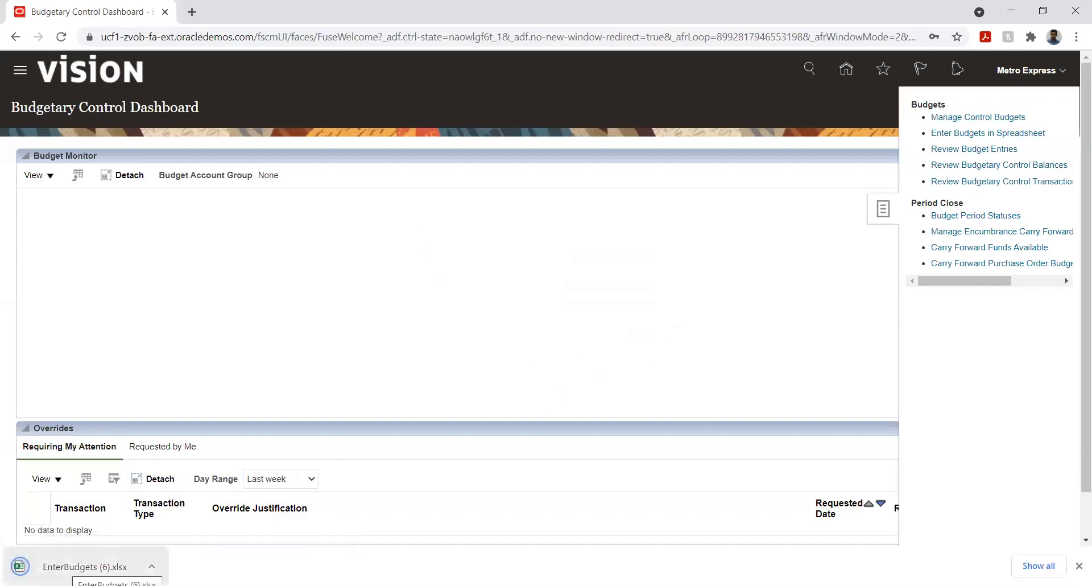
- Open the downloaded EnterBudgets (6).xlsx workbook in Excel and enter account 2420 in the first budget row
click(85, 567)
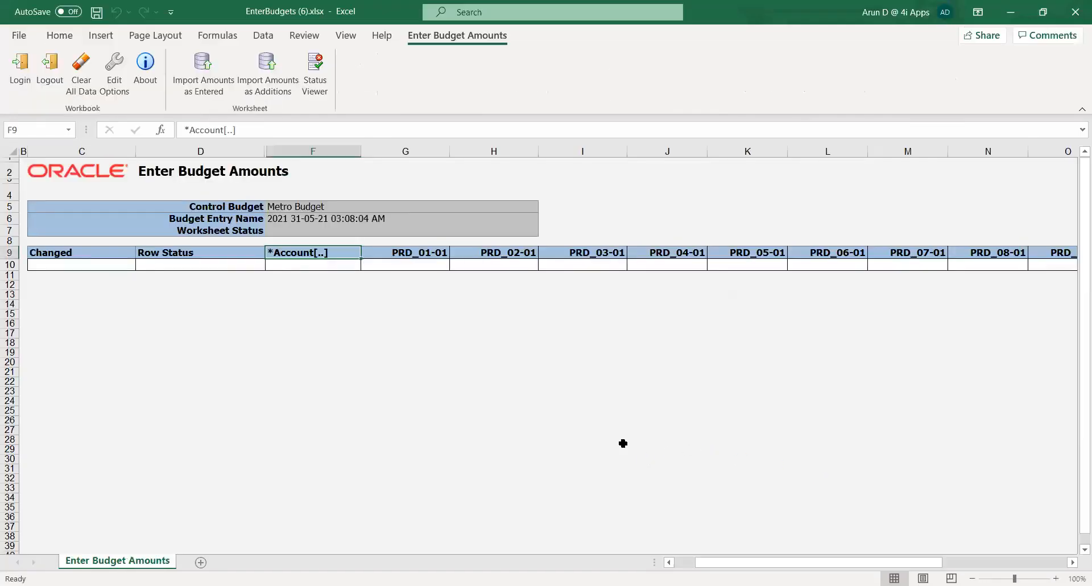
click(262, 369)
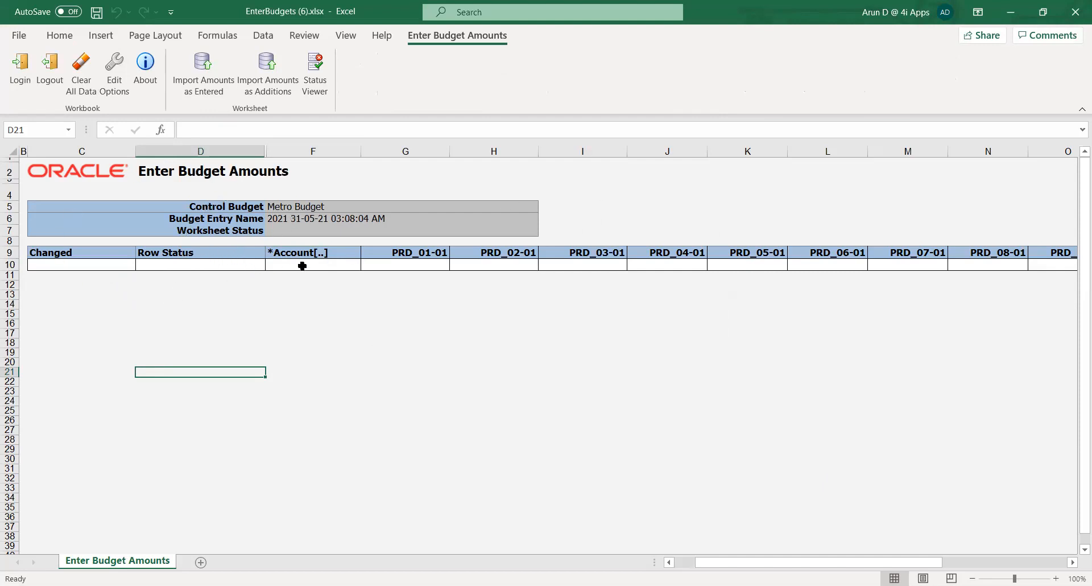
click(328, 267)
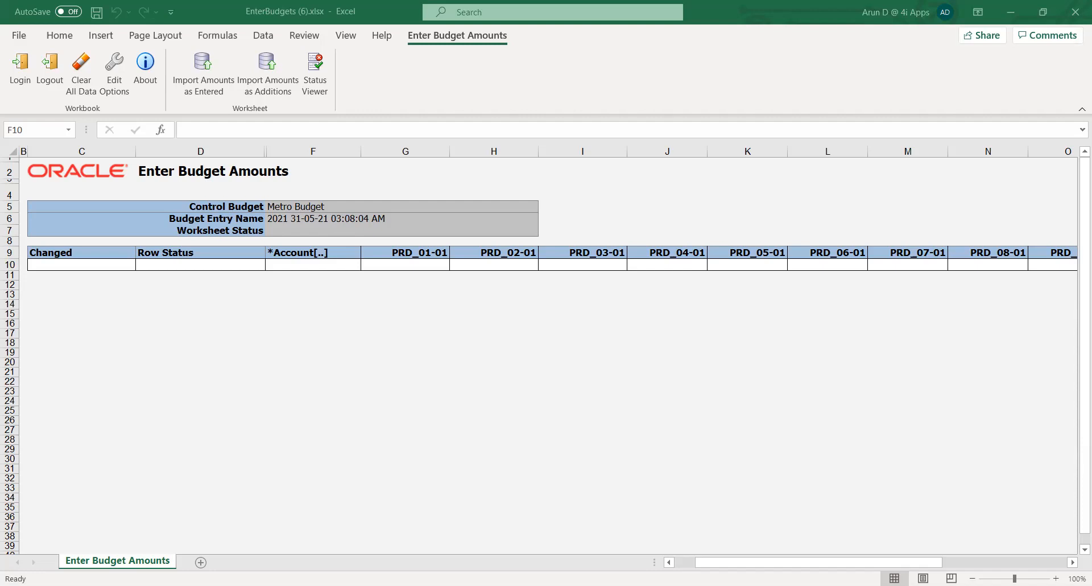
text(24)
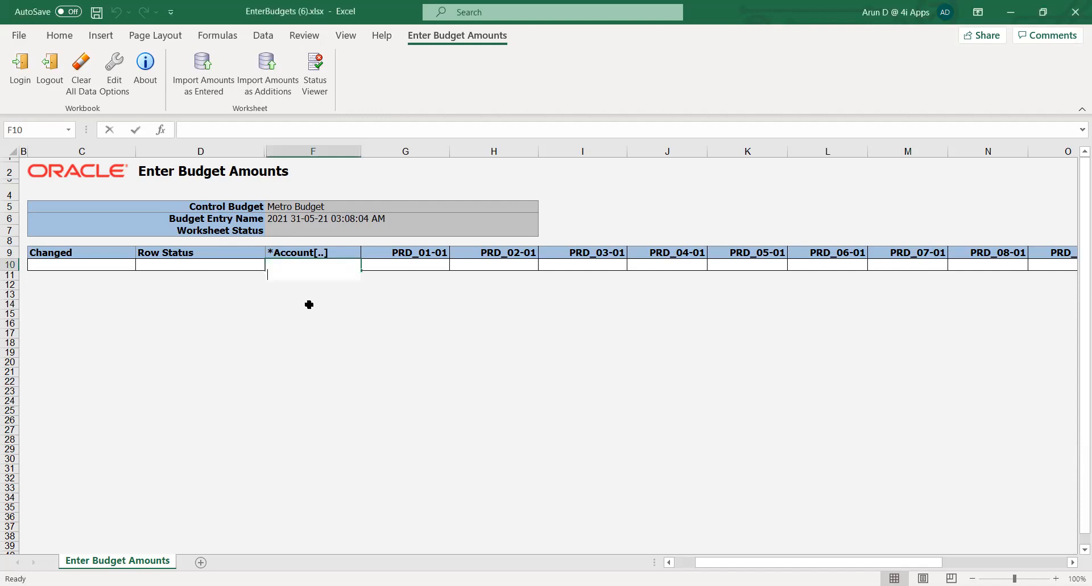
text(20)
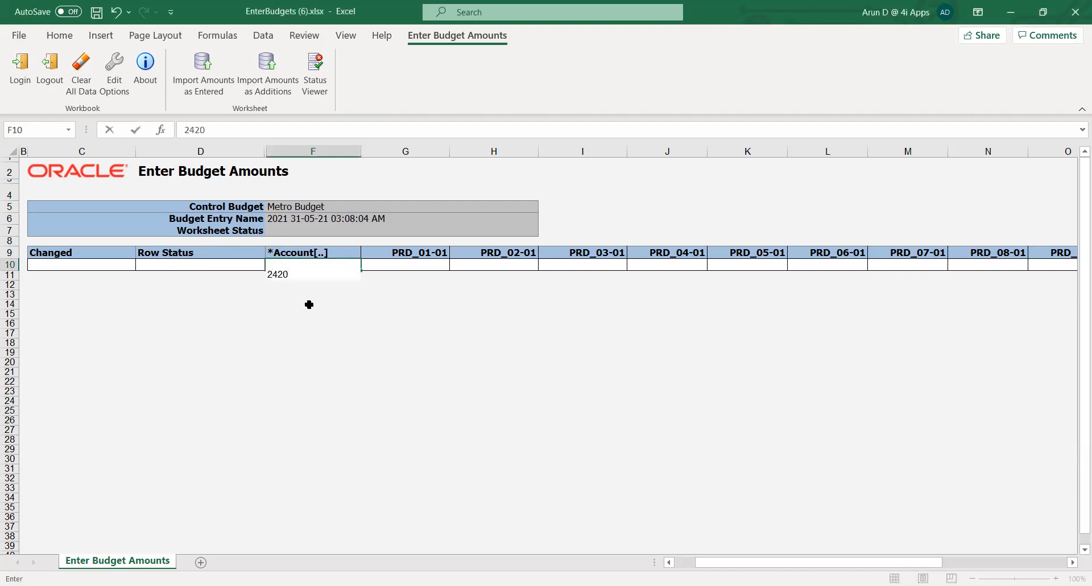
key(Tab)
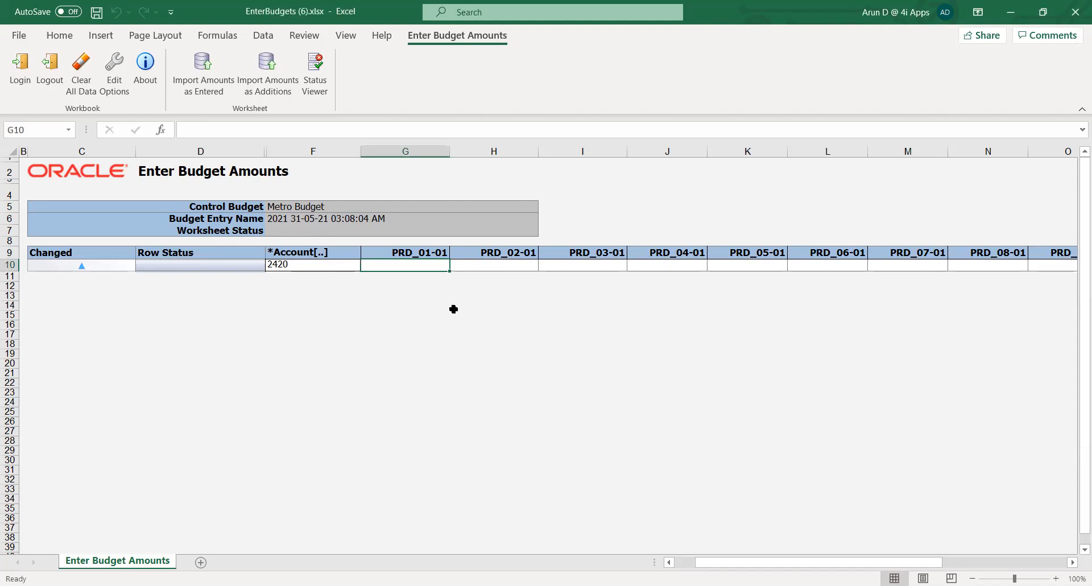
- Enter 1,00,000 as the PRD_01-01 budget amount for account 2420
text(1,00,00)
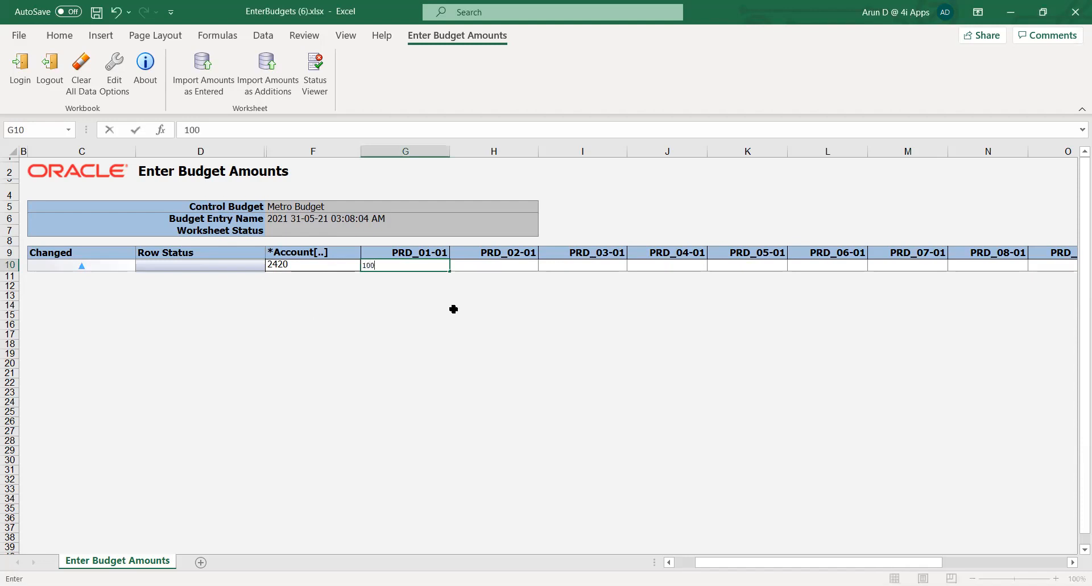
text(000)
key(Return)
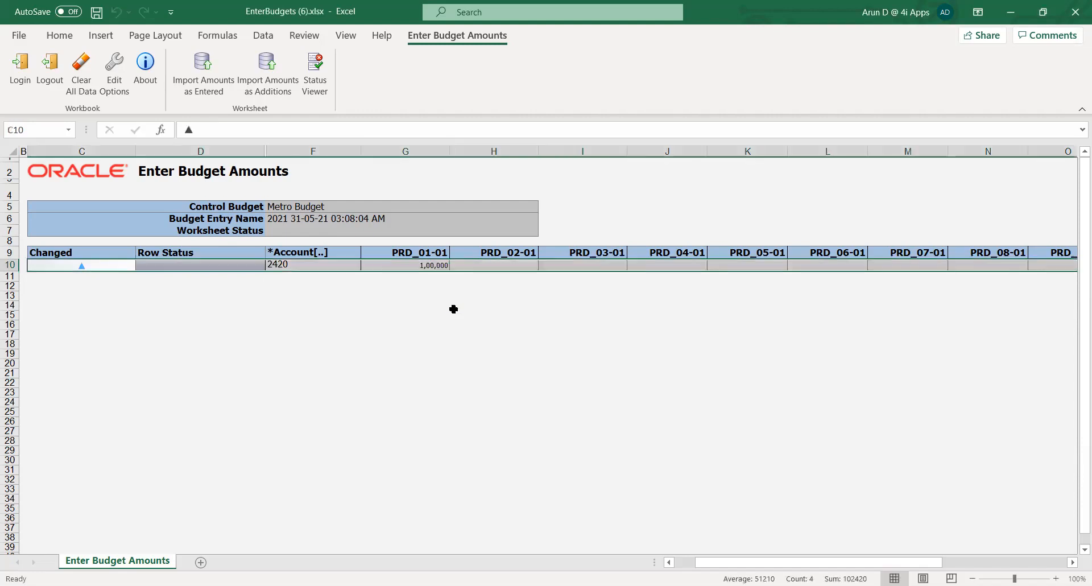
click(454, 309)
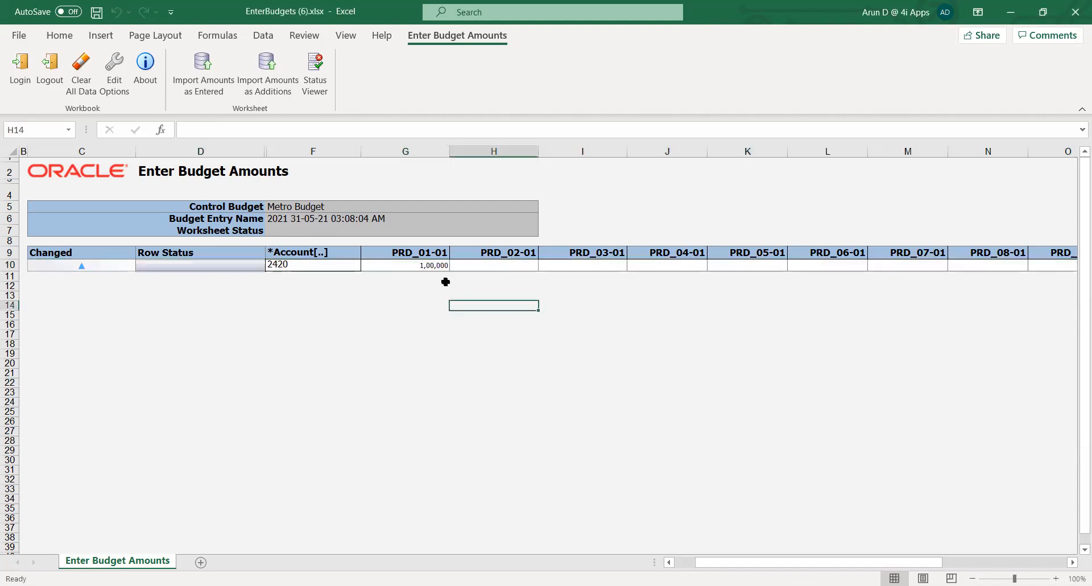
- Enter 1,00,000 as the budget amount for account 2420 in each period from PRD_02-01 through PRD_06-01
click(493, 265)
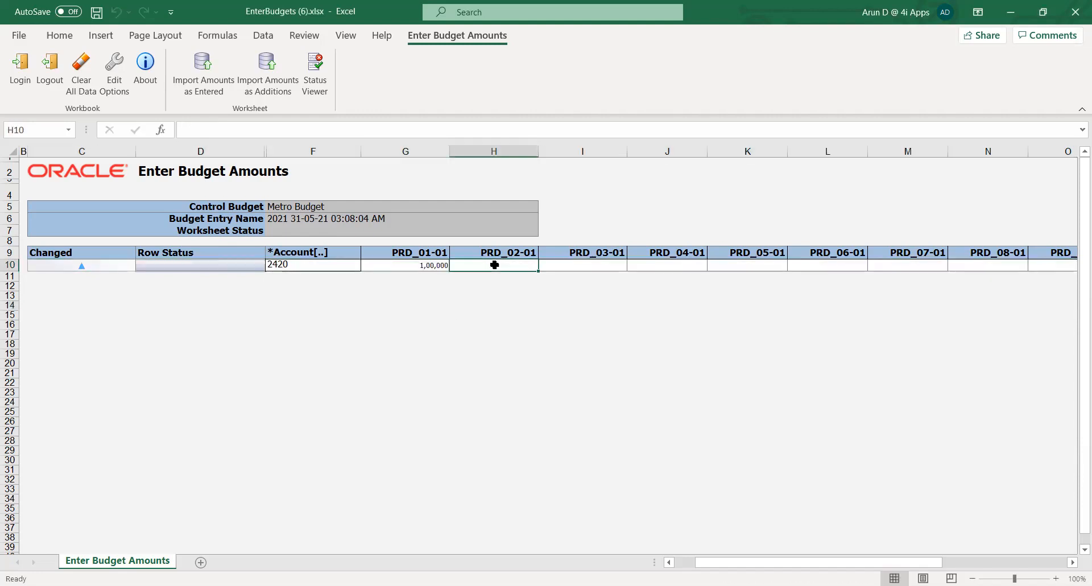
text(100000)
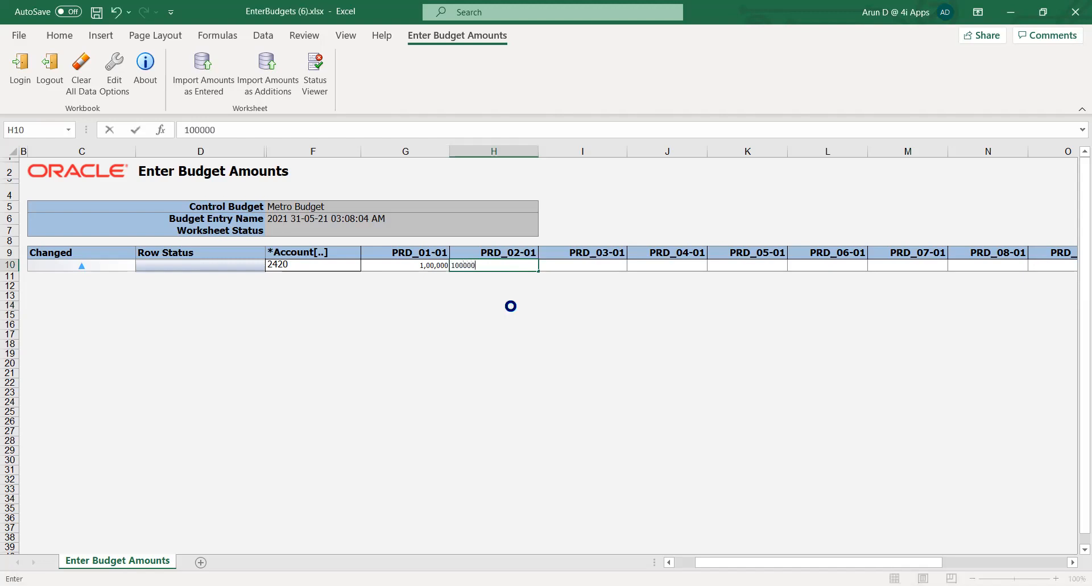
key(Tab)
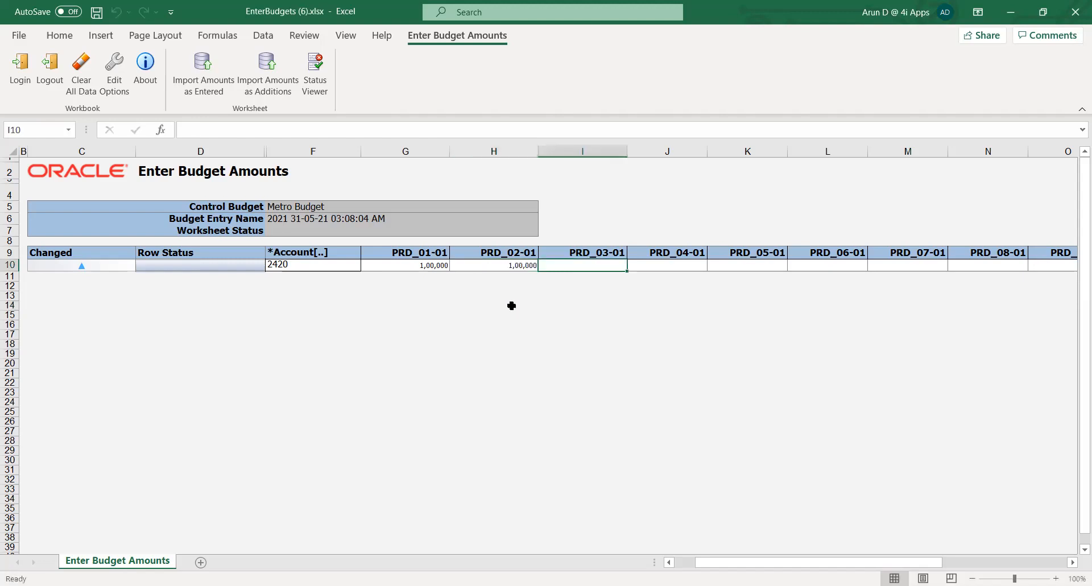
text(100000)
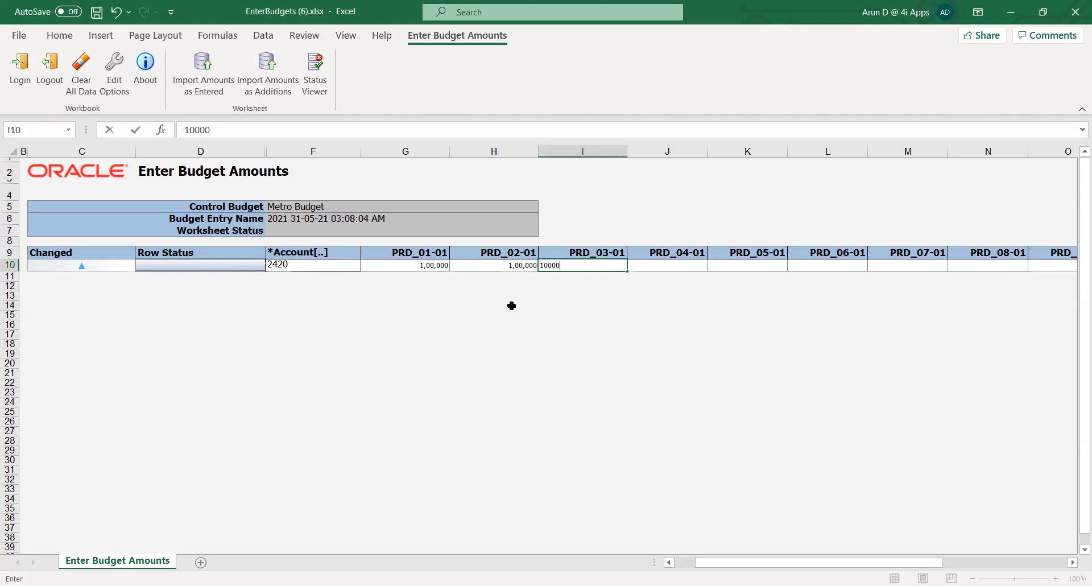
key(Tab)
text(1,00,0)
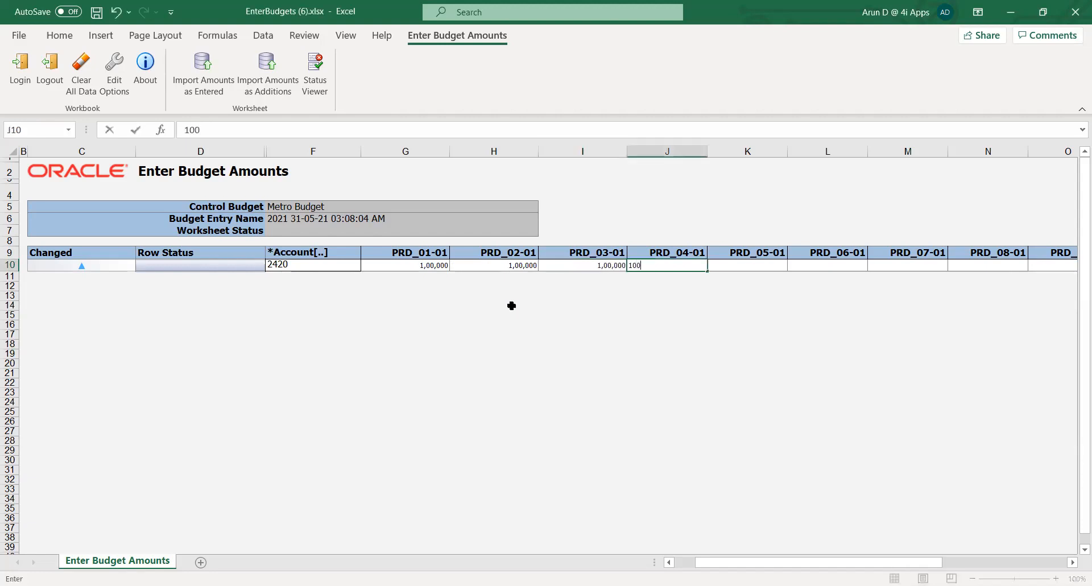
text(000)
key(Tab)
text(1,00,)
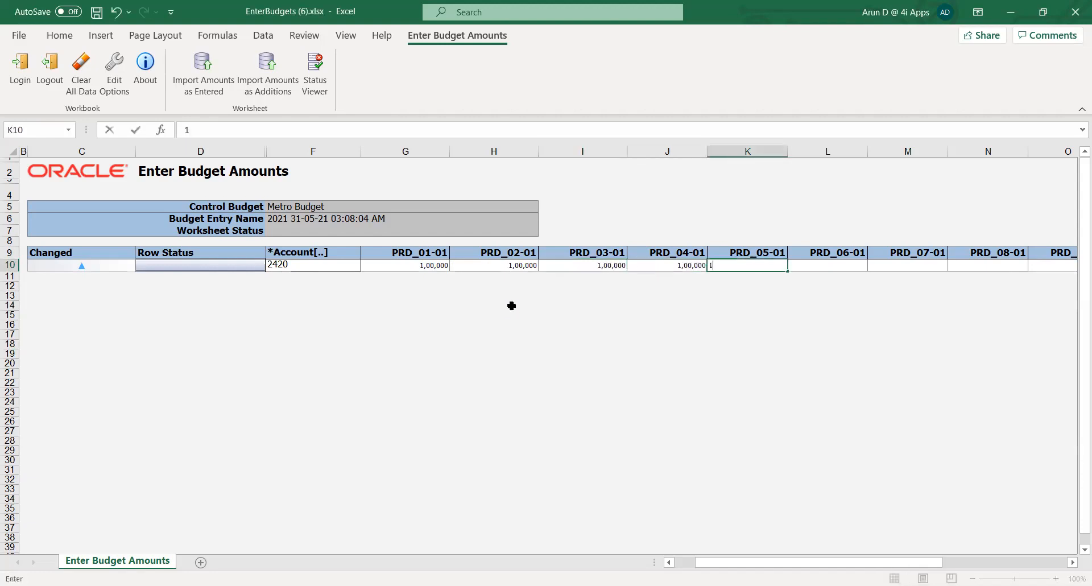
text(00000)
key(Tab)
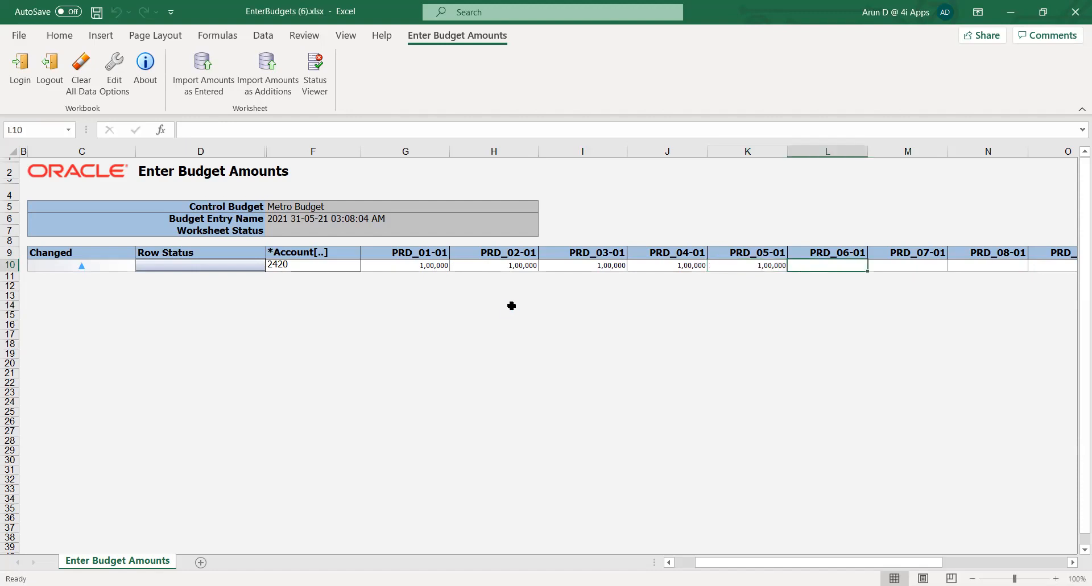
text(100000)
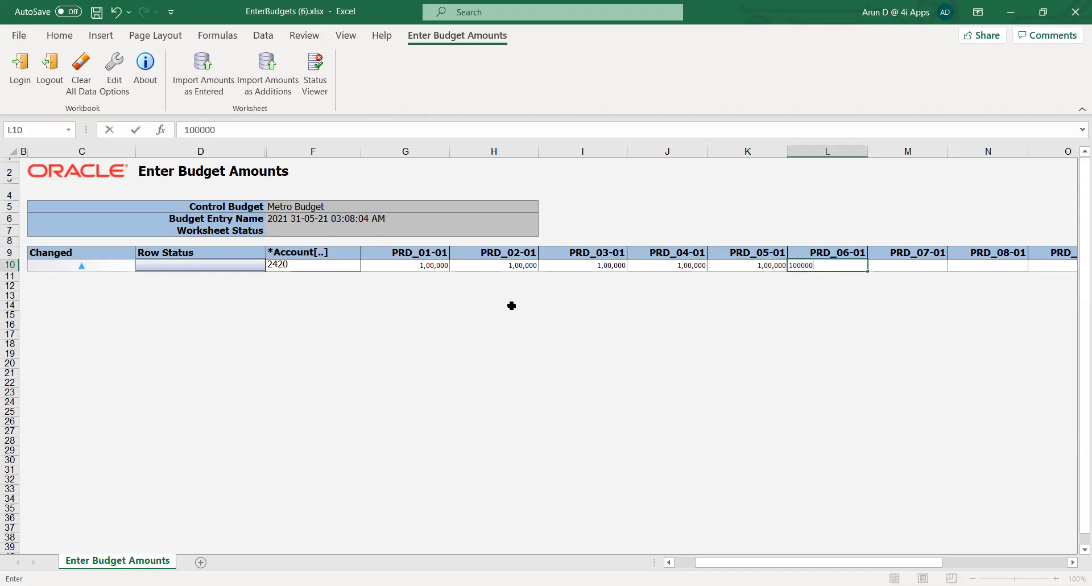
key(Tab)
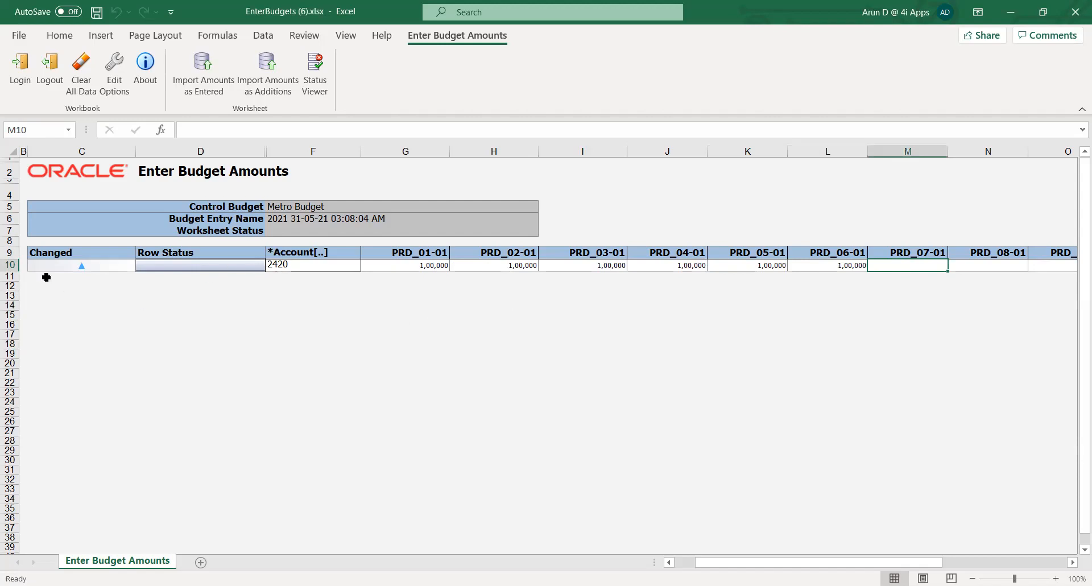
- Insert a new blank budget row above the account 2420 row
click(12, 265)
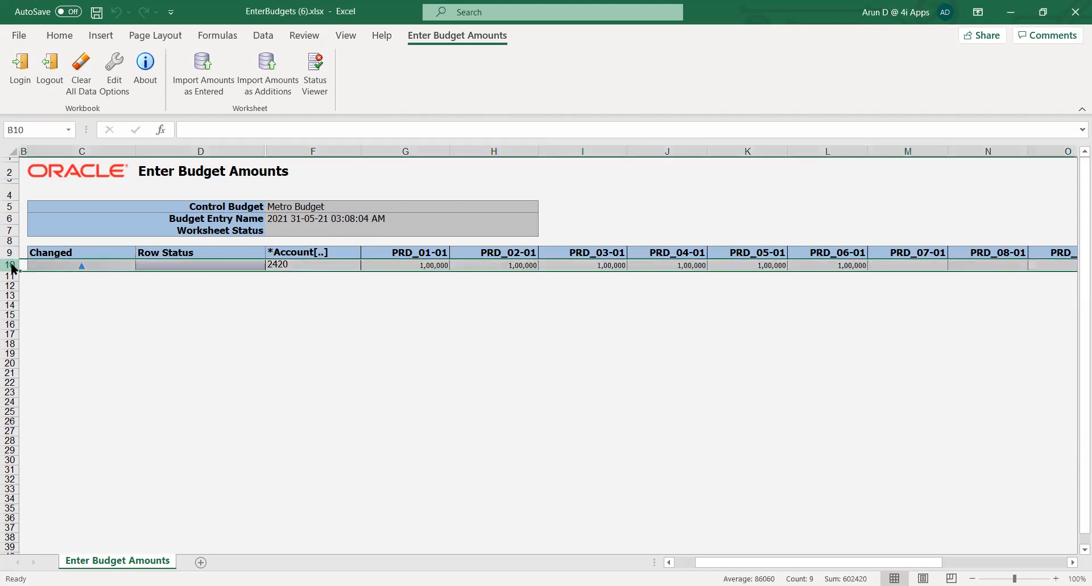
right_click(13, 266)
click(60, 387)
click(364, 339)
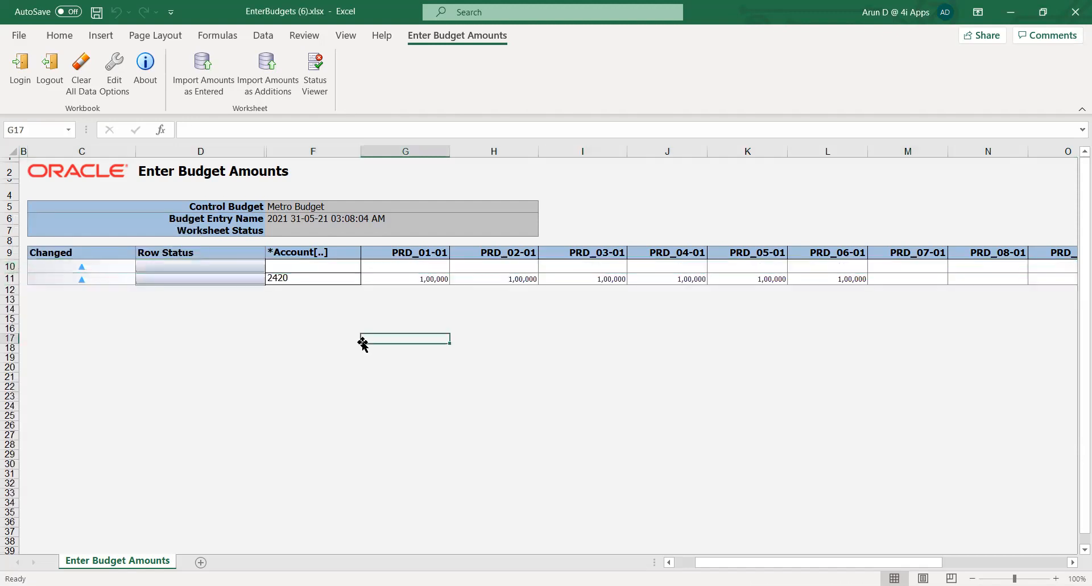
- Enter account 11200 in the new budget row
click(297, 267)
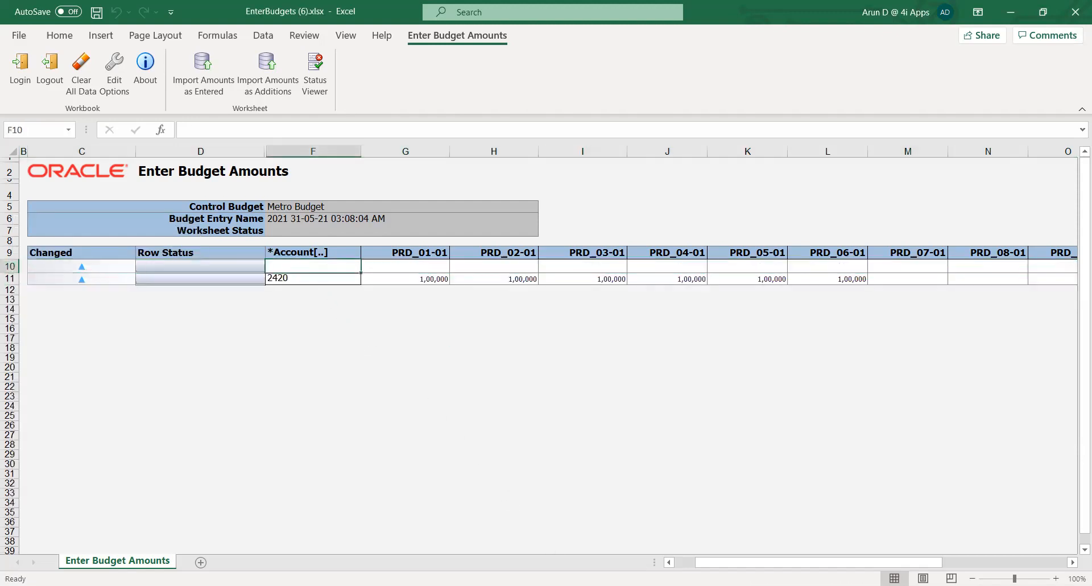
double_click(298, 267)
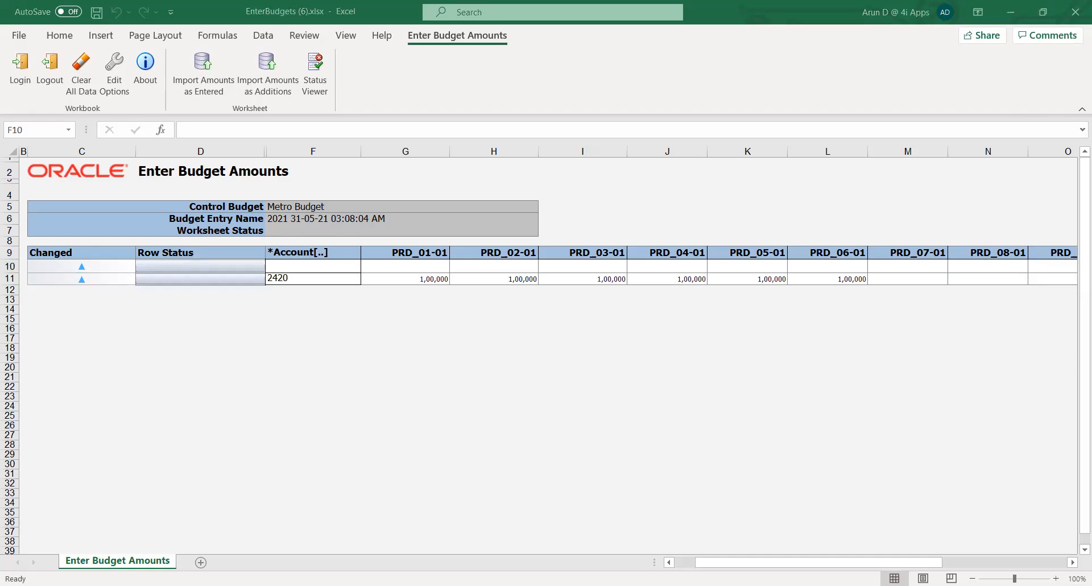
text(11200)
key(Tab)
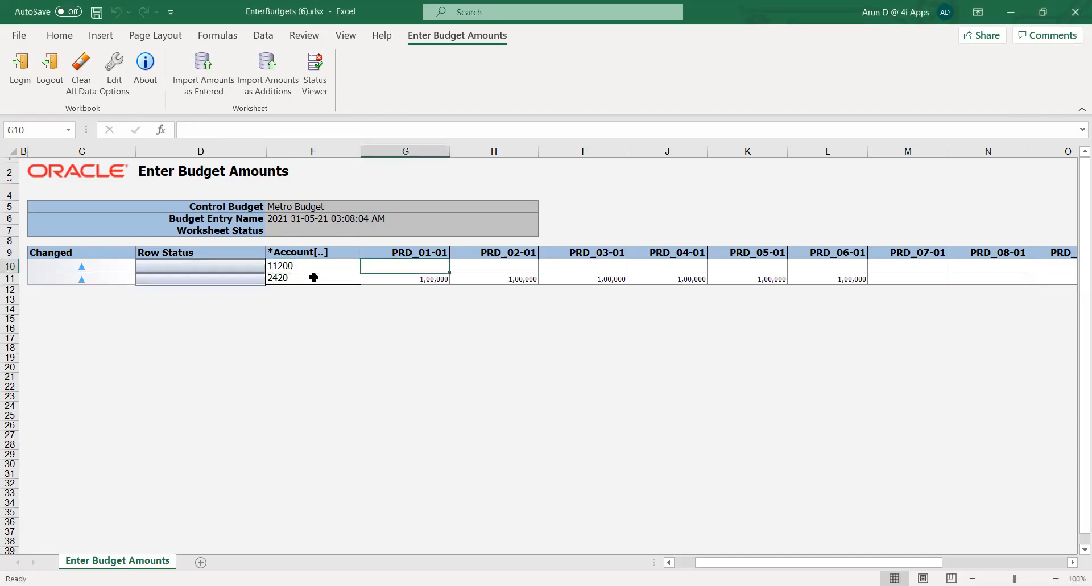
- Enter 1,00,000 as the budget amount for account 11200 in each period from PRD_01-01 through PRD_06-01
text(1)
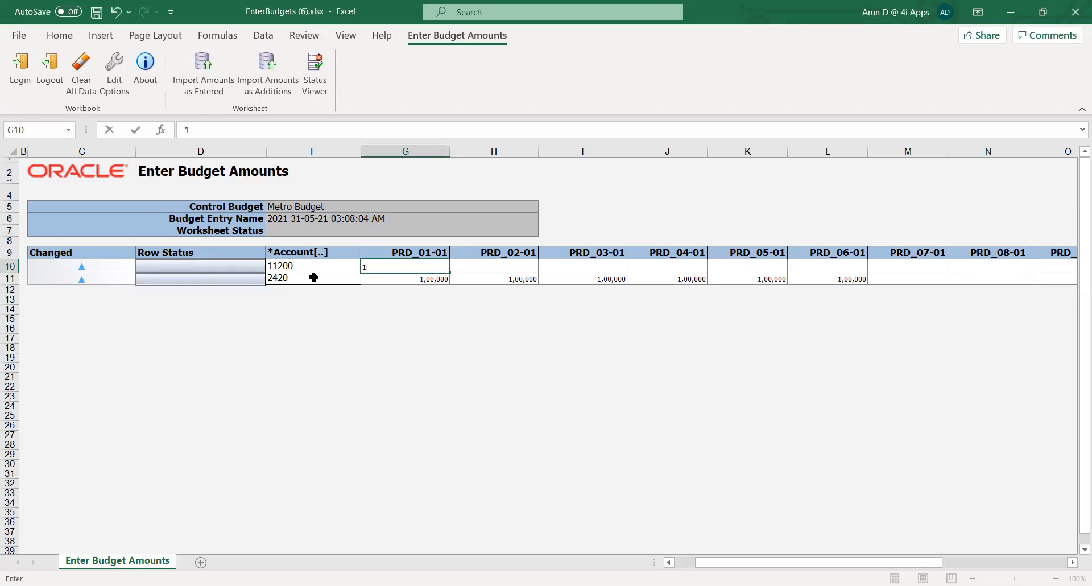
text(,00,000)
key(Tab)
text(100000)
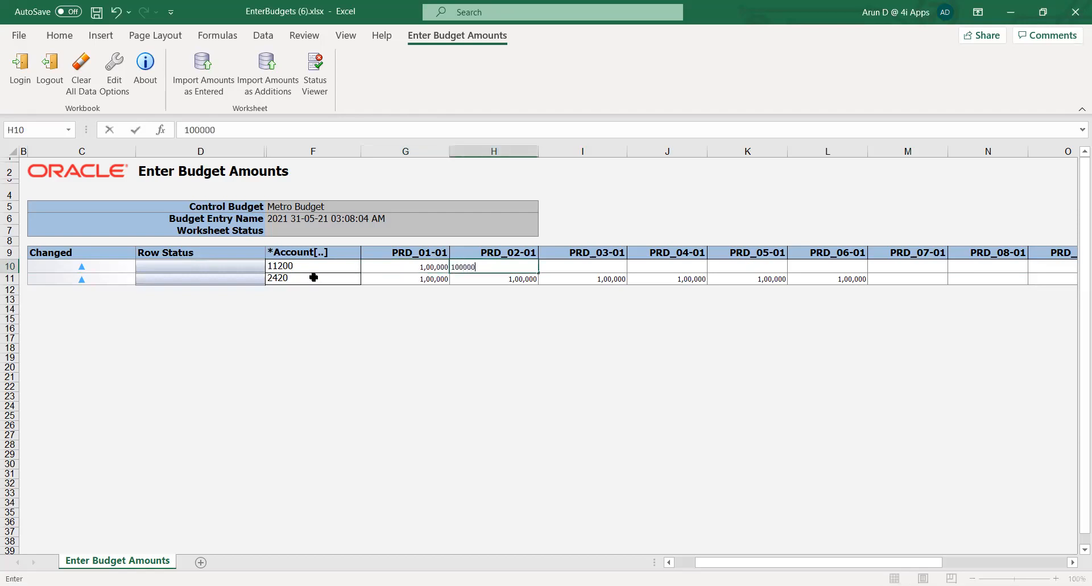
key(Tab)
text(100000)
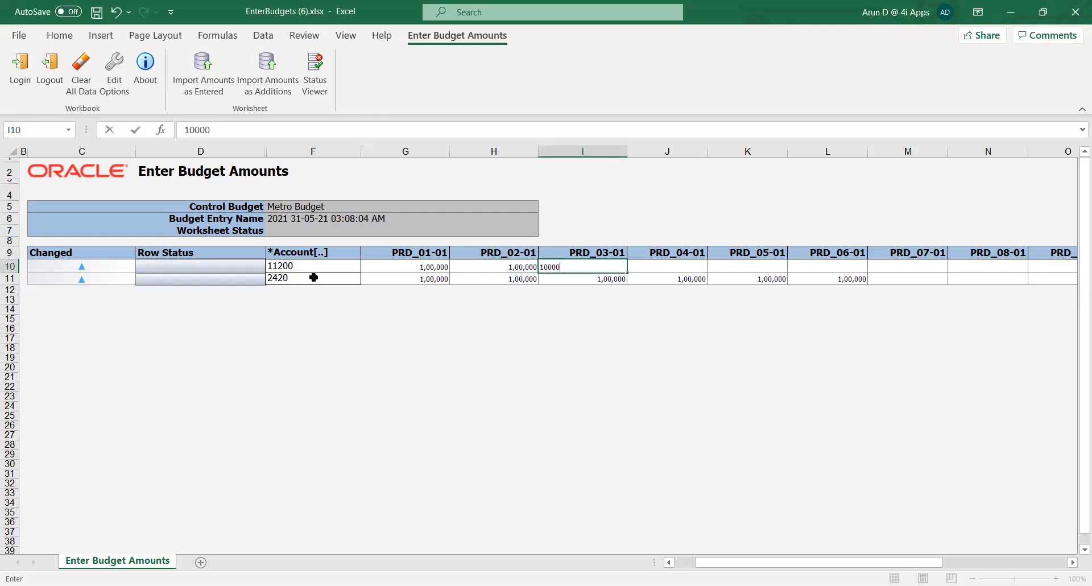
key(Tab)
text(100000)
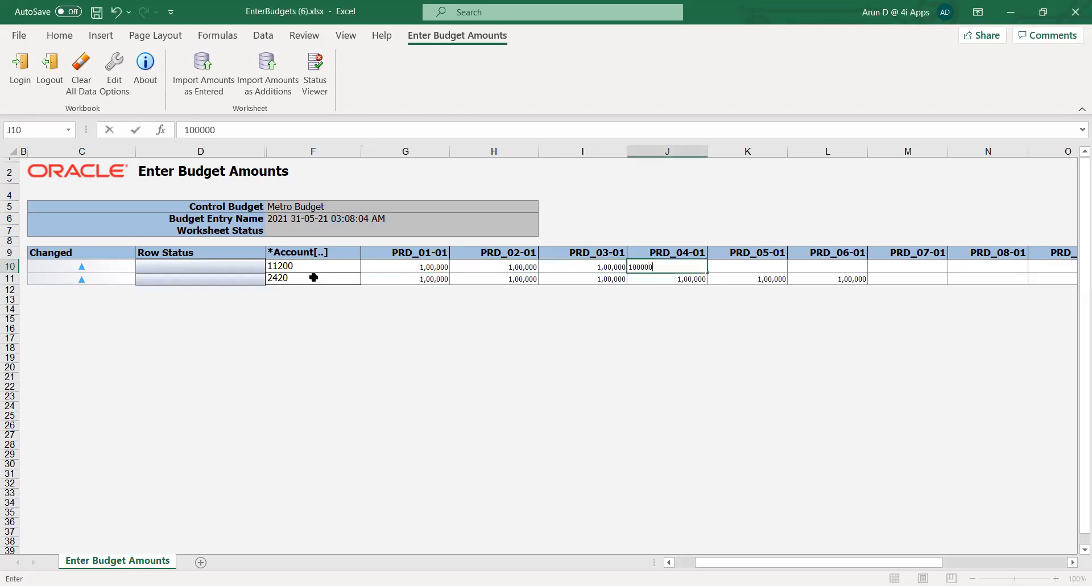
key(Tab)
text(1,00,00)
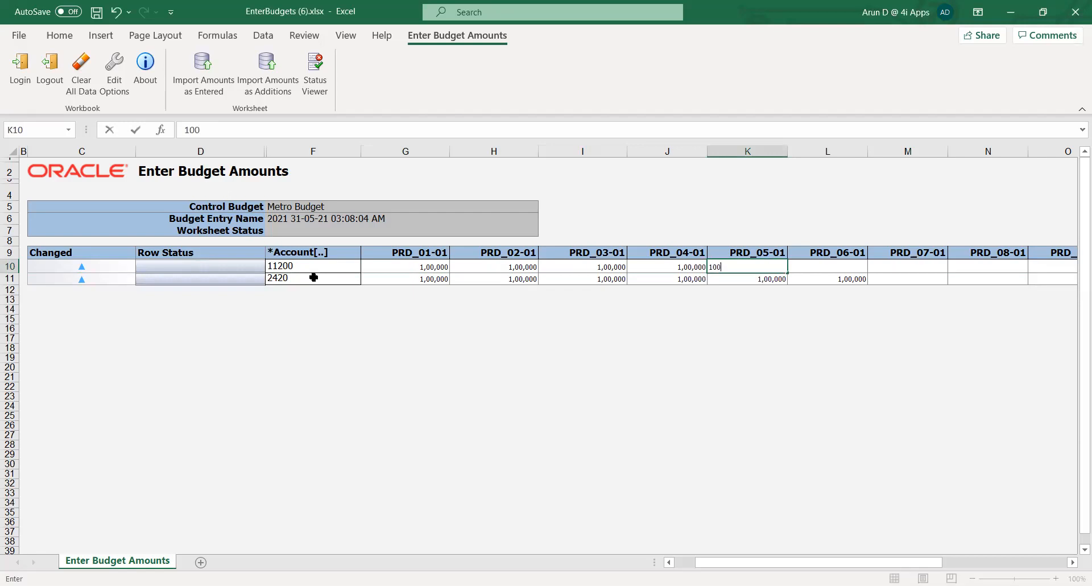
text(000)
key(Tab)
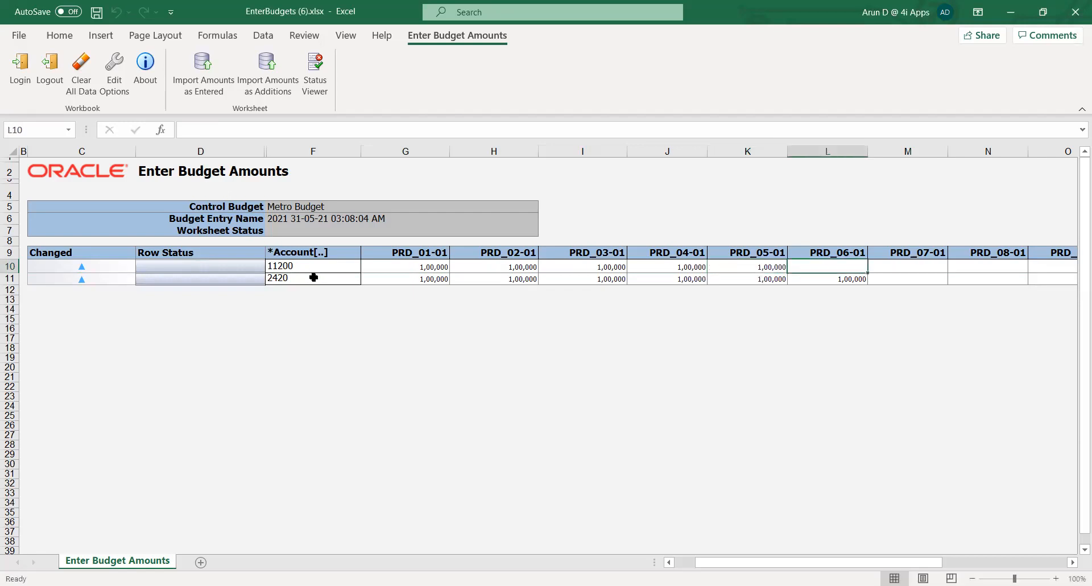
text(100000)
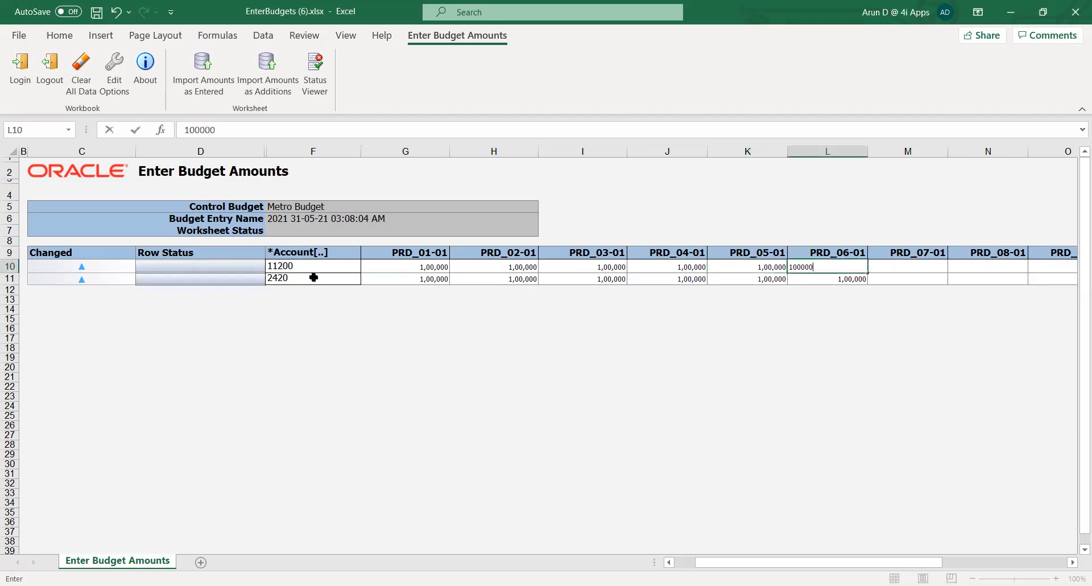
key(Tab)
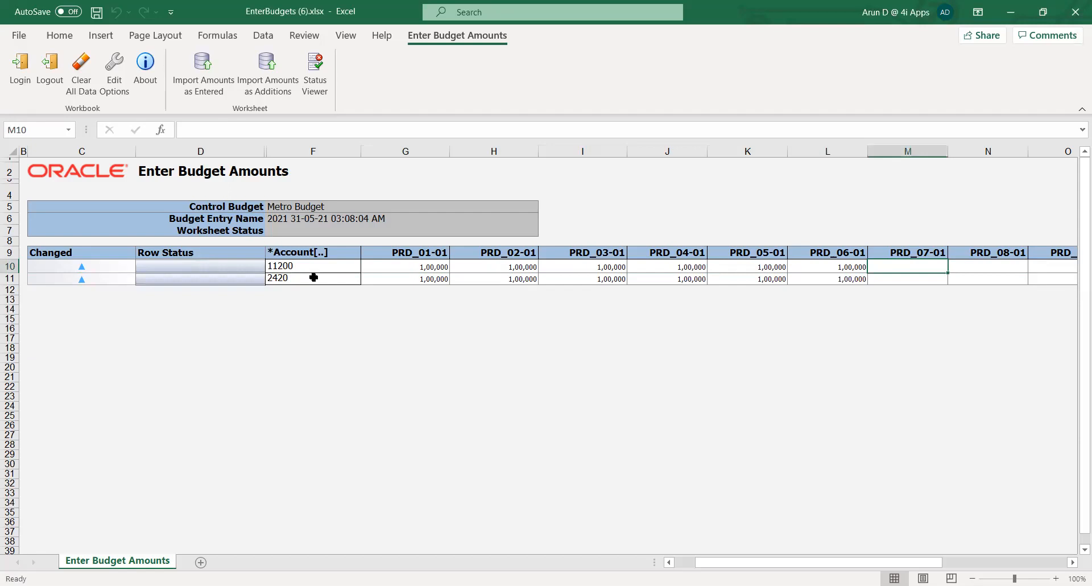
key(Left)
key(Left)
key(Left)
key(Left)
key(Left)
key(Left)
key(Left)
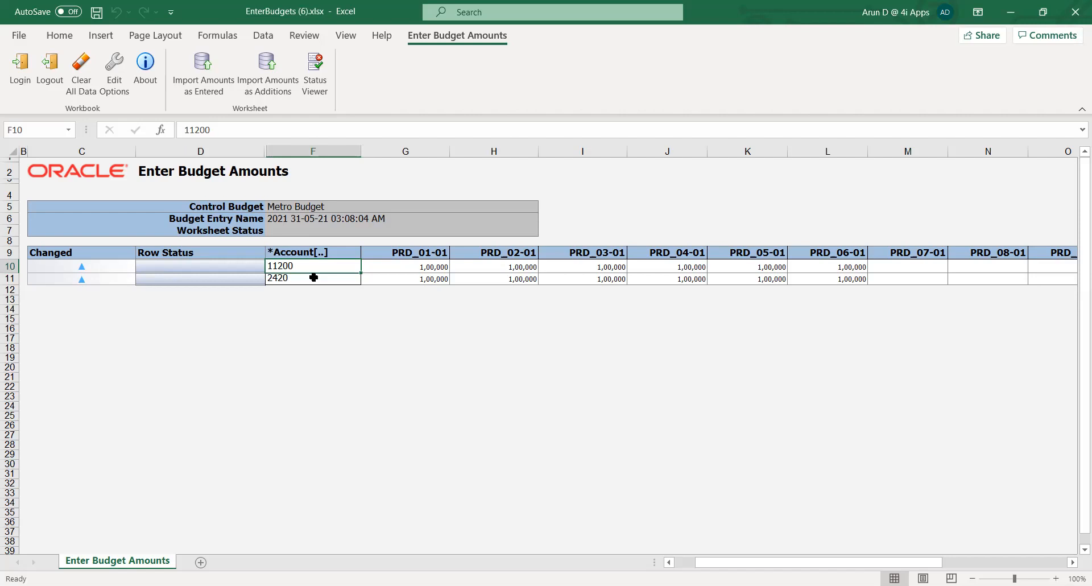
click(430, 349)
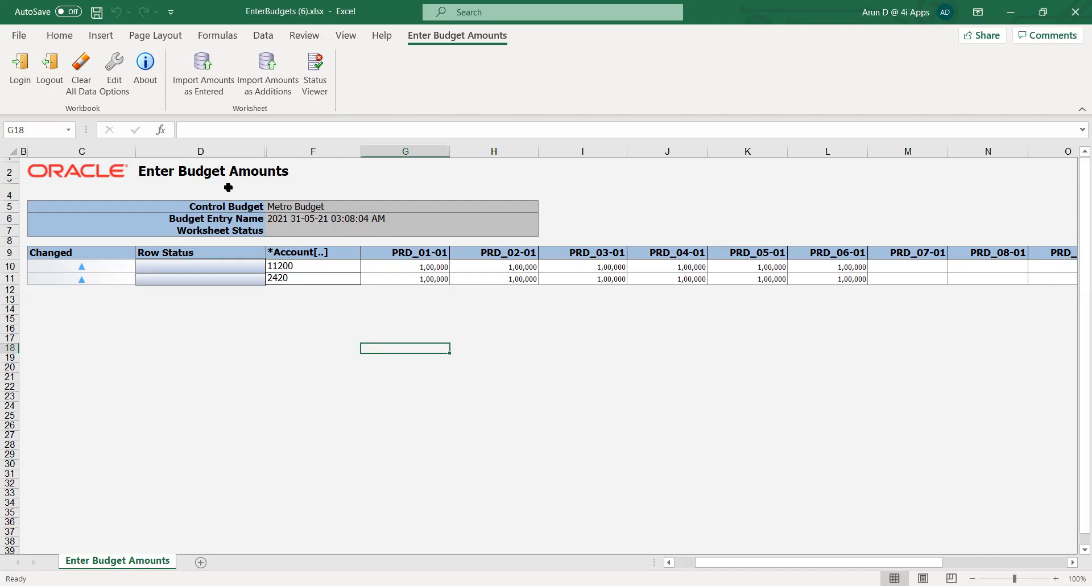
- Upload the budget rows with Import Amounts as Entered, keeping the default upload options, and acknowledge the submission
click(193, 80)
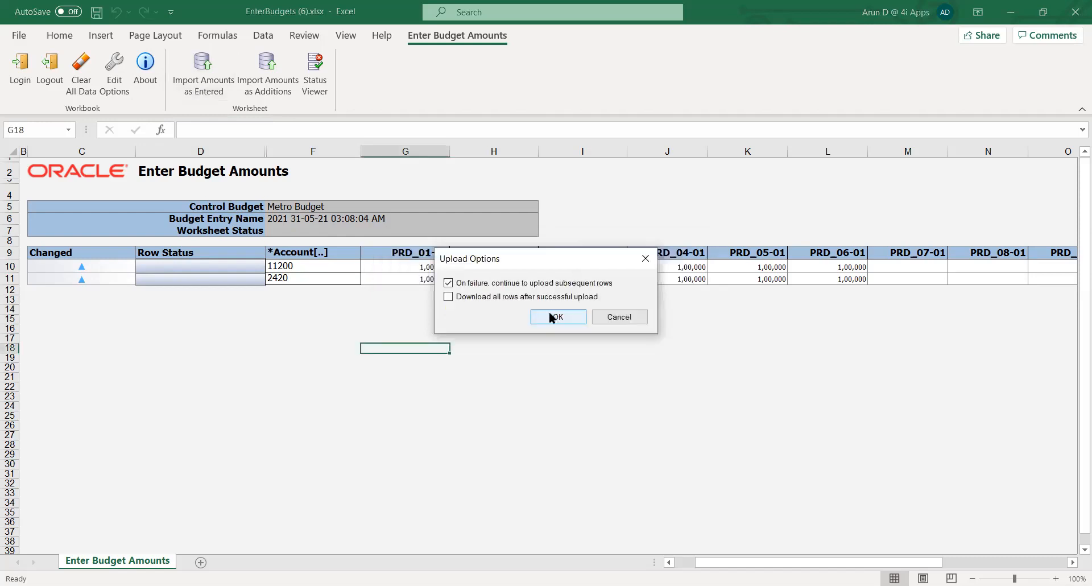
click(551, 318)
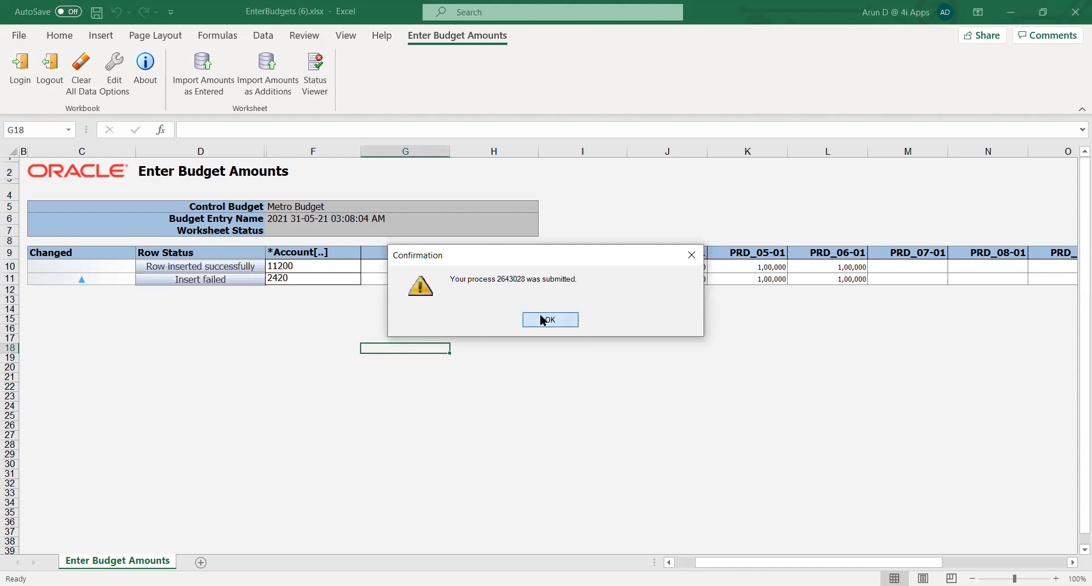
click(543, 320)
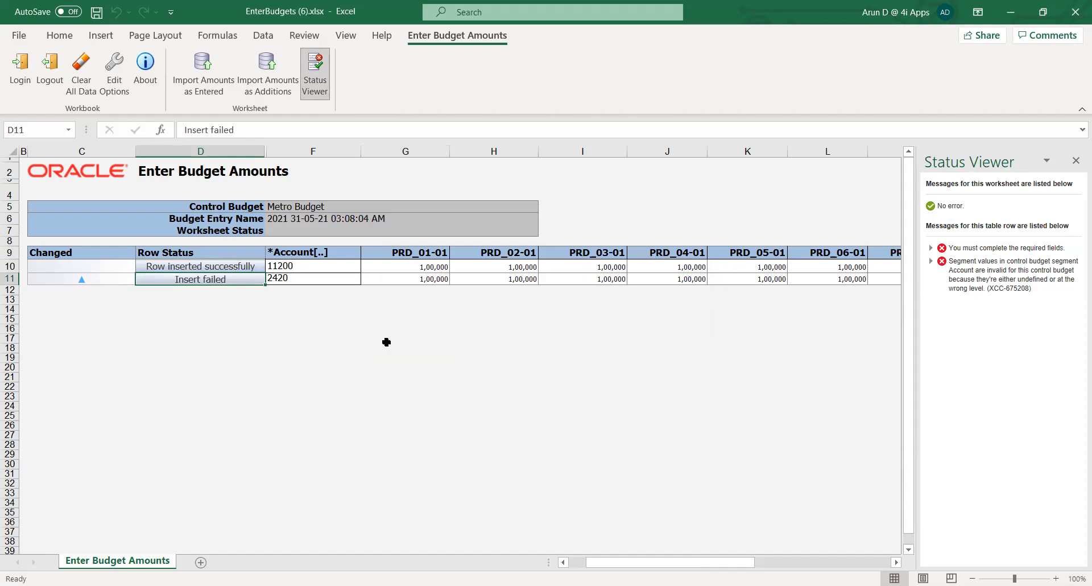
- Replace account 2420 in the failed row with account 11501
click(297, 280)
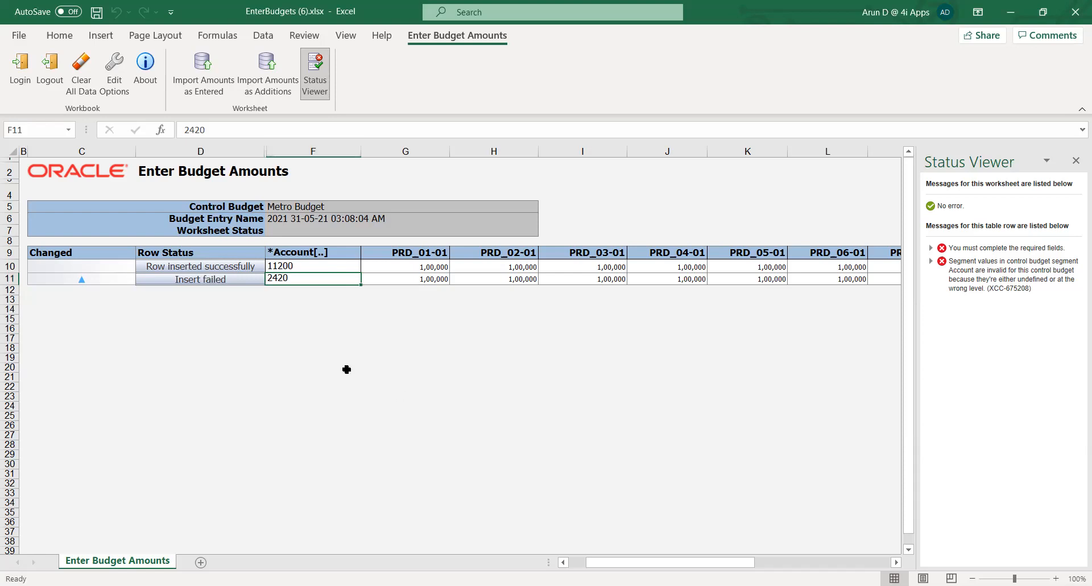
text(11)
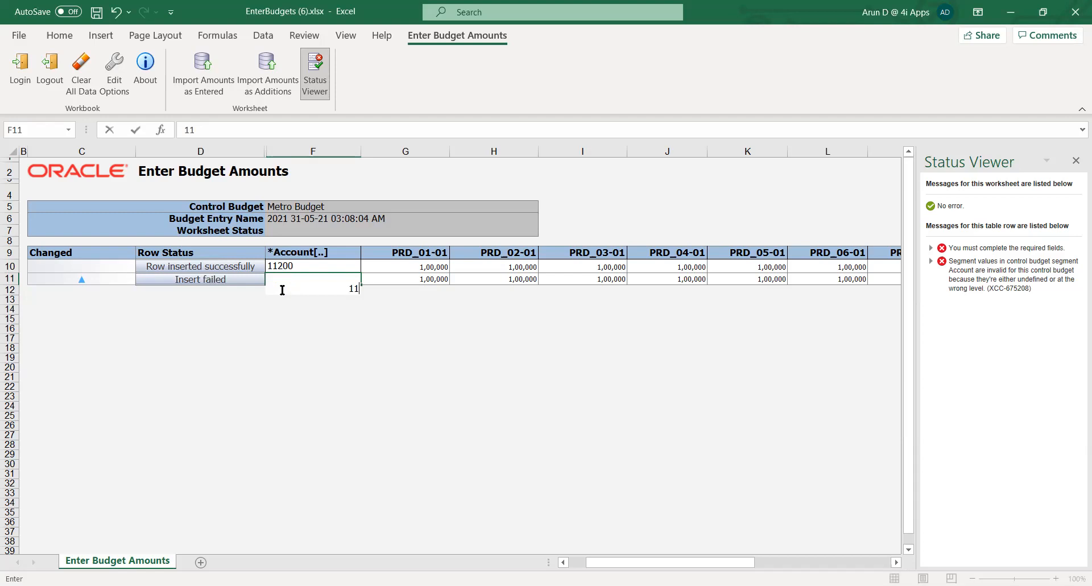
text(501)
key(Tab)
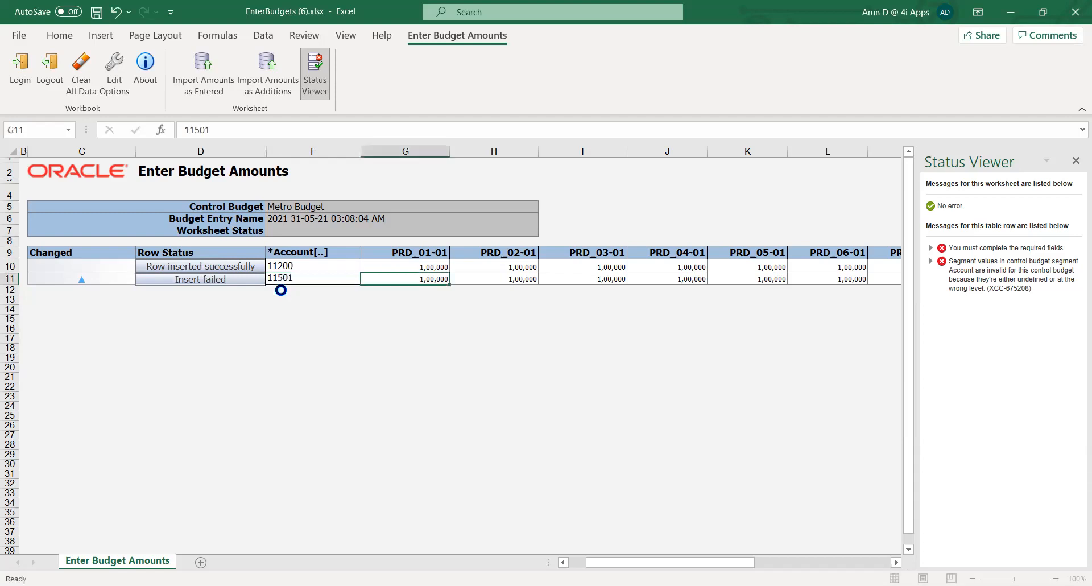
- Upload the corrected budget rows again with Import Amounts as Entered, keeping the default upload options
click(200, 74)
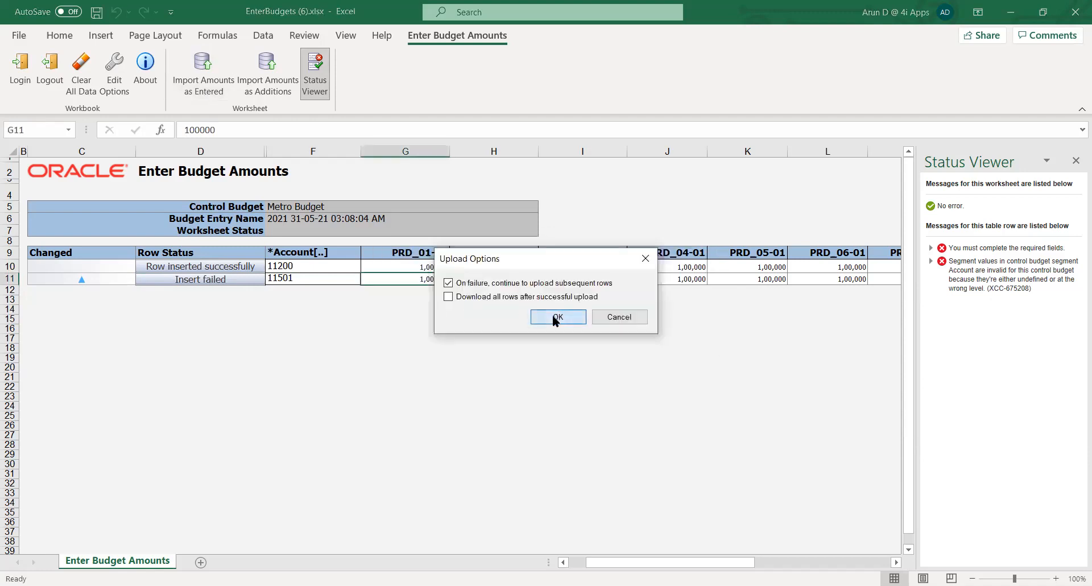
key(Return)
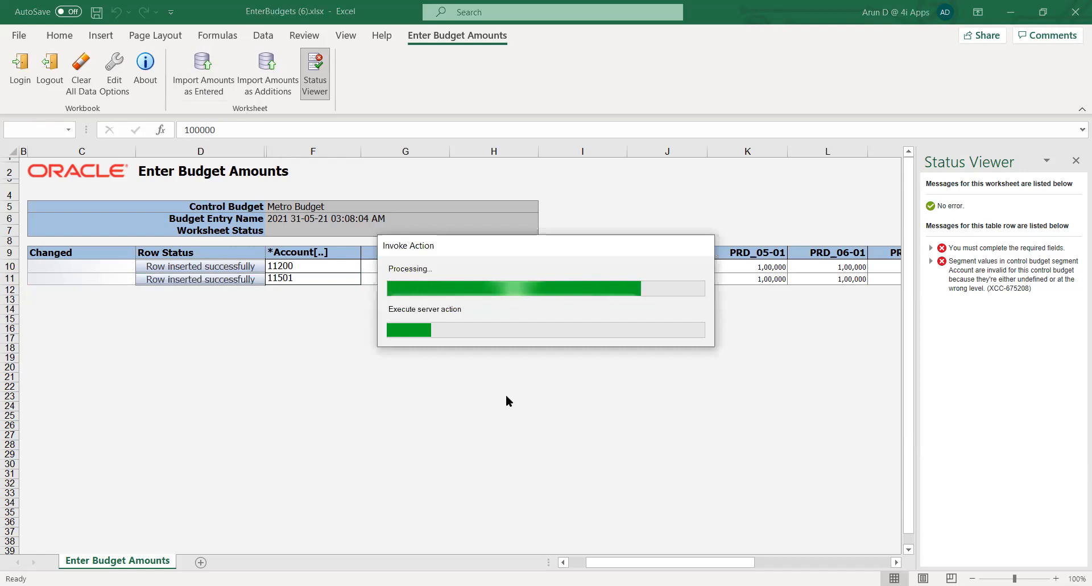
click(541, 315)
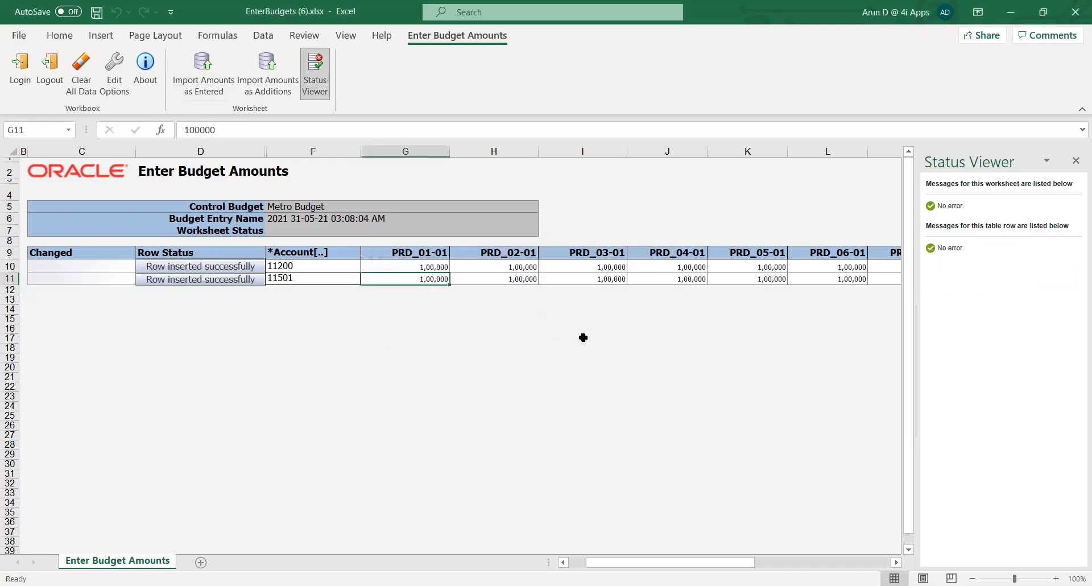
click(439, 364)
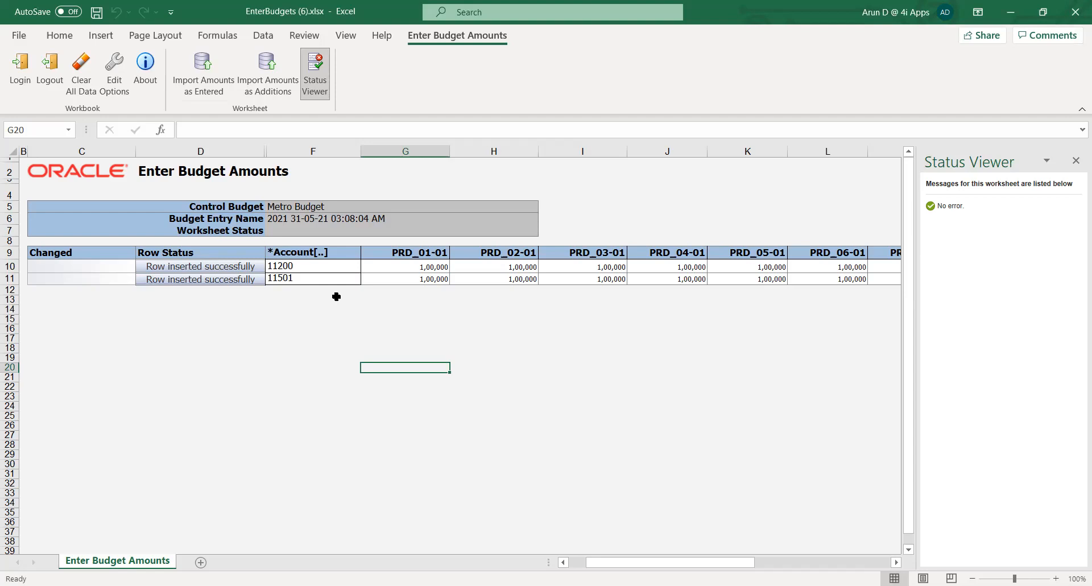
click(312, 313)
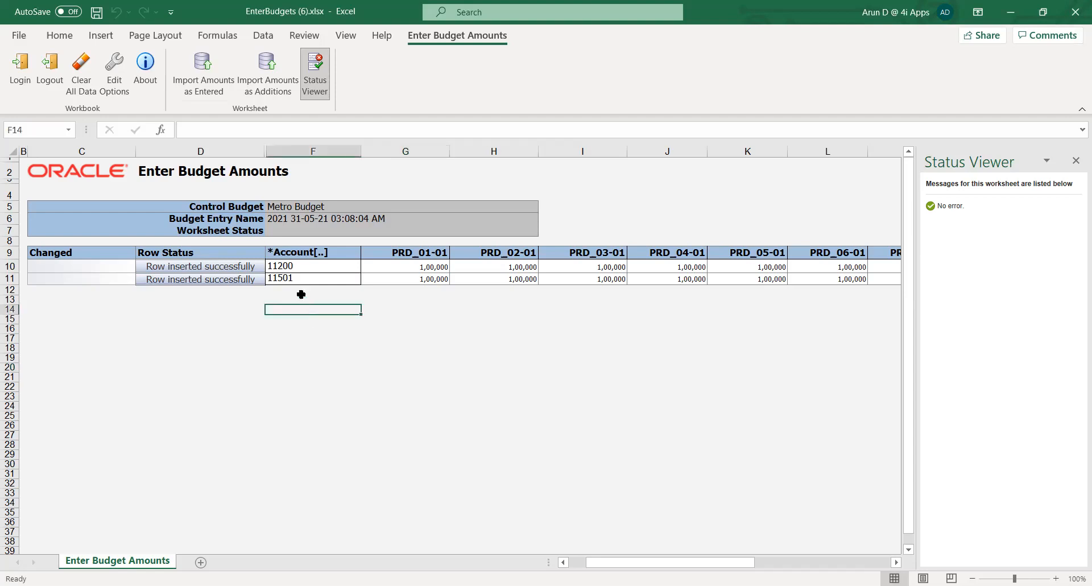
- Open the Review Budget Entries page from the Budgetary Control work area
click(294, 277)
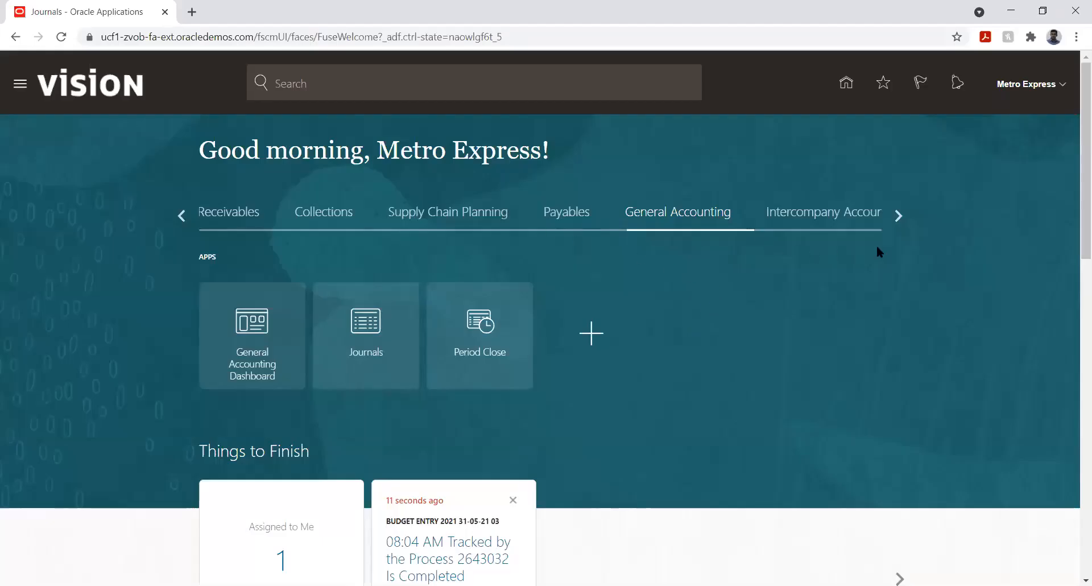
click(898, 216)
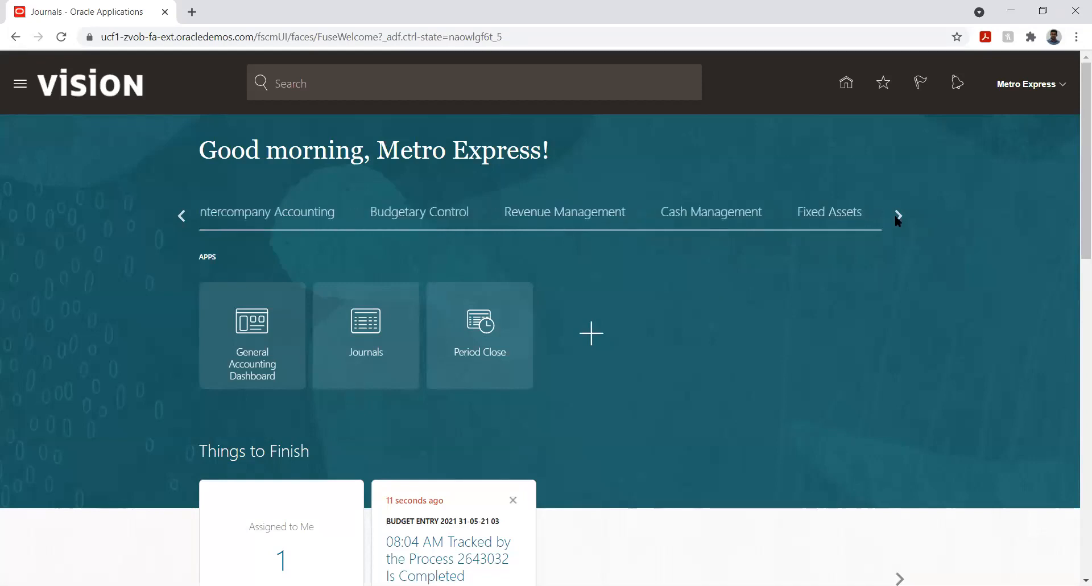
click(429, 222)
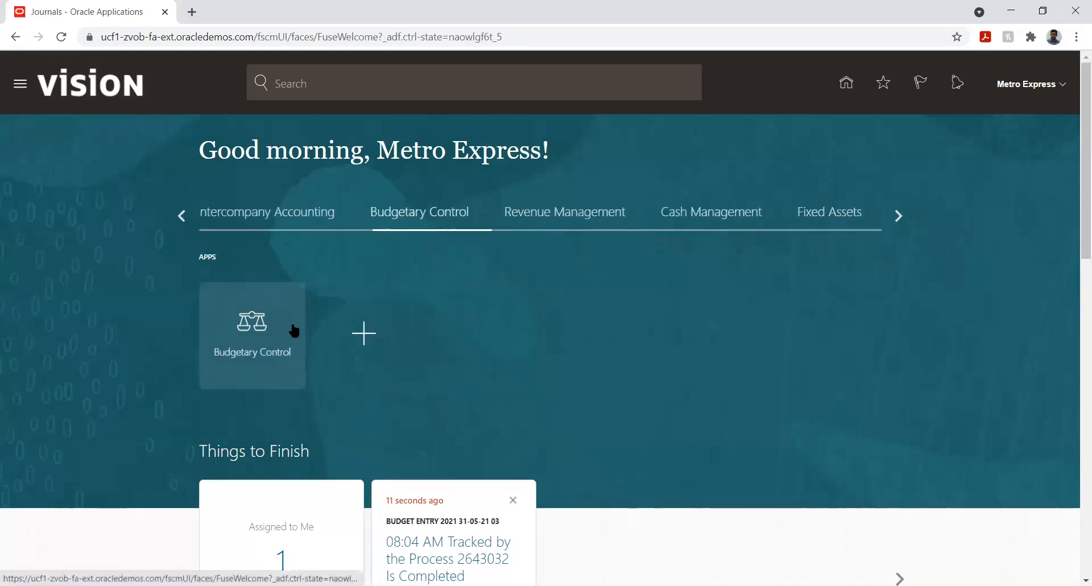
click(253, 324)
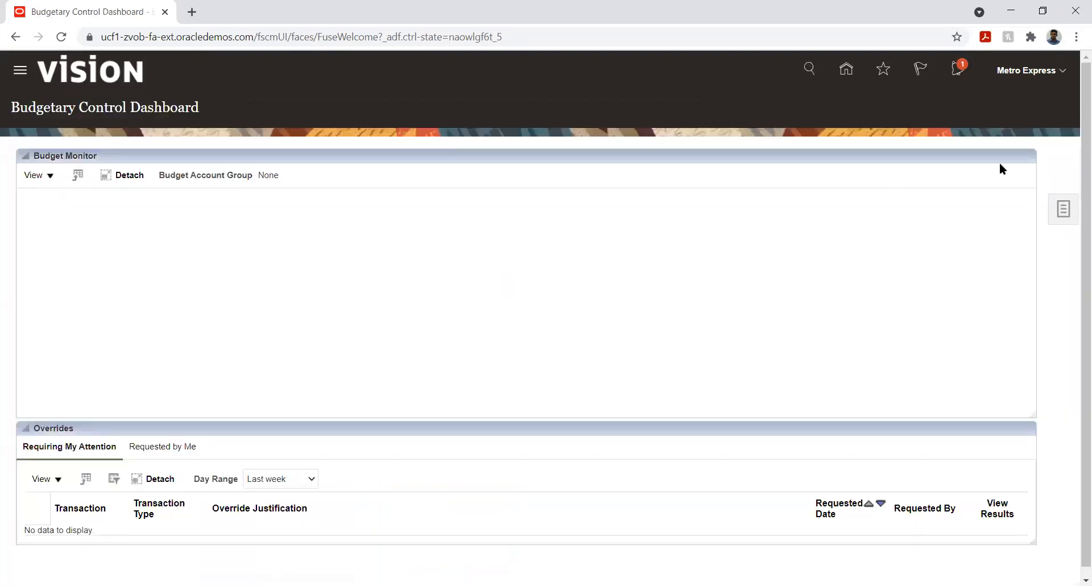
click(1064, 209)
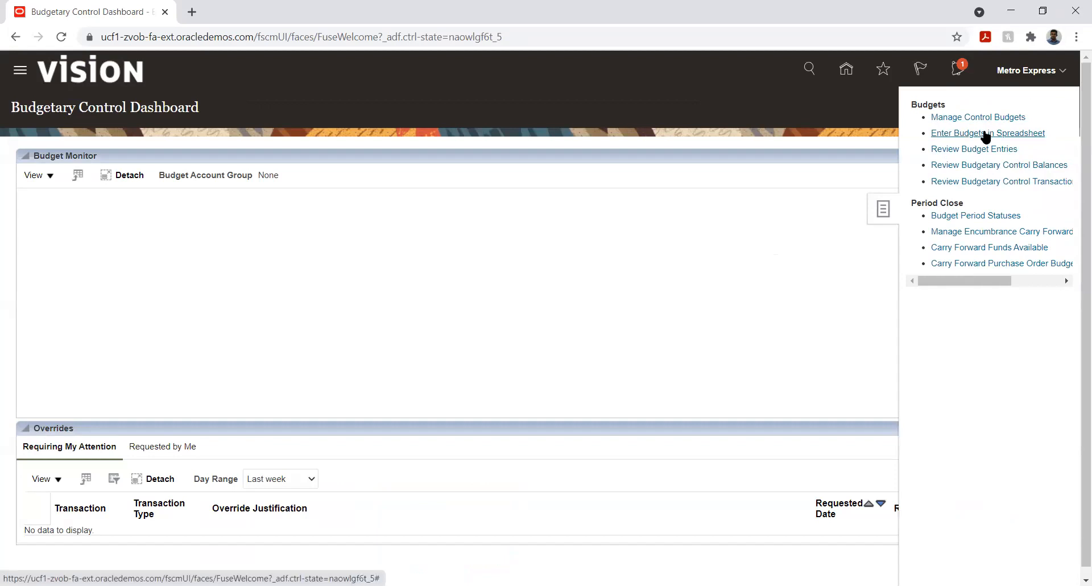
click(958, 150)
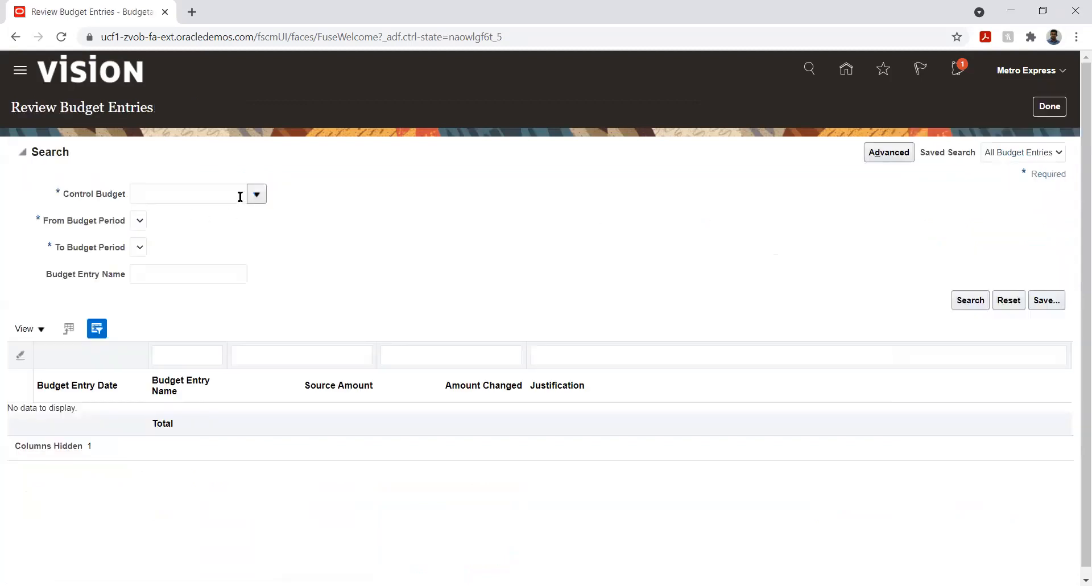
- Search Metro Budget entries from PRD_01-01 to PRD_12-01 and review the first entry's details before closing them
click(256, 195)
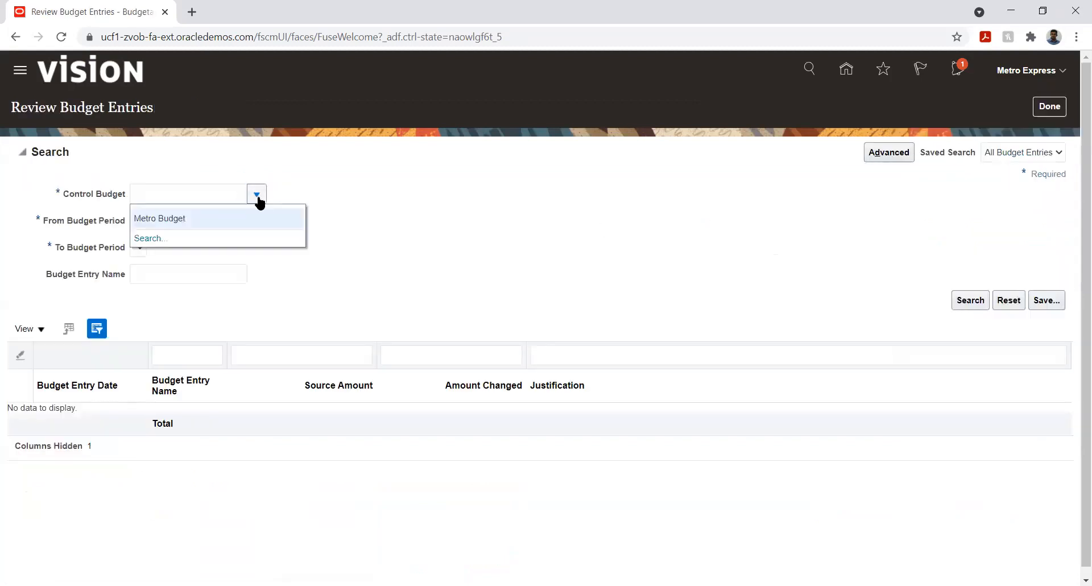
click(217, 218)
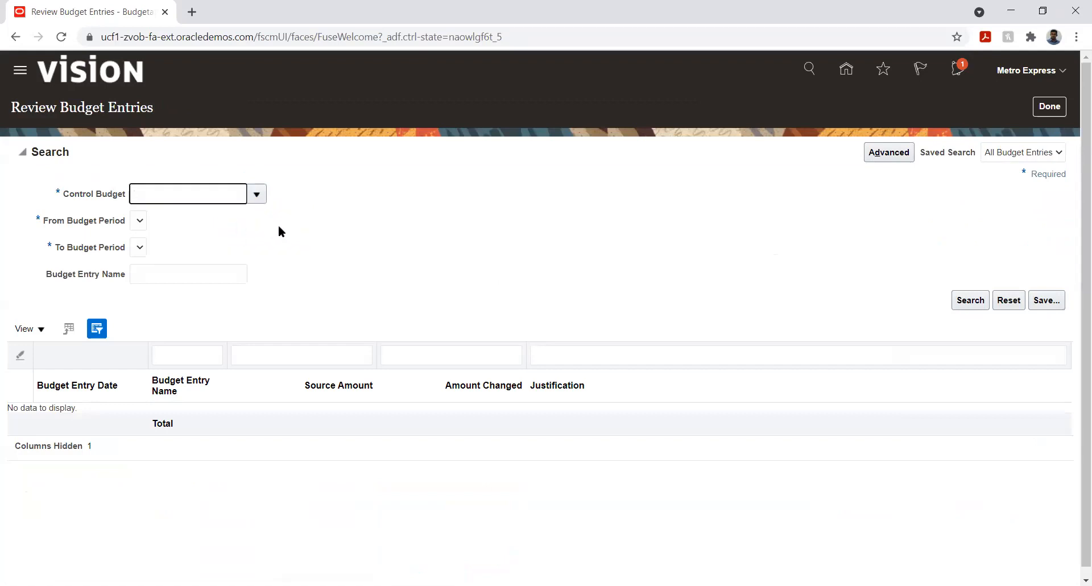
click(178, 222)
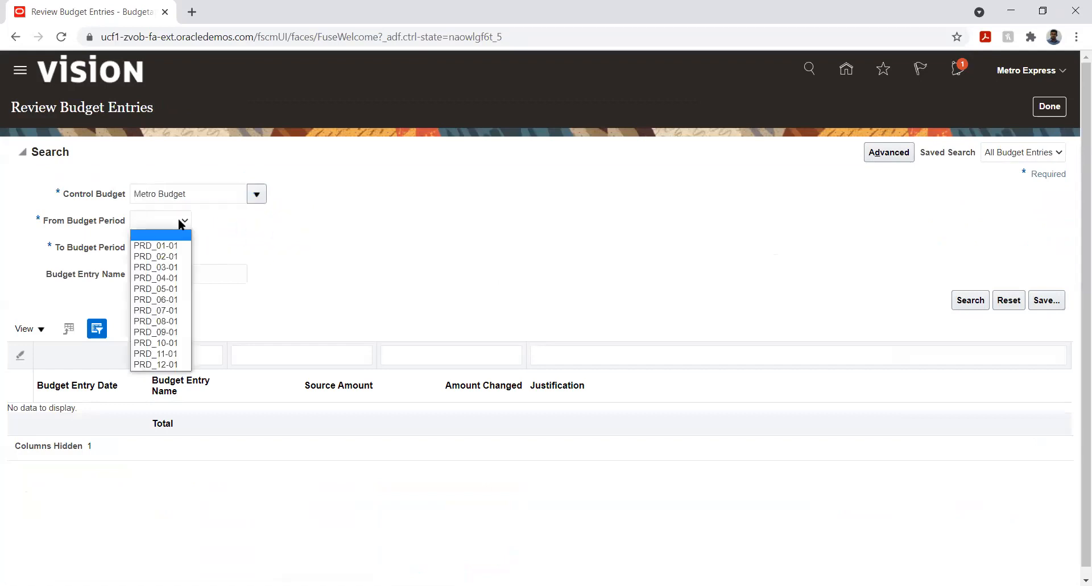
click(168, 245)
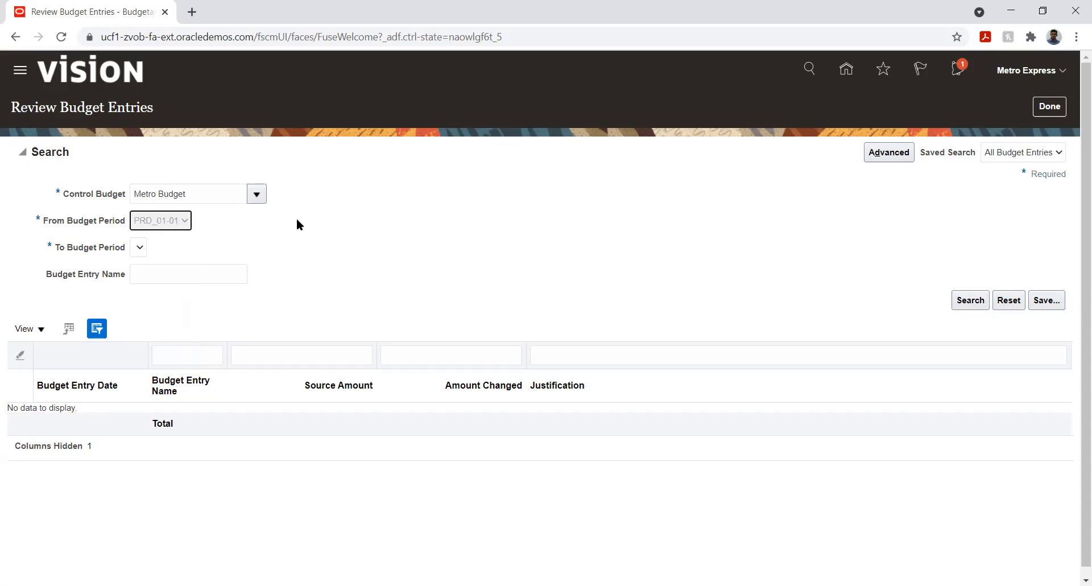
click(165, 246)
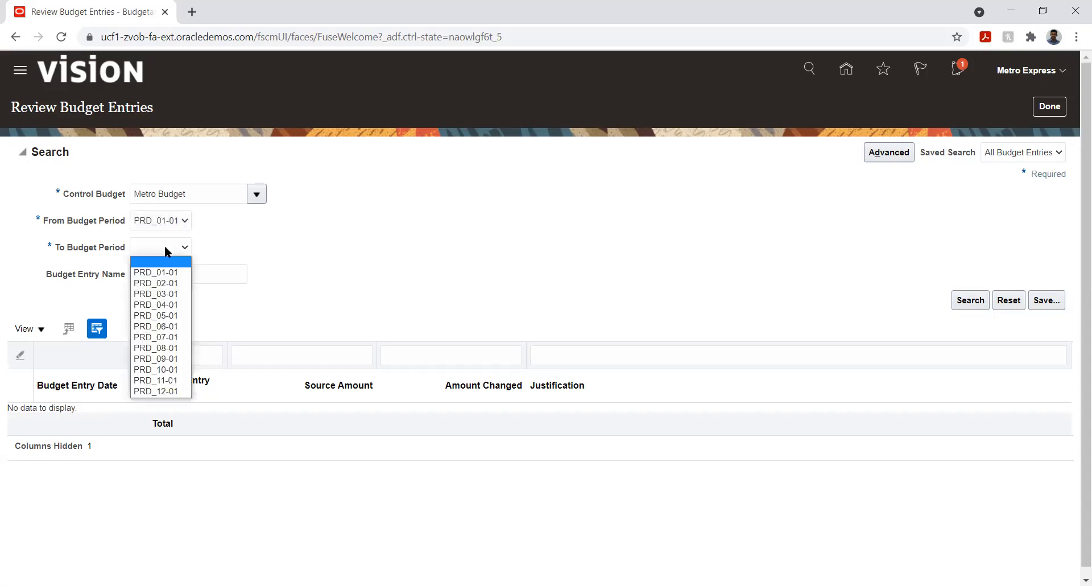
click(151, 391)
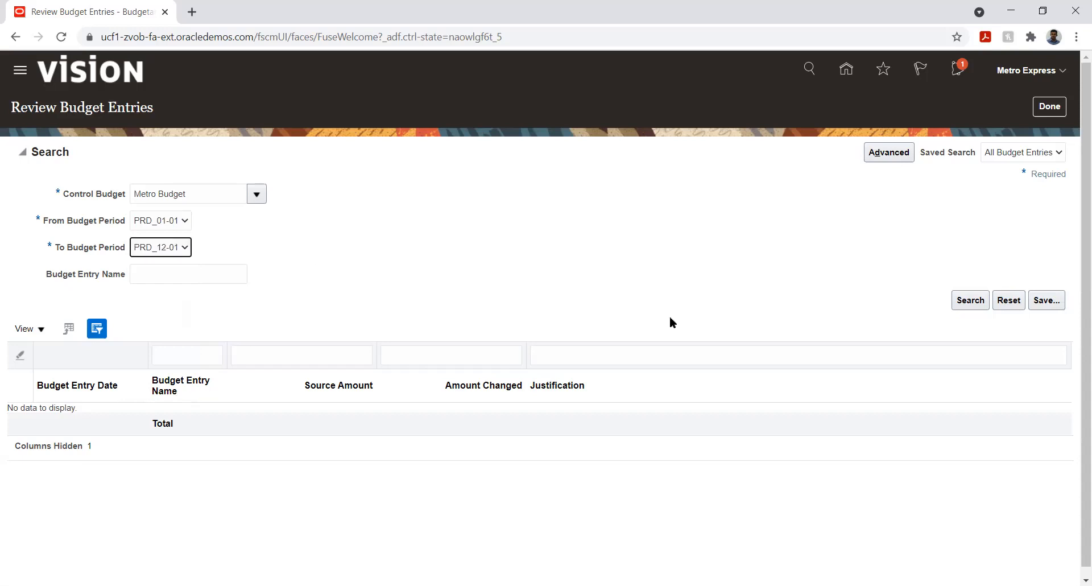
click(968, 300)
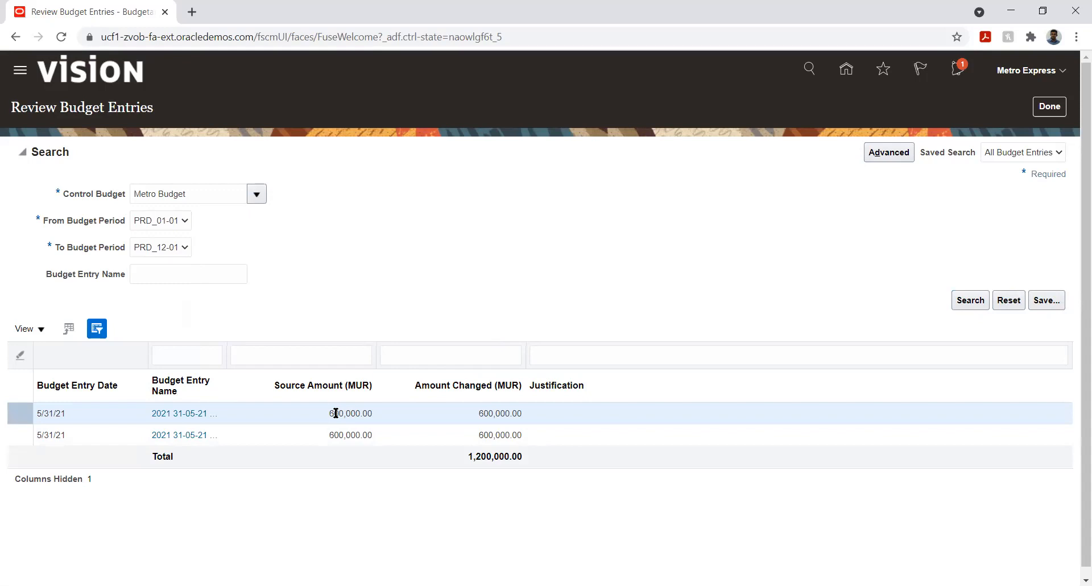
click(170, 413)
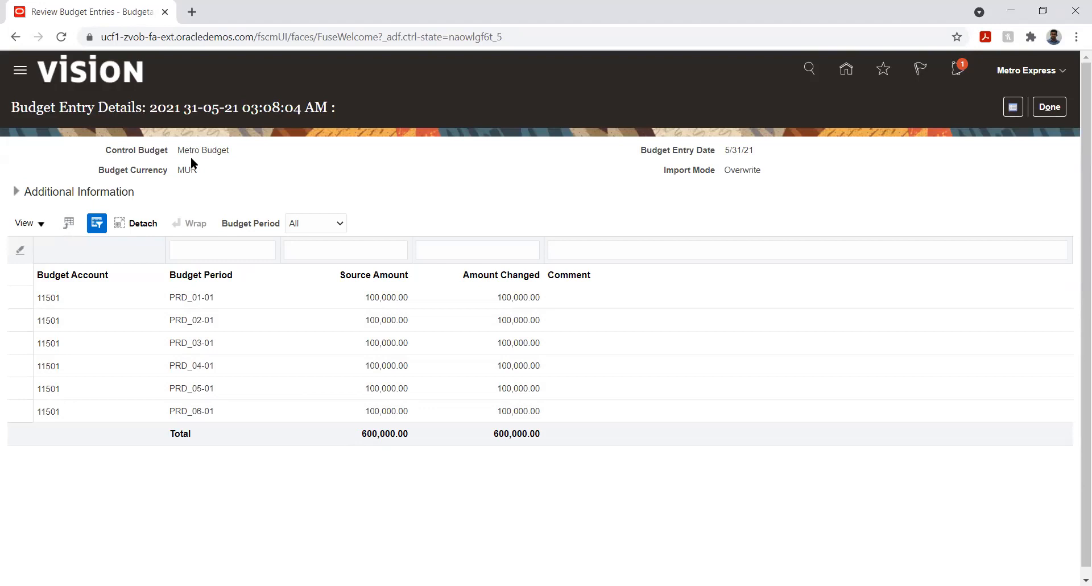
click(1051, 107)
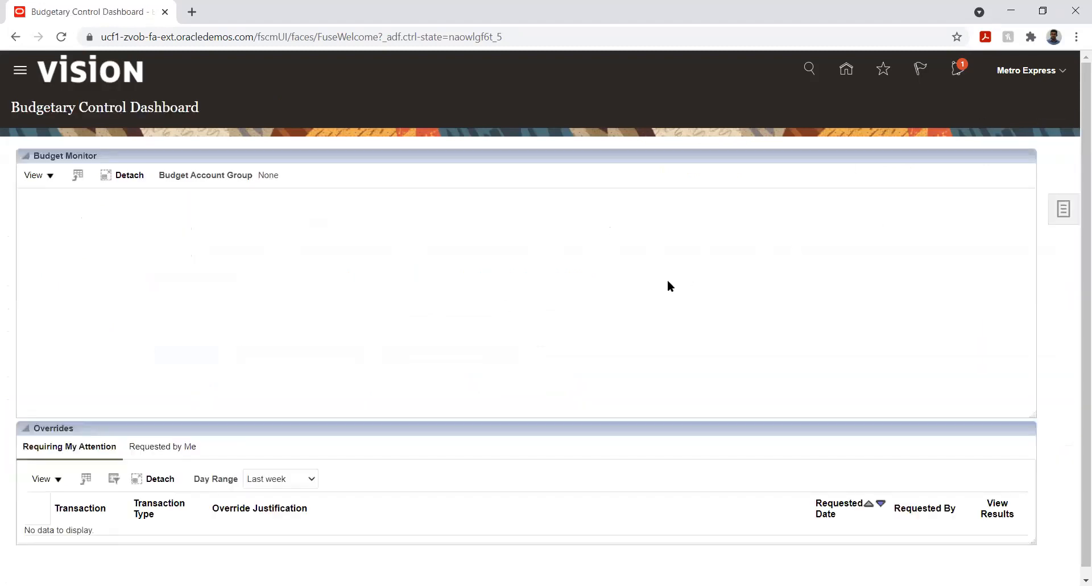
- Review Budgetary Control Balances for all account values from PRD_01-01 to PRD_10-01
click(1057, 211)
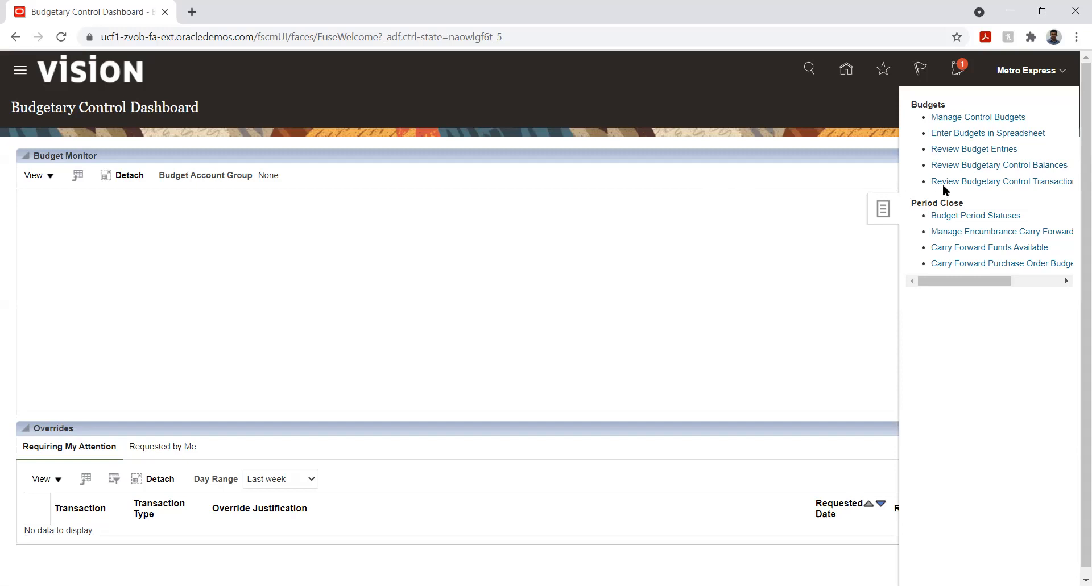
click(971, 169)
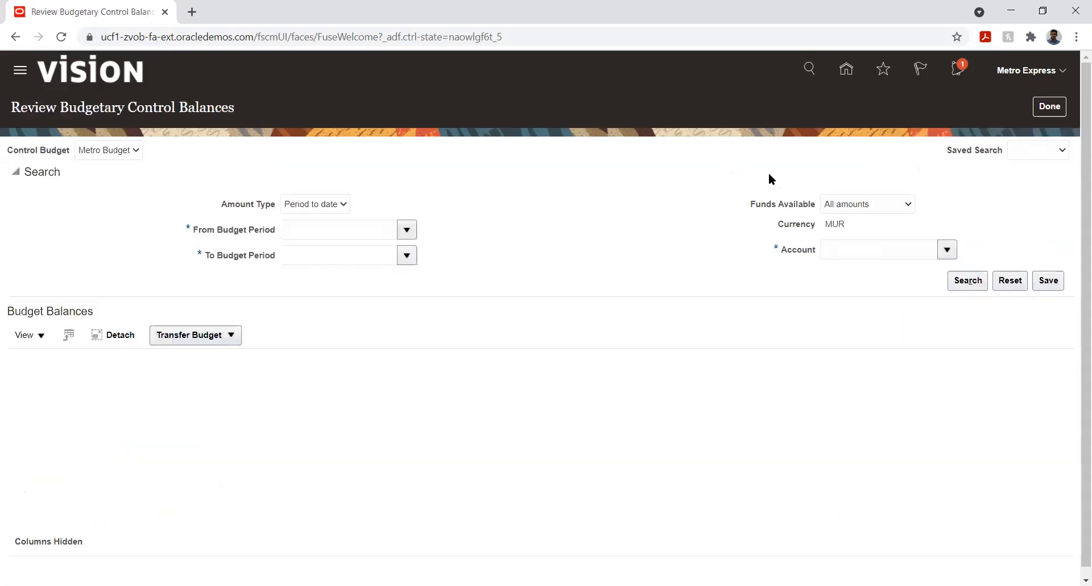
click(407, 230)
click(336, 254)
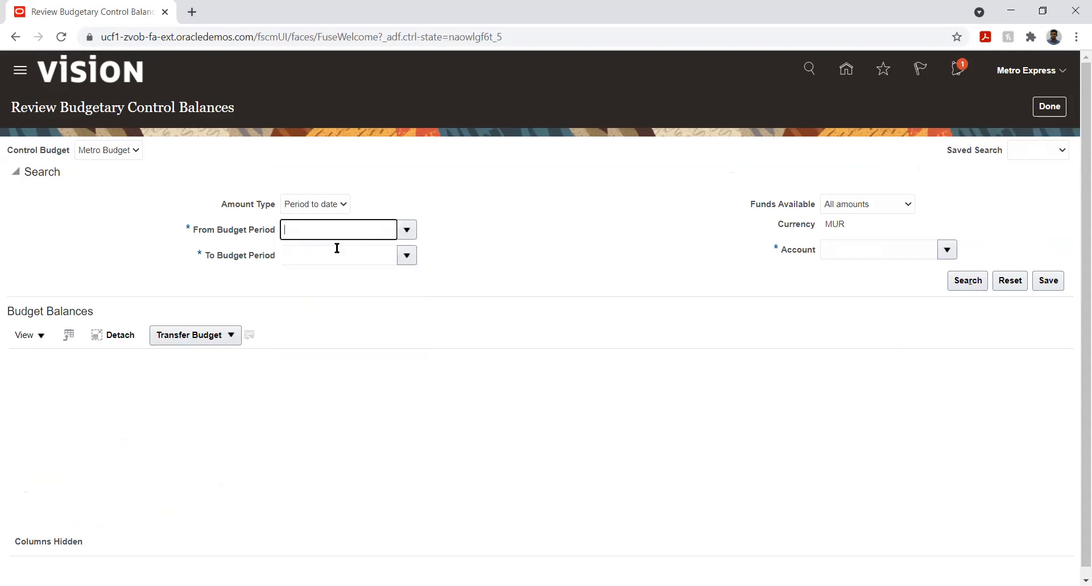
click(408, 256)
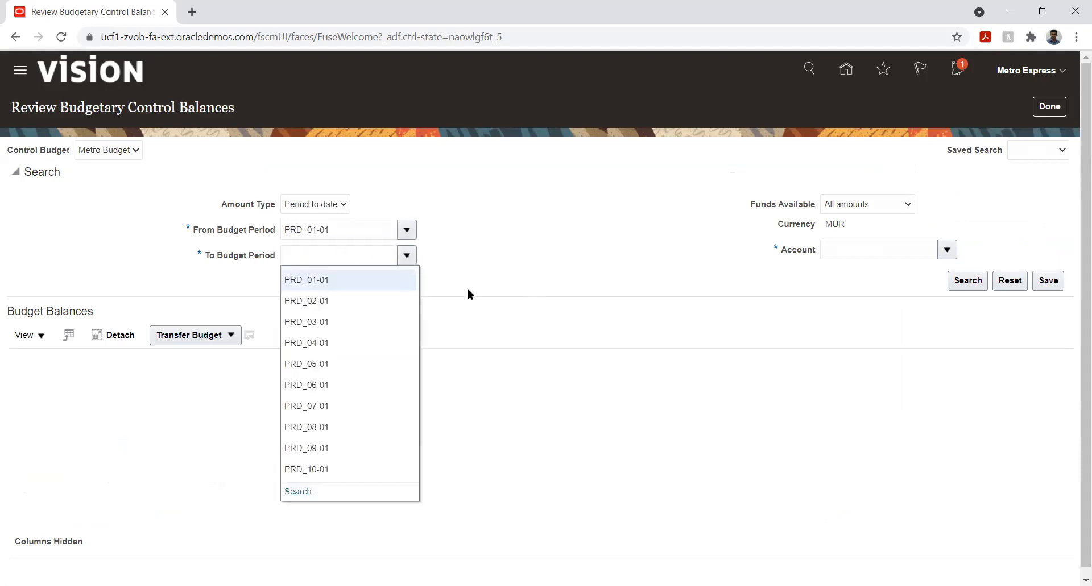
click(307, 469)
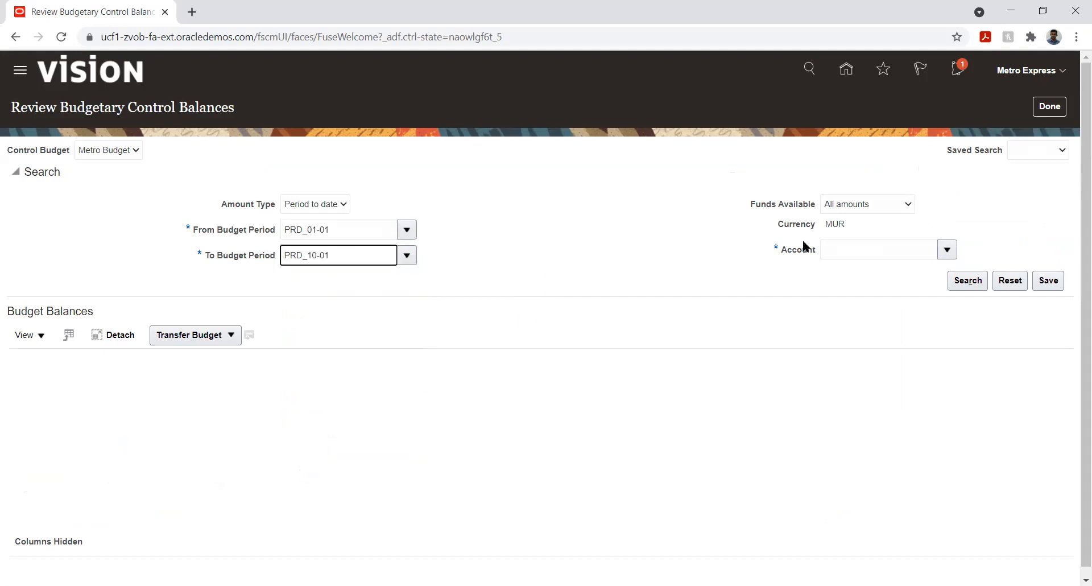
click(947, 249)
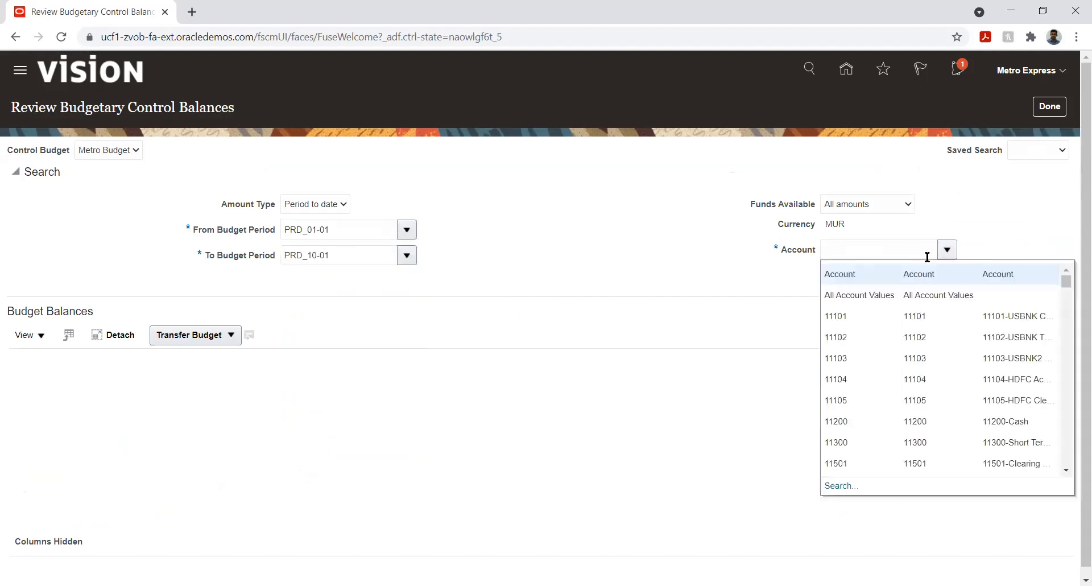
click(853, 295)
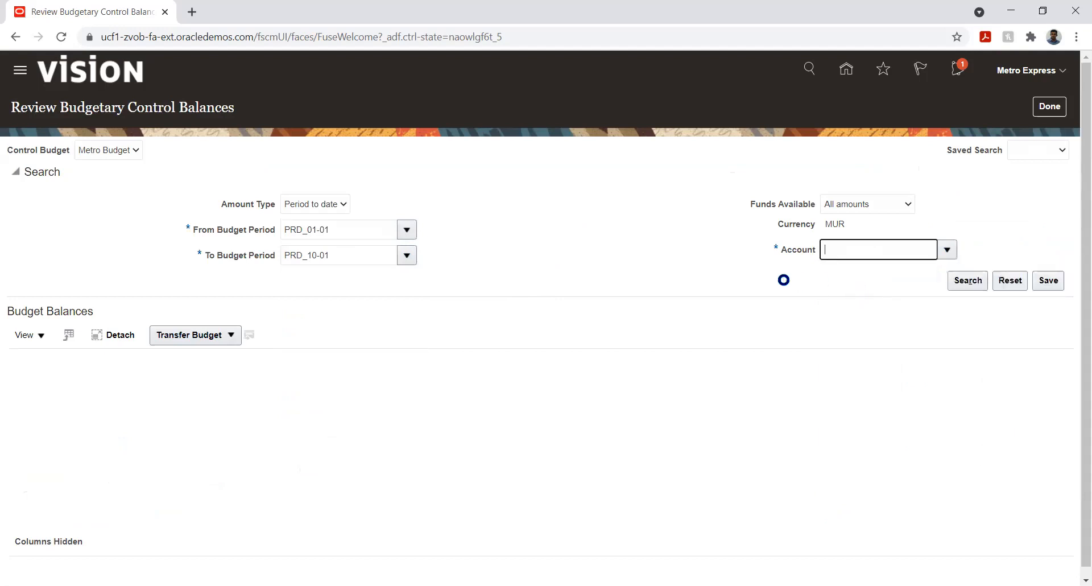
click(954, 281)
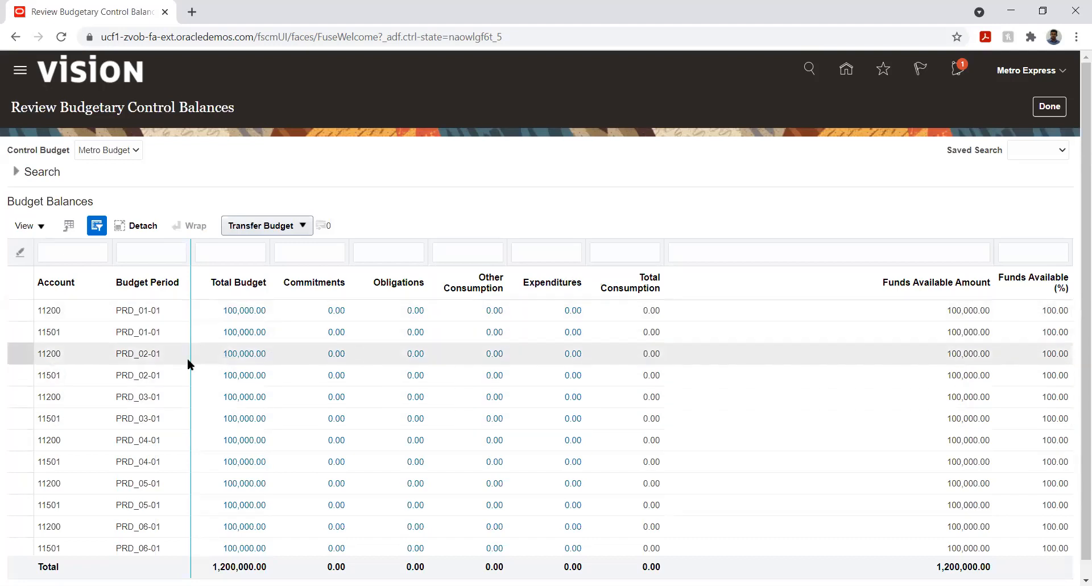
- Filter the budget balances search to account 11501 and run it again
scroll(129, 313, down, 1)
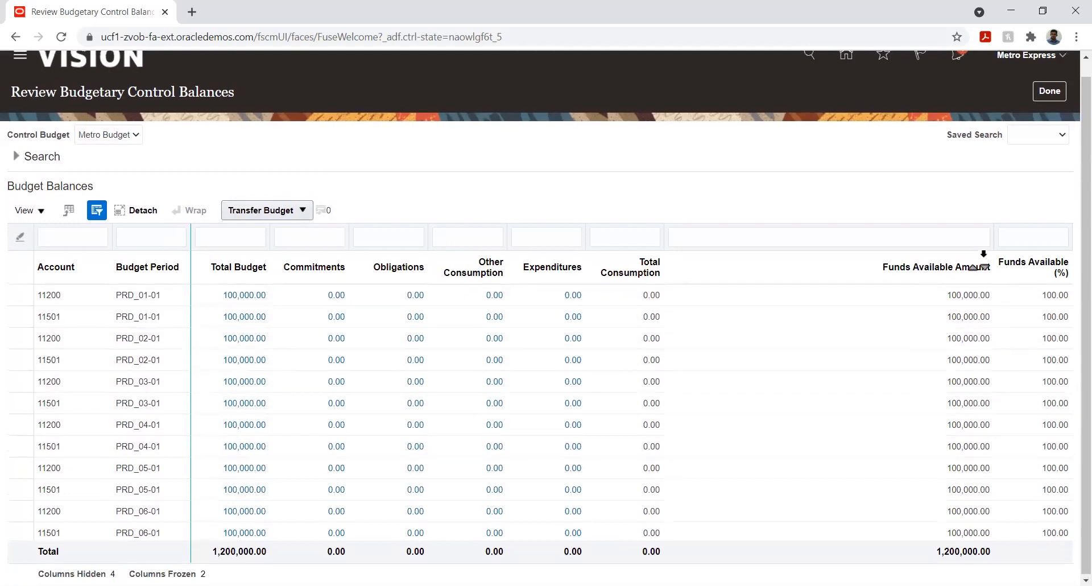
scroll(910, 256, up, 1)
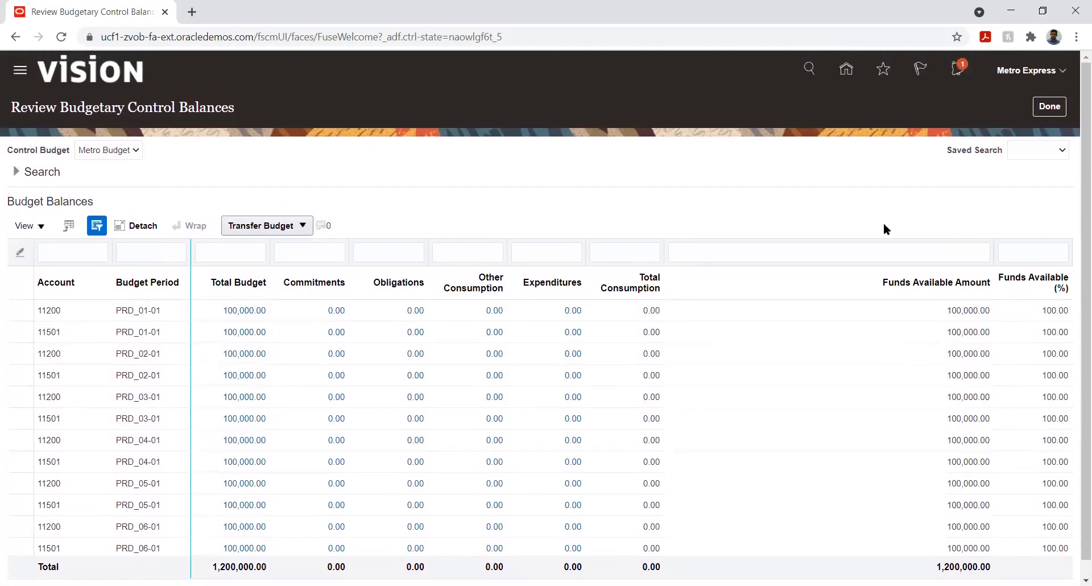
click(16, 172)
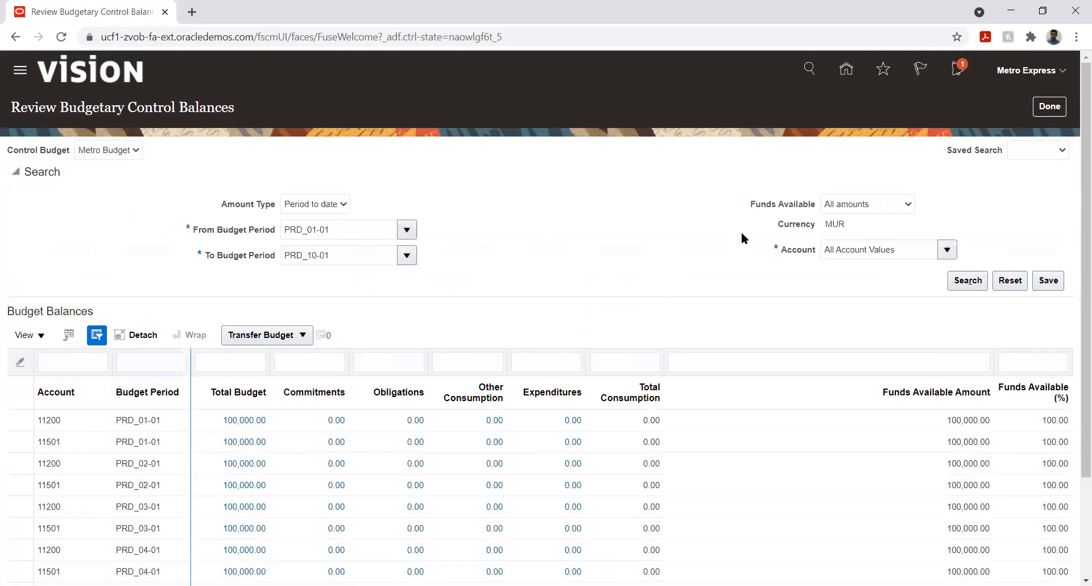
click(947, 250)
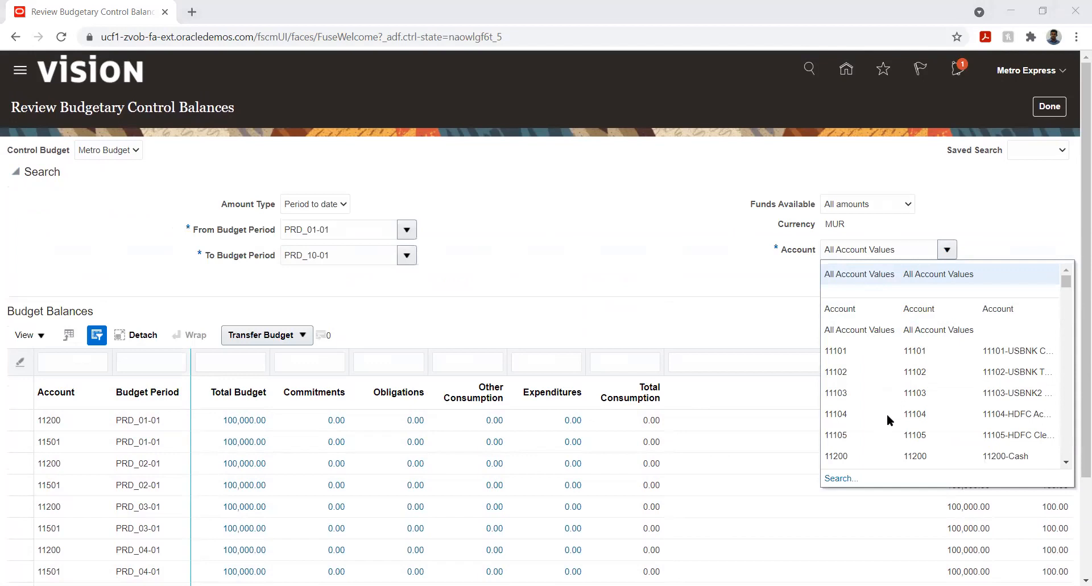
scroll(865, 367, down, 3)
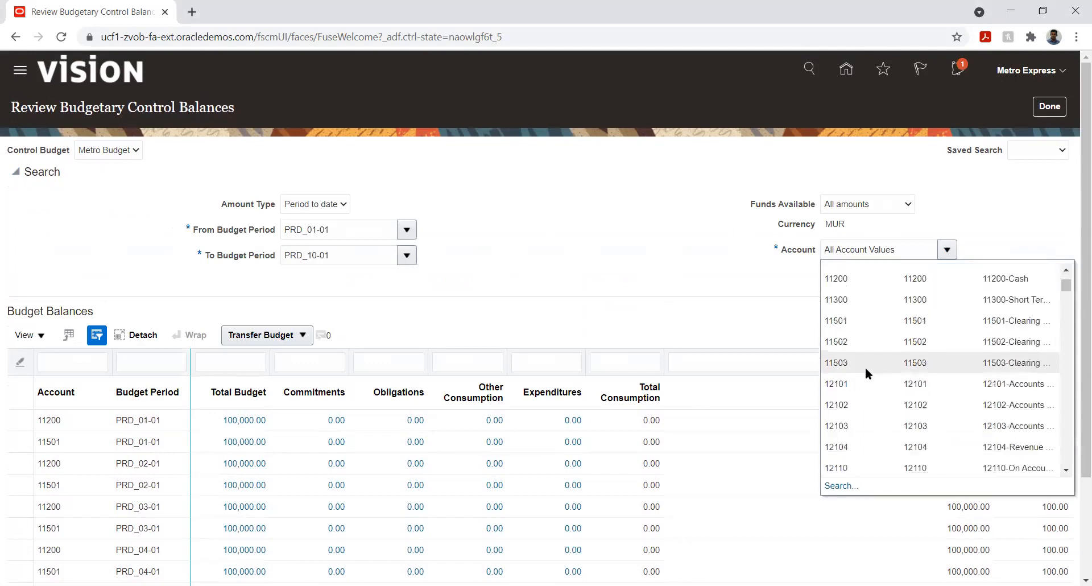
click(845, 320)
click(969, 279)
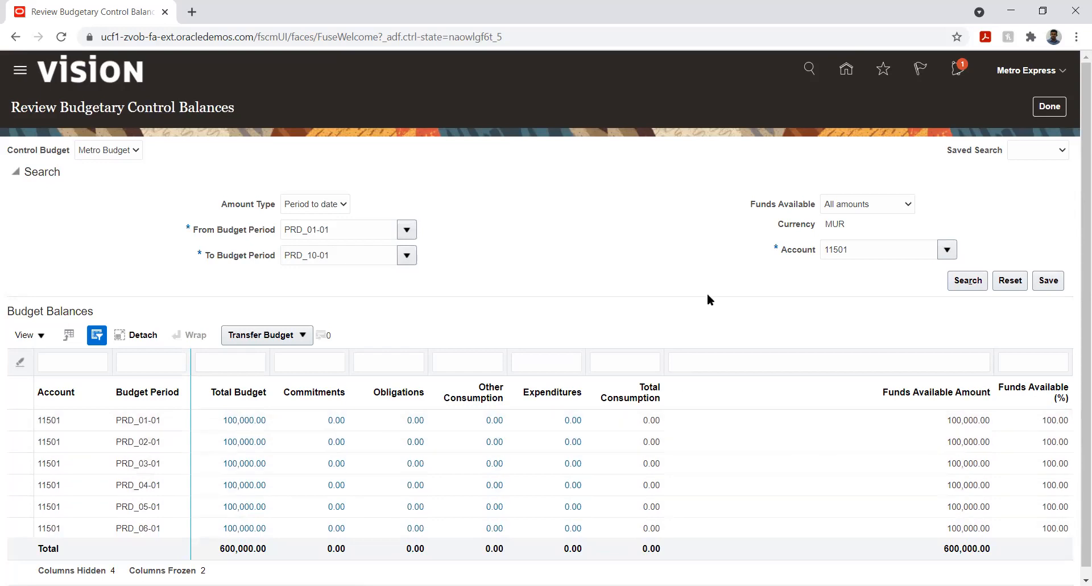
- Open the Metro Budget's budget period statuses for editing
click(1046, 108)
click(1063, 210)
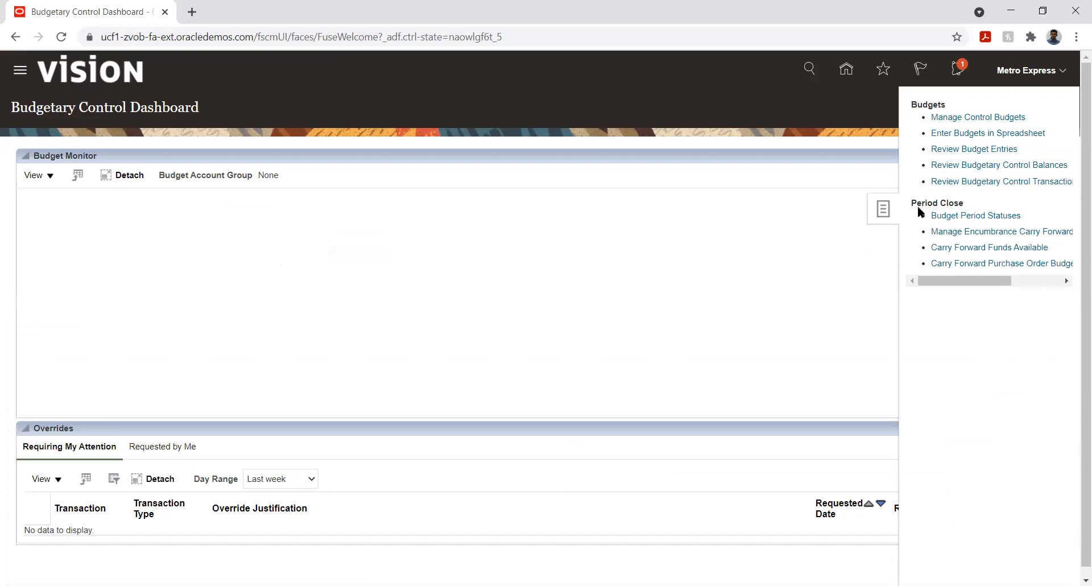
click(964, 217)
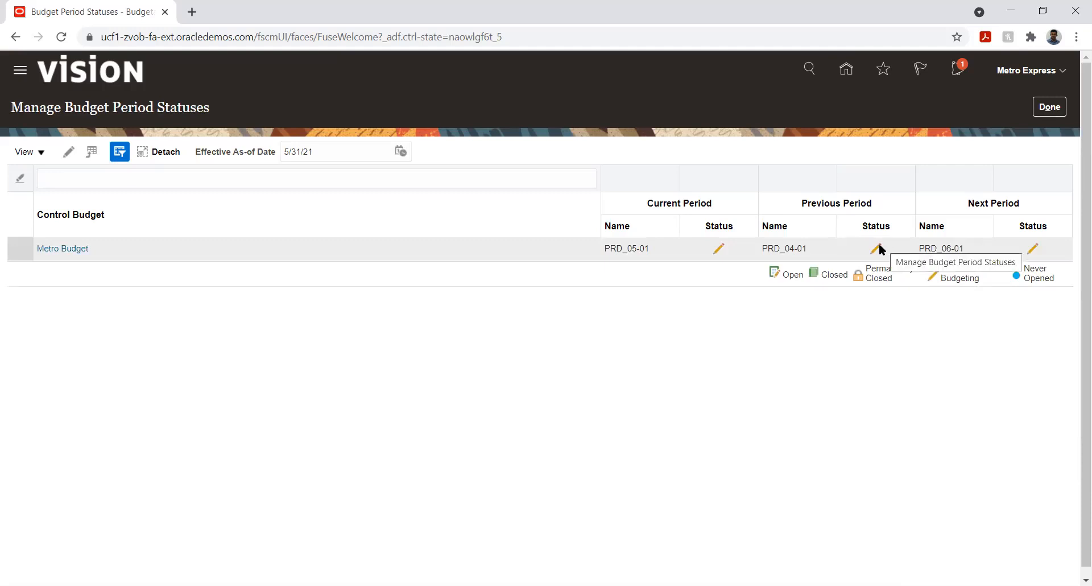
click(869, 246)
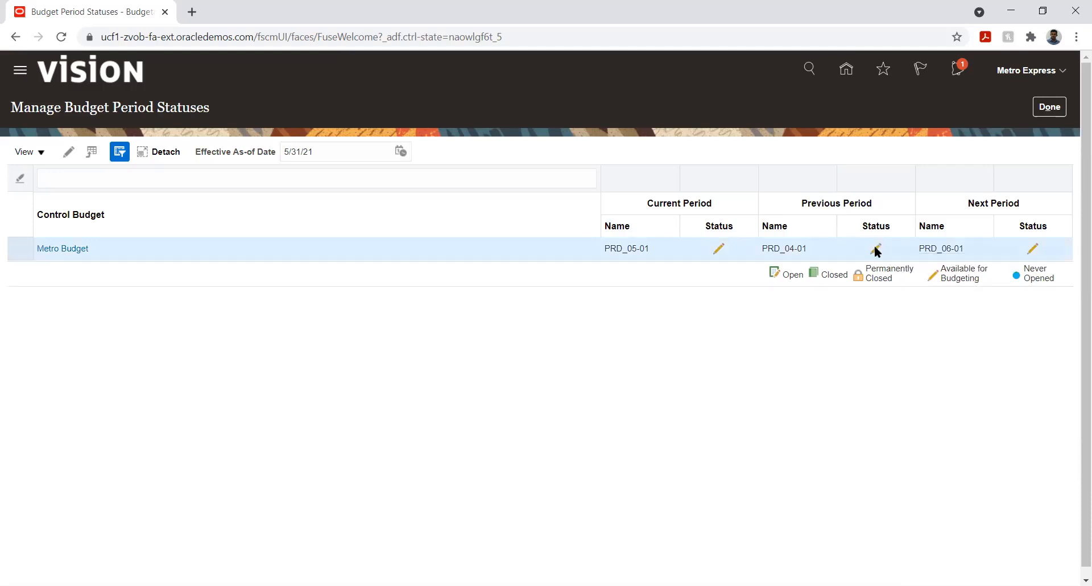
click(68, 152)
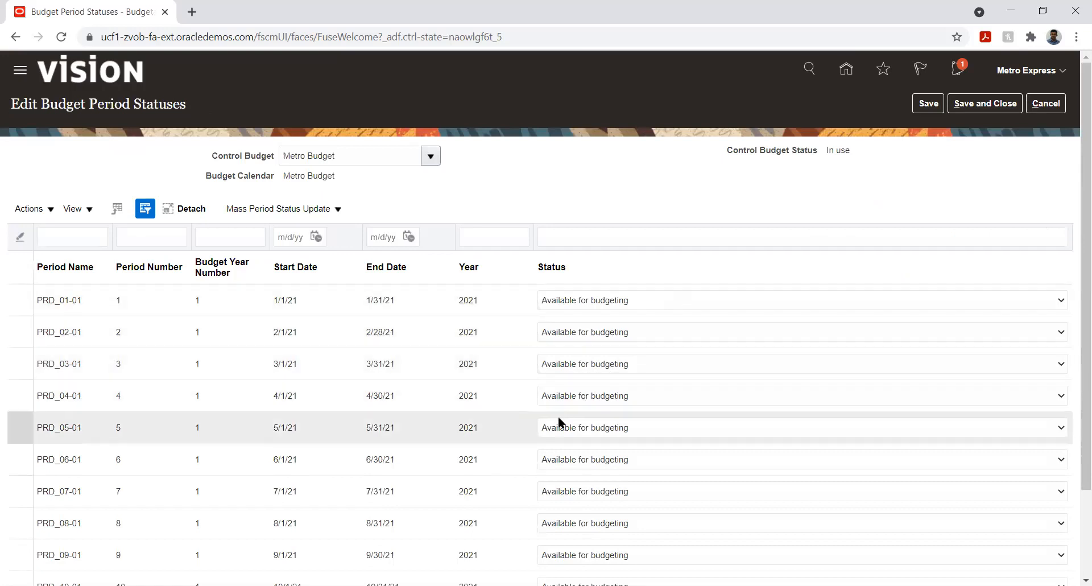
- Set budget periods PRD_05-01 and PRD_04-01 to Open, save the changes, and close the period statuses editor
click(725, 427)
click(700, 453)
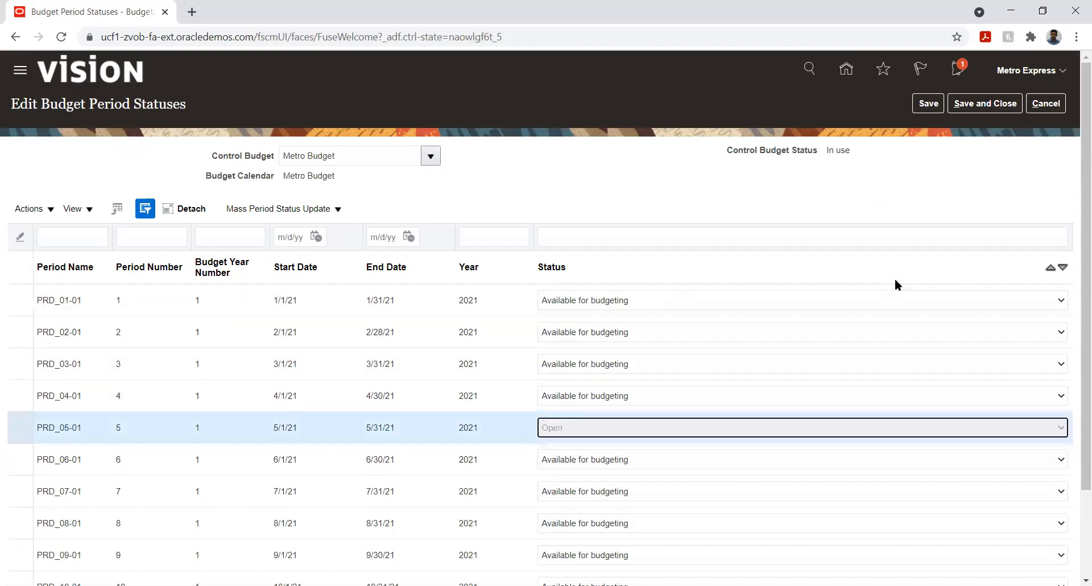
click(626, 400)
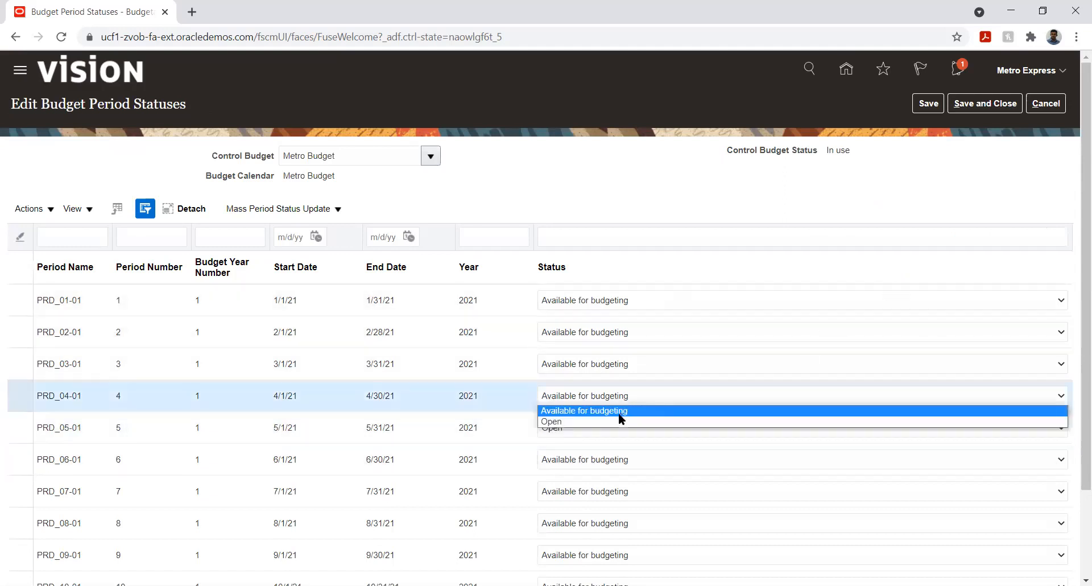
click(616, 422)
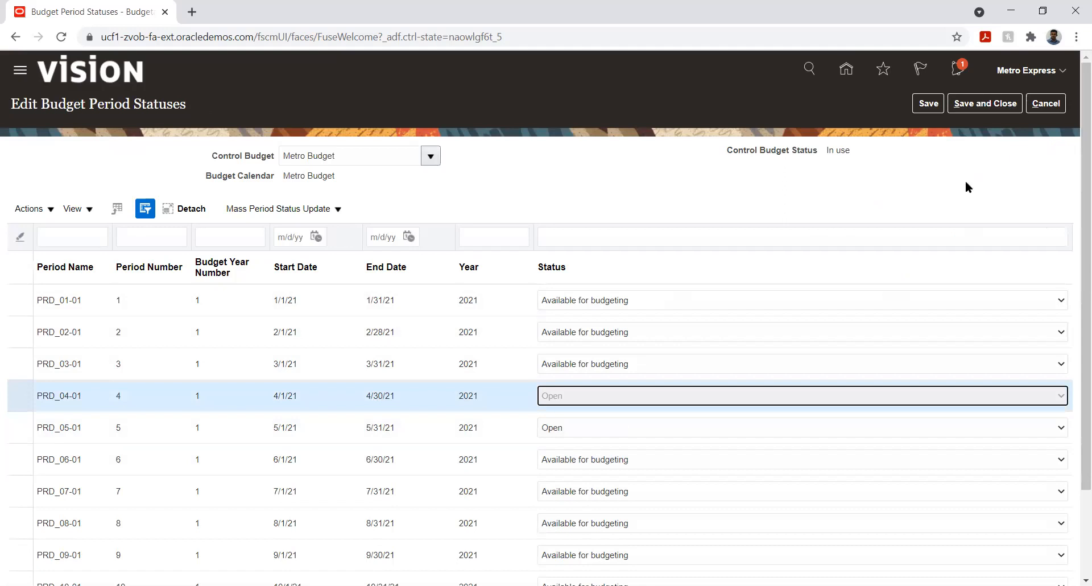
click(928, 104)
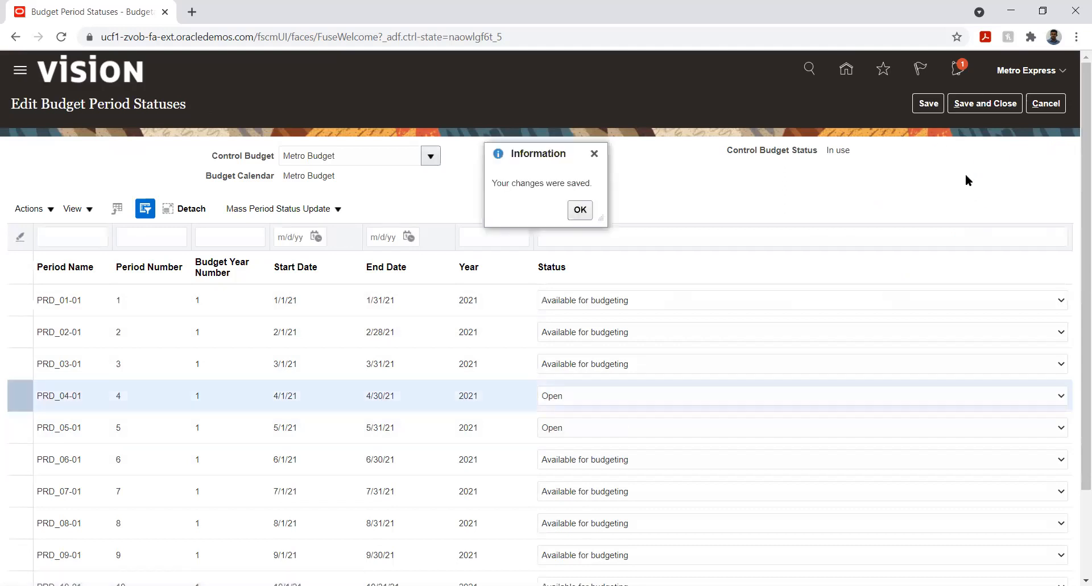
click(576, 213)
click(1013, 102)
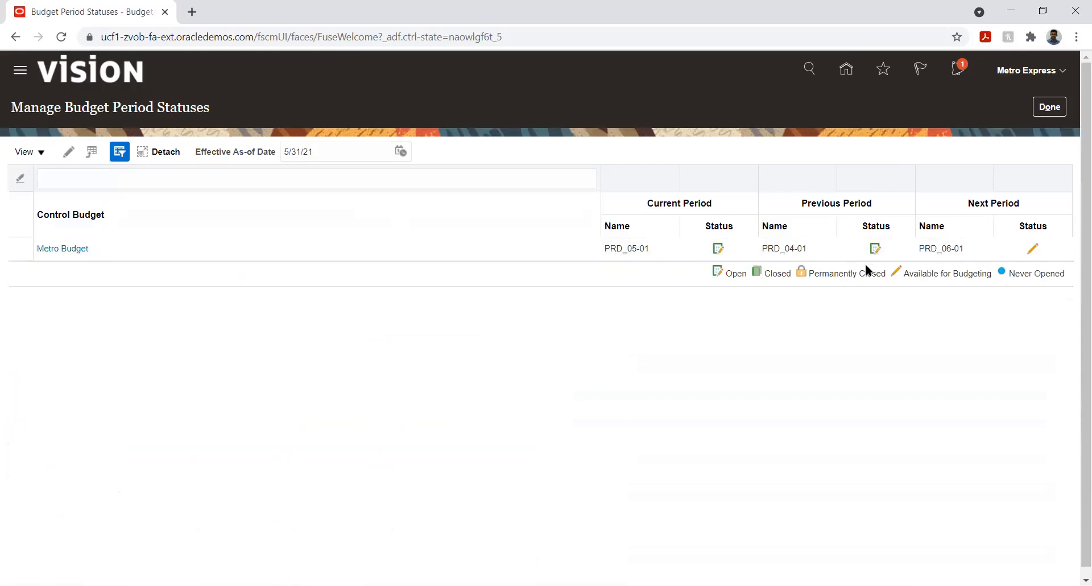
- Return home, go to General Accounting Journals, and start creating a new journal
click(1051, 107)
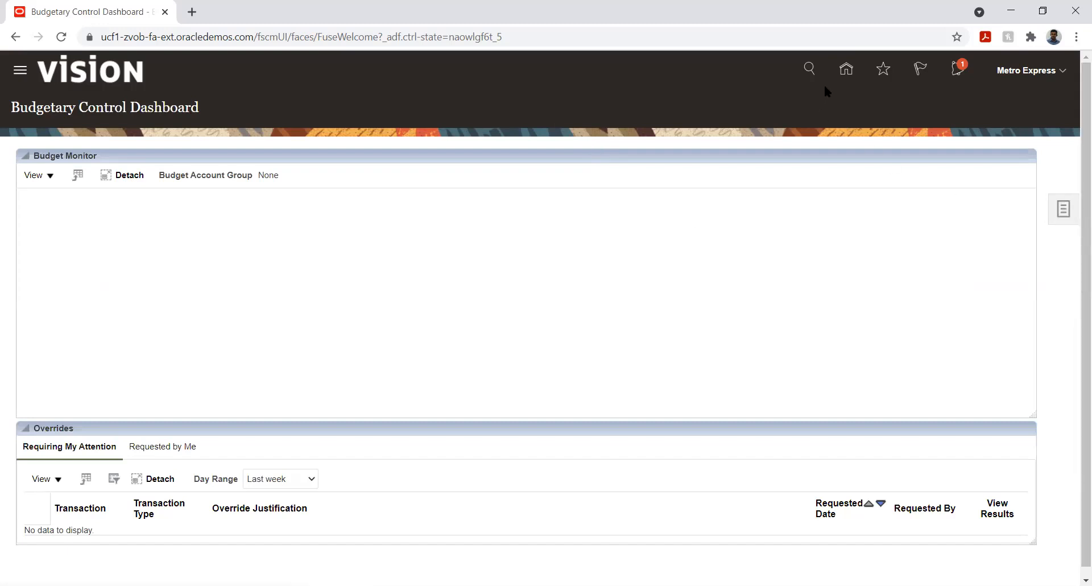
click(847, 74)
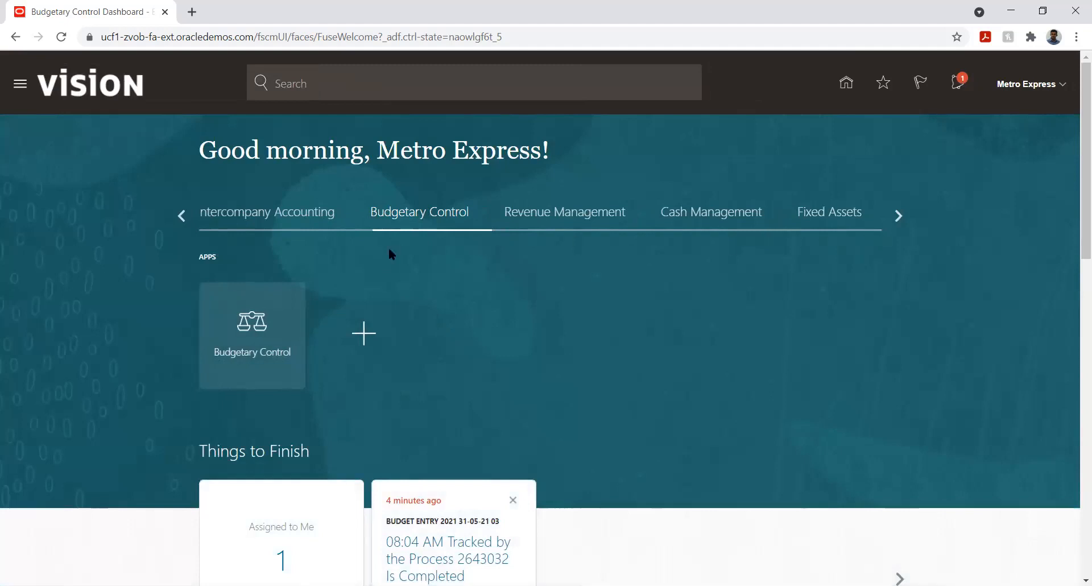
click(897, 215)
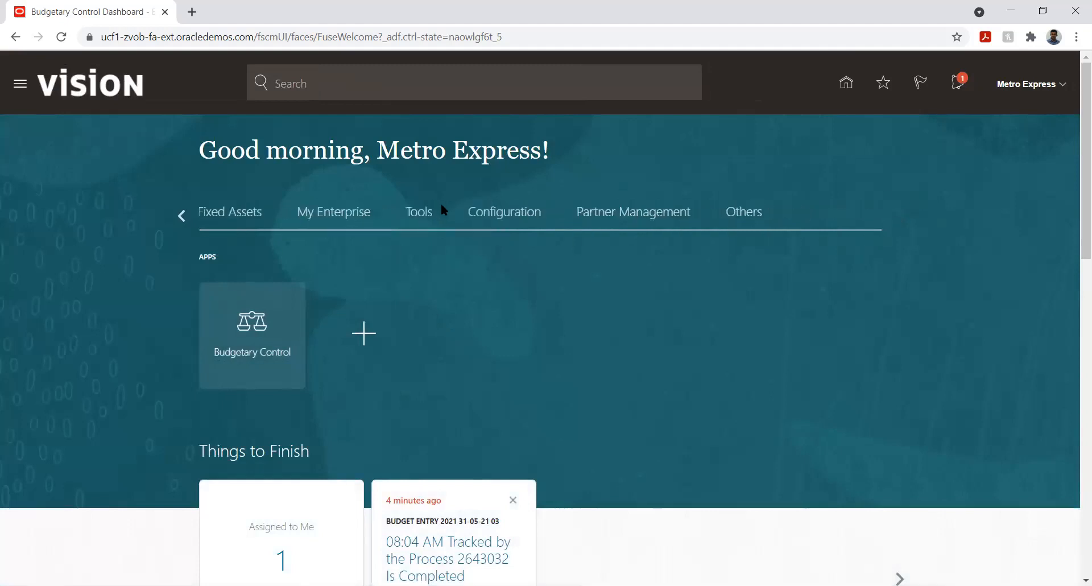
click(182, 216)
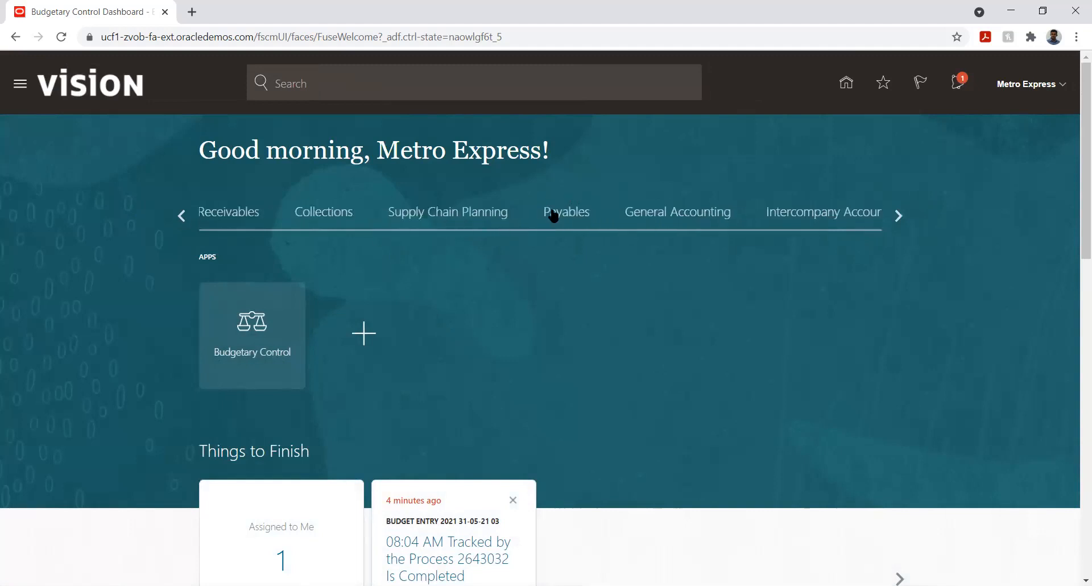
click(660, 222)
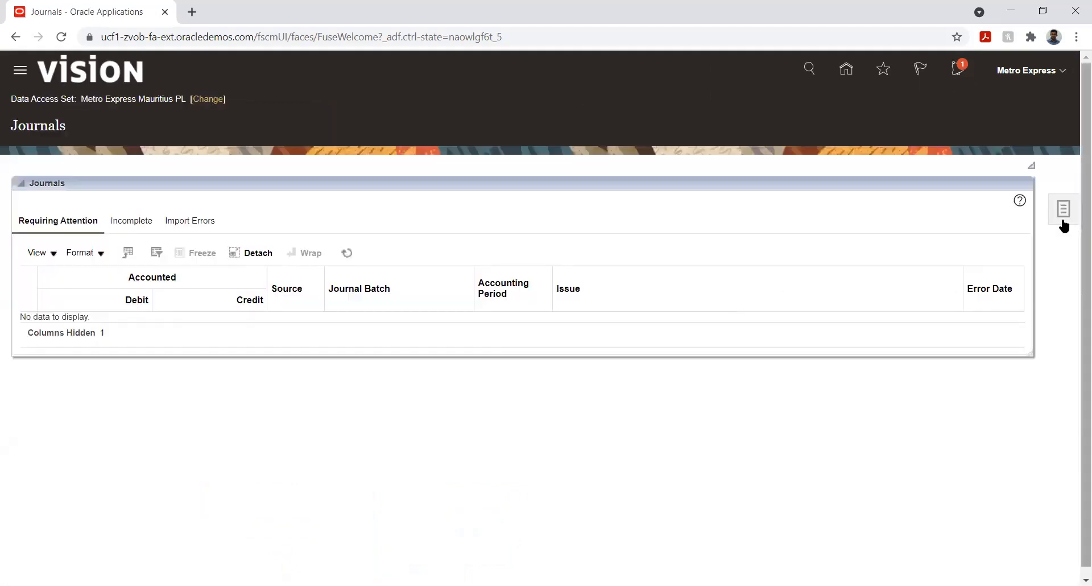
click(1063, 212)
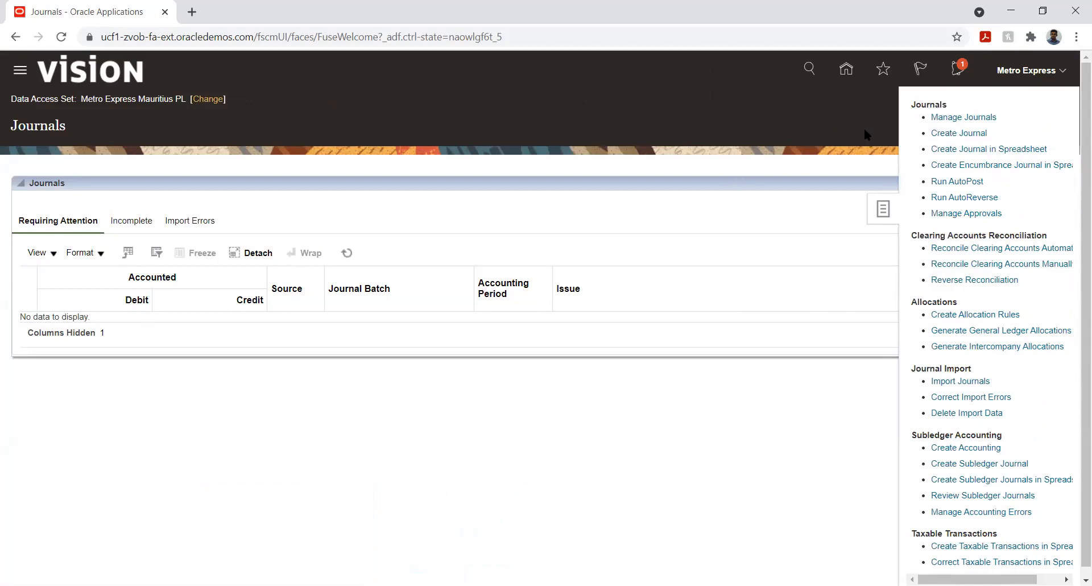
click(959, 133)
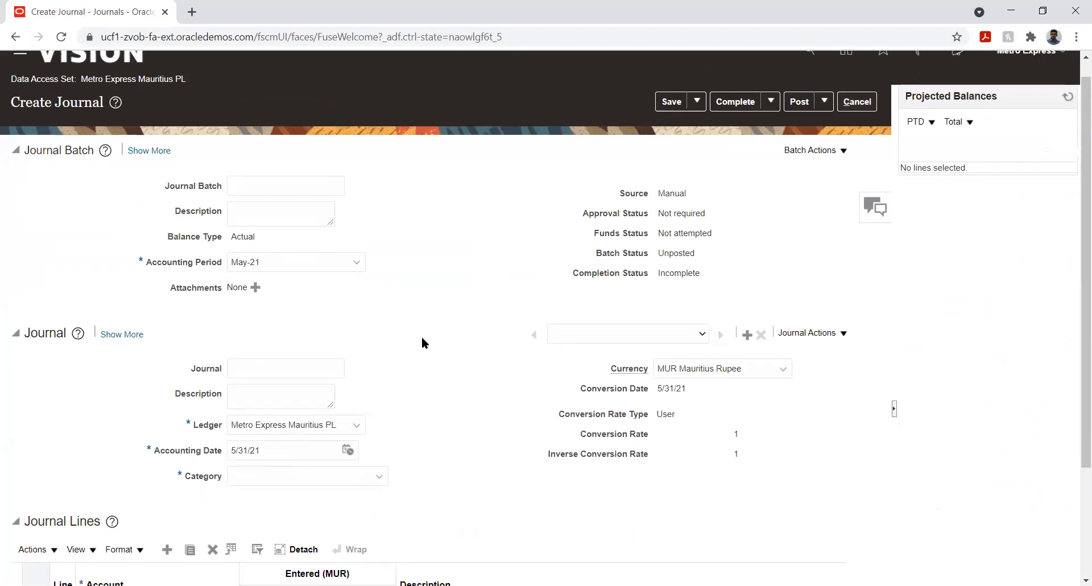
- Open the account segments dialog for journal line 1 and set Company 01, Department 001 and Account 11501
scroll(421, 340, down, 3)
click(195, 478)
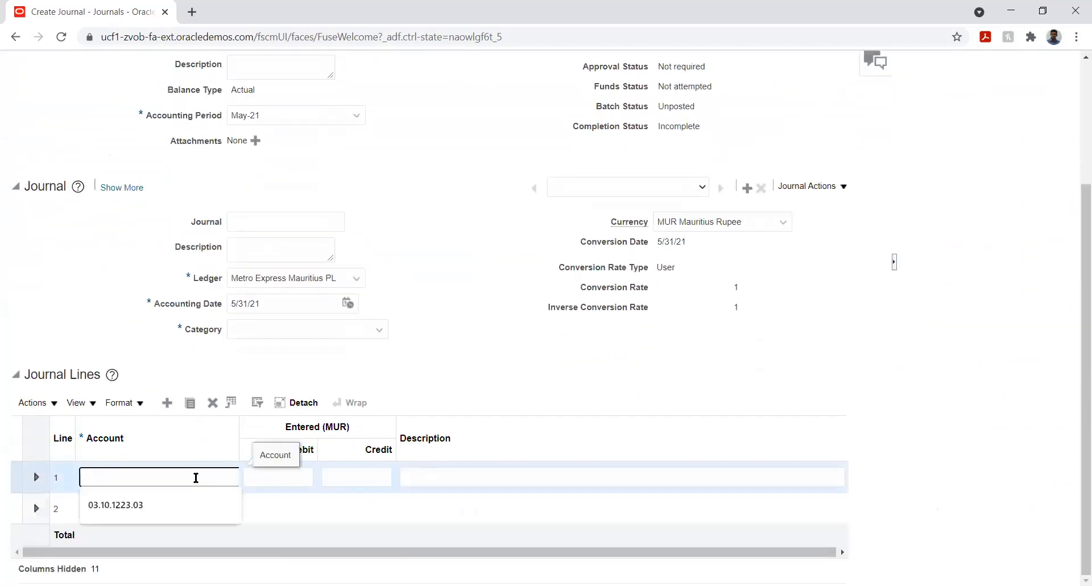
click(428, 337)
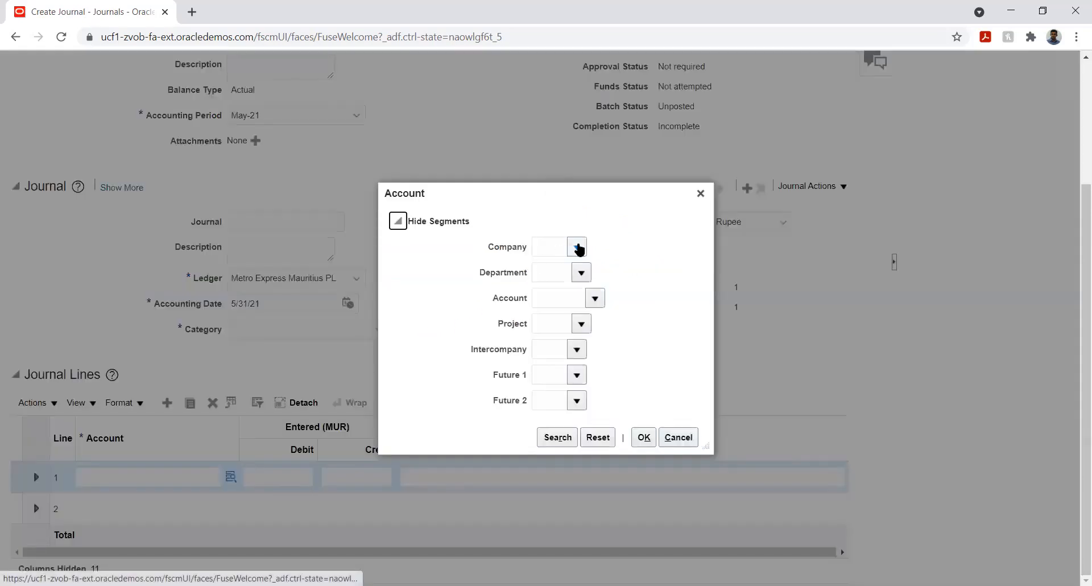
click(579, 248)
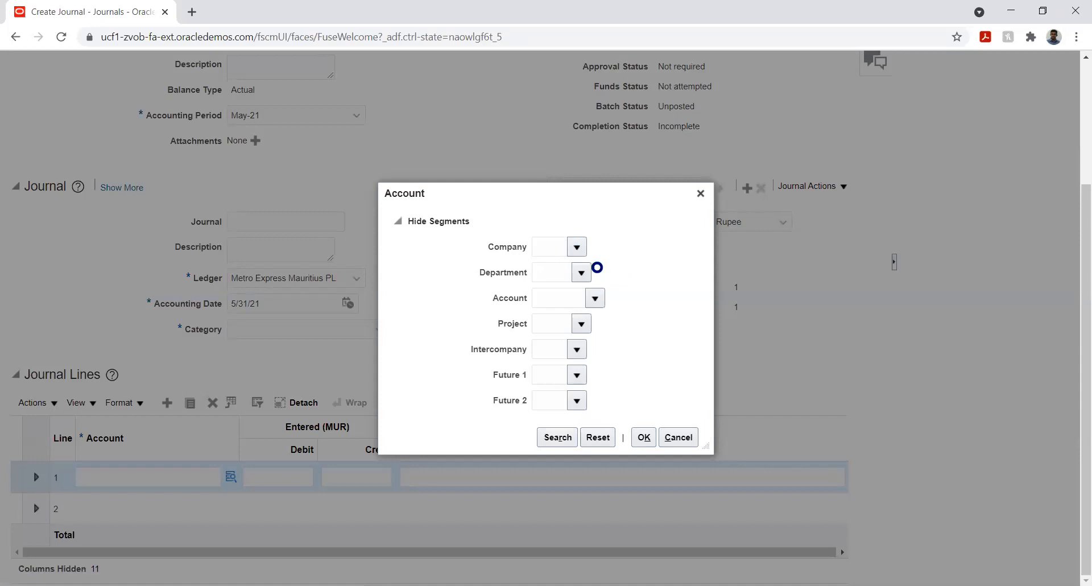
click(595, 272)
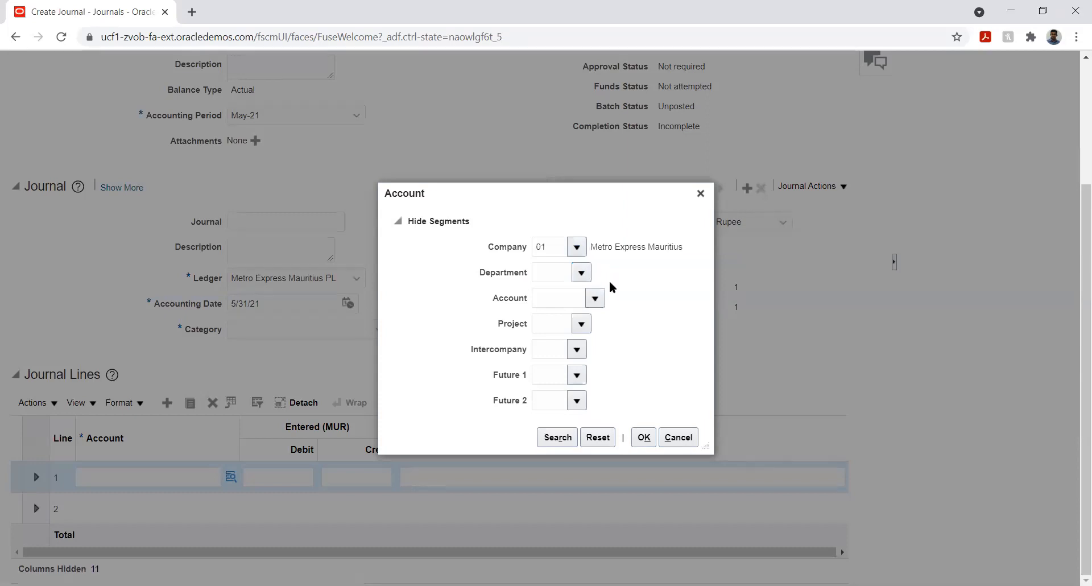
click(596, 295)
click(595, 298)
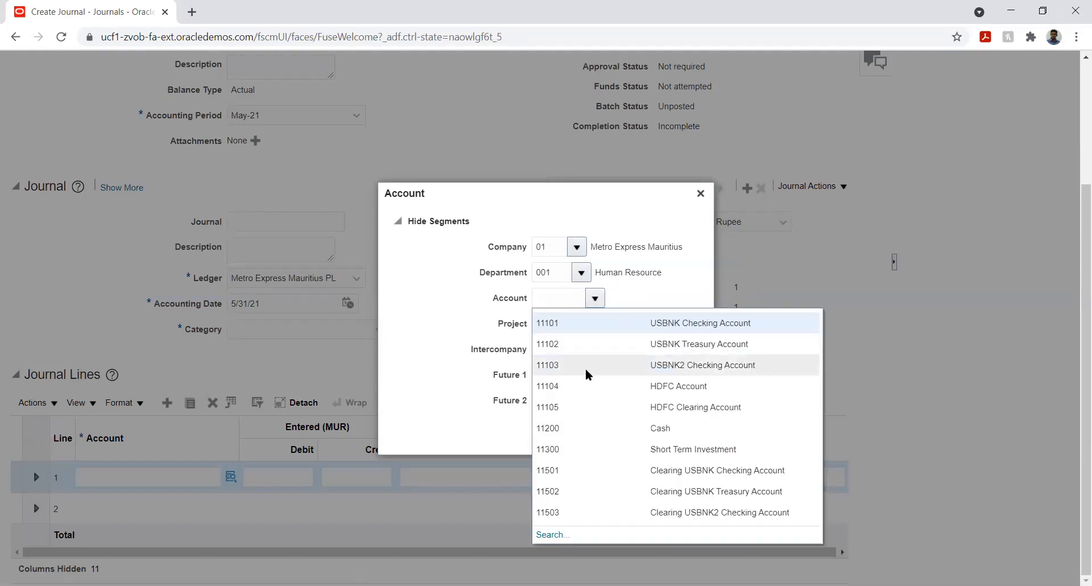
click(606, 471)
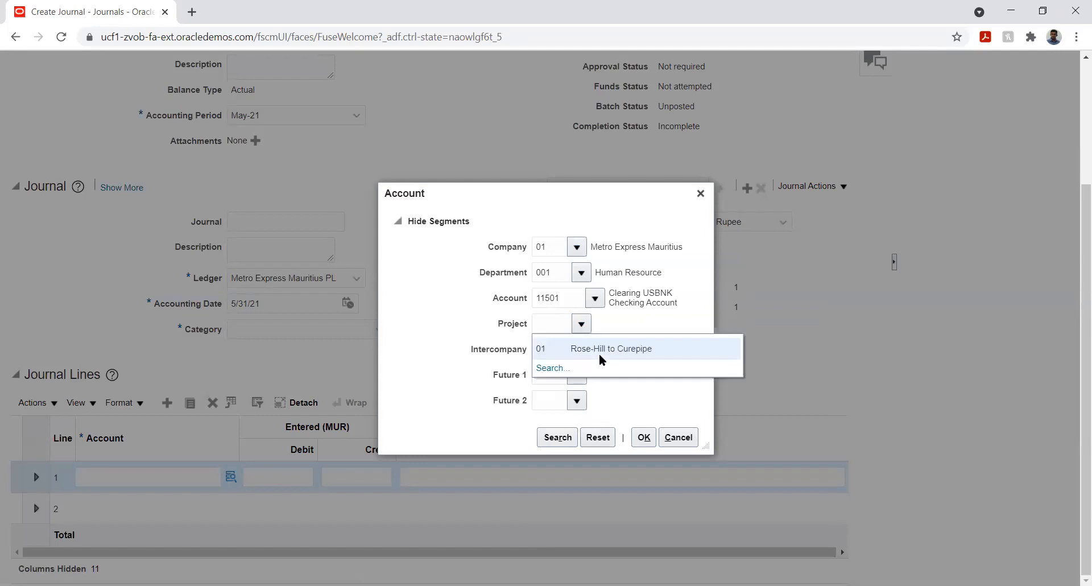
- Set Project 01, Intercompany 01, Future 1 and Future 2 to 00, and confirm line 1's account
click(594, 350)
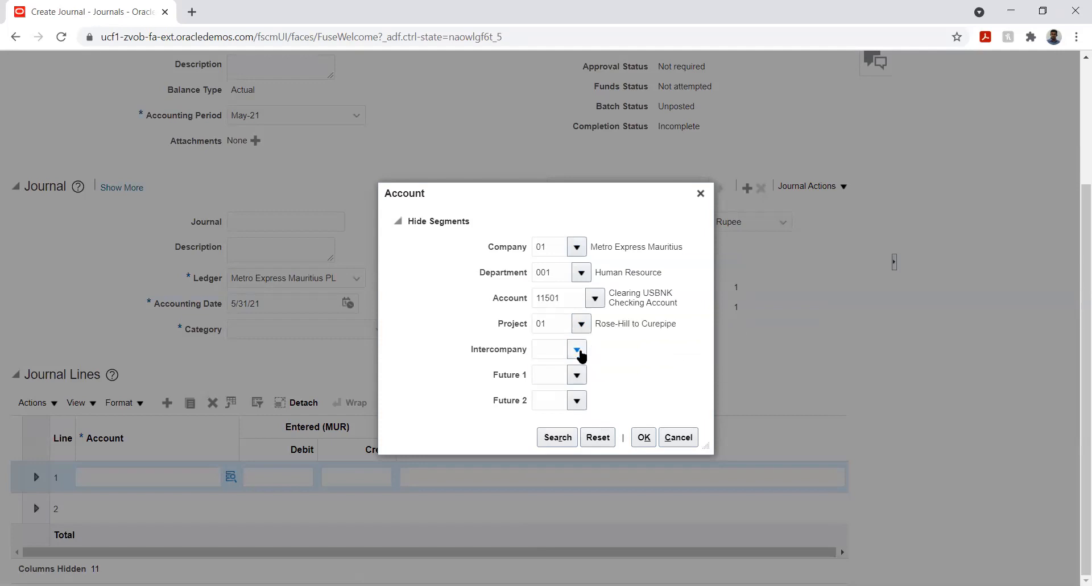
click(578, 350)
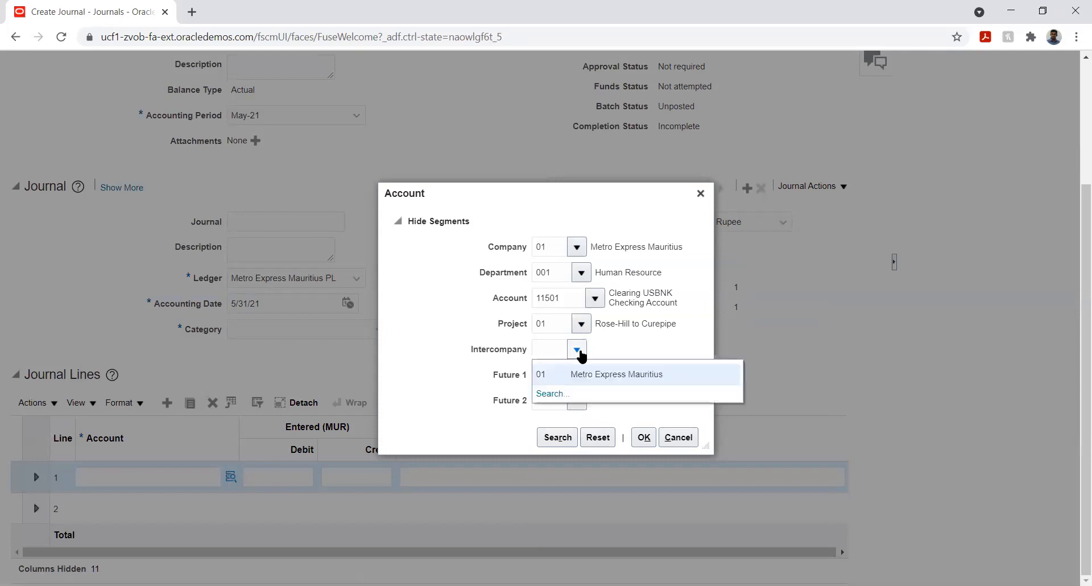
click(586, 374)
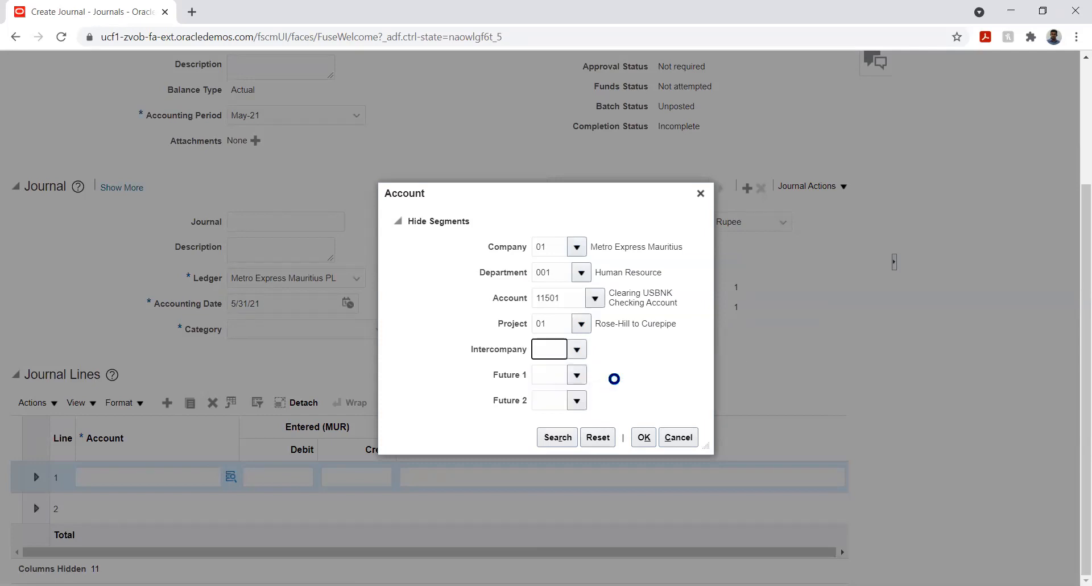
click(579, 375)
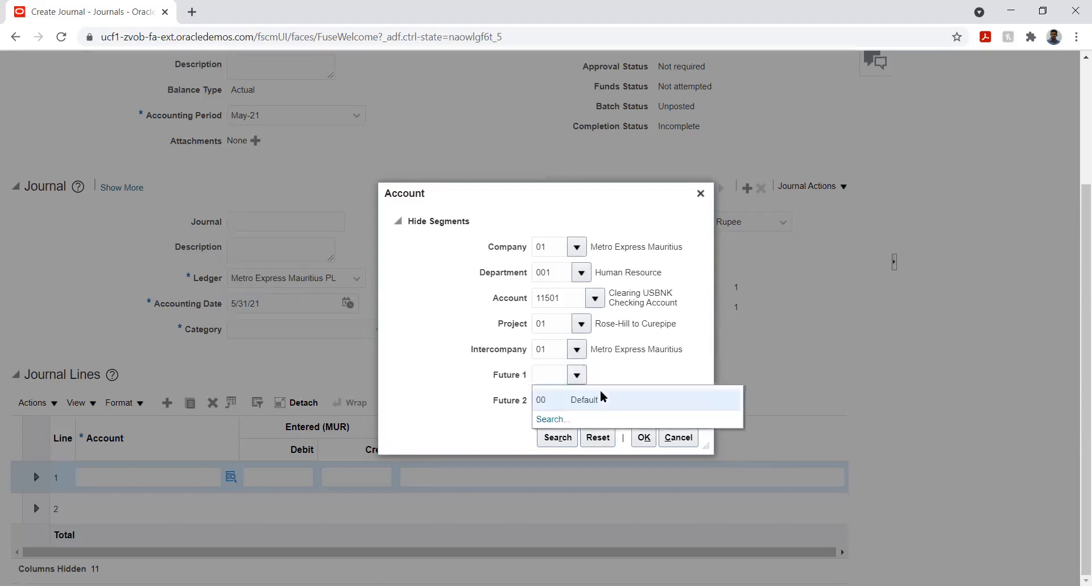
click(599, 399)
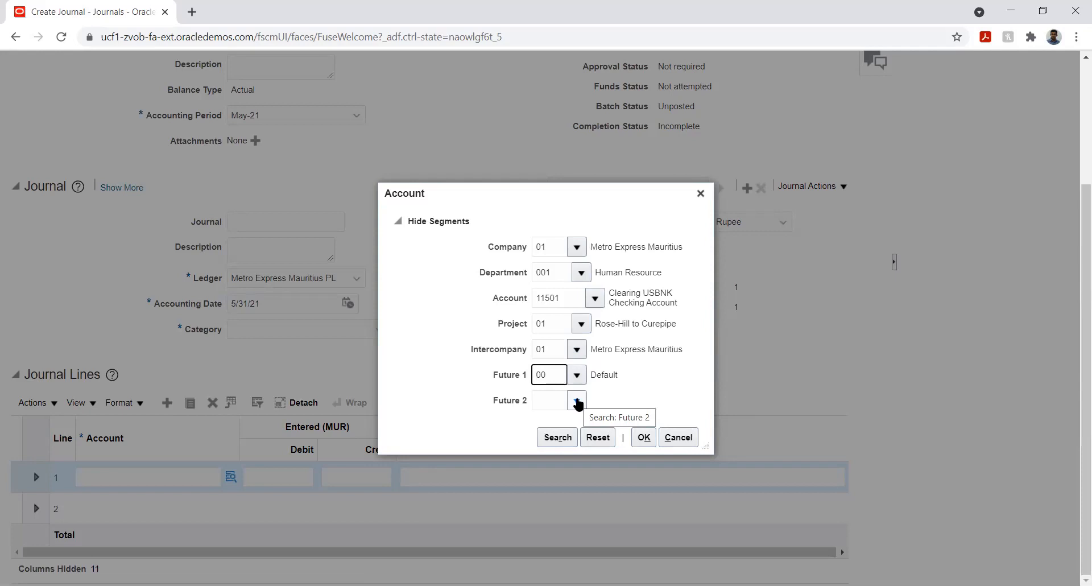
click(578, 401)
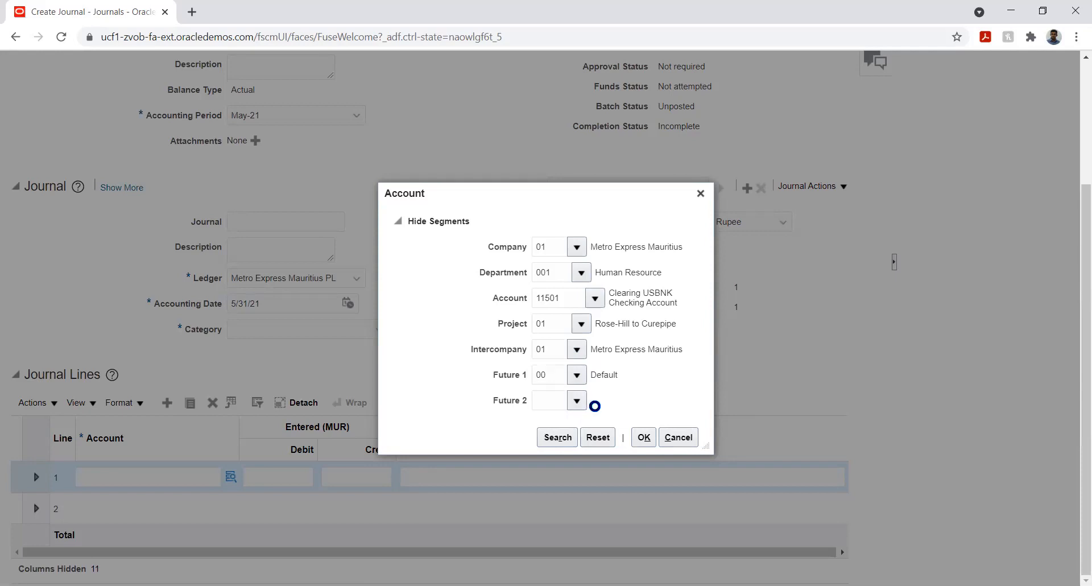
click(593, 426)
click(643, 437)
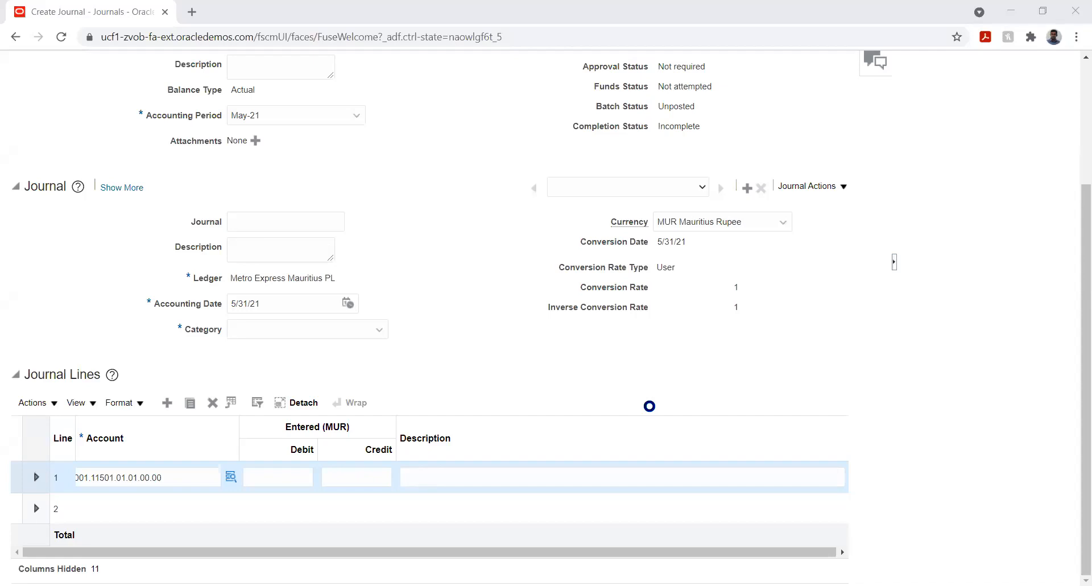
- Enter a credit of 140000 on journal line 1
click(343, 475)
text(140000)
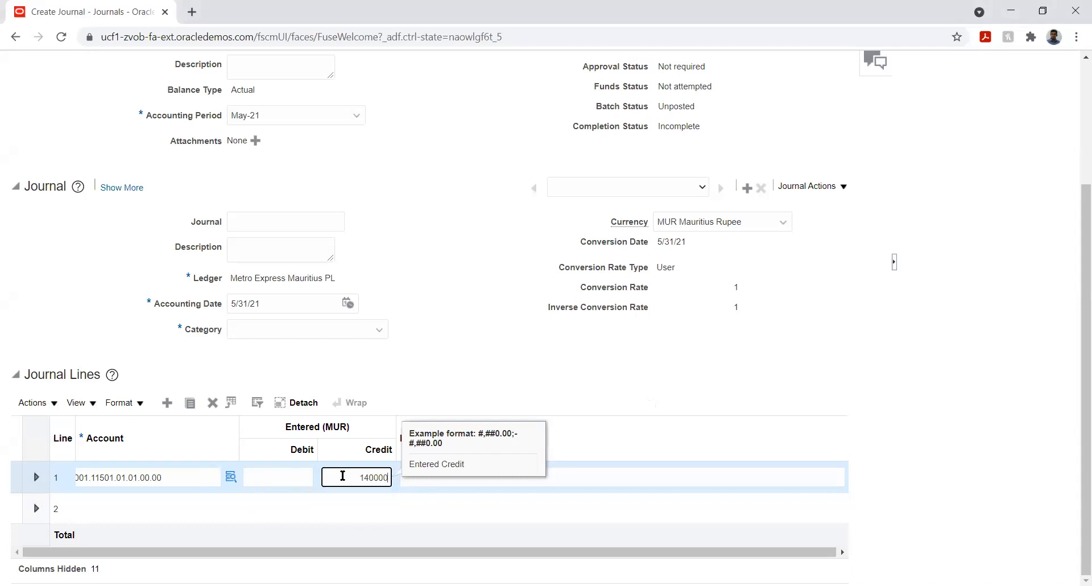
key(Tab)
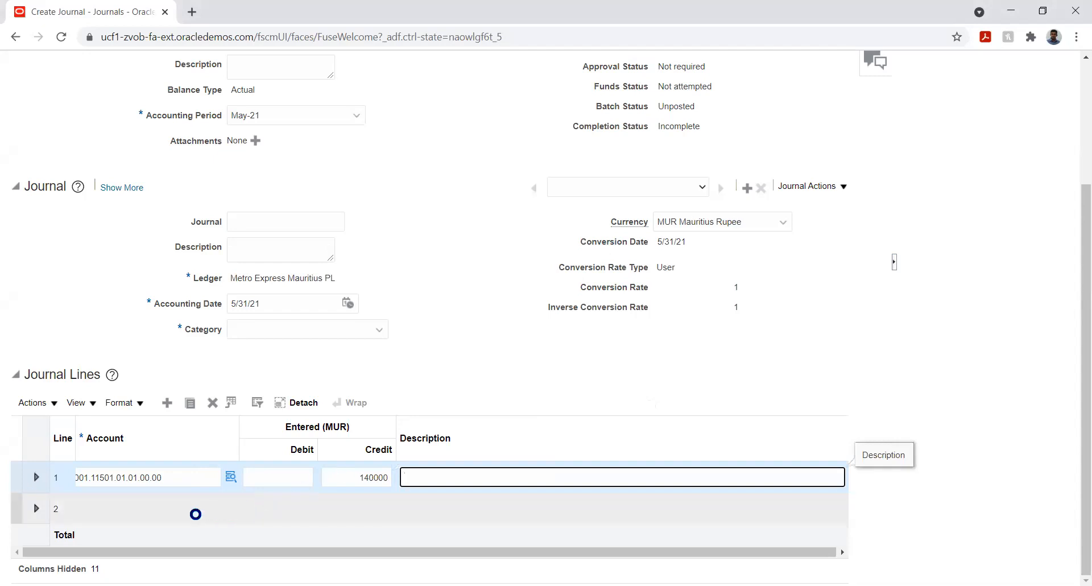
- Examine the segment details of line 1's account combination
click(135, 512)
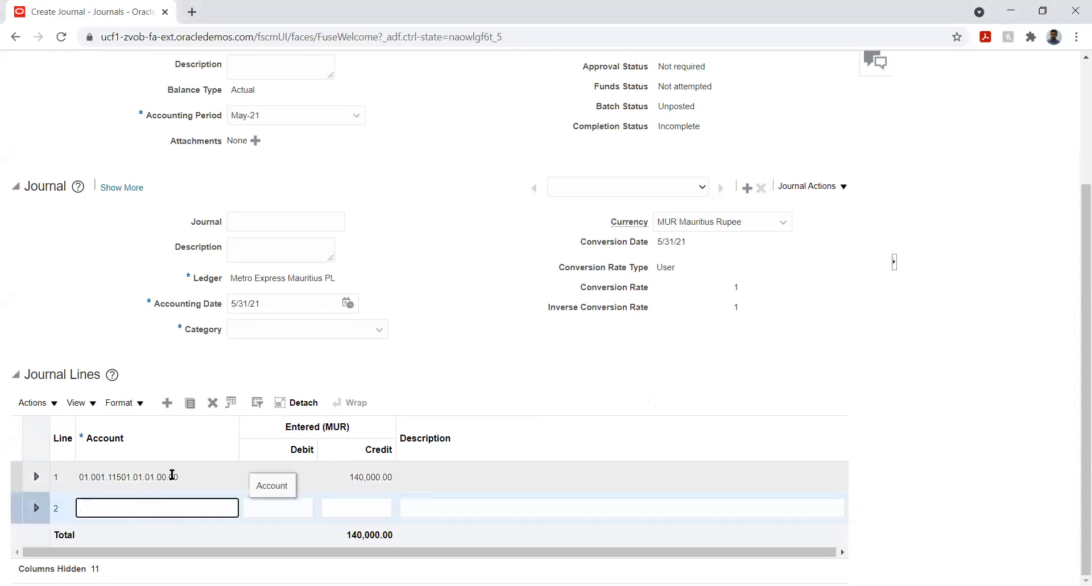
click(171, 477)
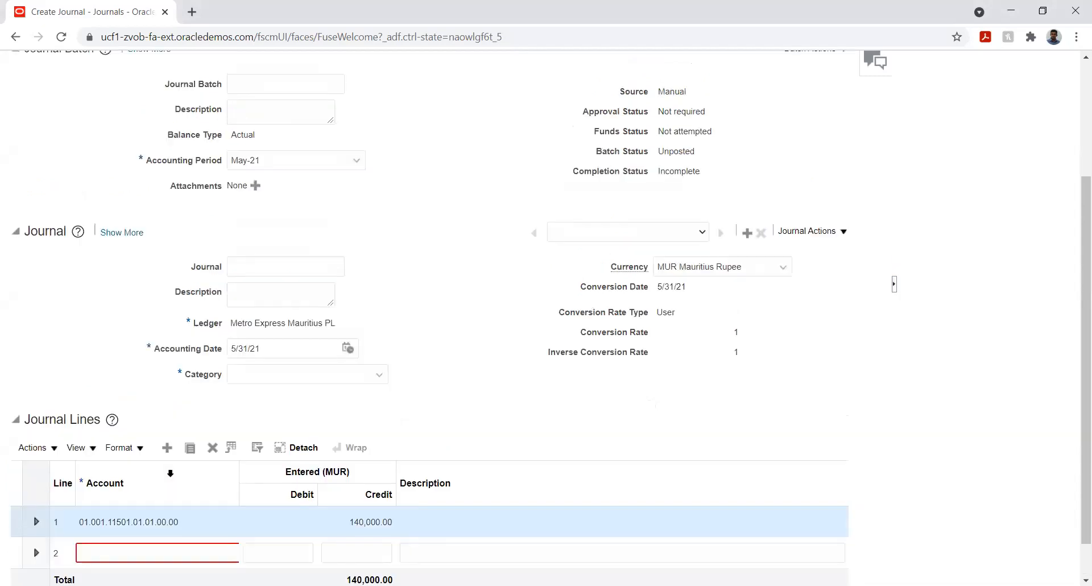
click(148, 522)
double_click(148, 521)
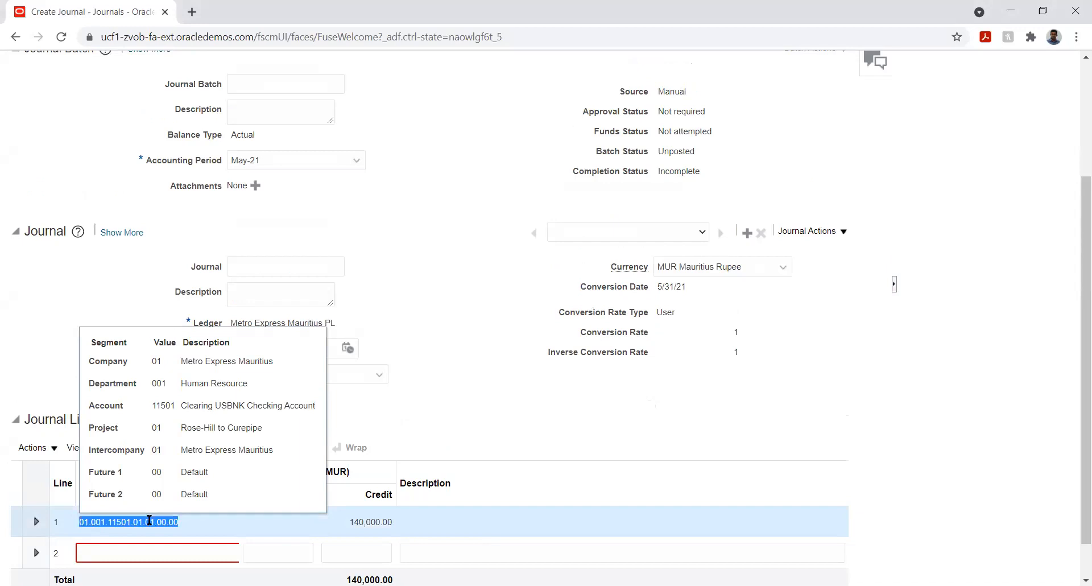
right_click(149, 523)
click(127, 522)
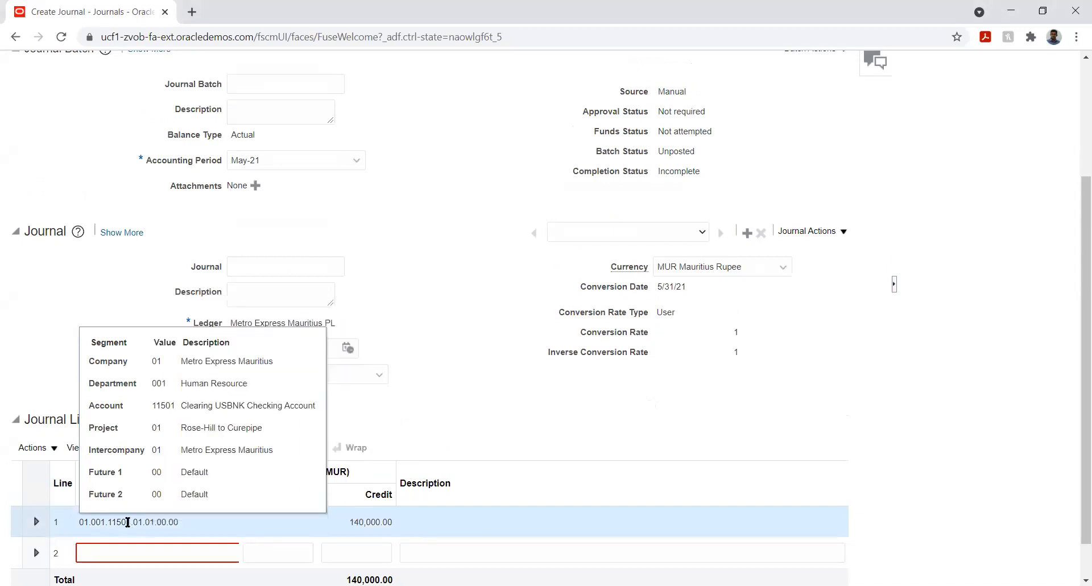
- Open the account segments dialog for journal line 2 and set Company 01, Department 001 and Account 11200
click(152, 554)
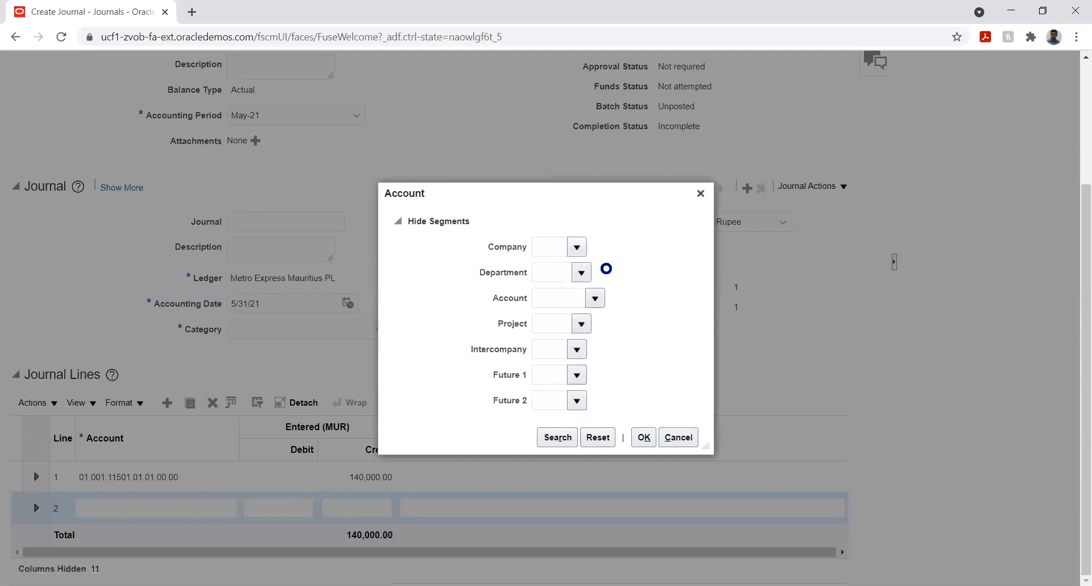
click(603, 270)
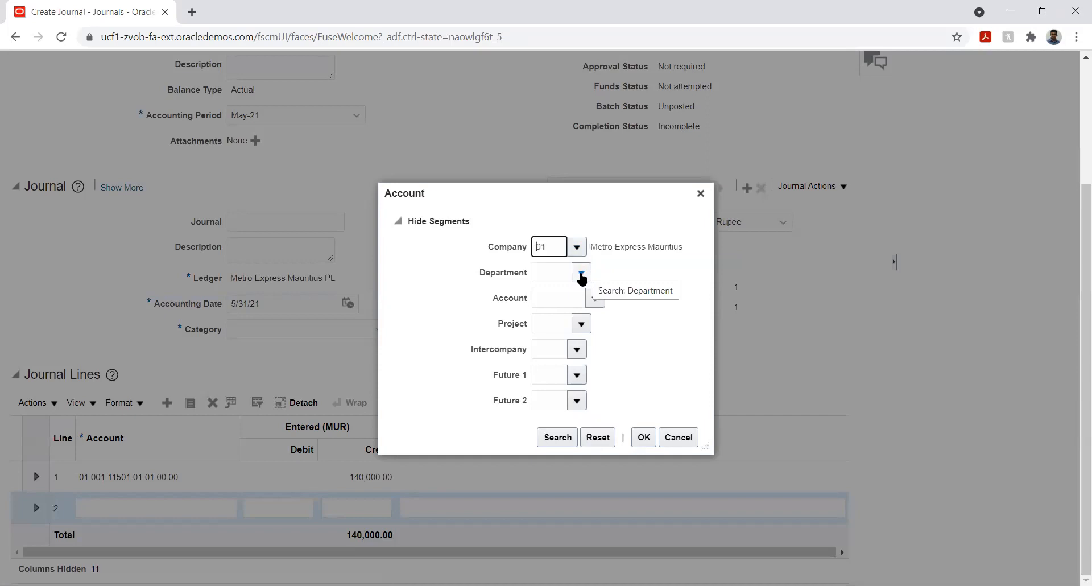
click(581, 275)
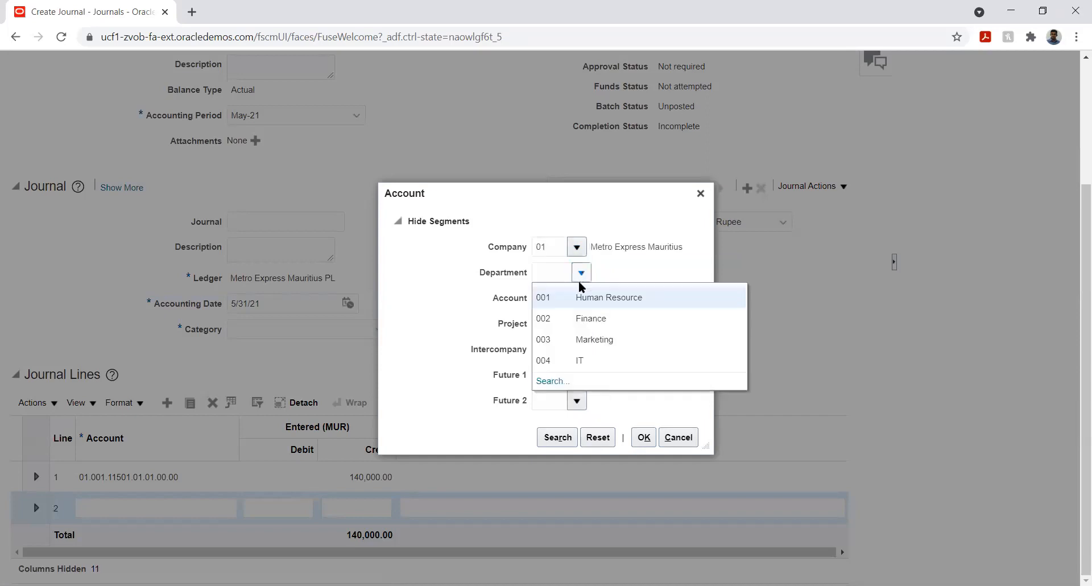
click(580, 291)
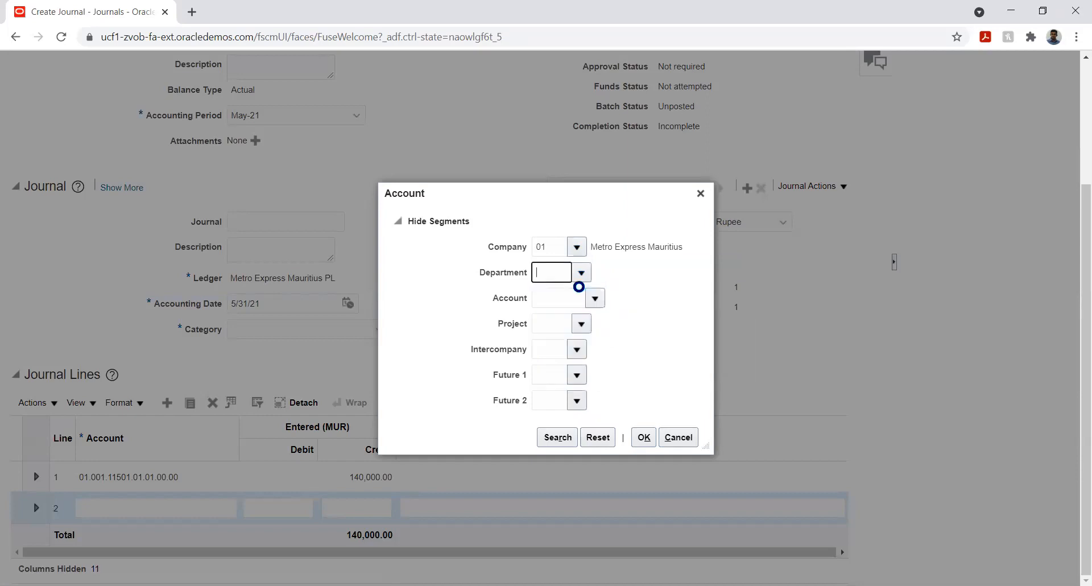
click(603, 306)
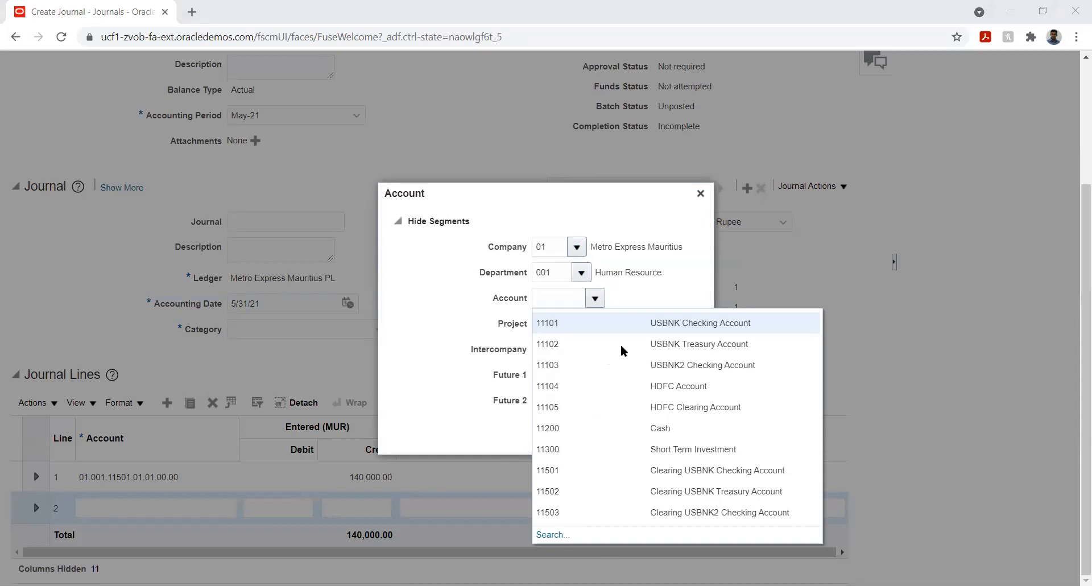
click(567, 300)
text(11200)
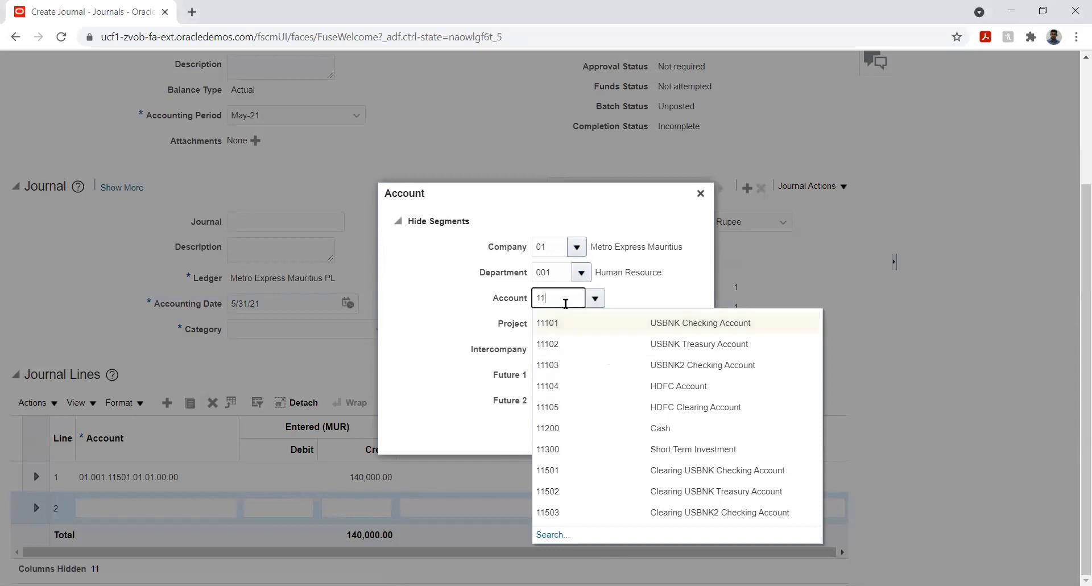
key(Tab)
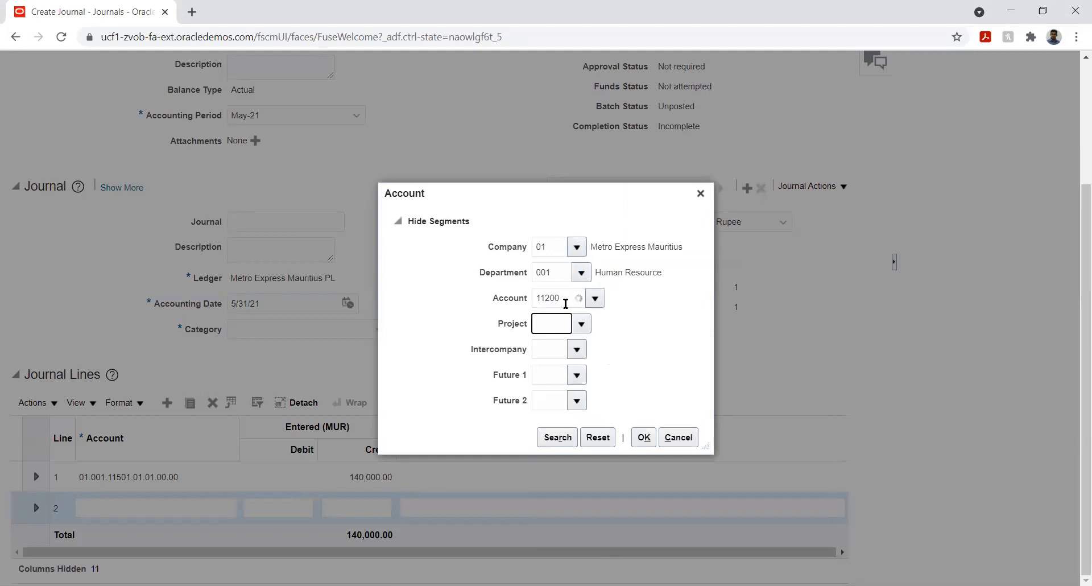
- Set Project 01, Intercompany 01, Future 1 and Future 2 to 00, and confirm line 2's account
click(576, 322)
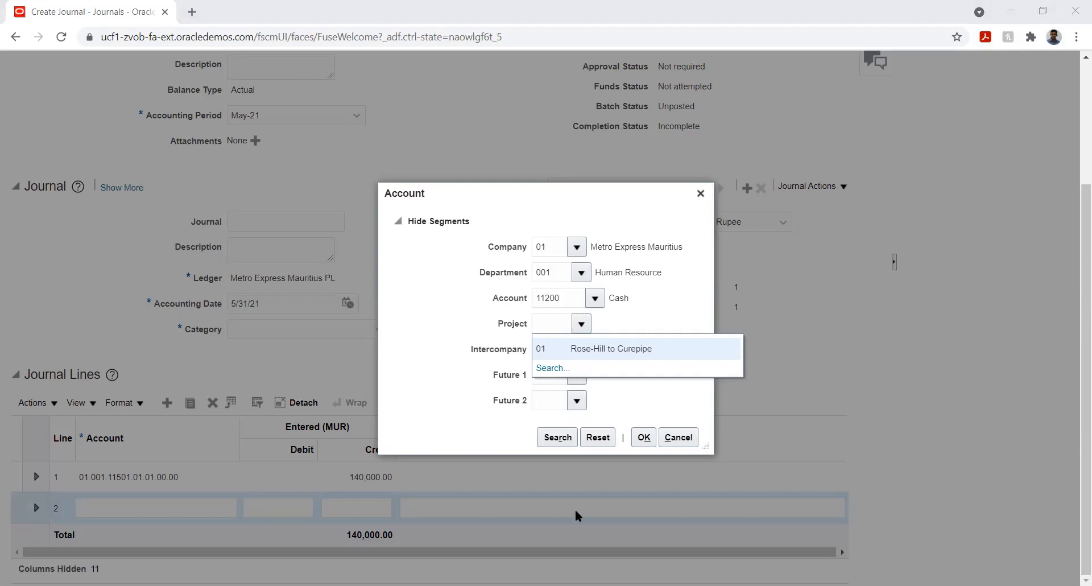
click(579, 351)
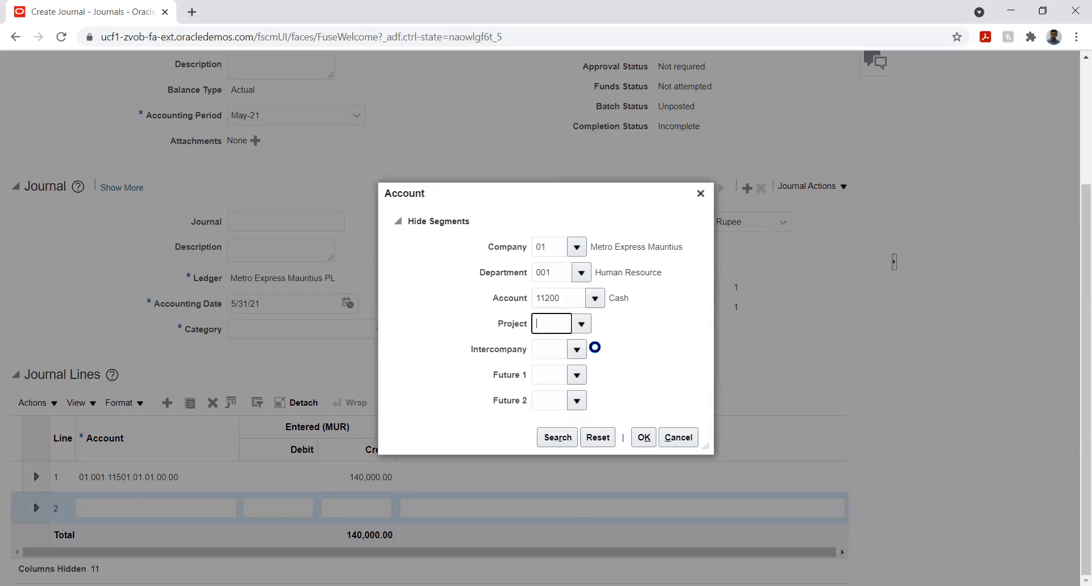
click(579, 350)
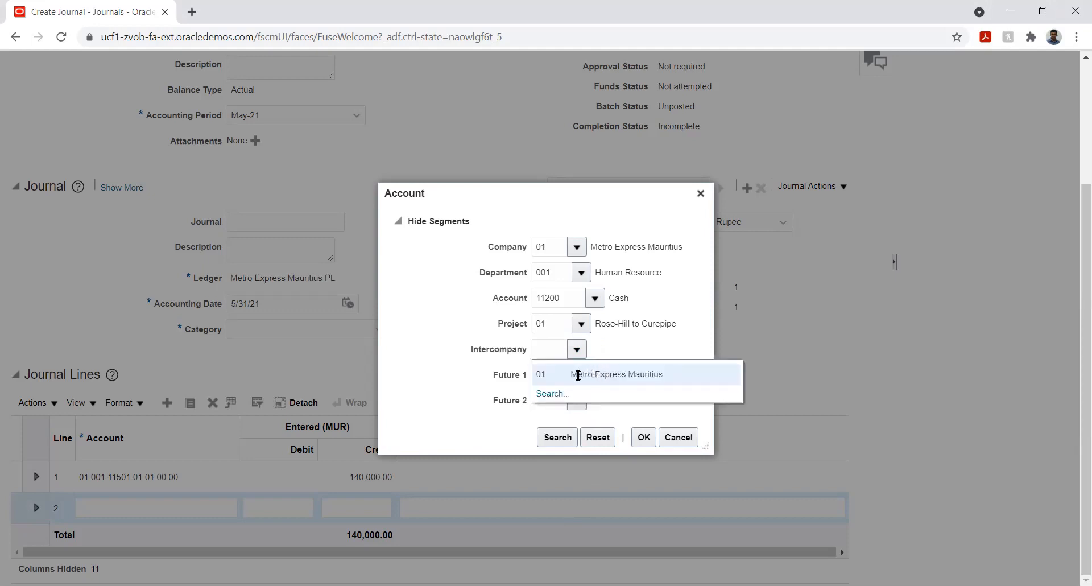
click(577, 376)
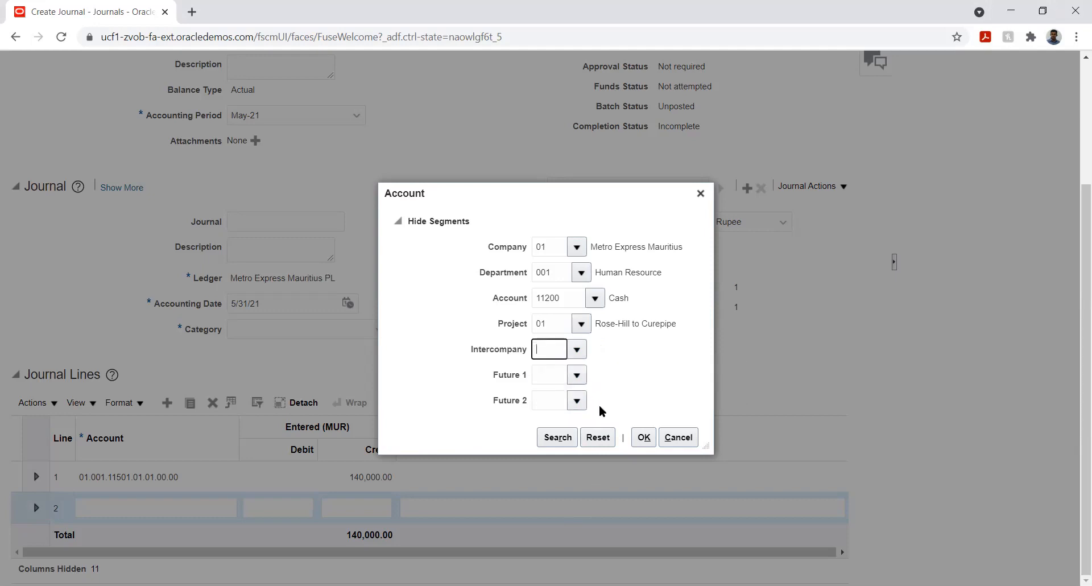
click(576, 375)
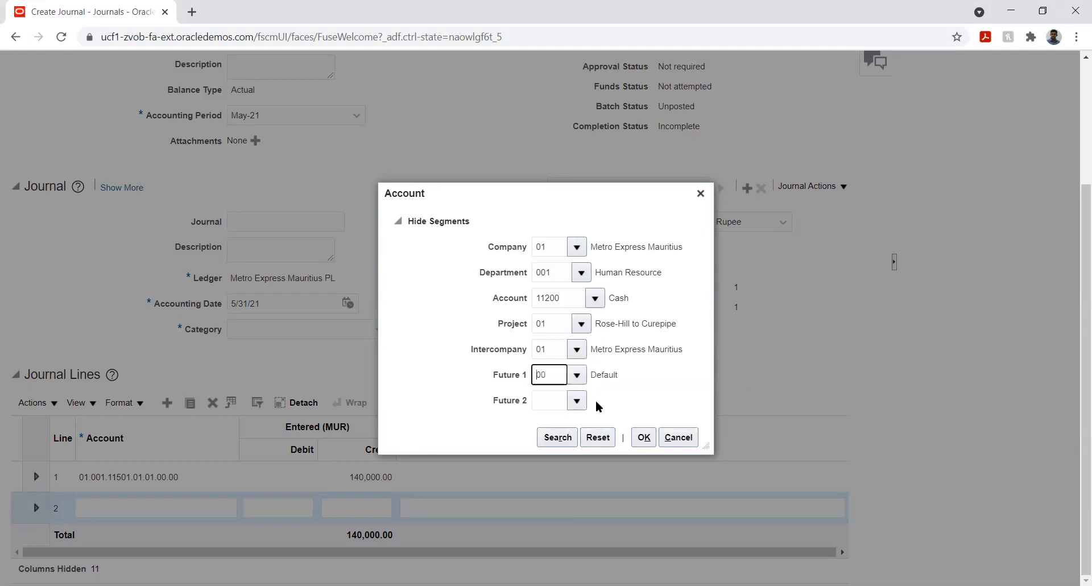
click(577, 402)
click(642, 444)
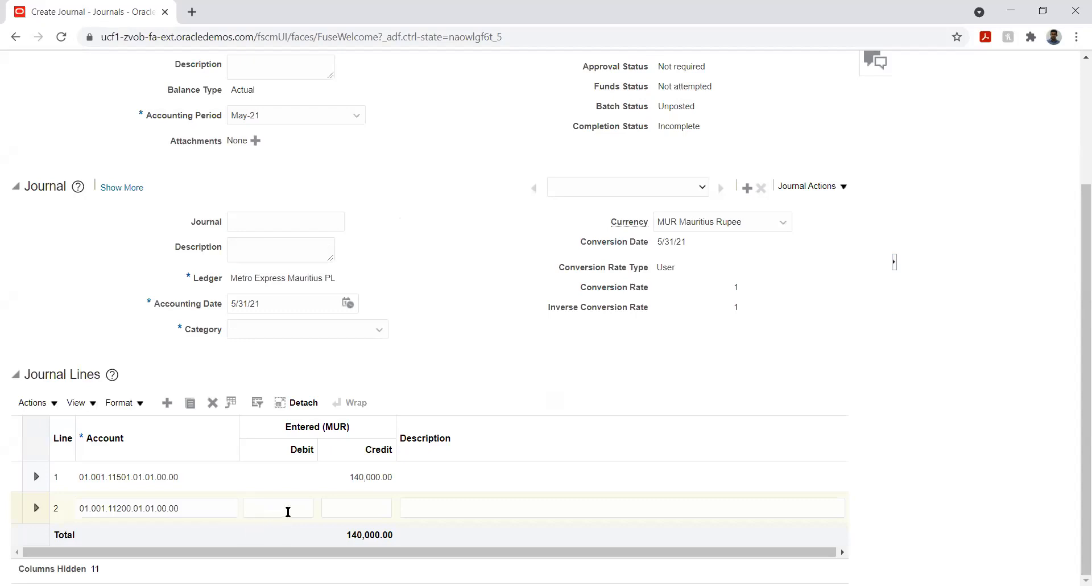
- Enter a credit of 140000 on journal line 2
click(382, 510)
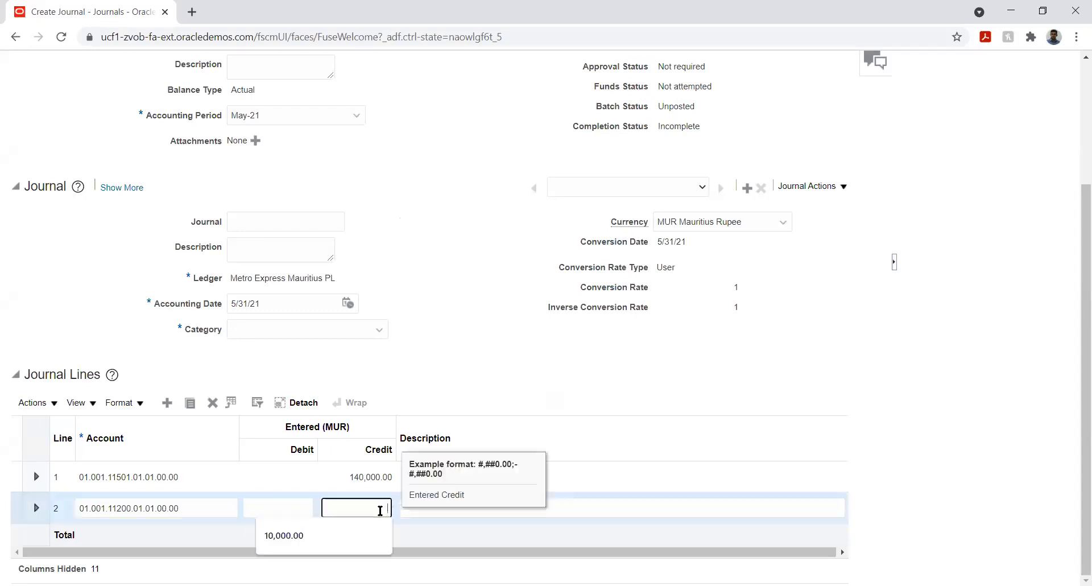
text(140000)
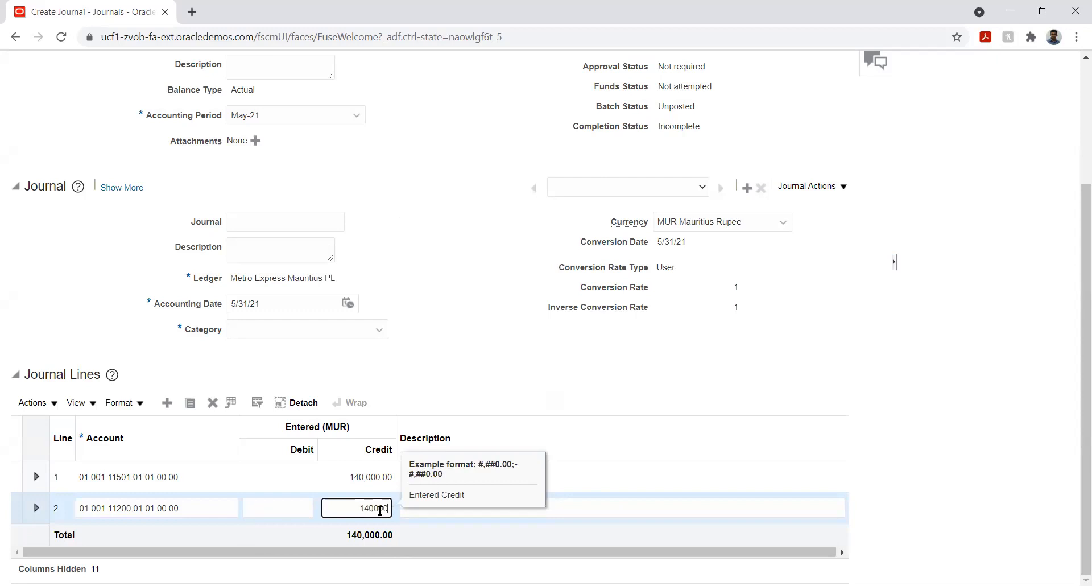
key(Tab)
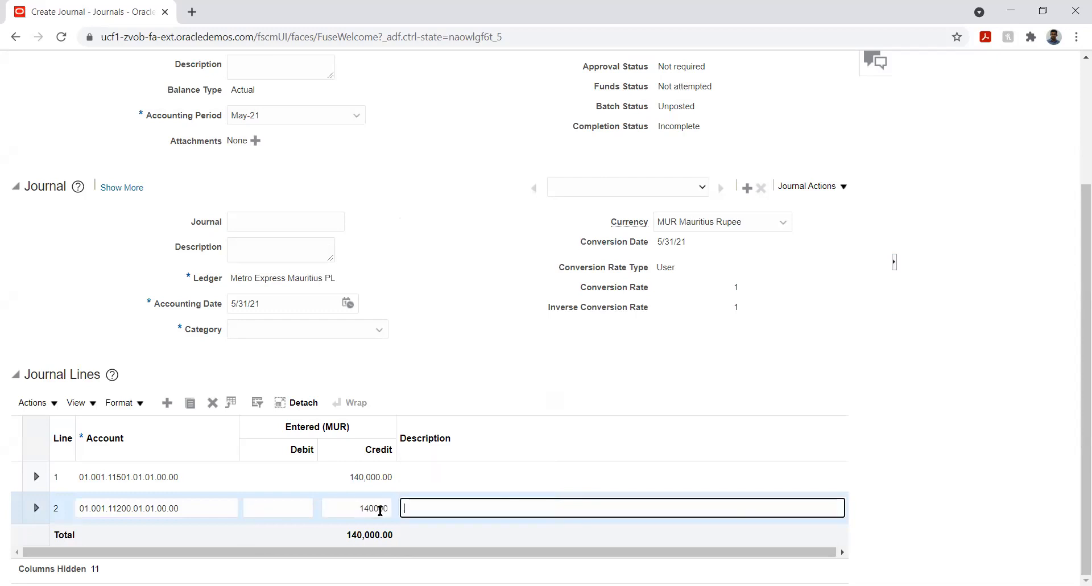
- Clear line 1's credit amount and enter a debit of 140000 on line 1 instead
click(281, 477)
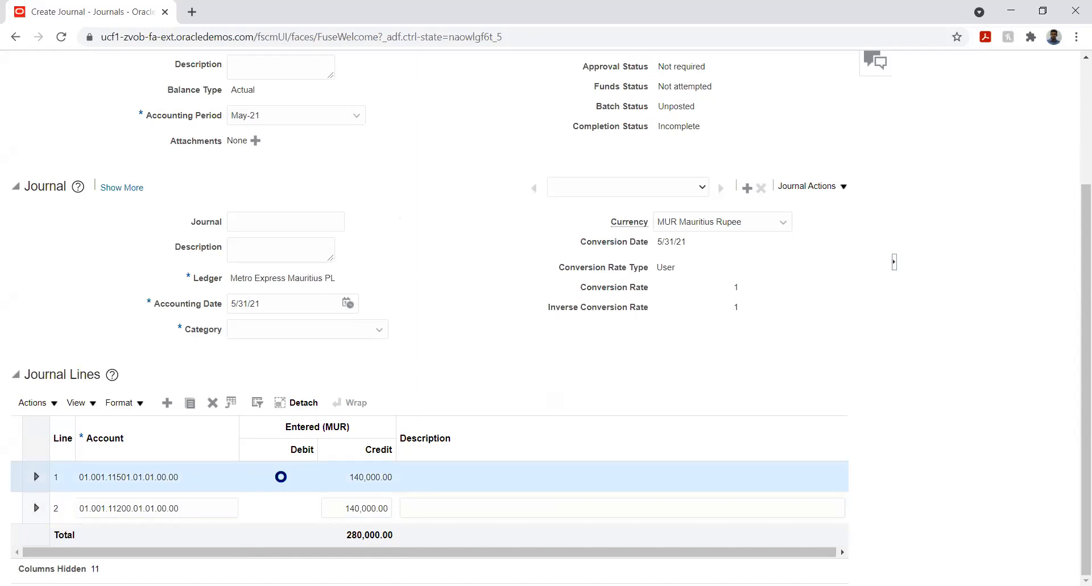
click(352, 478)
double_click(352, 478)
key(BackSpace)
key(Tab)
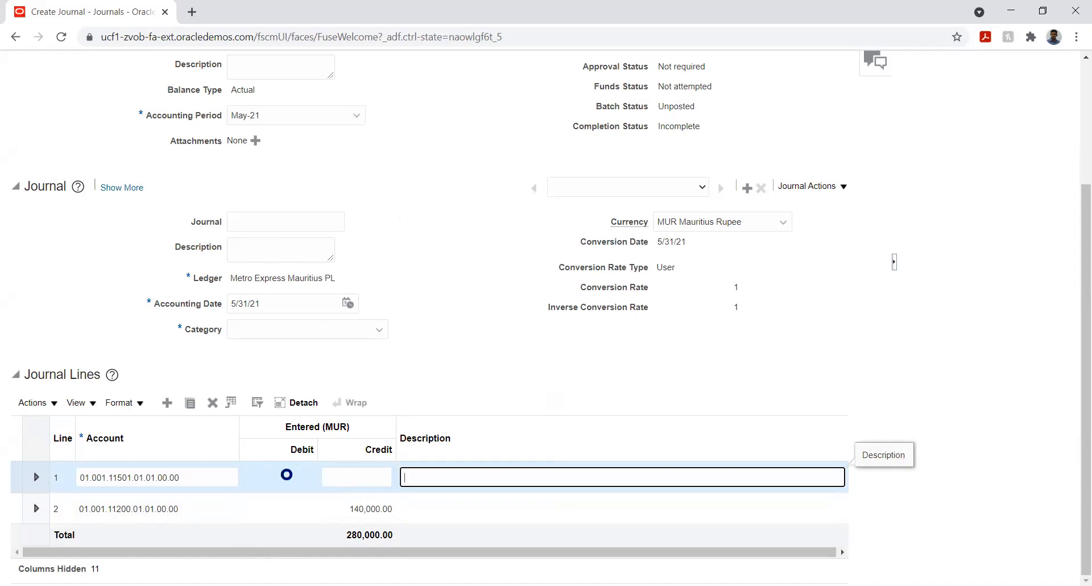
click(288, 474)
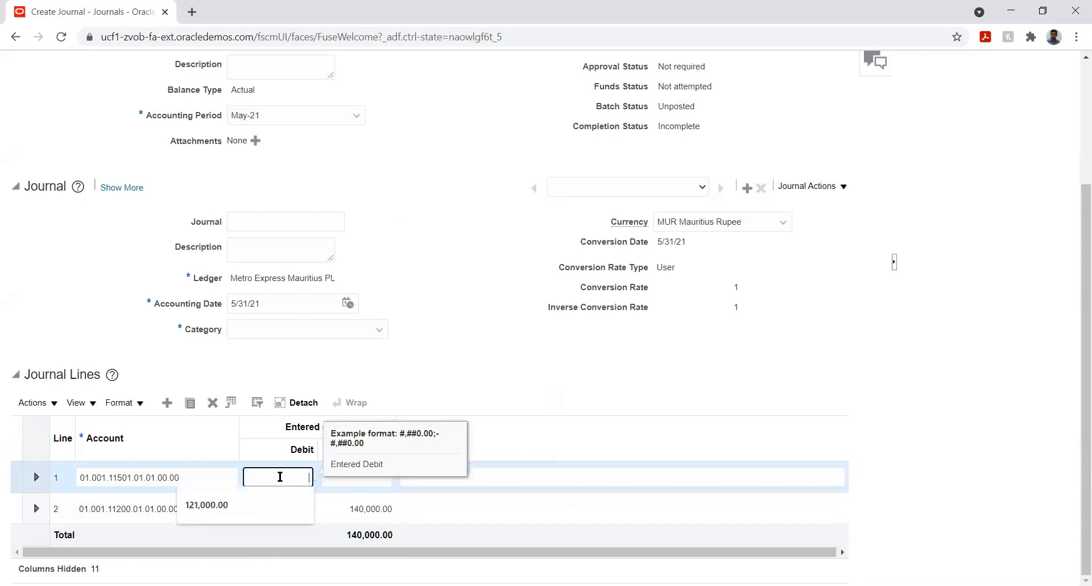
text(14)
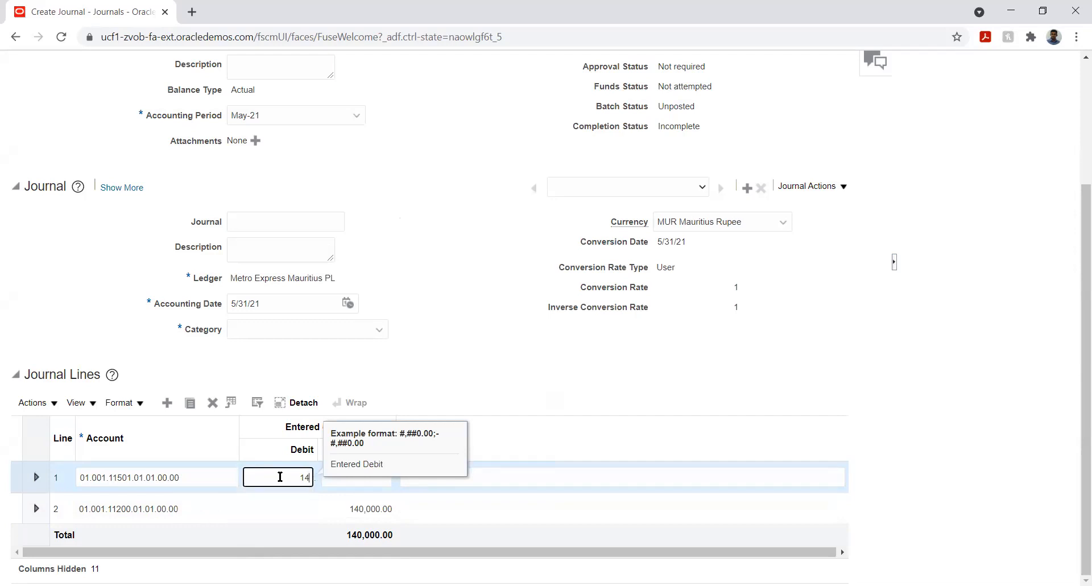
text(0000)
key(Tab)
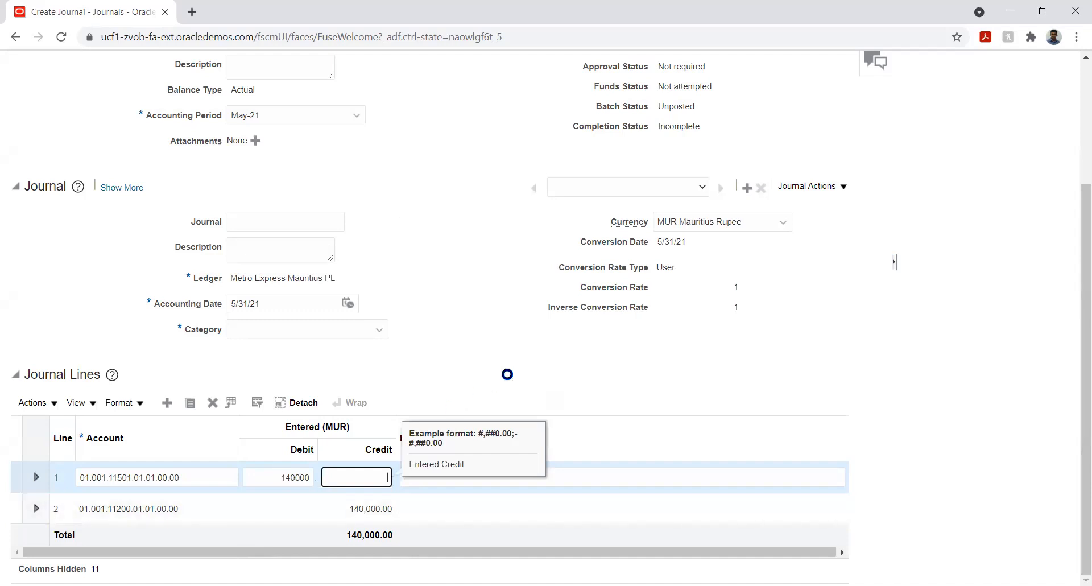
key(Tab)
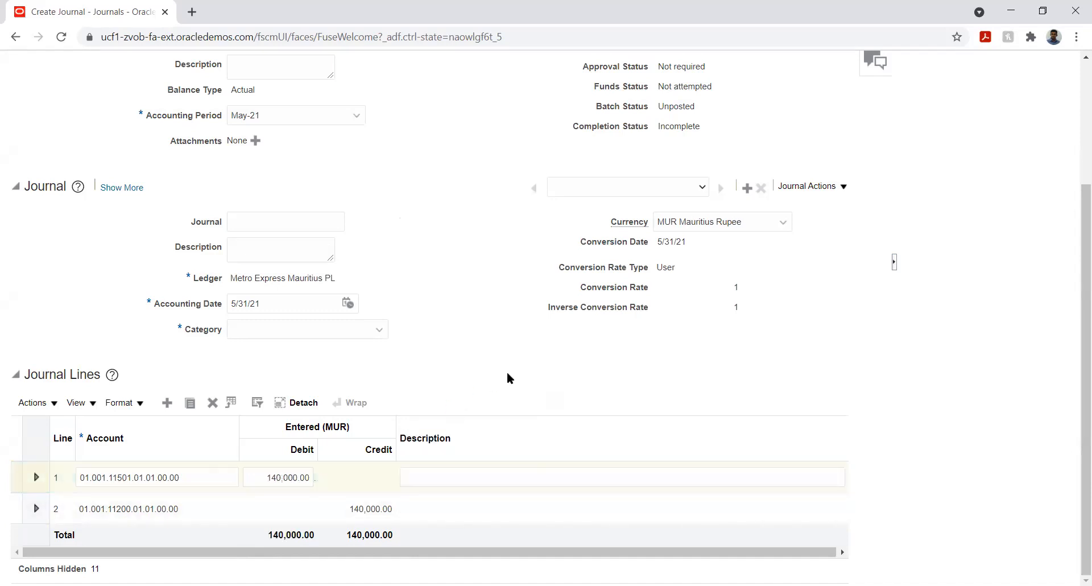
- Name the journal batch Test JV
scroll(349, 322, up, 1)
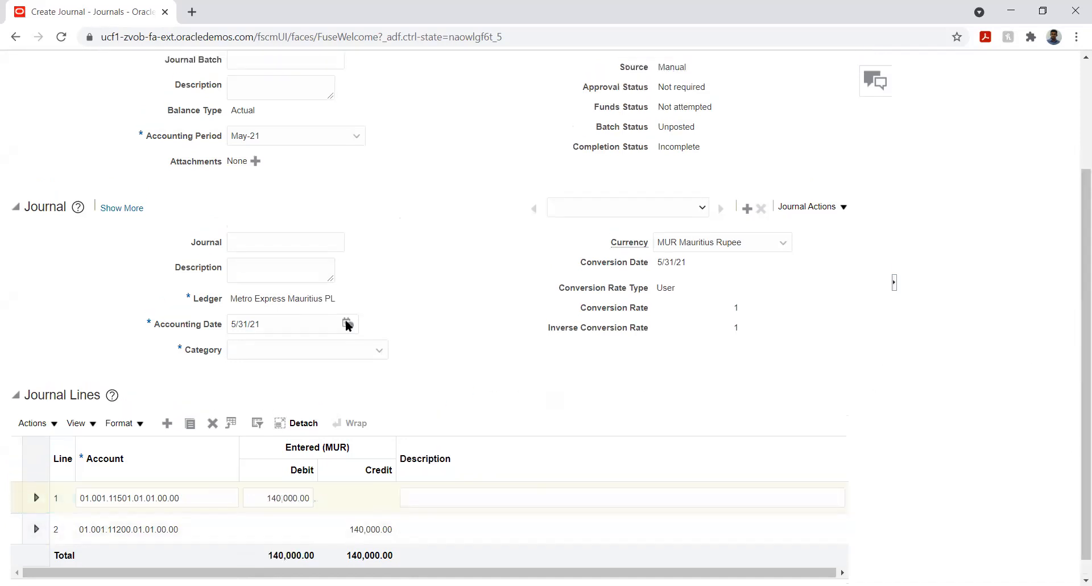
click(310, 107)
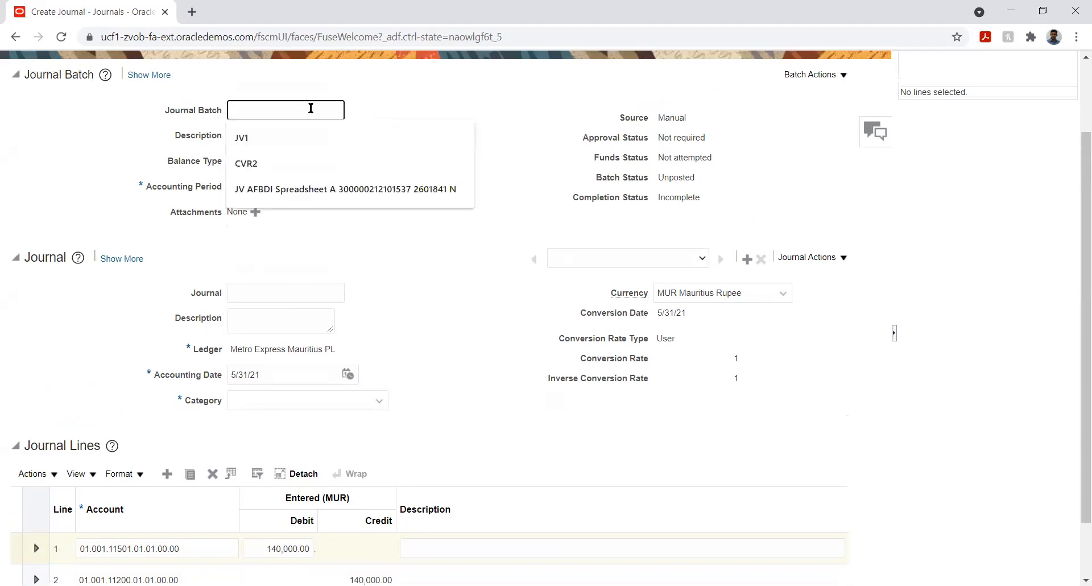
text(Test JV)
key(Tab)
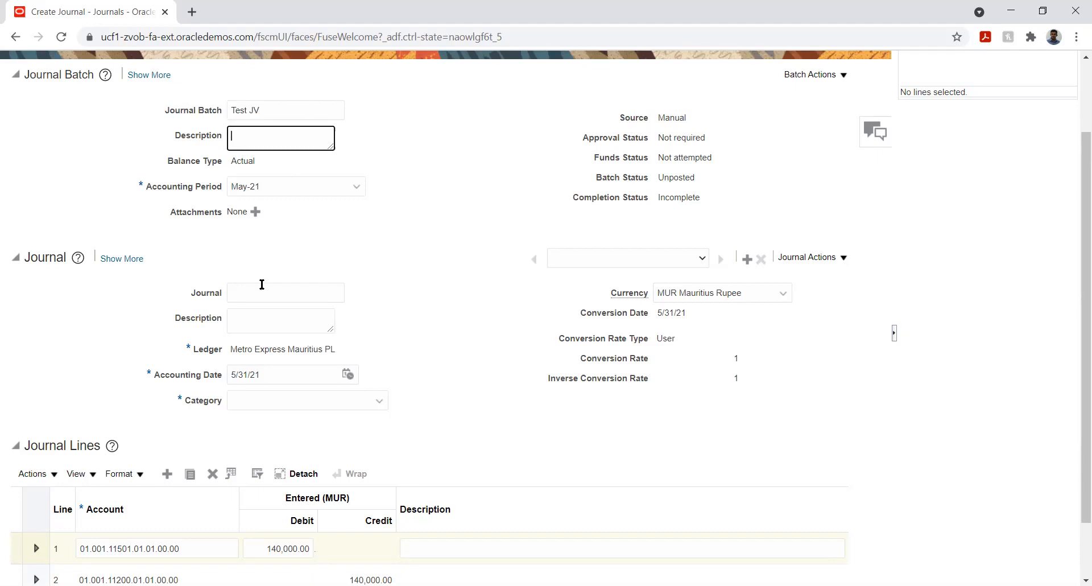
- Copy the batch name into the Journal name as Test JV and set the journal category to Adjustment
click(245, 110)
double_click(245, 110)
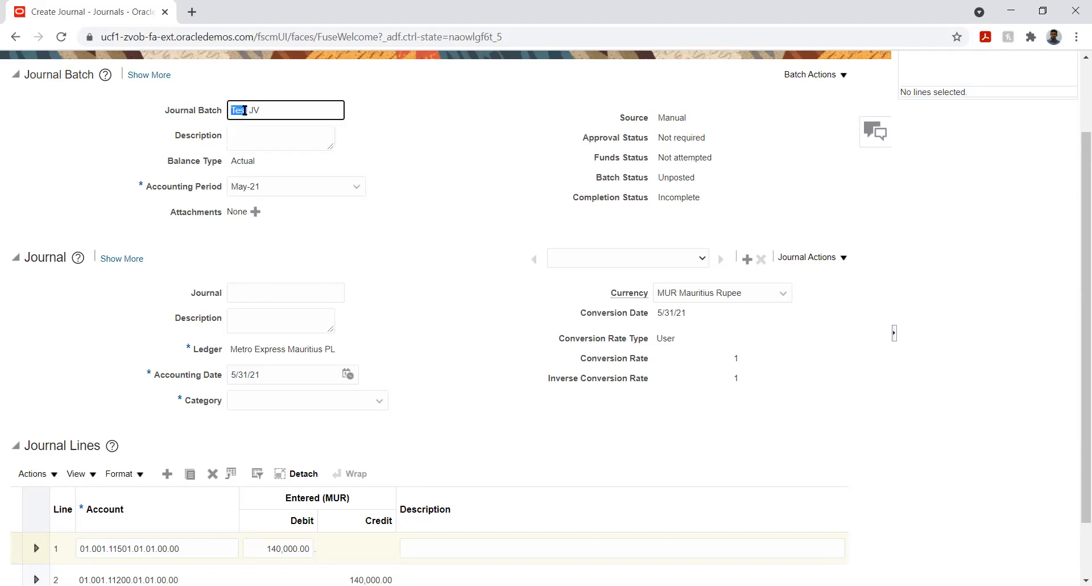
triple_click(244, 110)
key(ctrl+c)
click(257, 285)
key(ctrl+v)
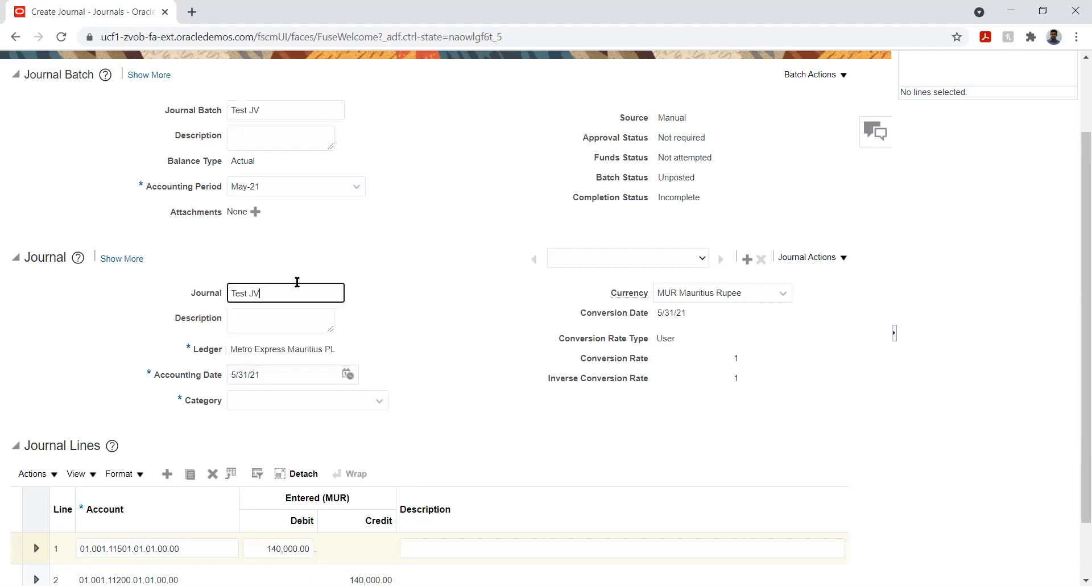
click(401, 309)
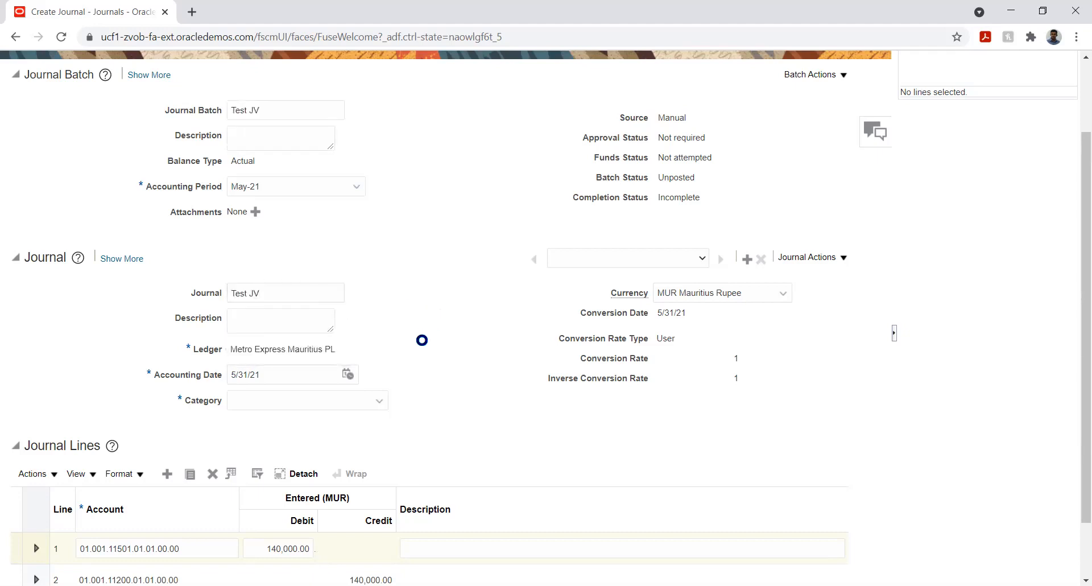
click(324, 402)
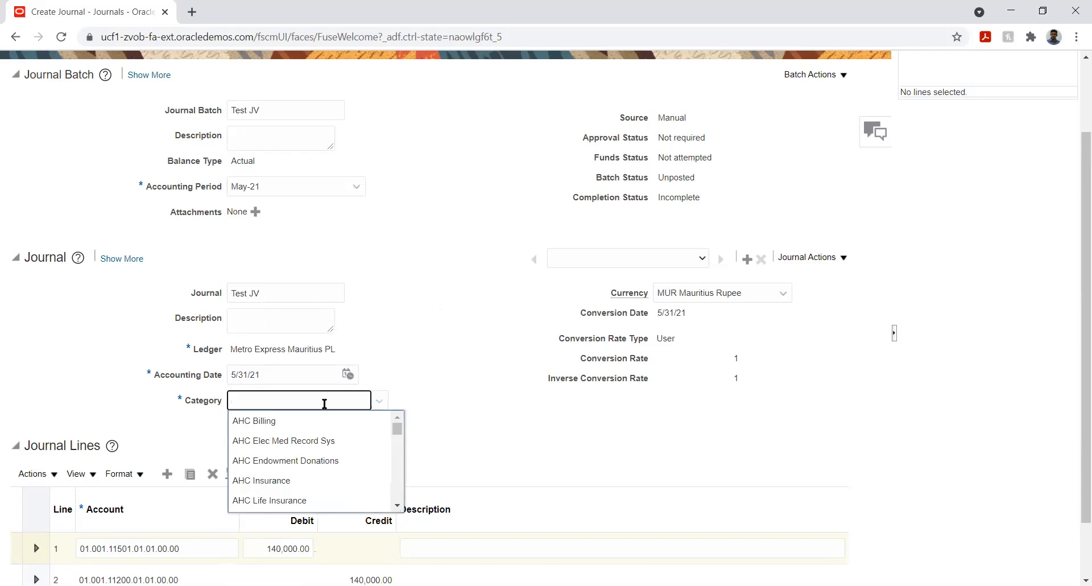
text(adj)
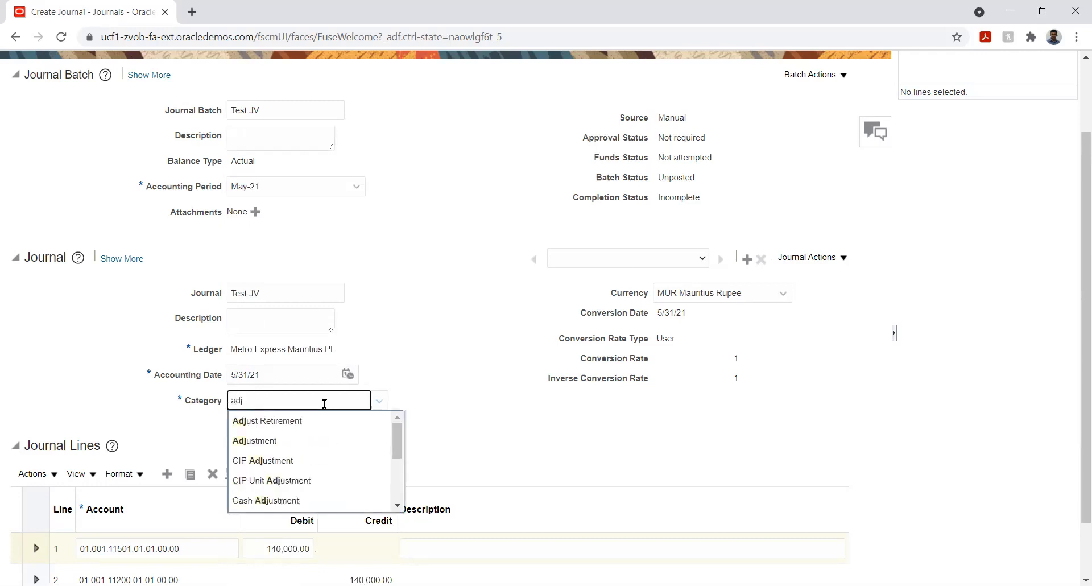
click(281, 441)
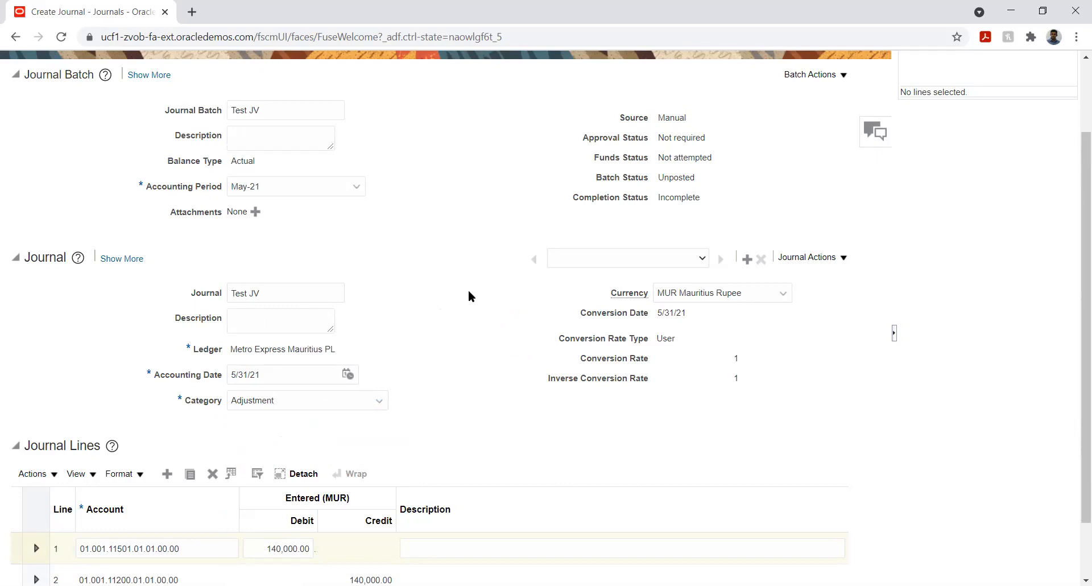
- Save the journal
scroll(462, 265, down, 1)
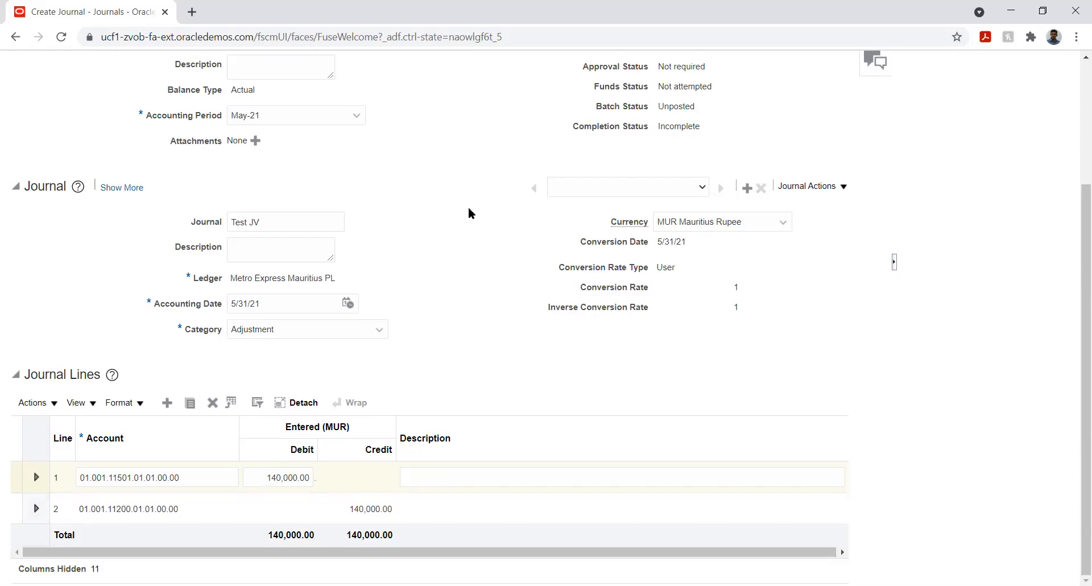
scroll(469, 207, up, 3)
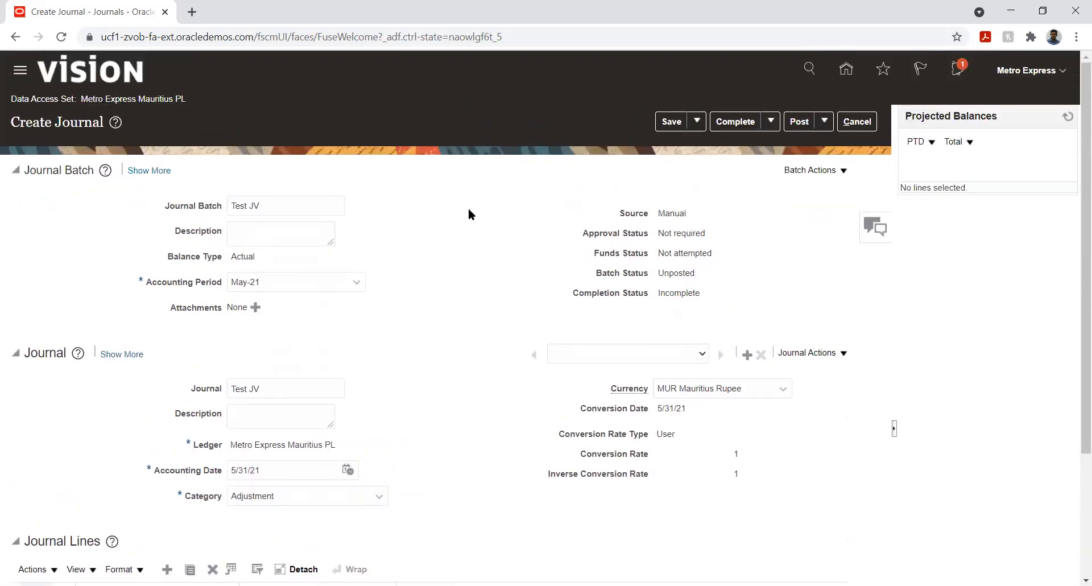
click(843, 171)
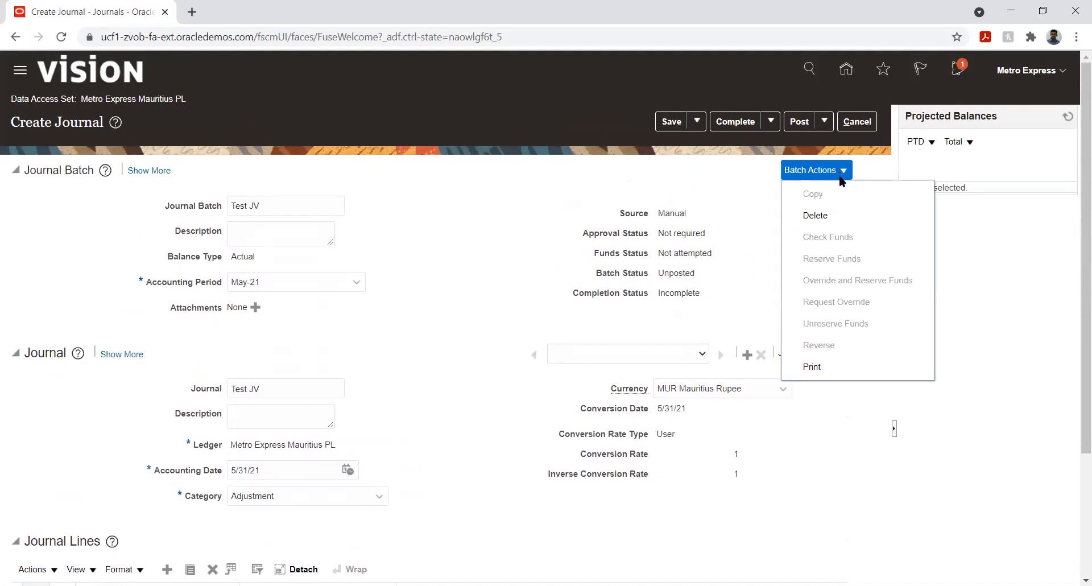
click(673, 119)
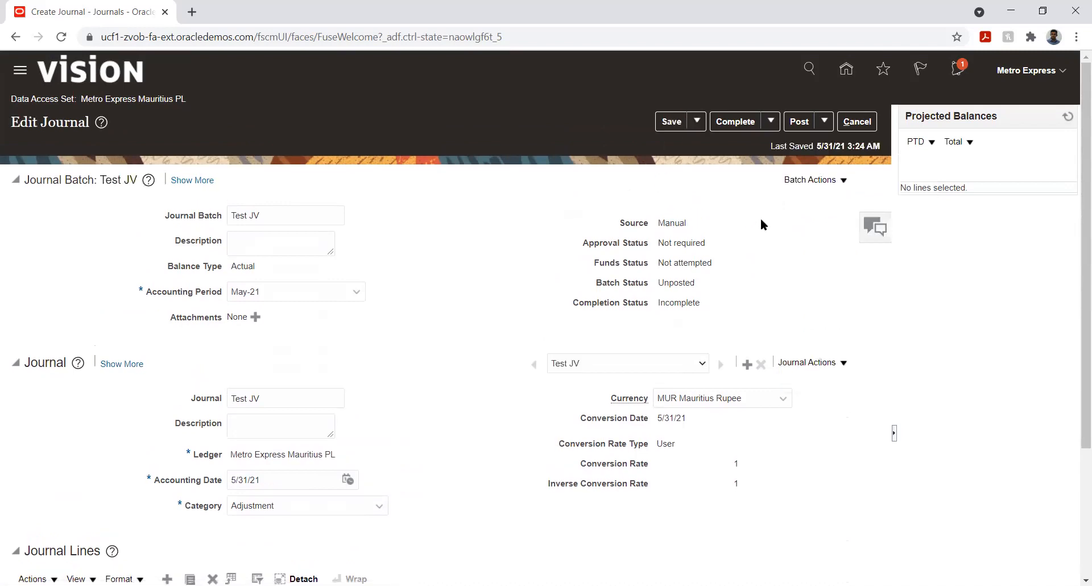
- Run a funds check on the journal batch and review the funds check details for the journal lines
click(842, 182)
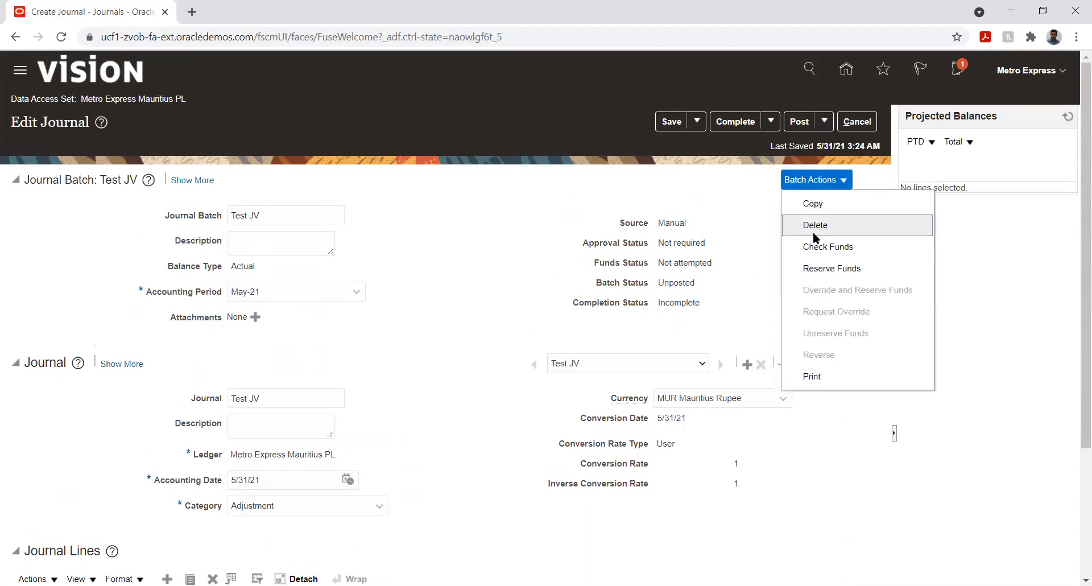
click(825, 248)
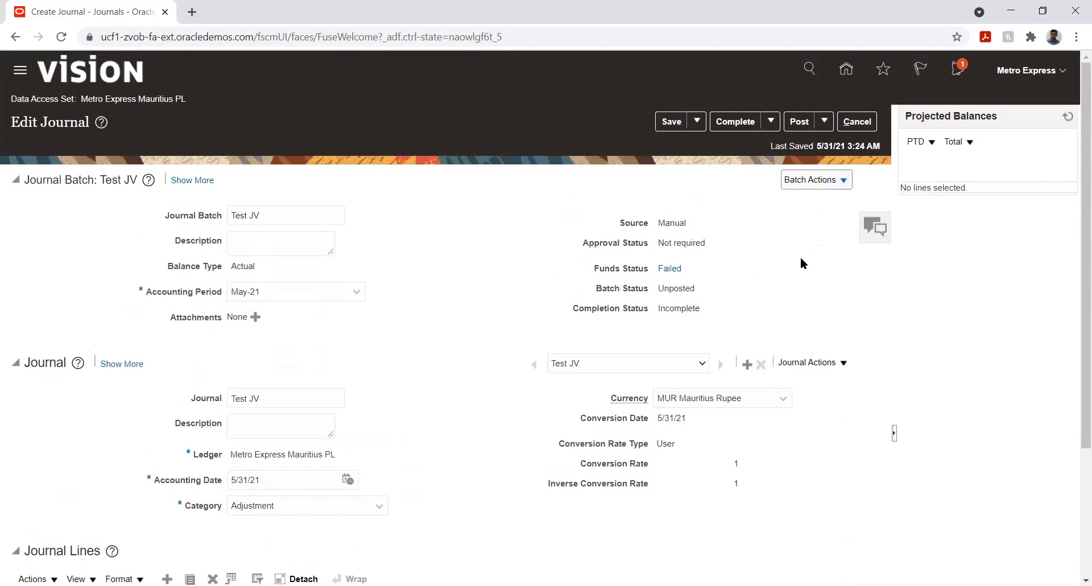
double_click(596, 268)
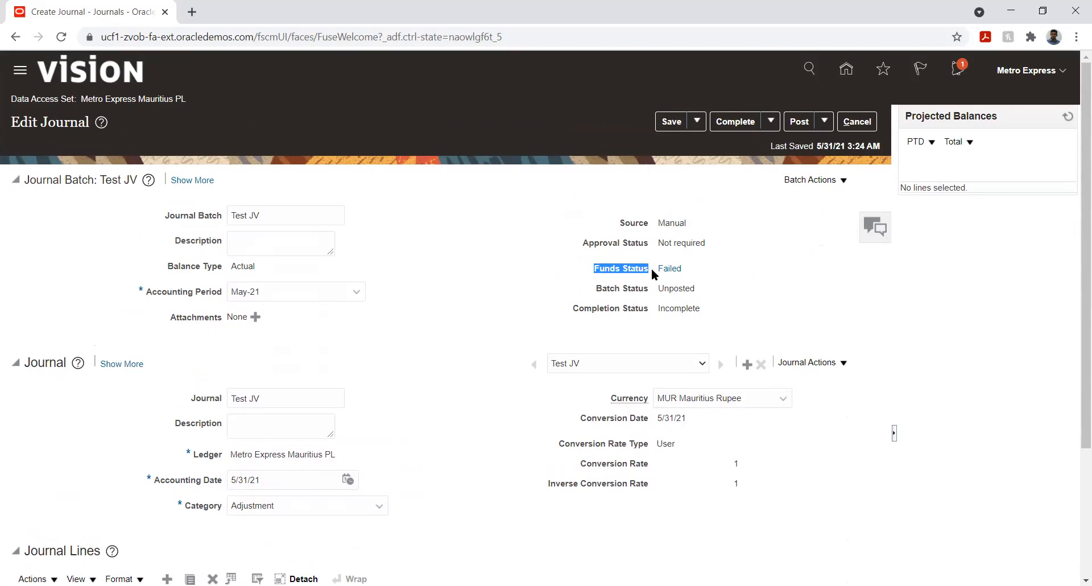
click(669, 271)
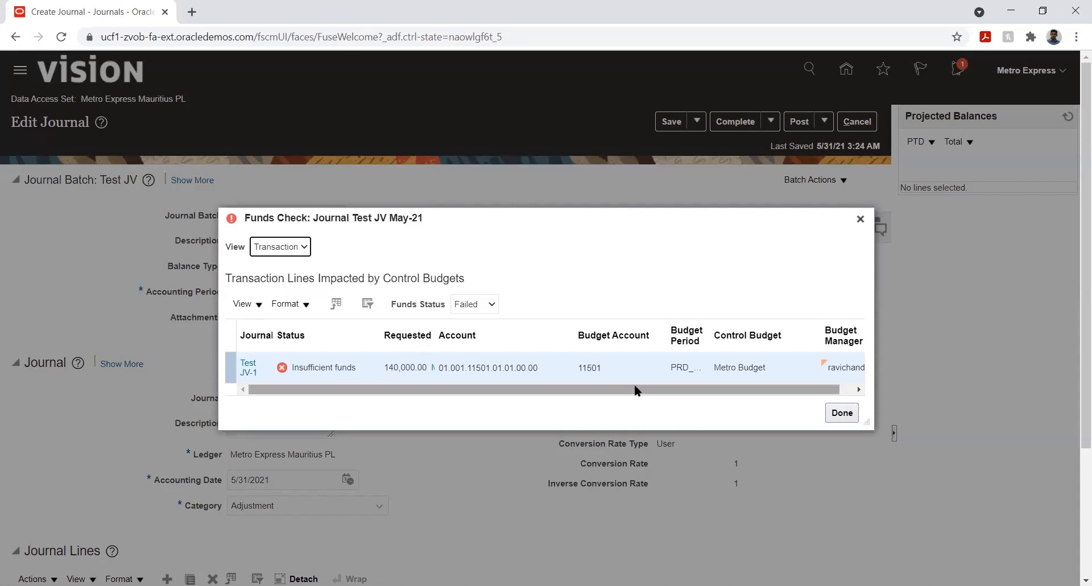
drag(632, 387, 512, 406)
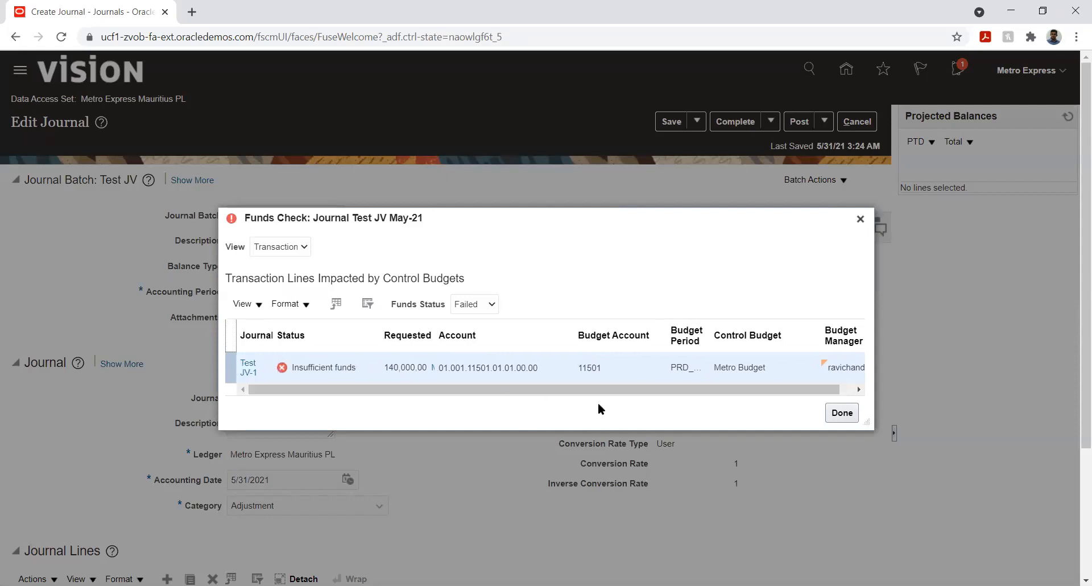
click(834, 414)
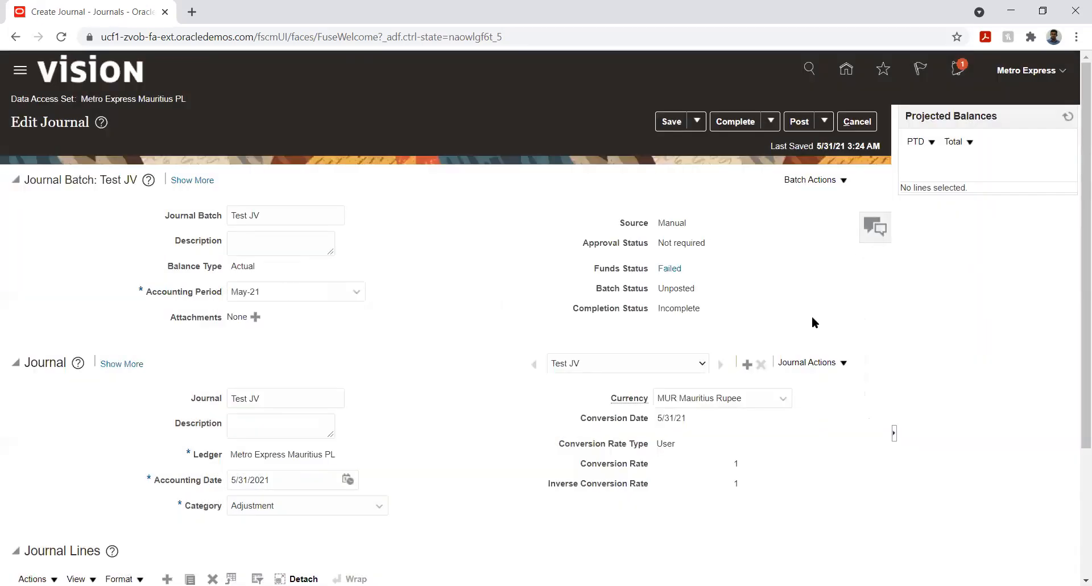
- Change line 1's debit amount to 110000
scroll(395, 413, down, 3)
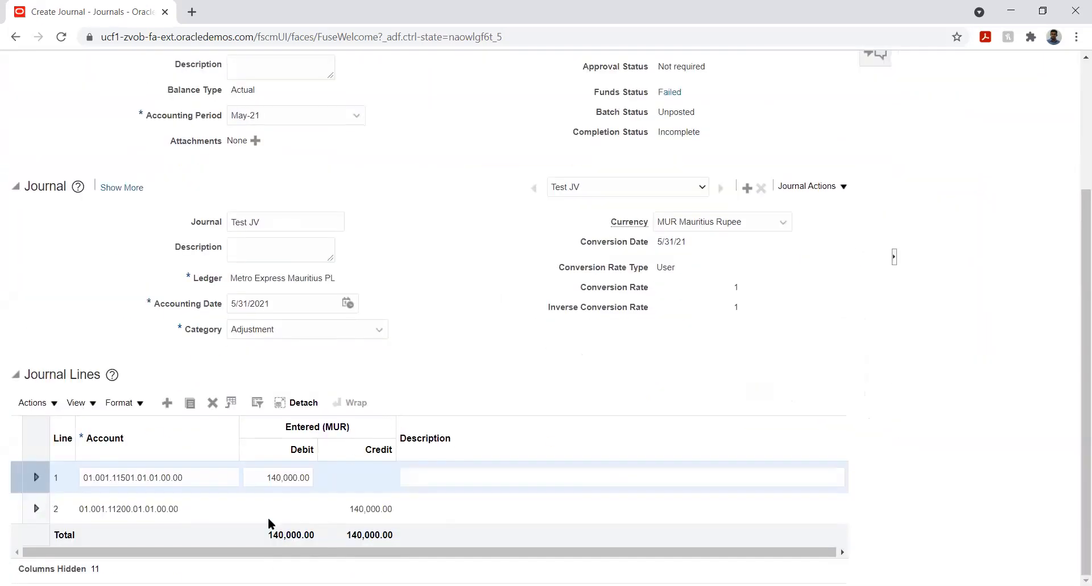
click(282, 478)
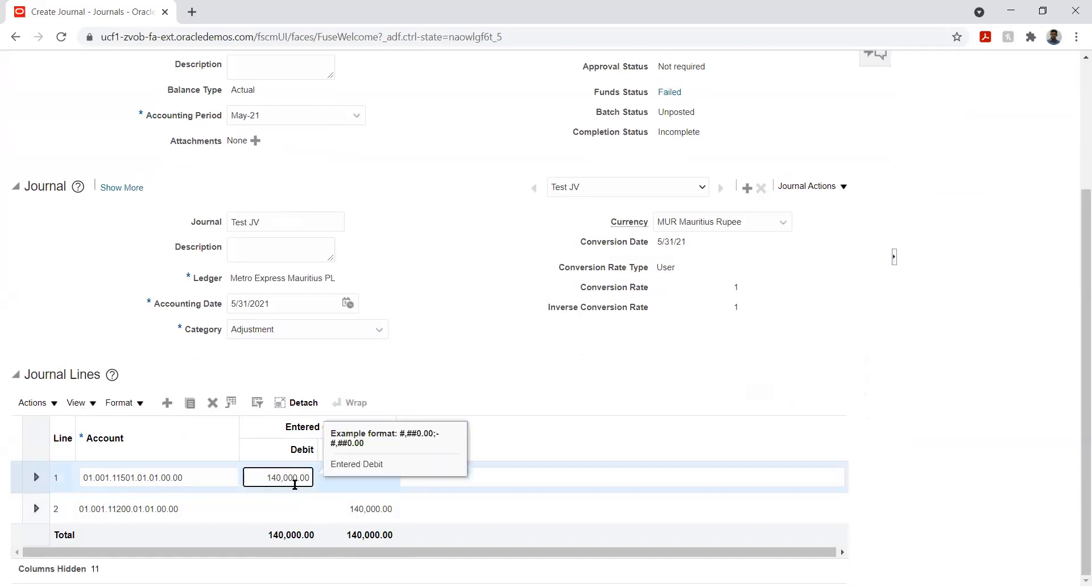
key(BackSpace)
text(1)
key(Tab)
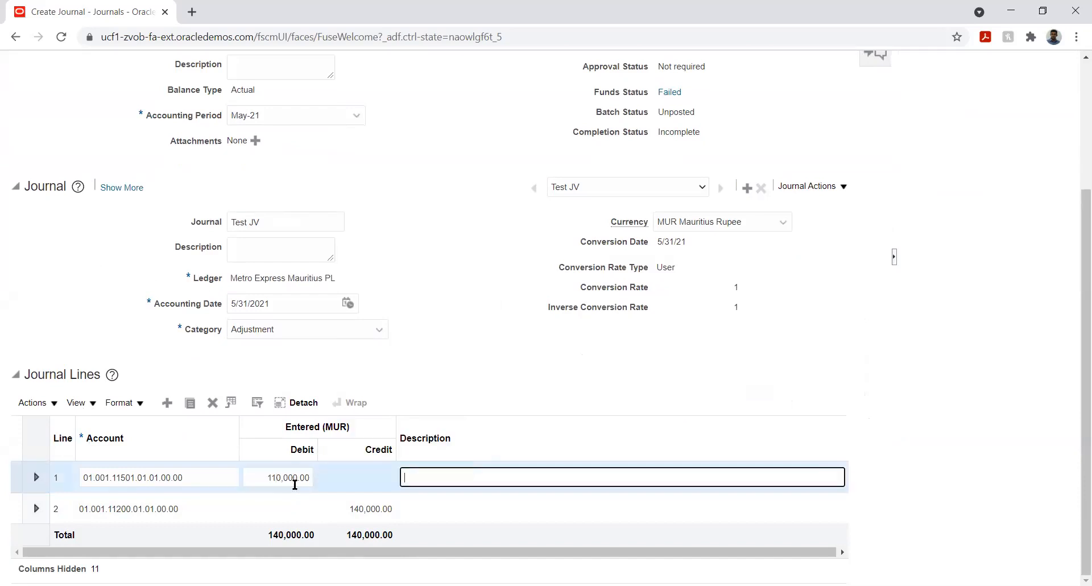
- Change line 2's credit amount to 110000 so the journal balances
click(363, 508)
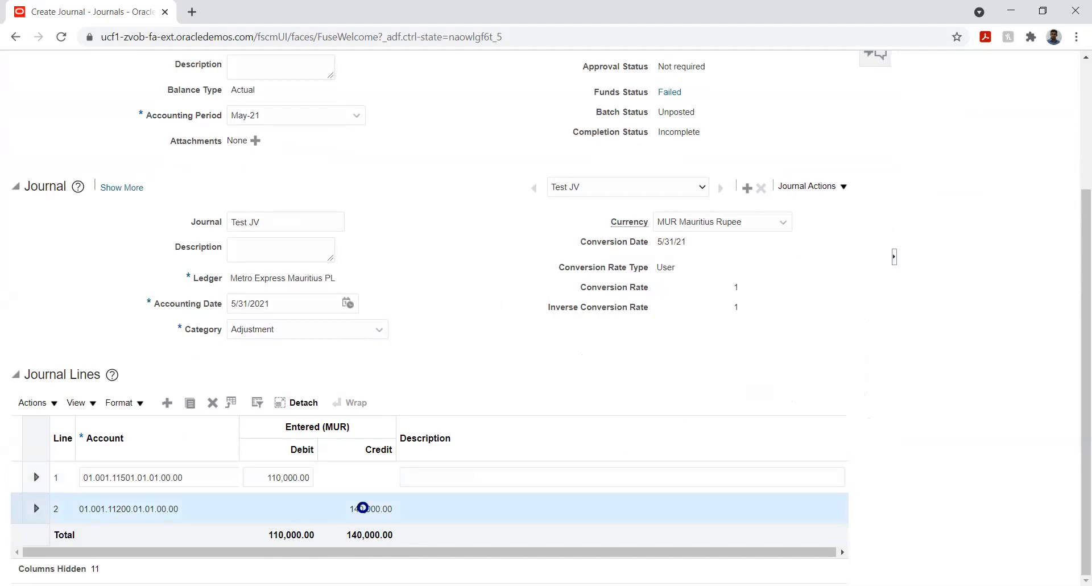
click(363, 507)
click(348, 508)
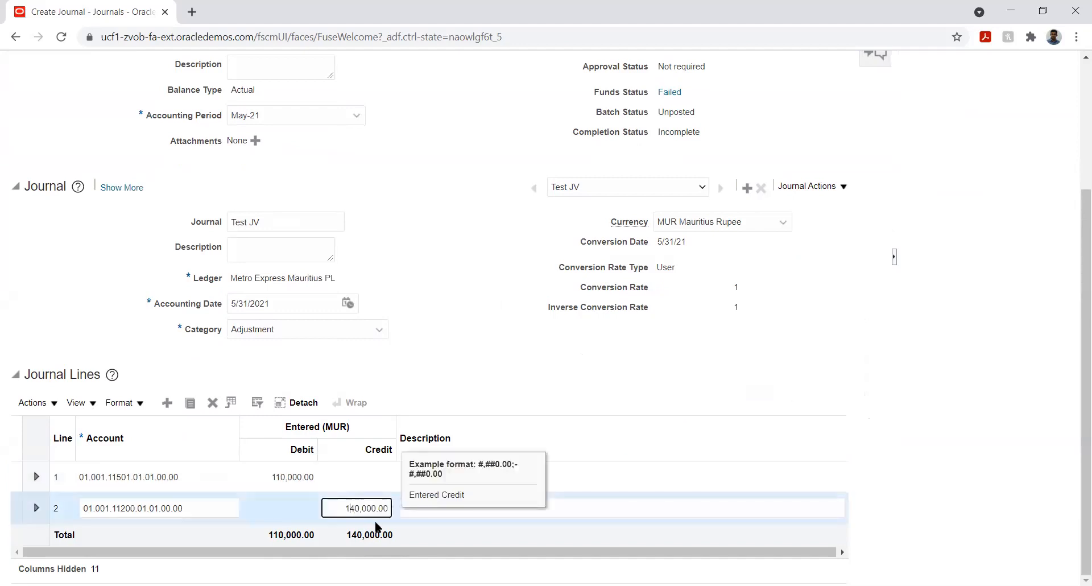
key(Delete)
text(1)
key(Tab)
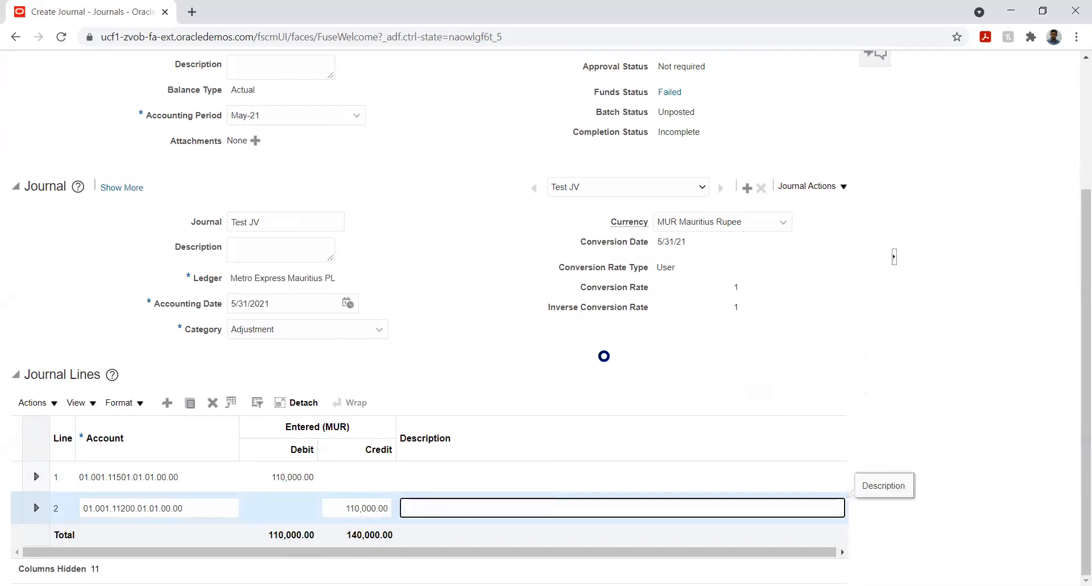
- Save the journal
click(605, 355)
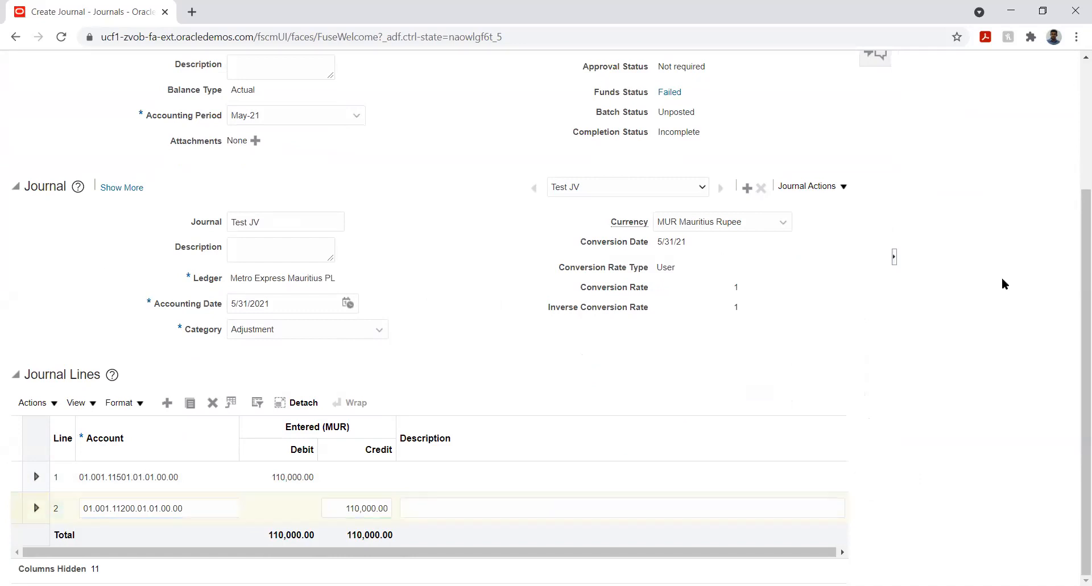
scroll(1005, 273, up, 3)
click(842, 179)
click(721, 217)
click(670, 123)
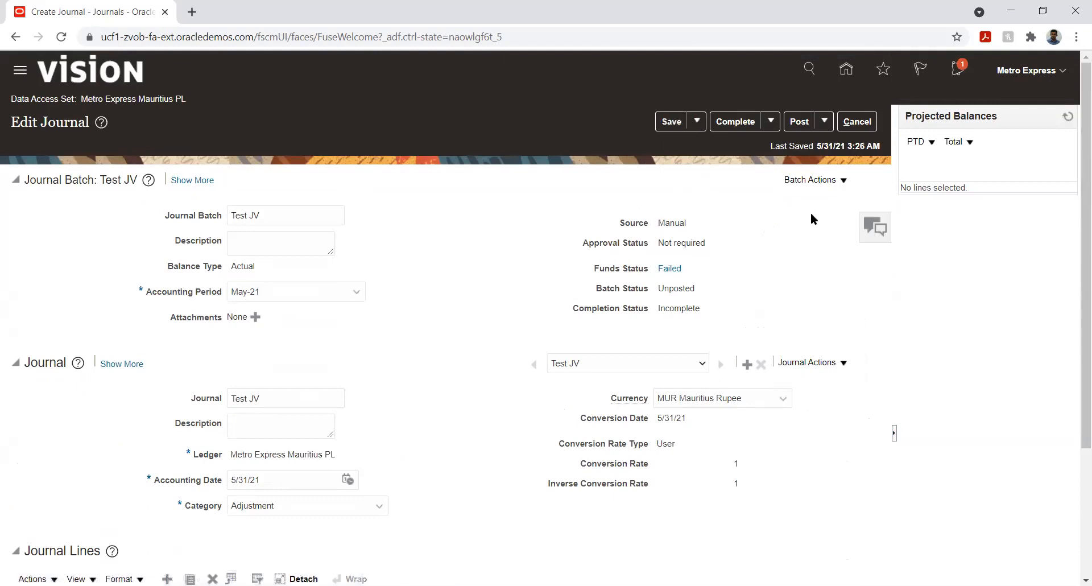
- Run a funds check on the journal batch again
click(836, 177)
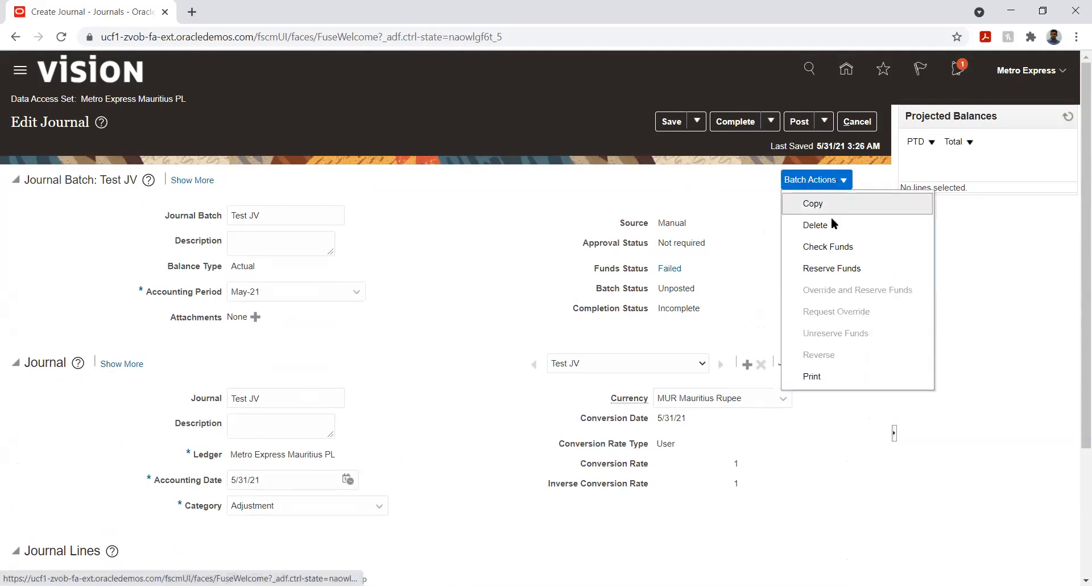
click(844, 248)
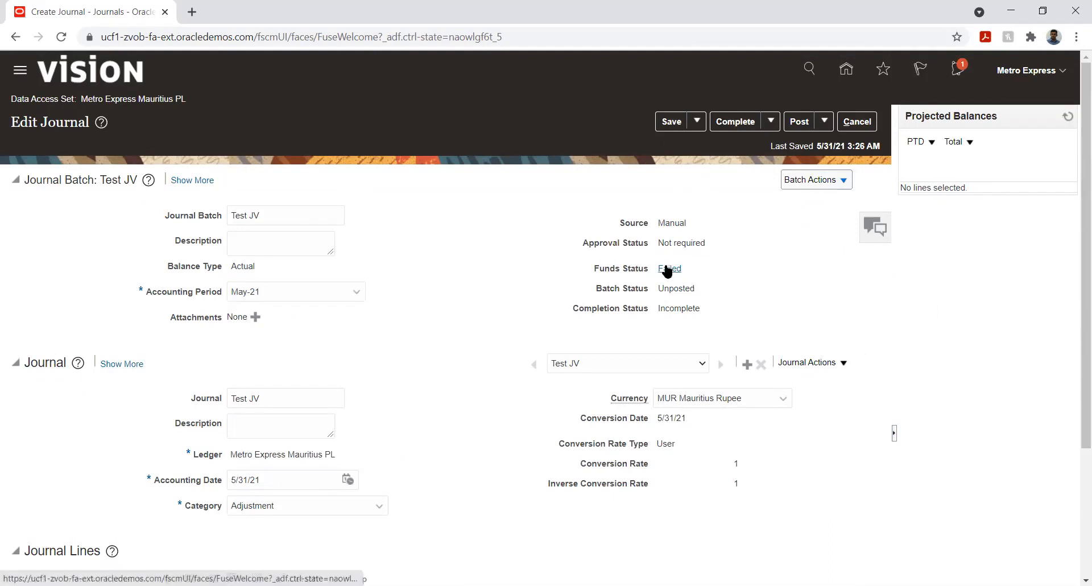
scroll(466, 377, down, 1)
scroll(465, 378, down, 2)
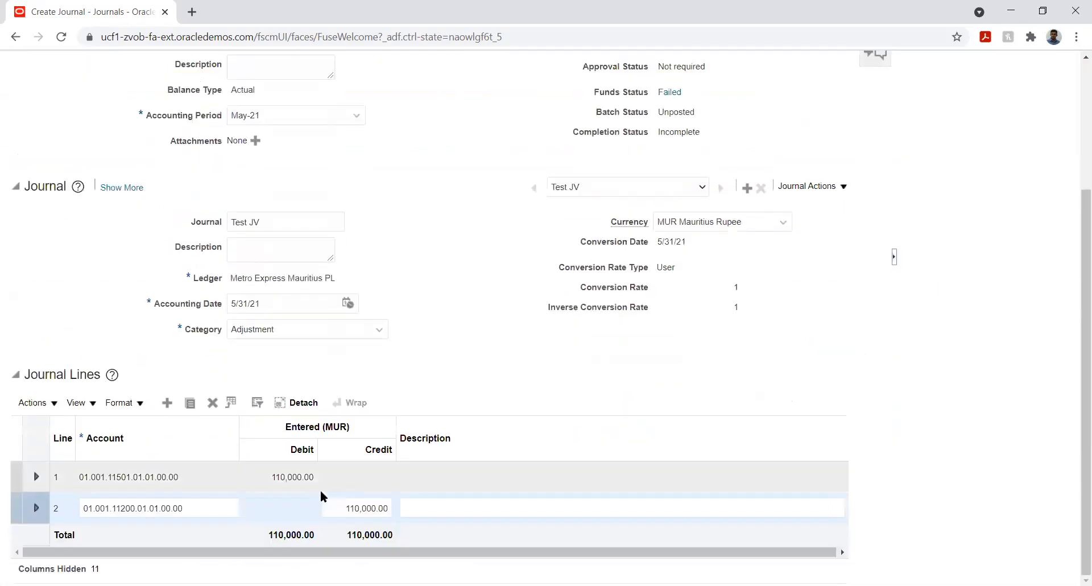
- Set line 1's debit amount to 25000
click(284, 476)
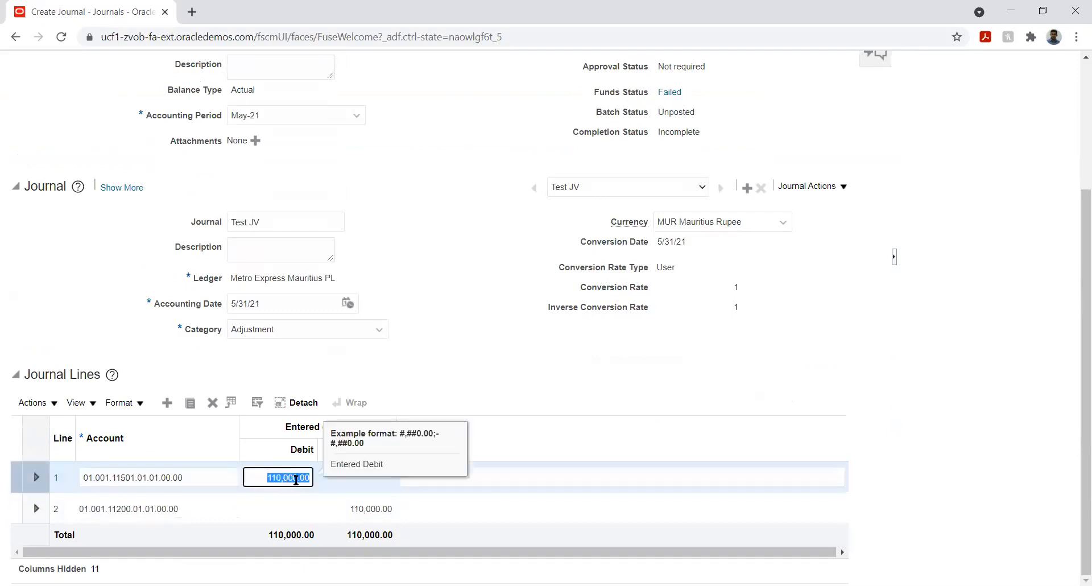
text(25000)
key(Tab)
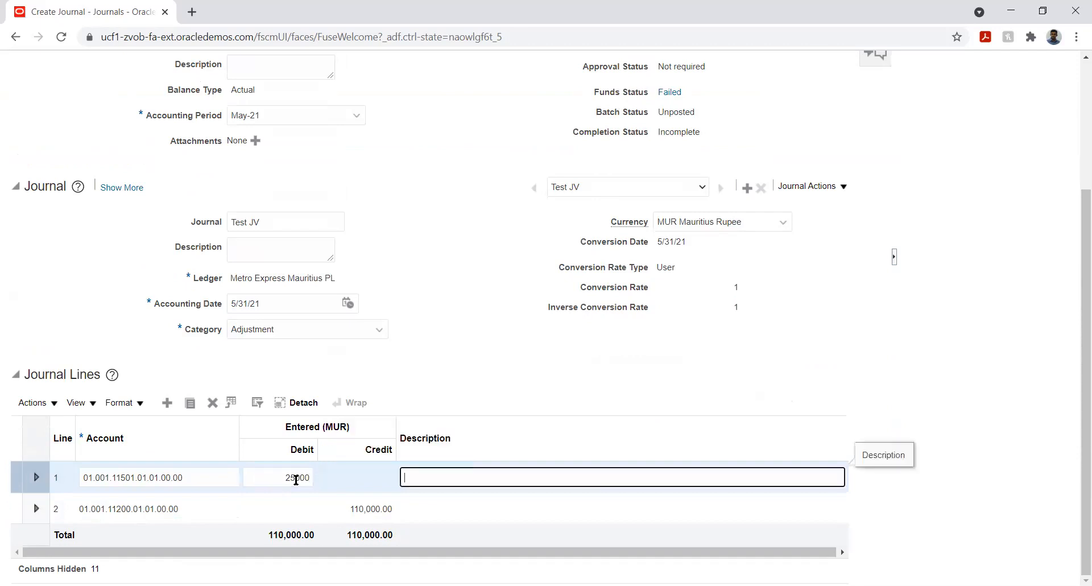
- Set line 2's credit amount to 25000
click(359, 505)
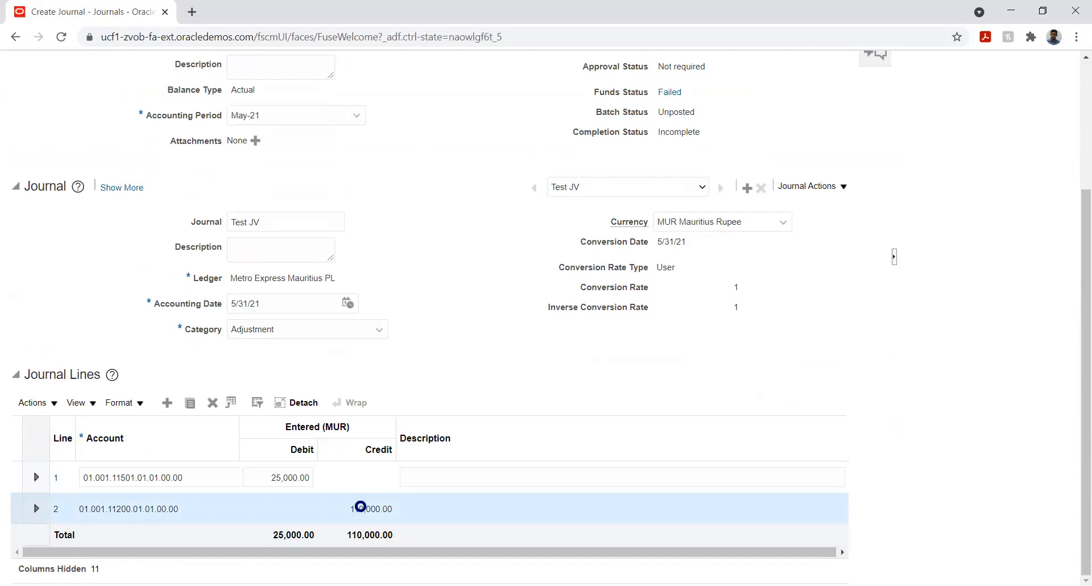
text(25)
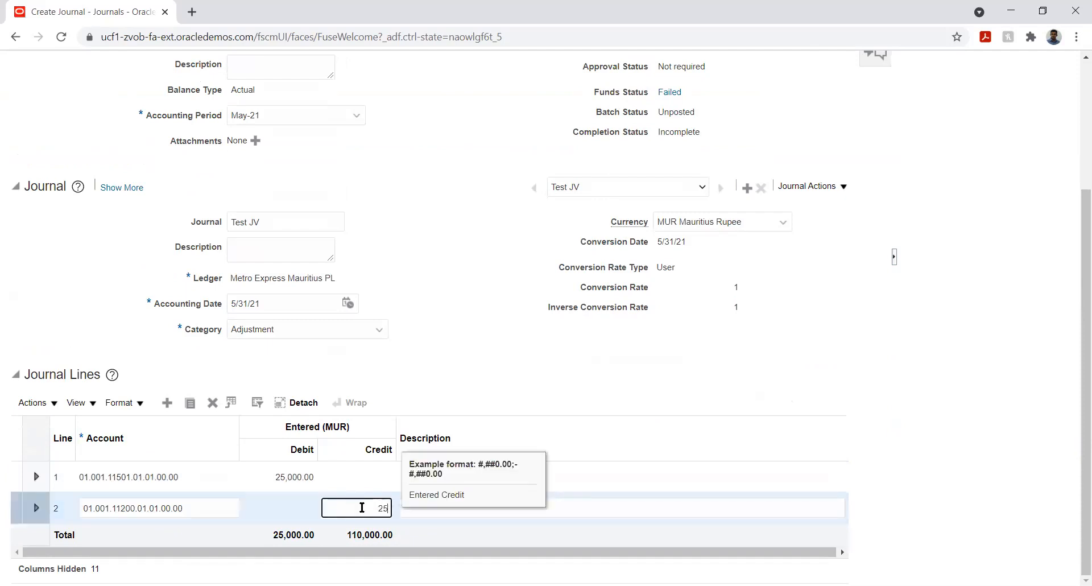
text(000)
key(Tab)
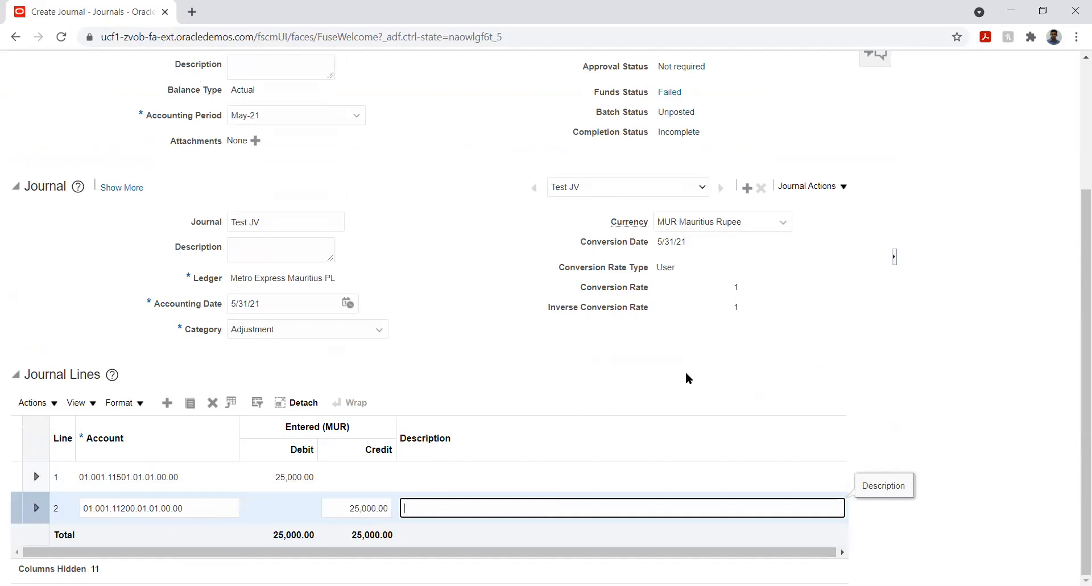
- Save the journal and run a funds check on the batch
scroll(1023, 331, up, 3)
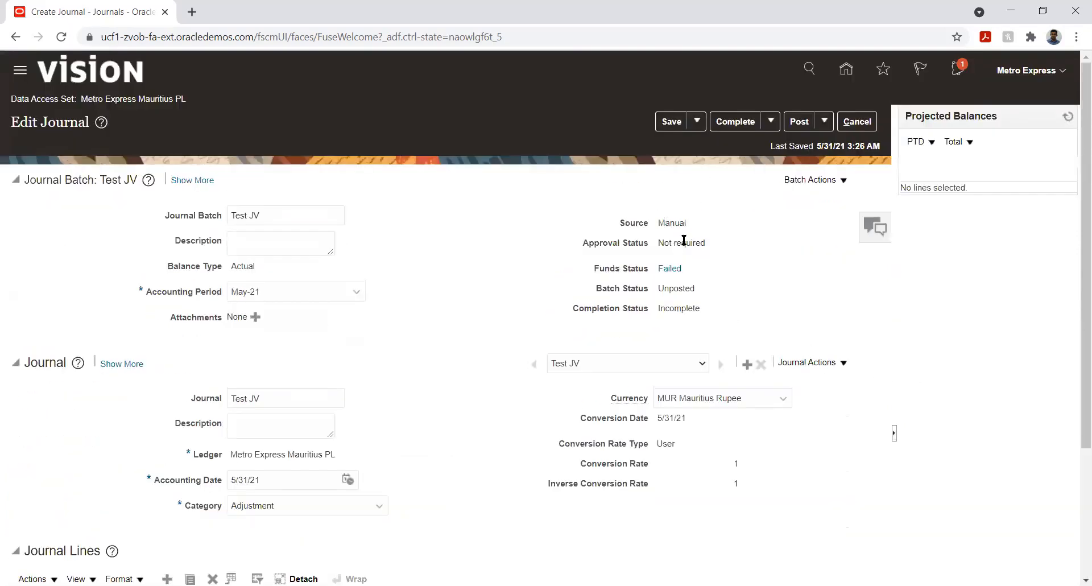
click(672, 123)
click(840, 181)
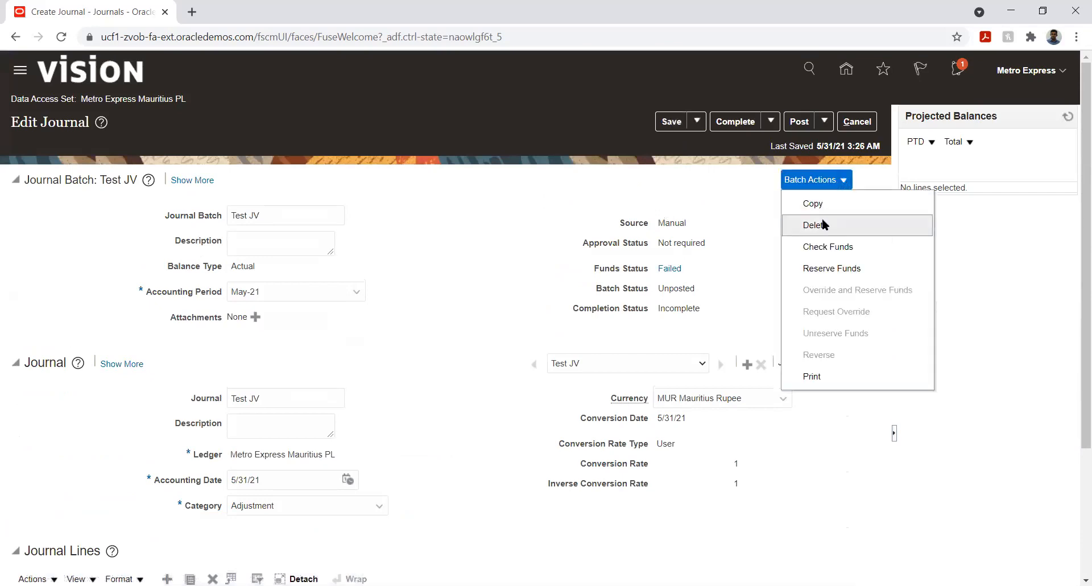
click(828, 248)
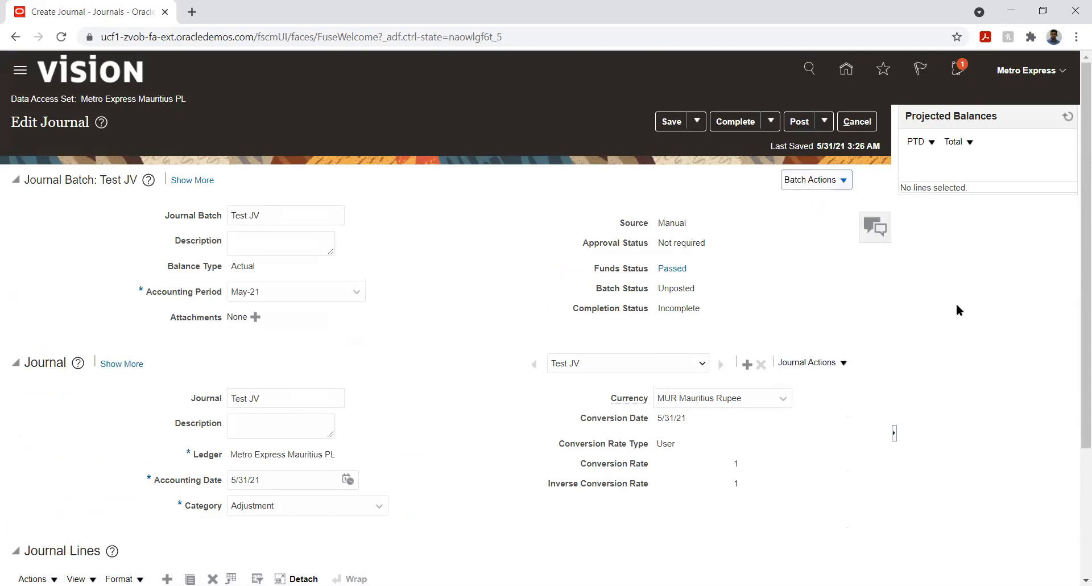
- Review the funds check details for both journal lines
click(670, 269)
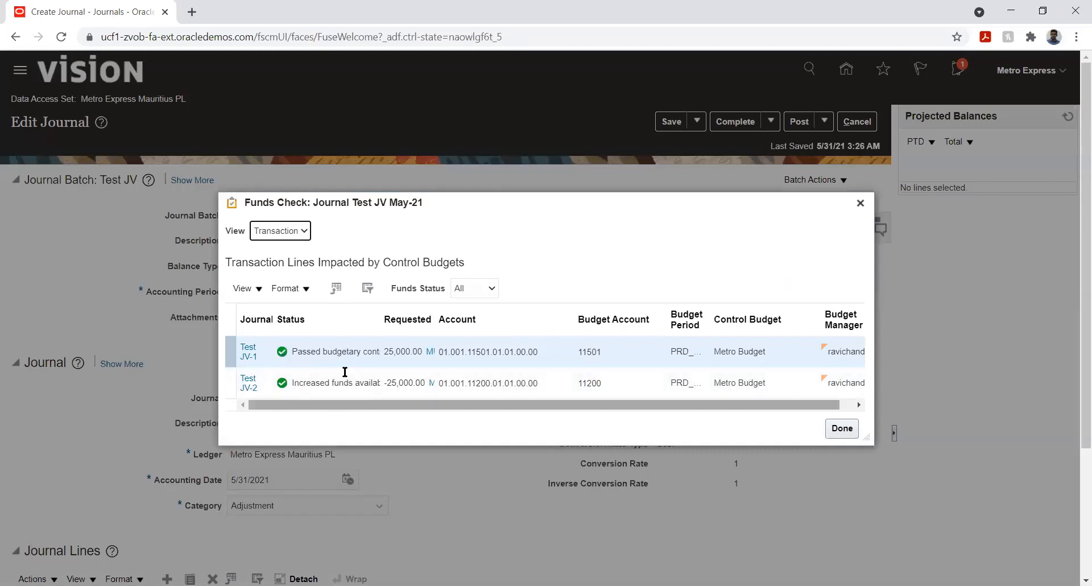
click(842, 427)
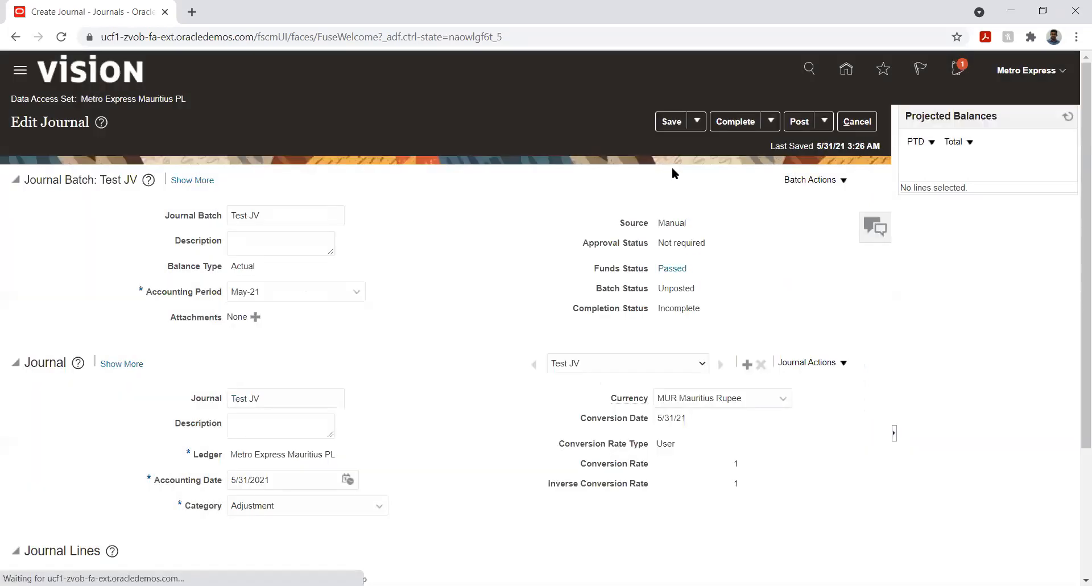
- Post the journal batch, acknowledge the submission, and close the journal
click(799, 121)
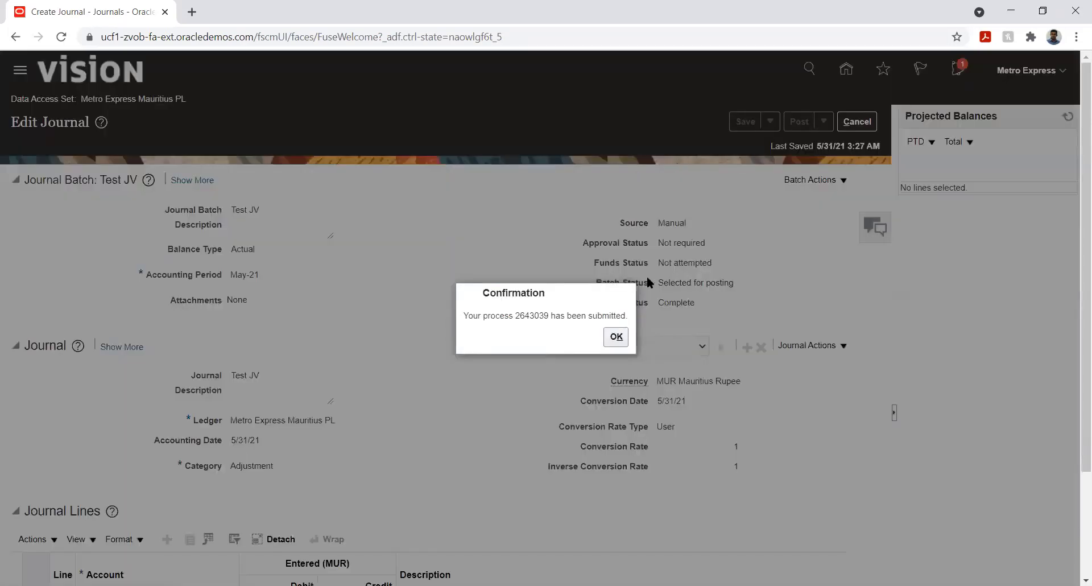
click(615, 336)
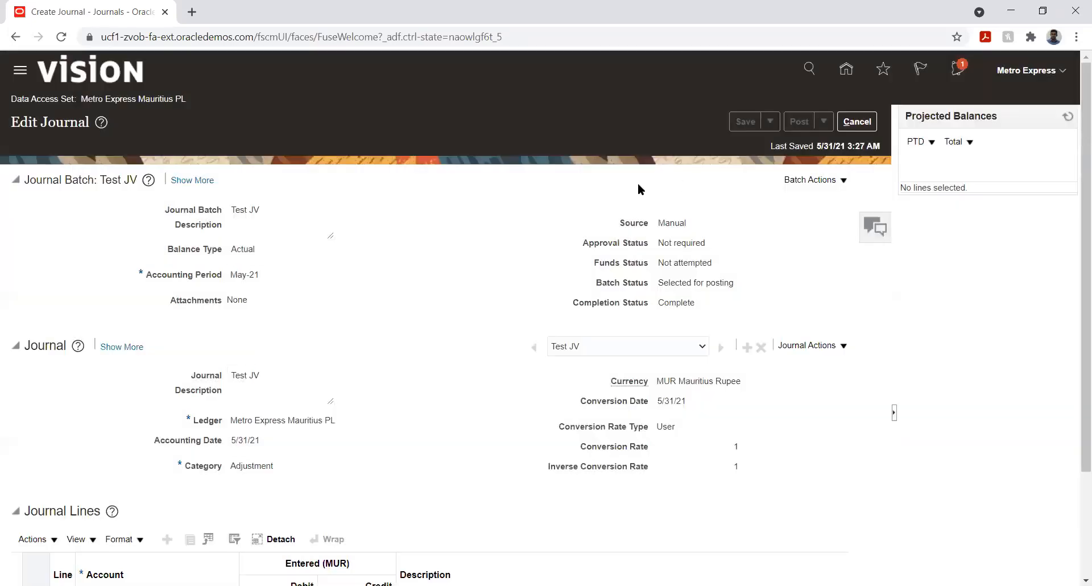
click(858, 121)
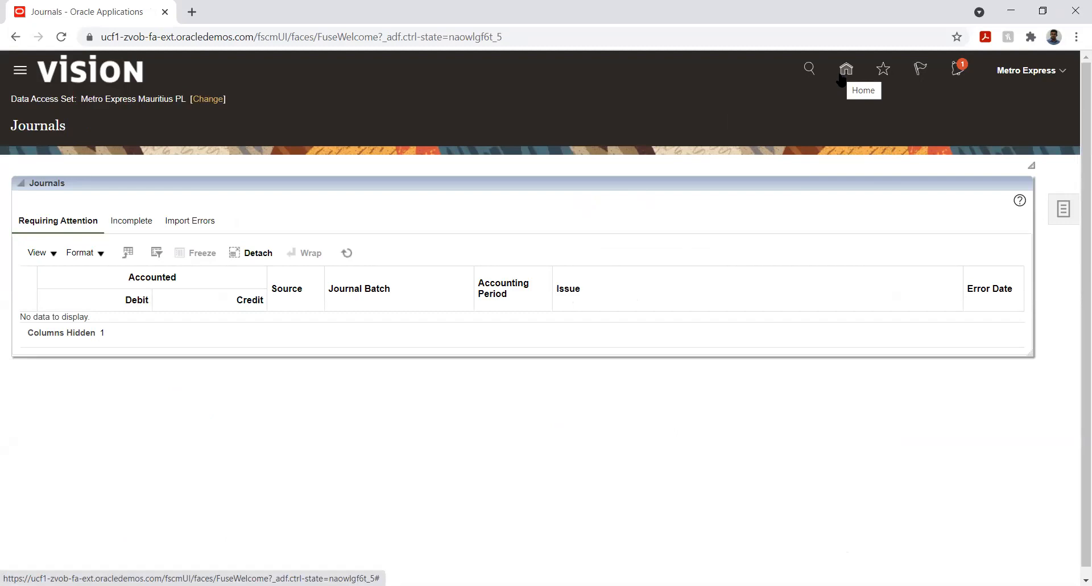
- Go to the home page and open Setup and Maintenance
click(841, 76)
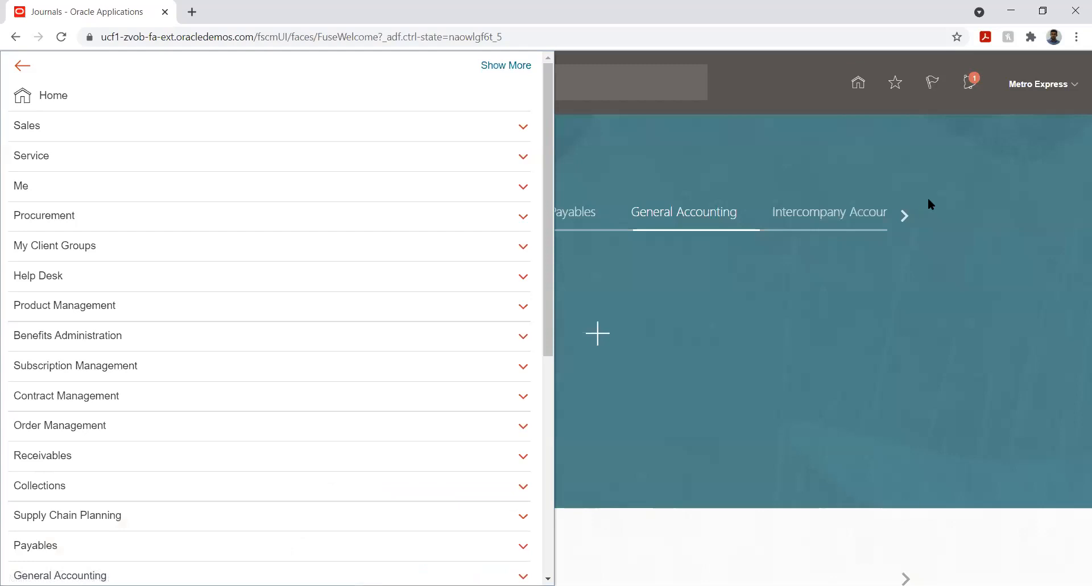
scroll(337, 340, down, 7)
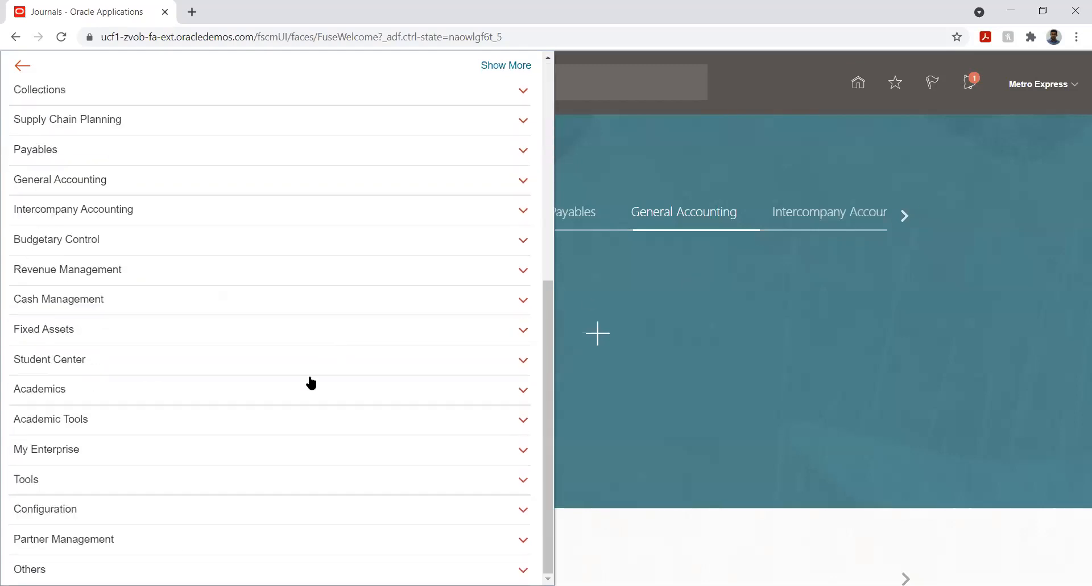
click(176, 483)
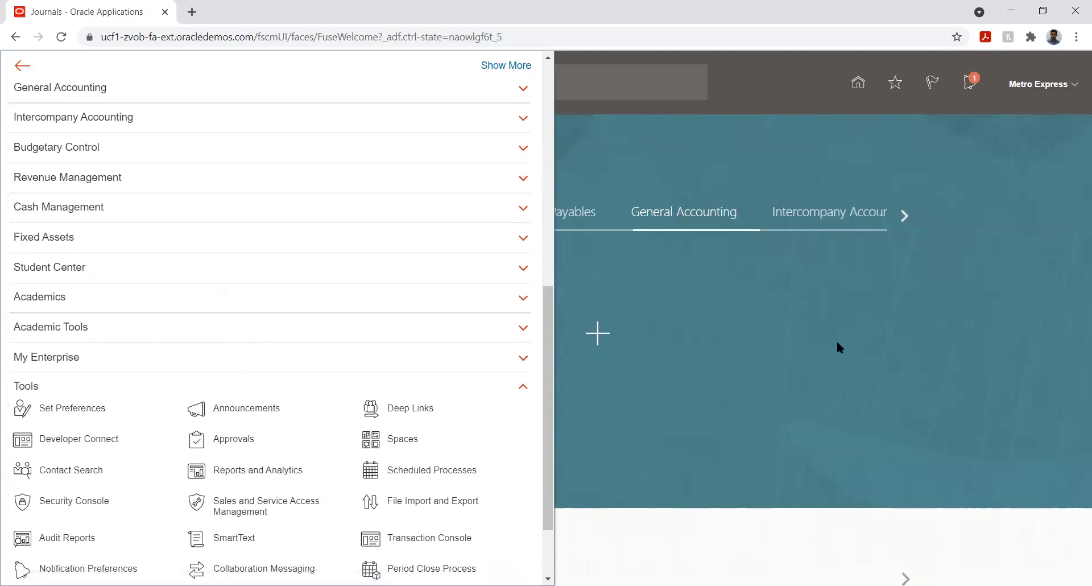
click(956, 263)
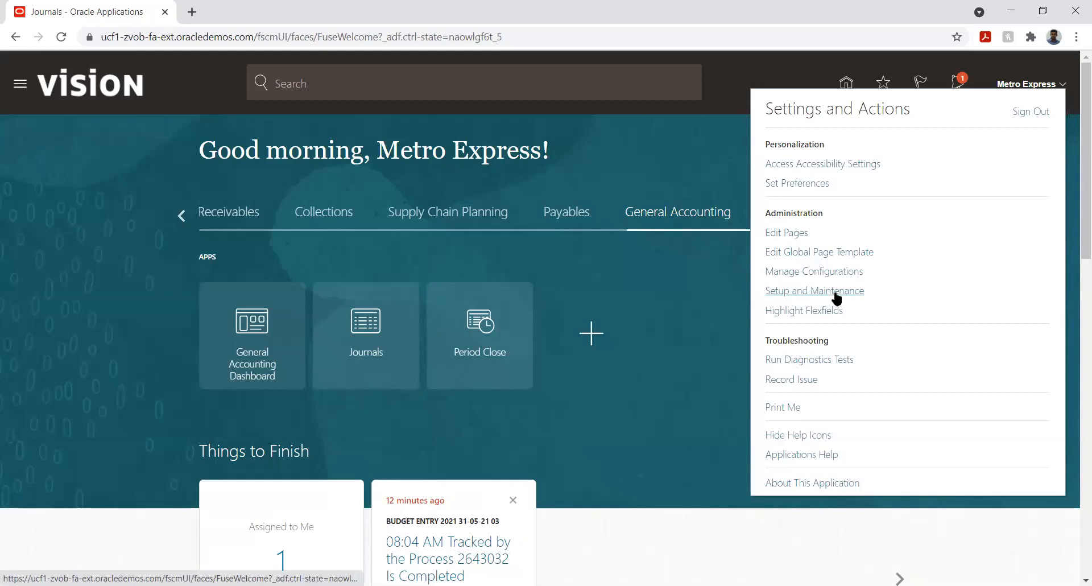
click(829, 292)
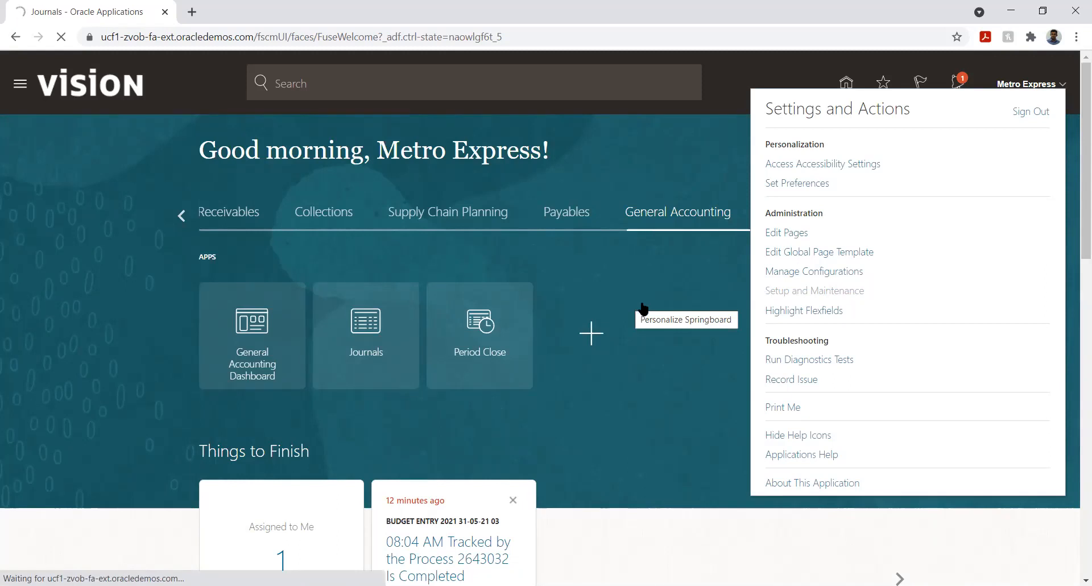
- Open Setup and Maintenance, search implementation projects for Metro, and open the Metro Express Limited Implementation Project
click(798, 290)
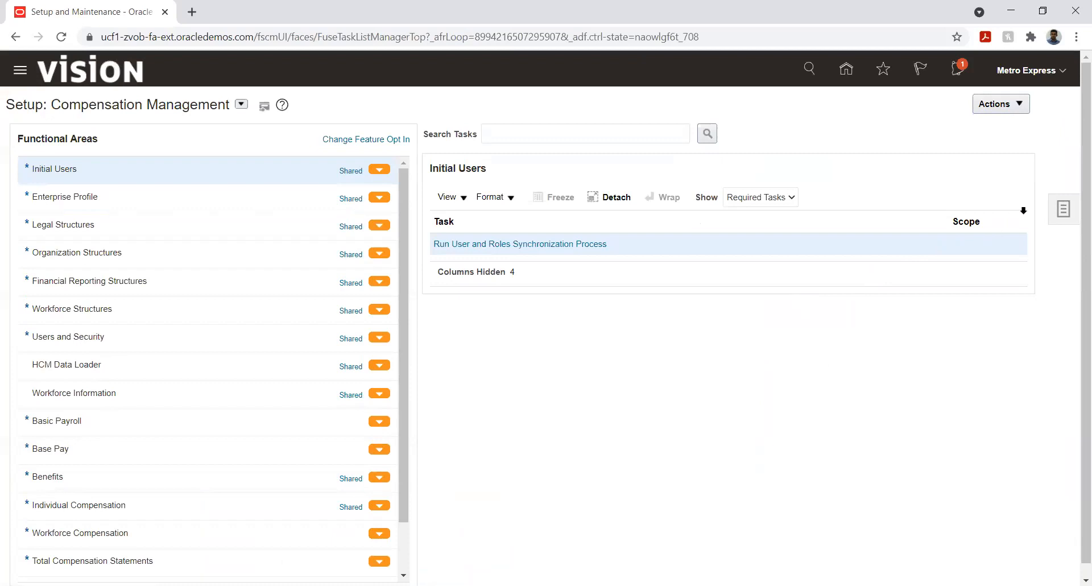
click(1059, 212)
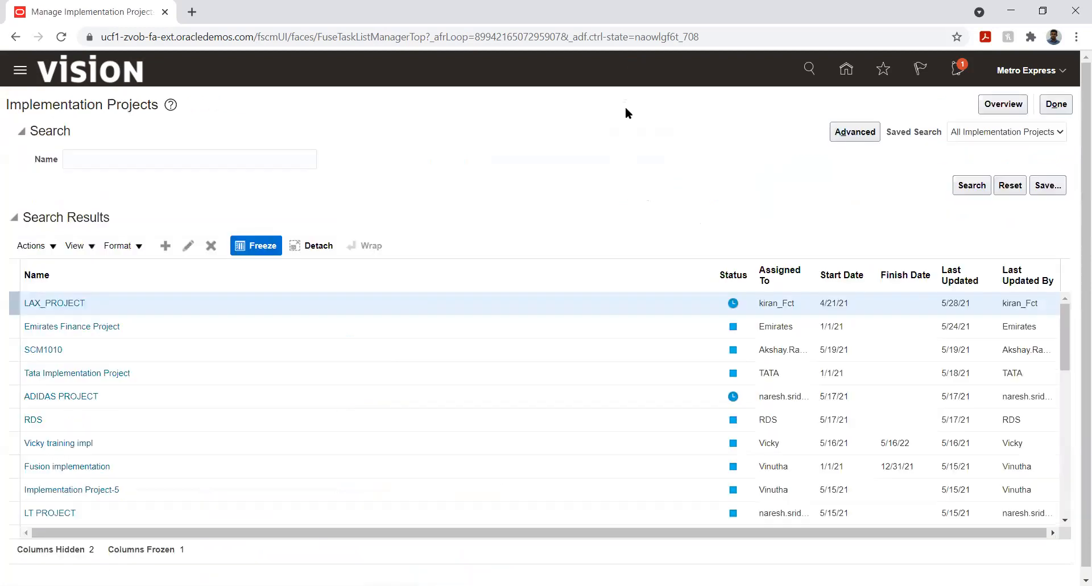
click(129, 164)
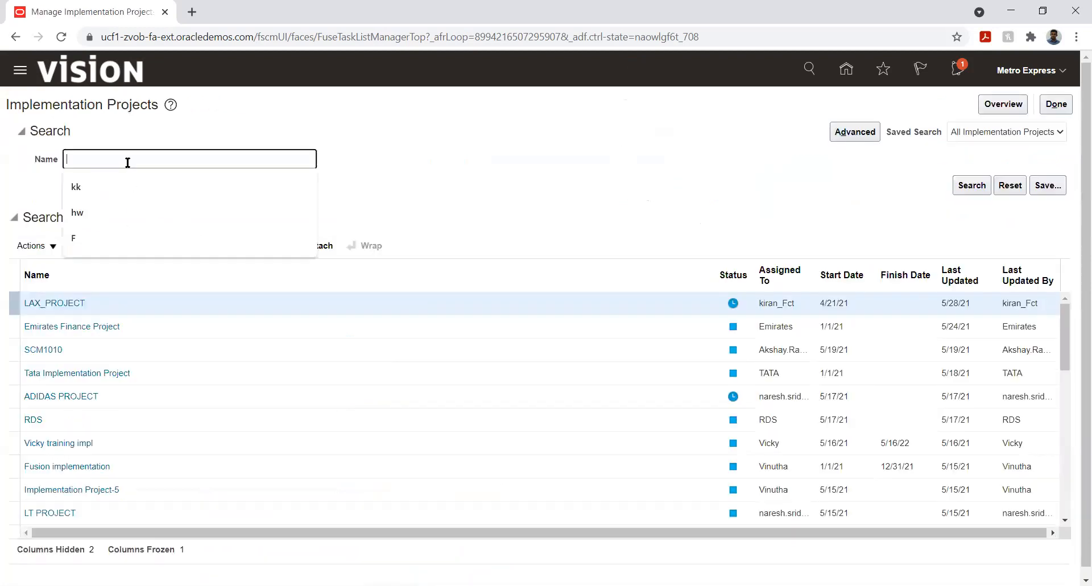
text(Metro)
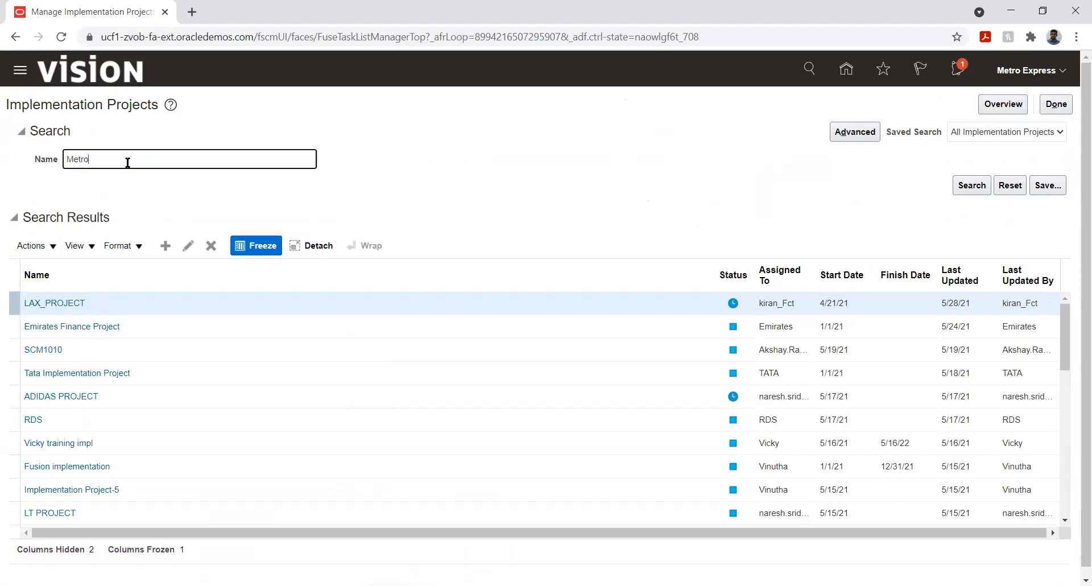
key(Return)
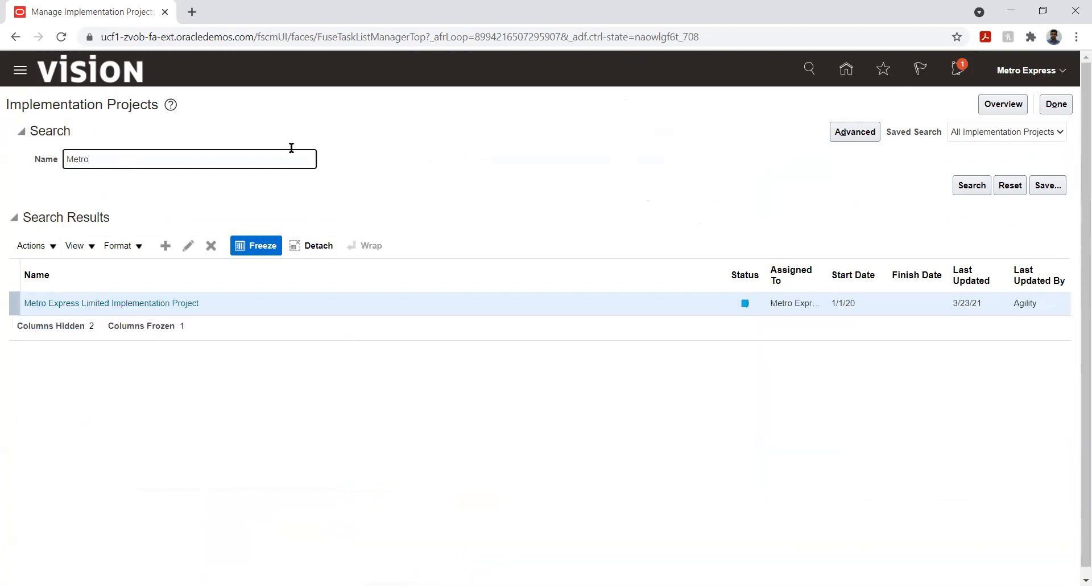
click(97, 310)
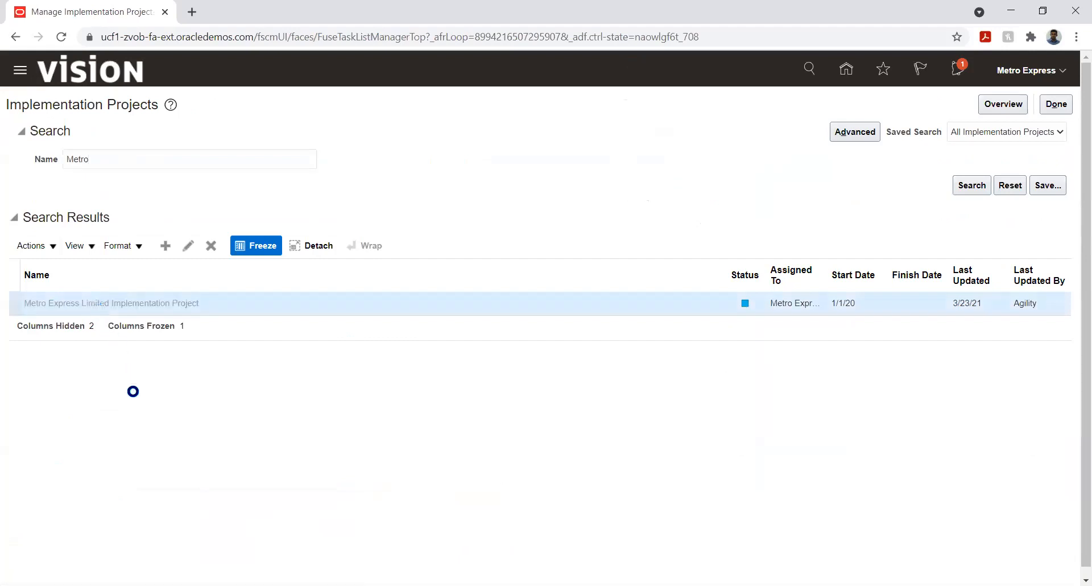
click(34, 332)
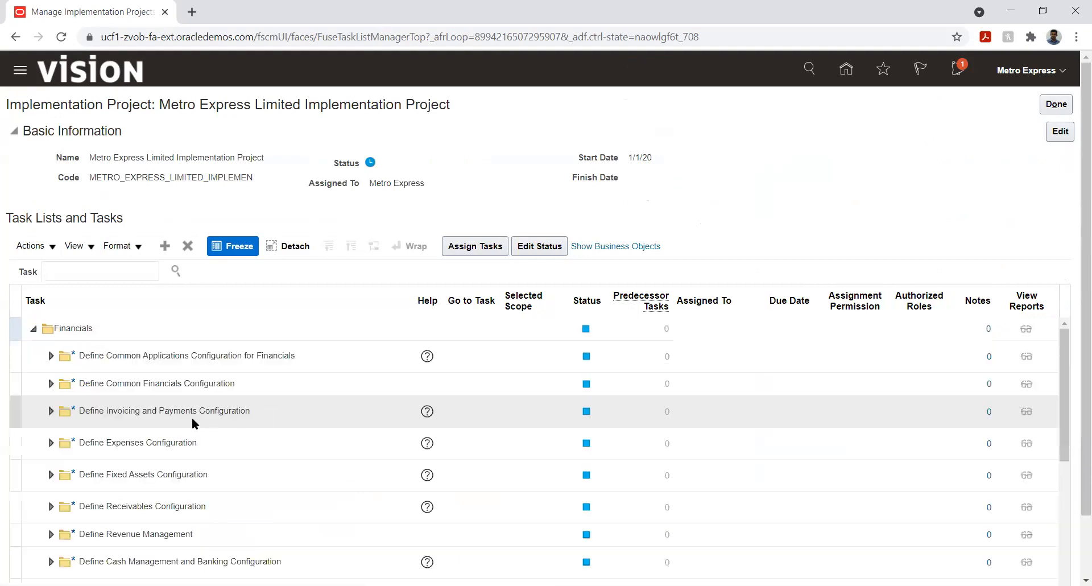
- Expand Define Financial Reporting and go to the Create Financial Statements task, choosing to wait while the workspace loads
scroll(138, 416, down, 5)
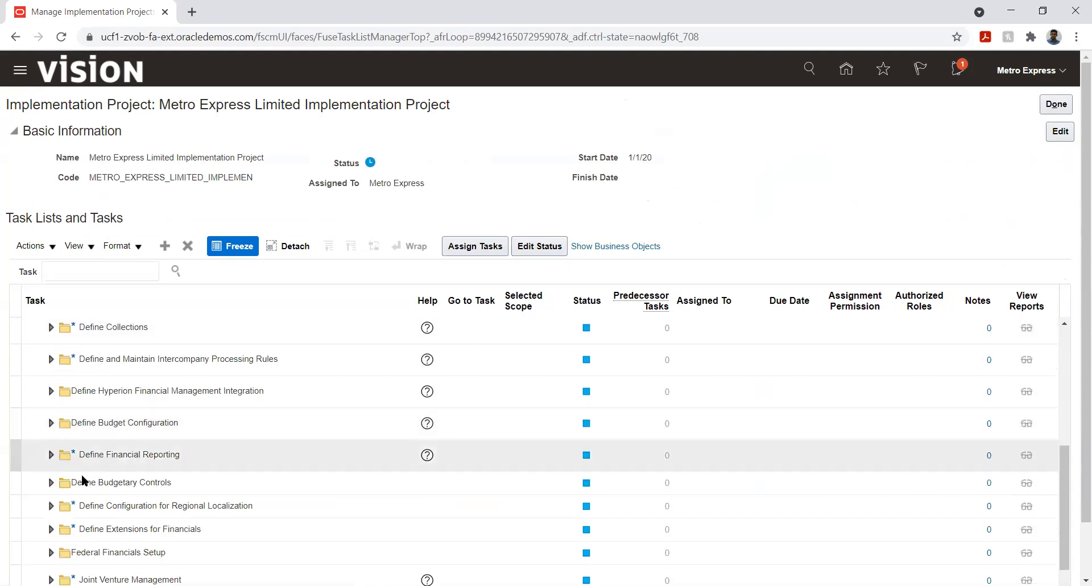
click(50, 454)
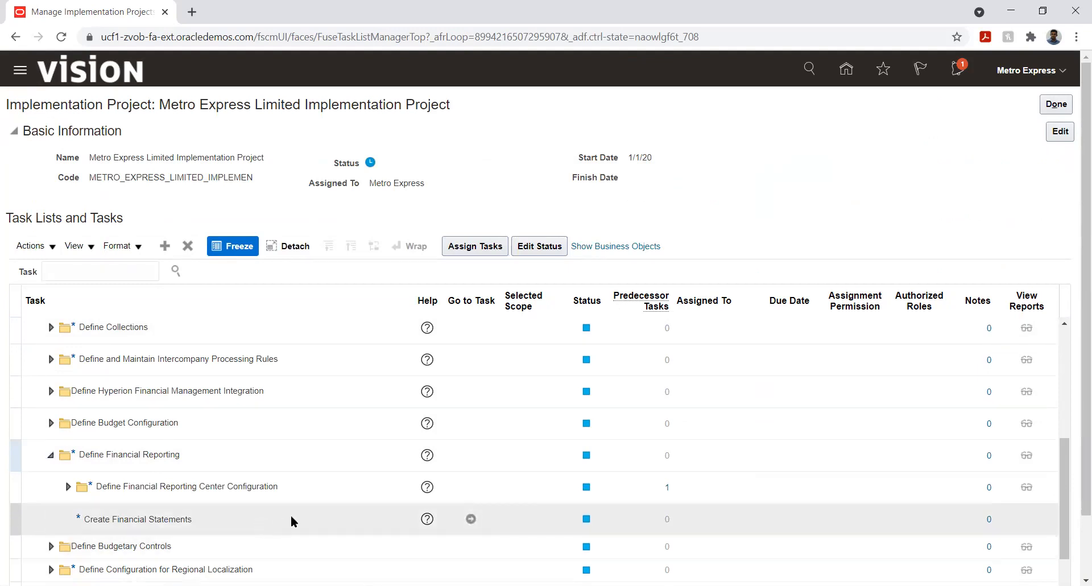
click(470, 520)
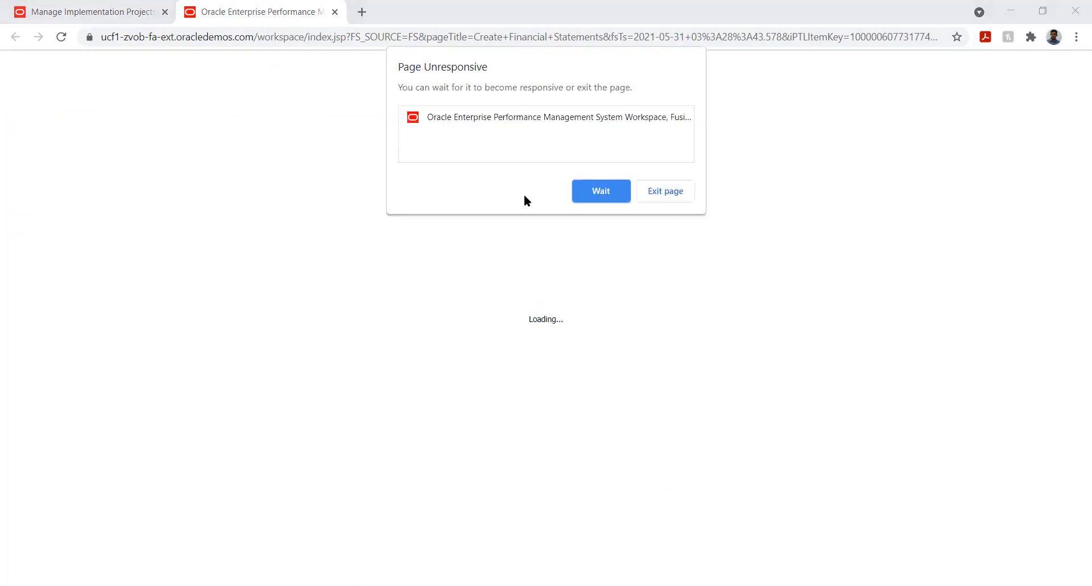
click(594, 192)
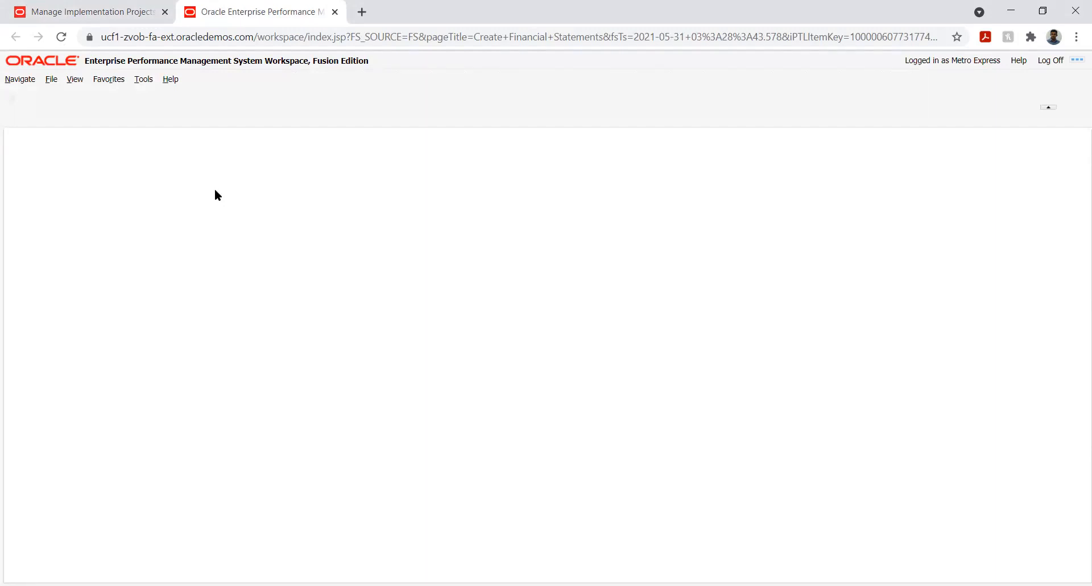
- Try to launch Financial Reporting Studio from the workspace and always allow pop-ups and redirects from the site
click(145, 80)
mouse_move(158, 95)
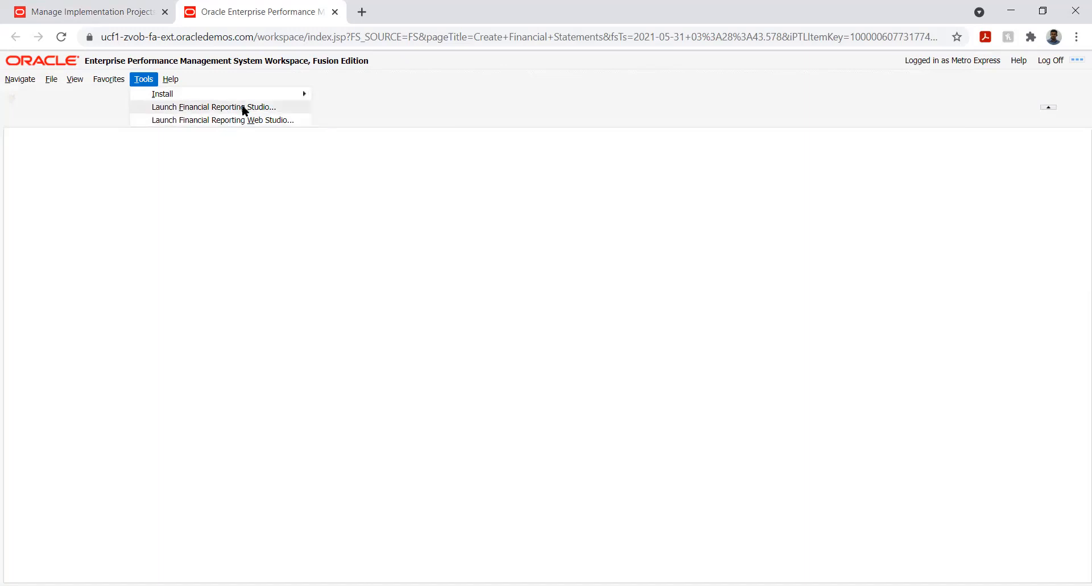
mouse_move(257, 93)
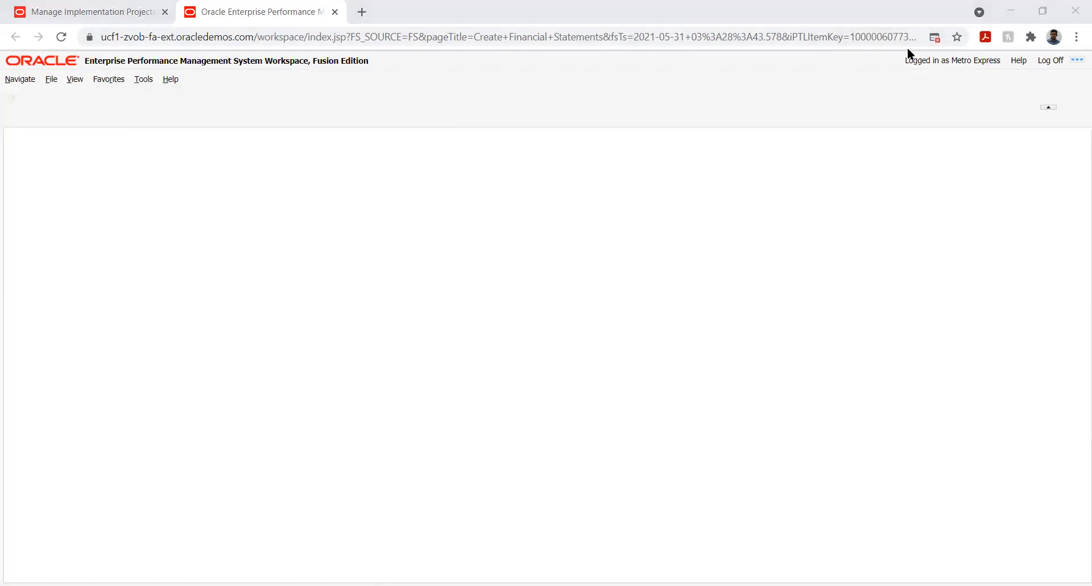
click(934, 37)
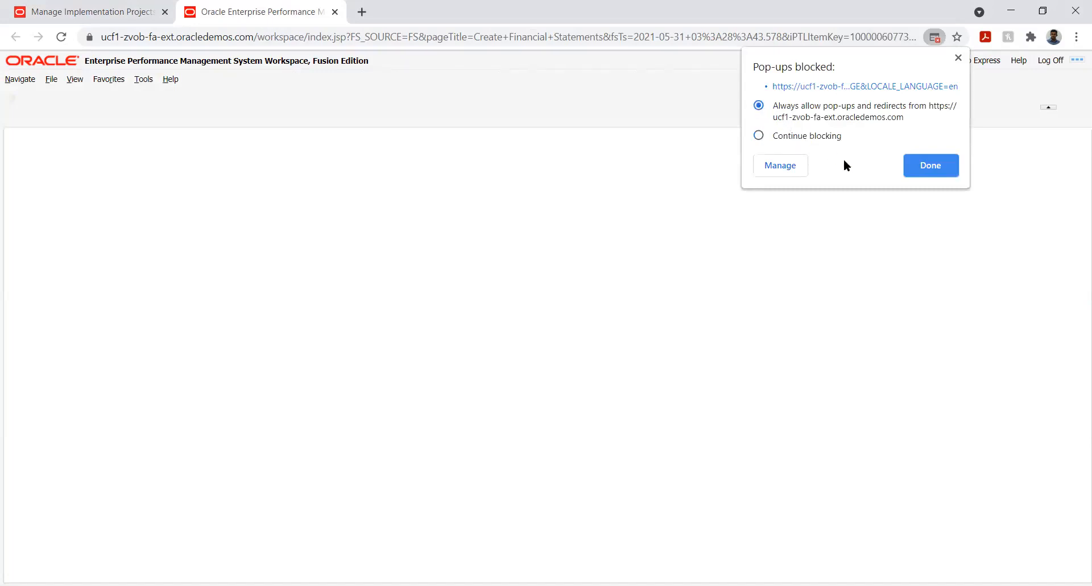
click(936, 169)
- Install Financial Reporting Studio from the workspace tools, downloading the FinancialReporting installer
click(142, 80)
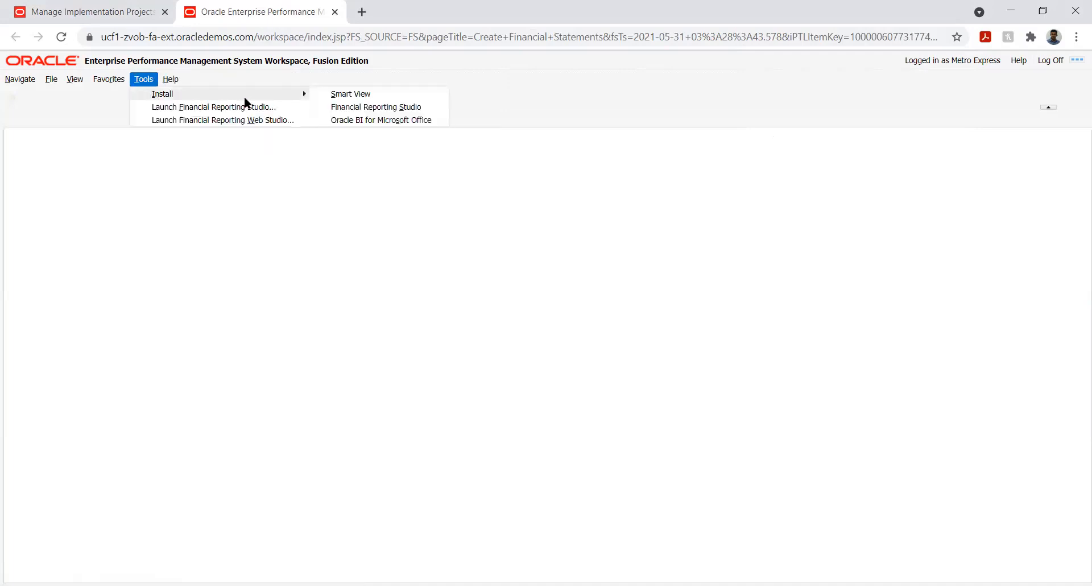
mouse_move(291, 97)
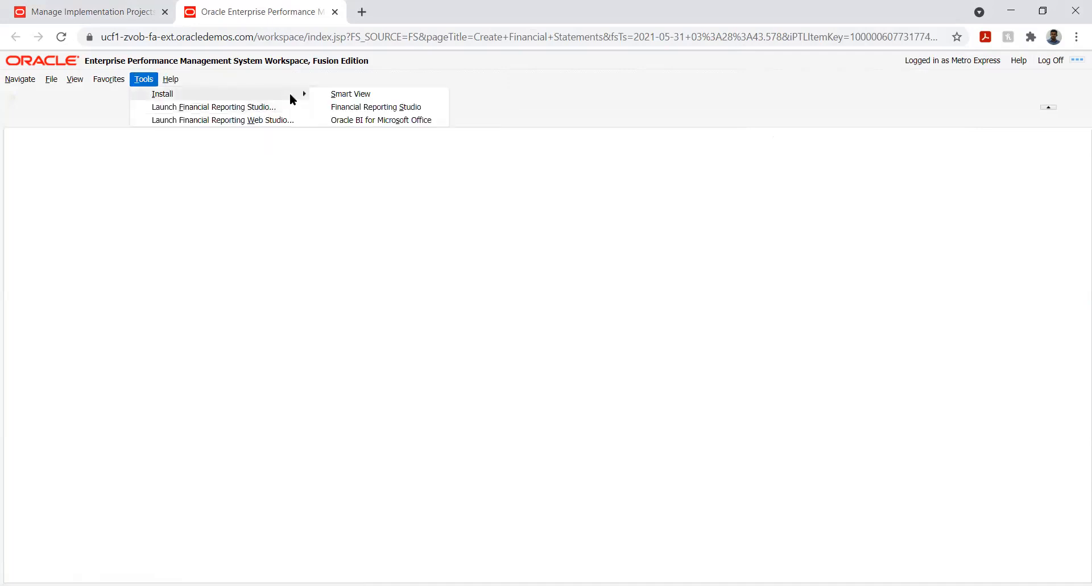
click(346, 107)
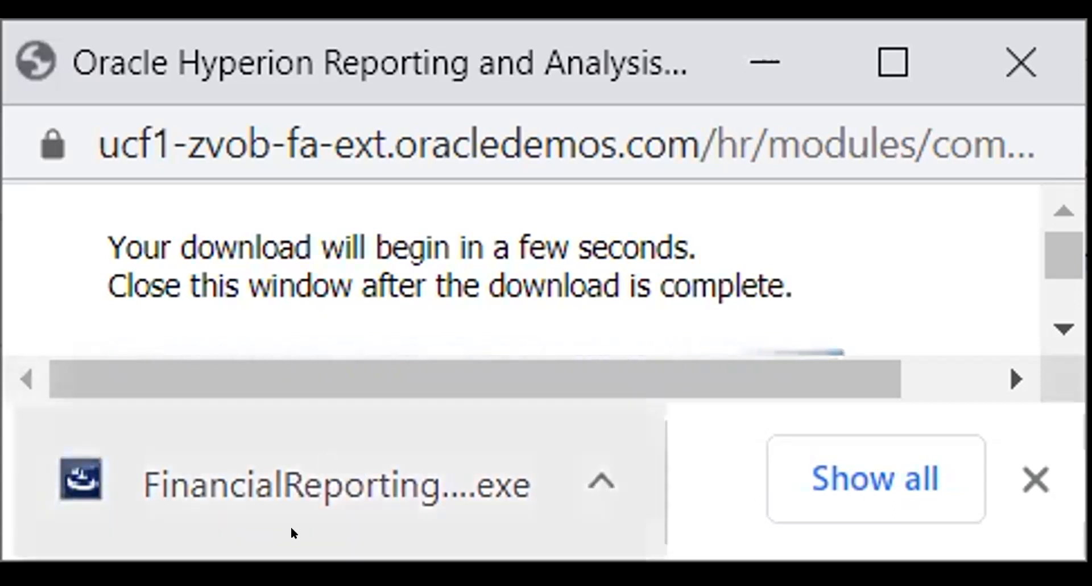
click(258, 451)
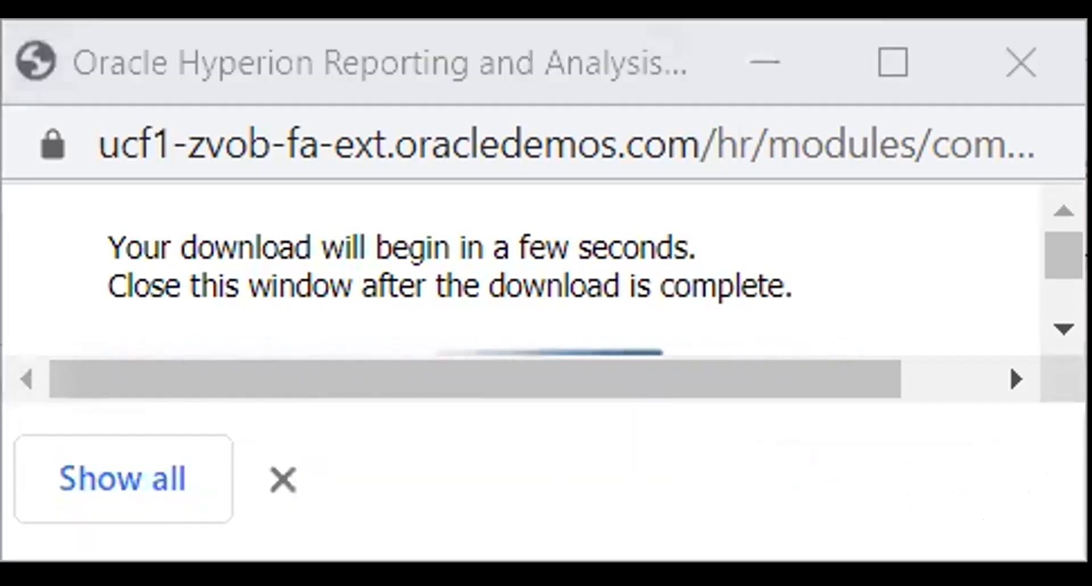
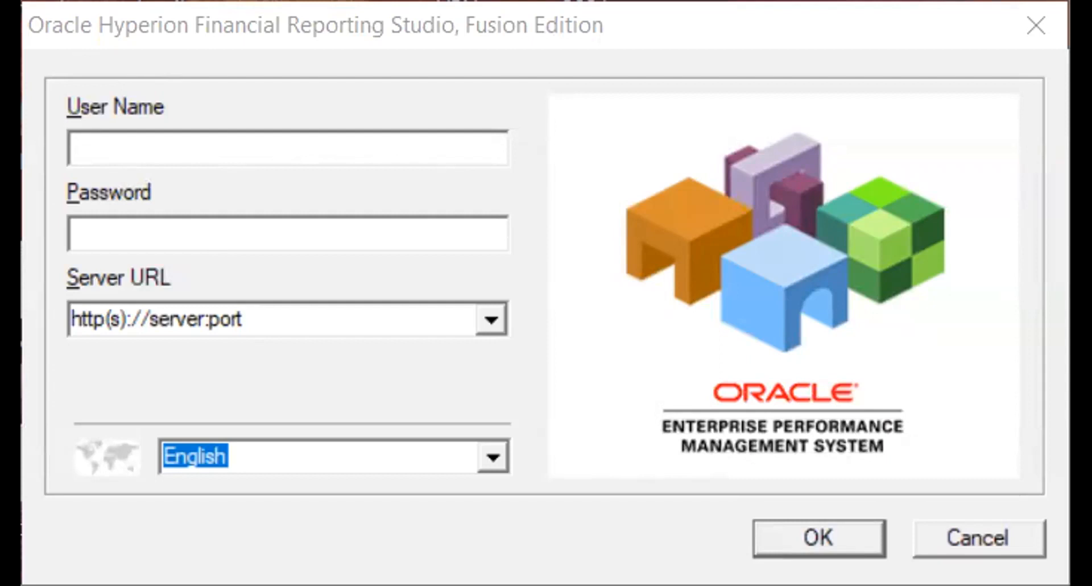
click(570, 389)
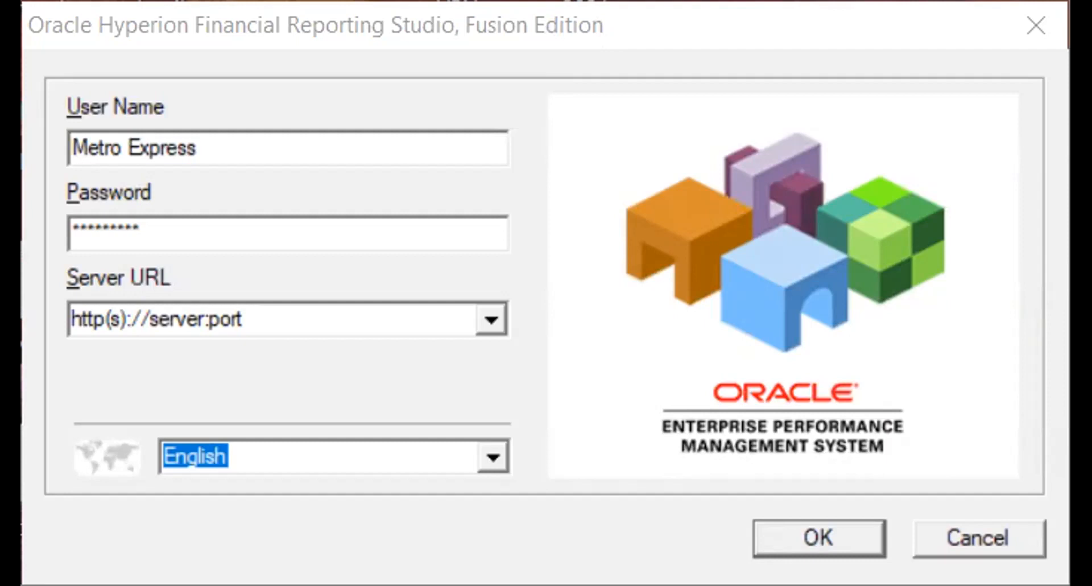
double_click(243, 314)
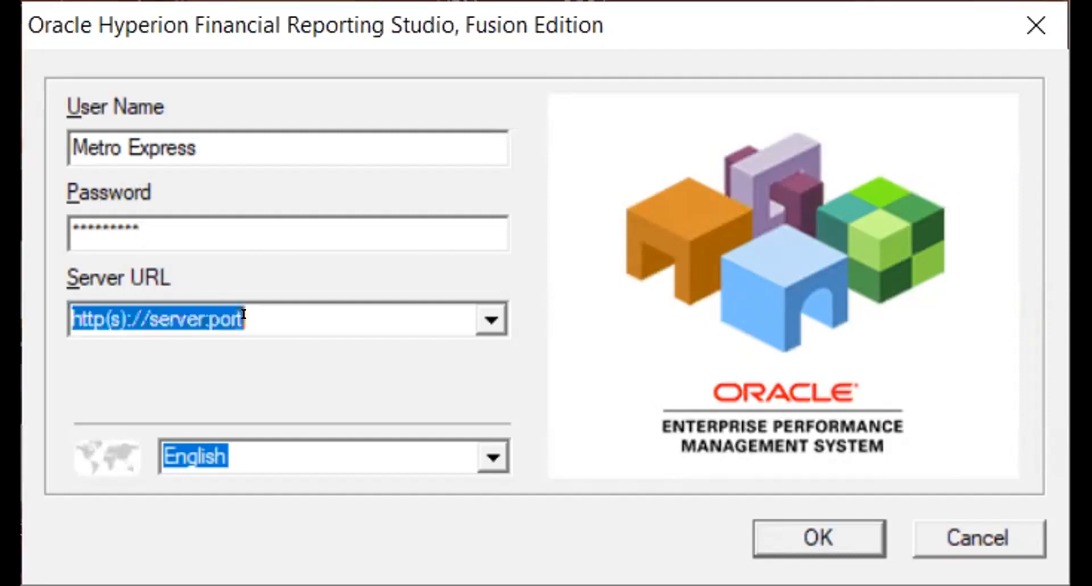
key(BackSpace)
text(https://ucf1-zvob-fa-ext.oracledemos.com/)
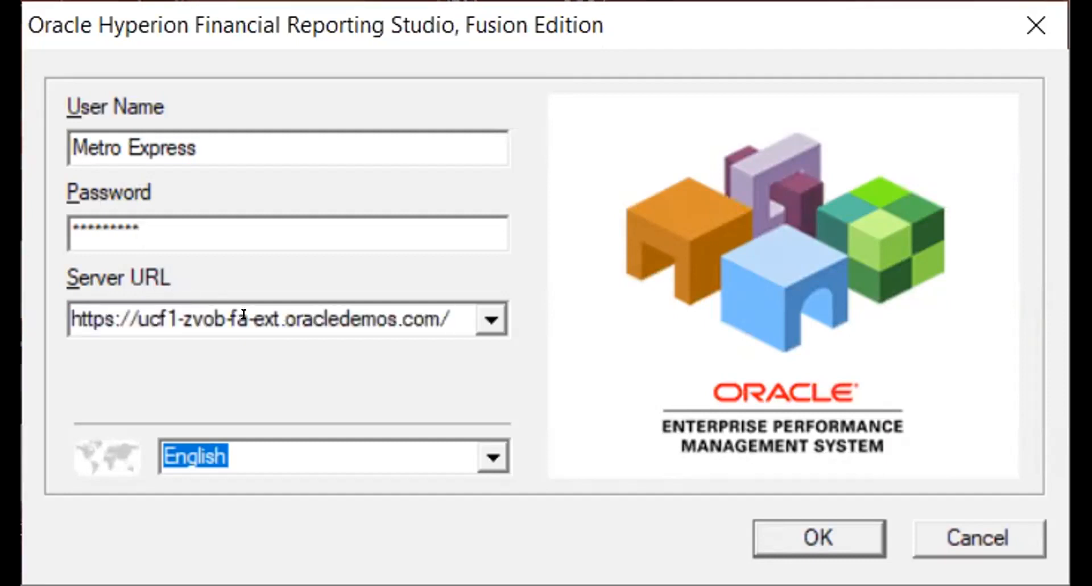
click(810, 527)
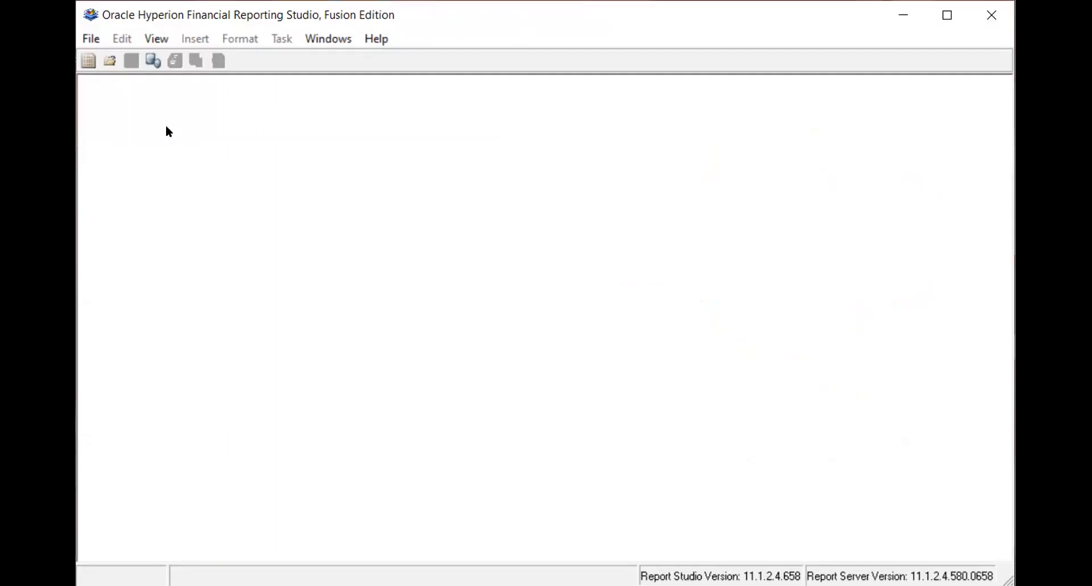
- Create a new blank report
click(91, 38)
key(Escape)
click(95, 35)
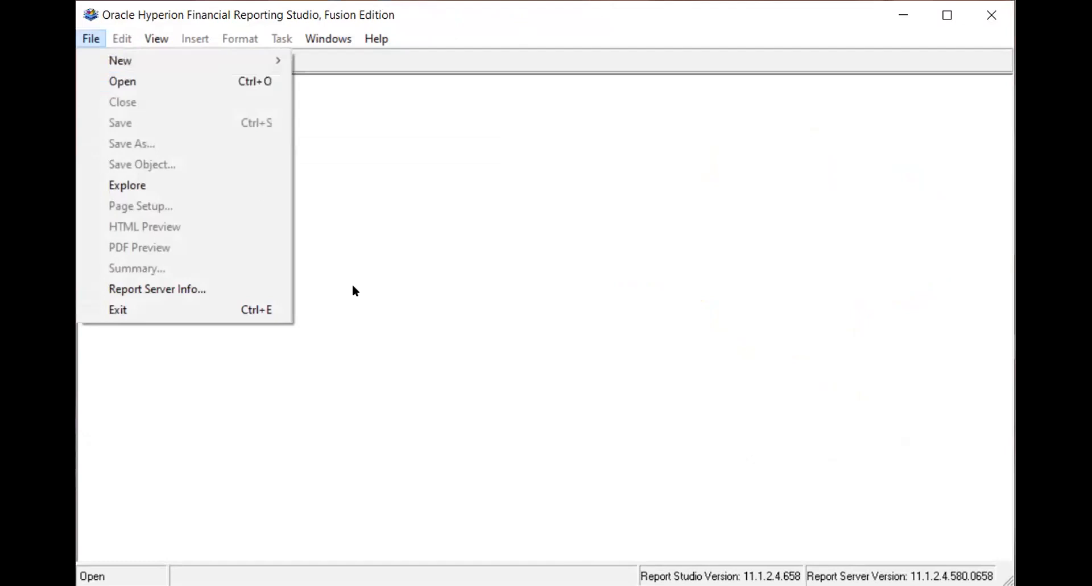
click(356, 202)
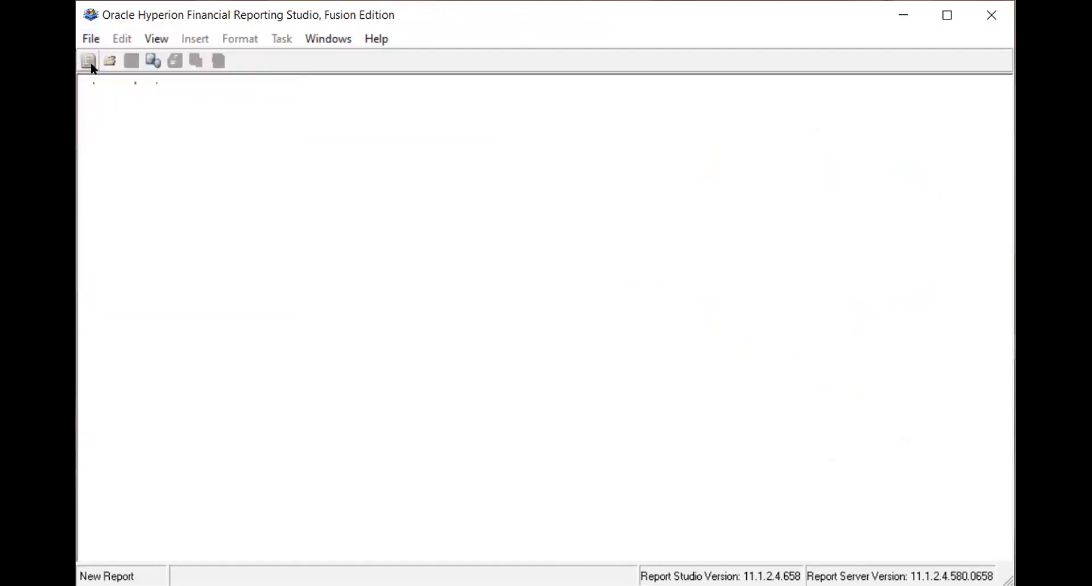
click(89, 39)
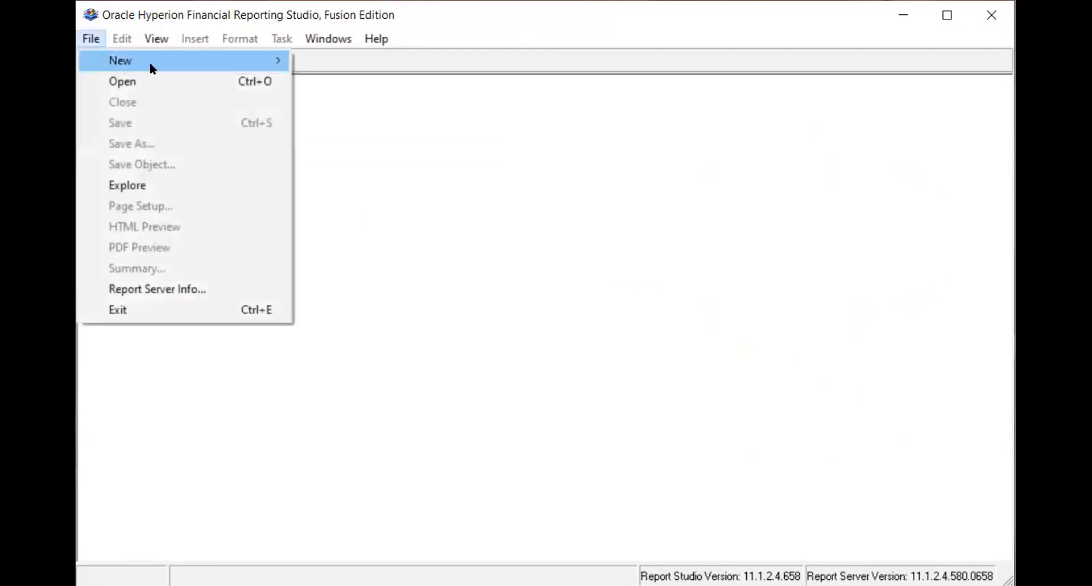
mouse_move(236, 60)
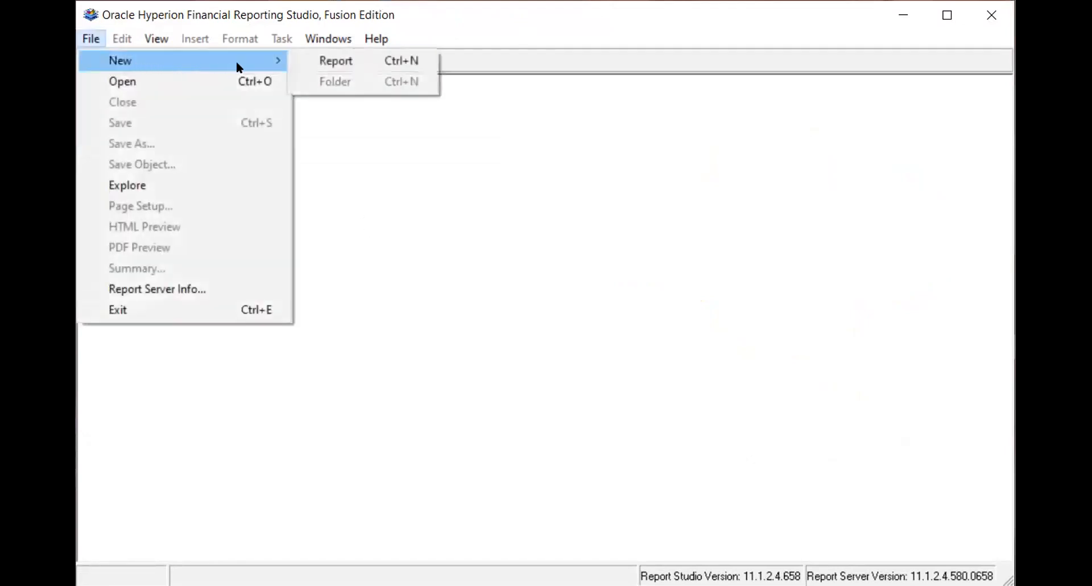
click(327, 63)
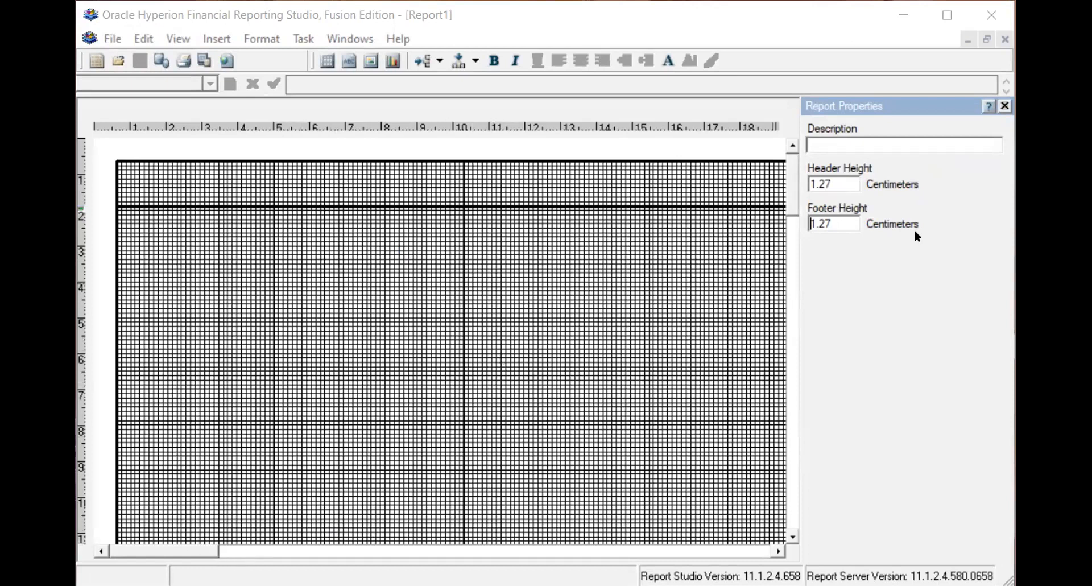
- Insert a grid into the report body
click(790, 219)
drag(800, 123, 798, 125)
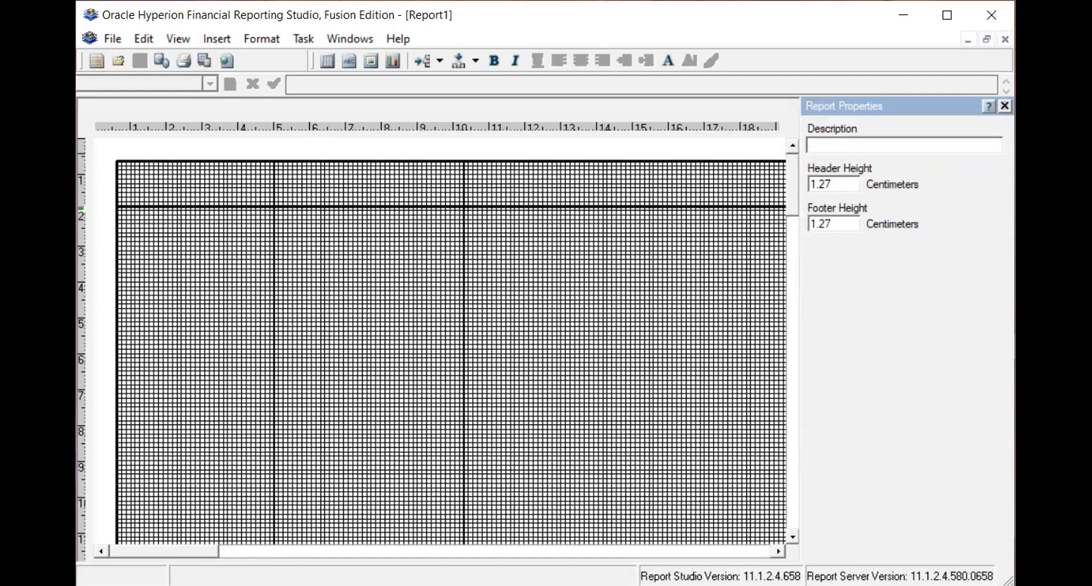
click(216, 37)
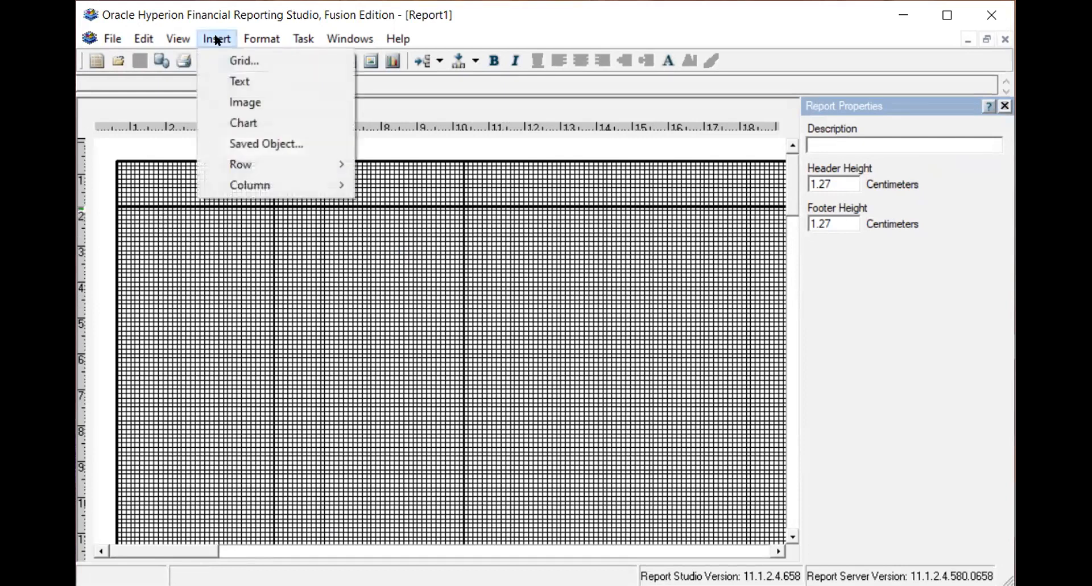
click(239, 61)
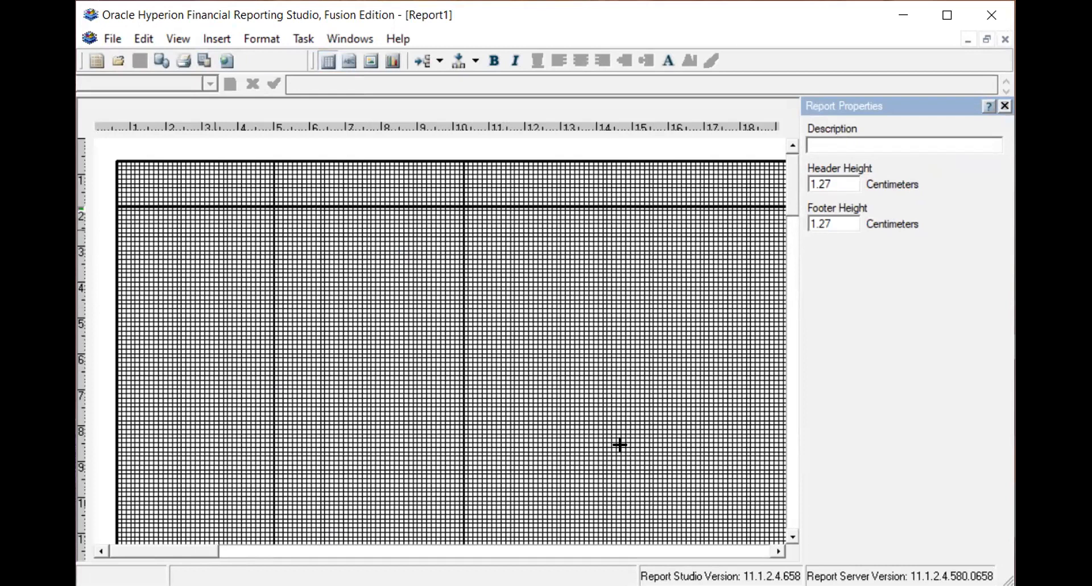
click(659, 452)
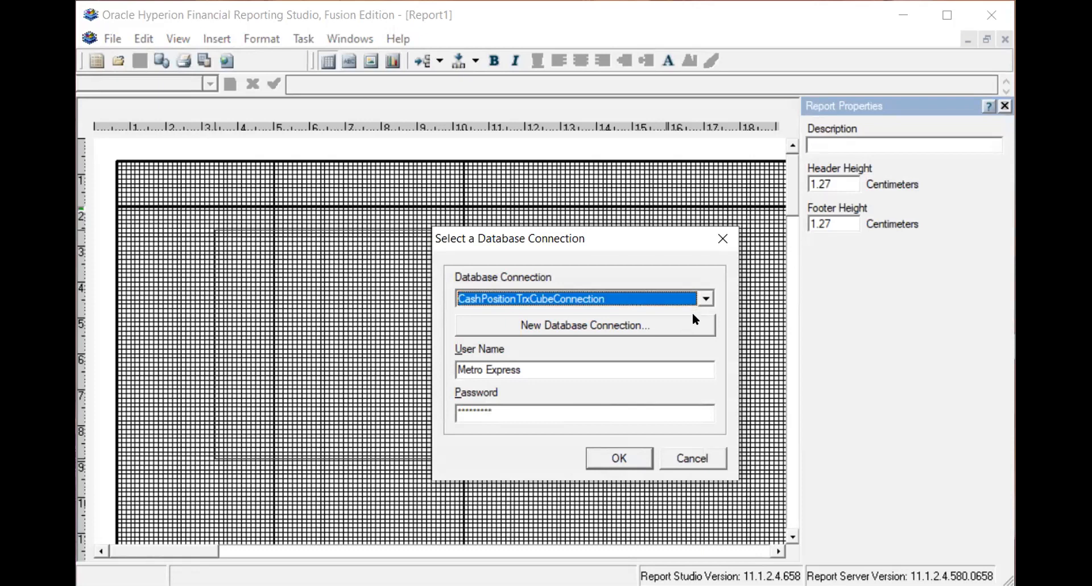
- Choose USChartofAccounts as the grid's database connection and confirm it
click(699, 297)
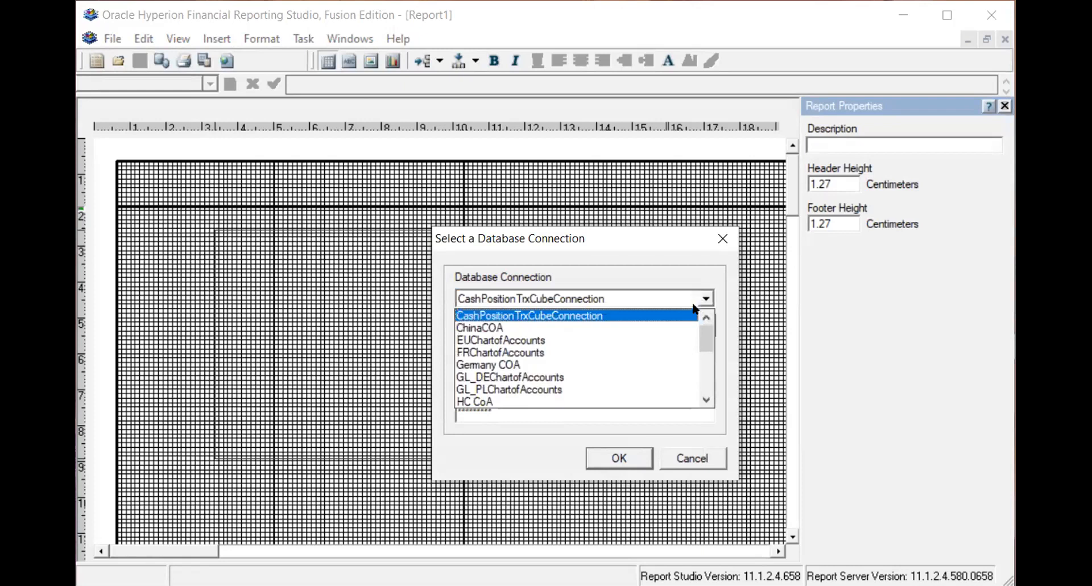
scroll(655, 342, down, 3)
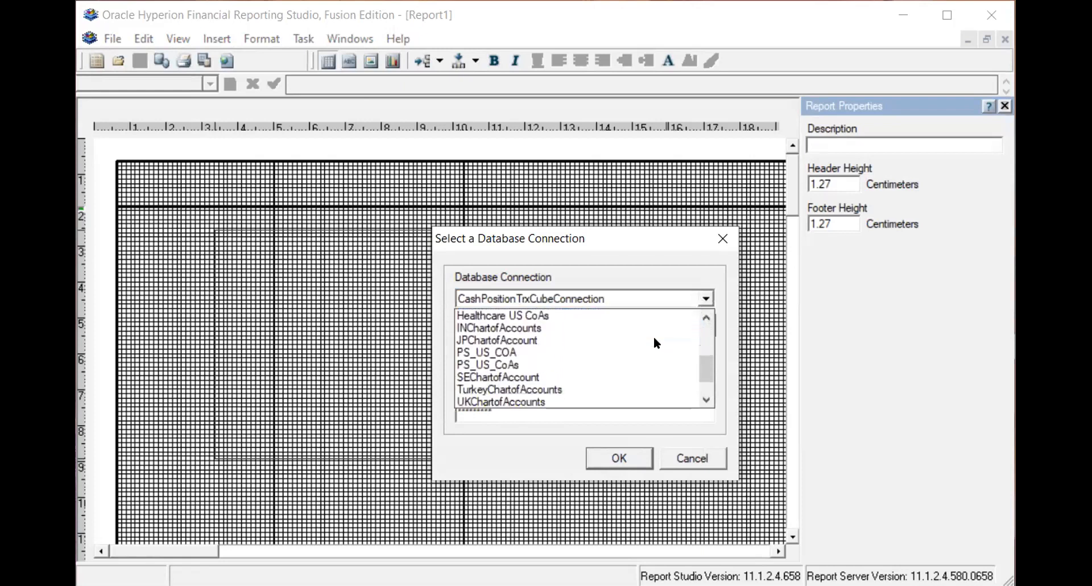
scroll(655, 340, up, 1)
scroll(656, 341, down, 2)
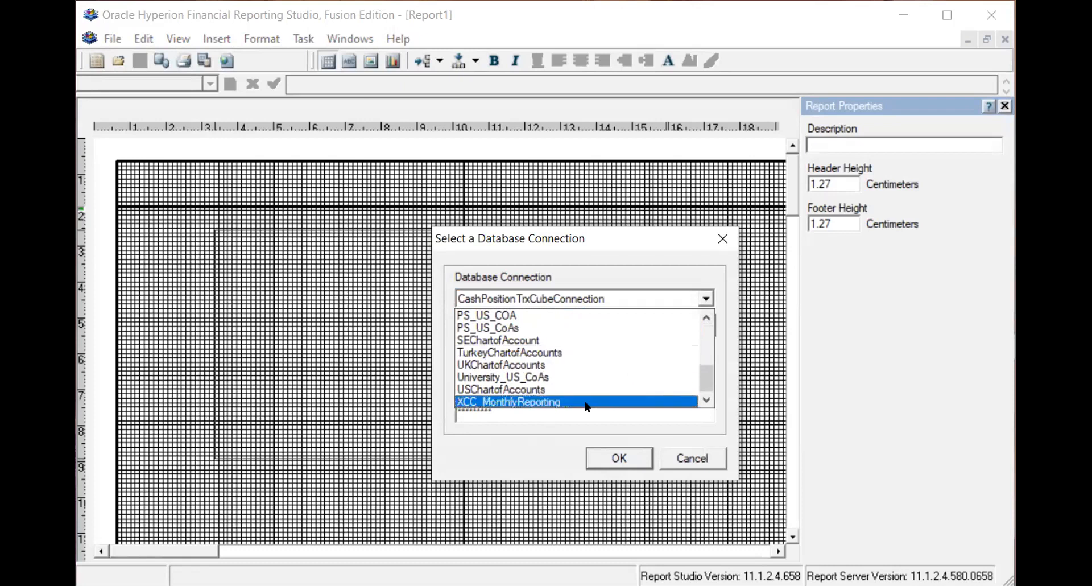
click(574, 389)
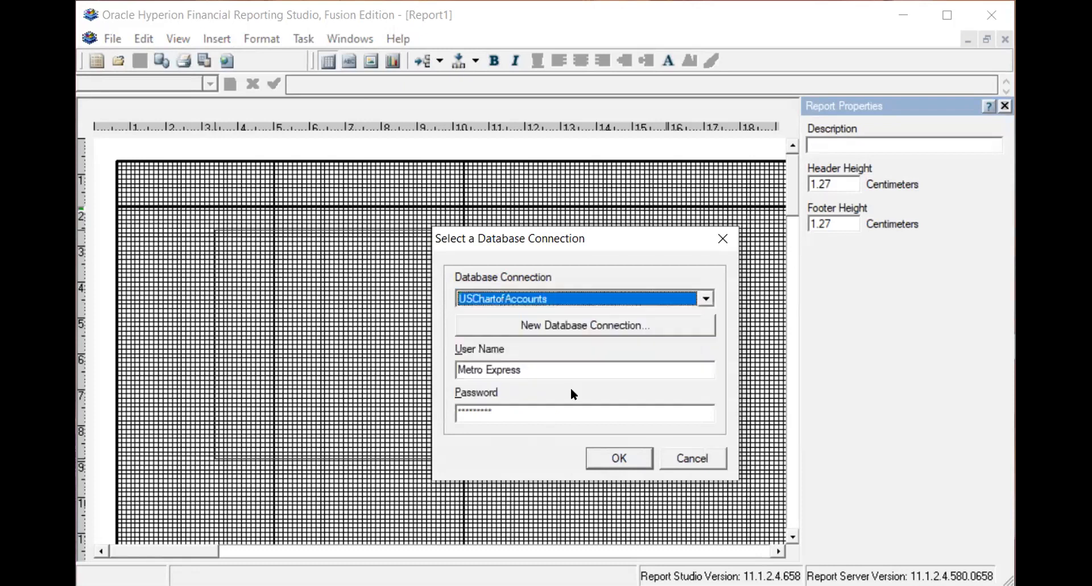
click(613, 458)
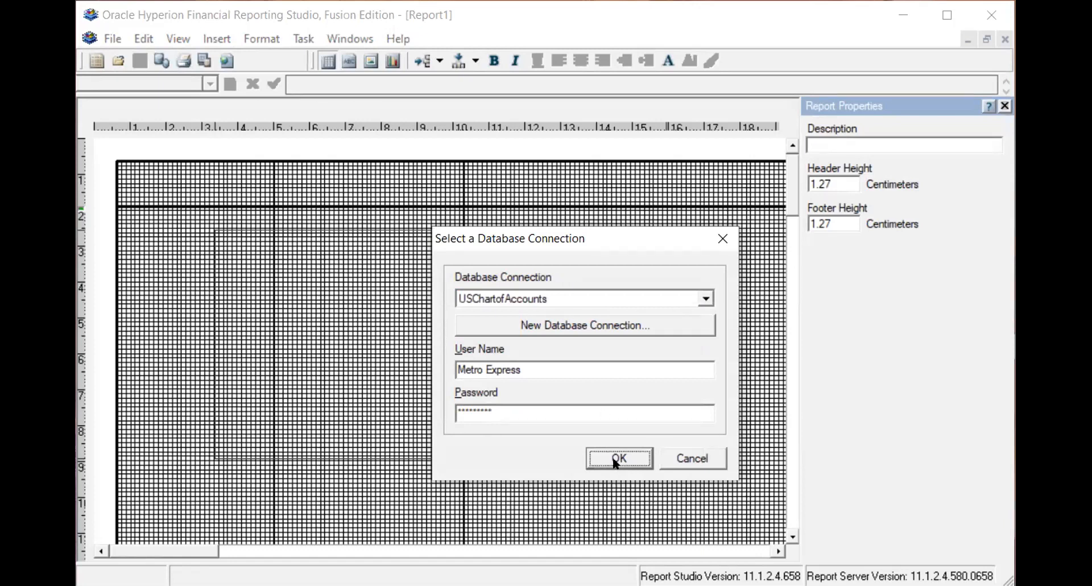
click(615, 462)
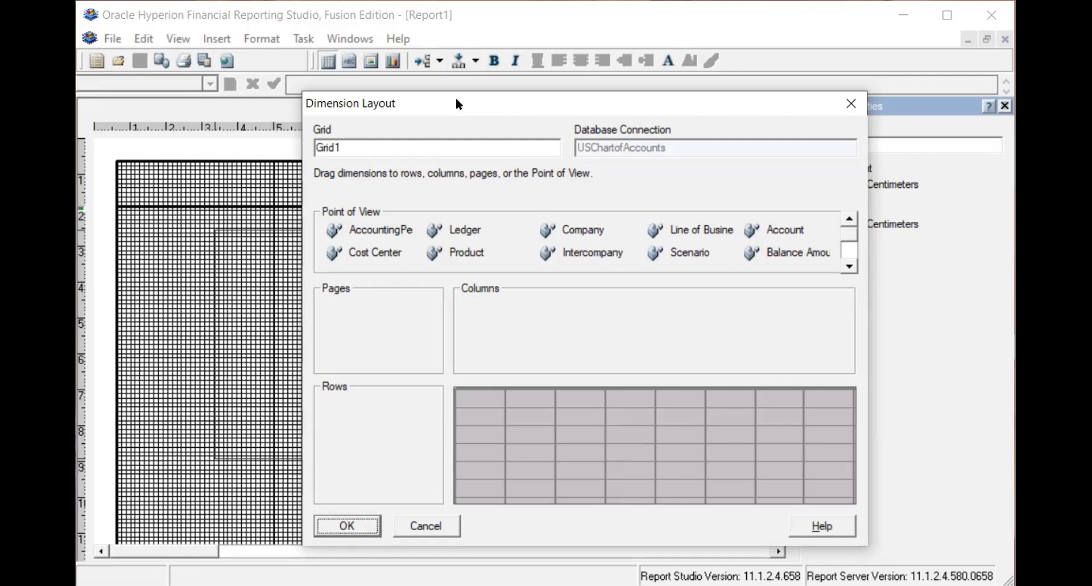
- Place the Company and Account dimensions in the grid's rows
drag(456, 99, 417, 77)
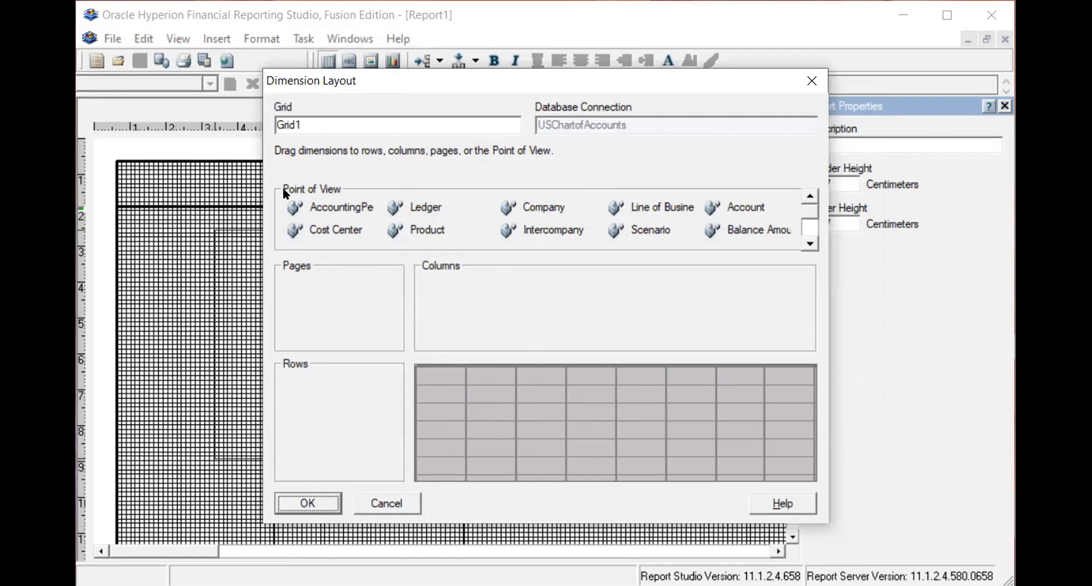
click(810, 243)
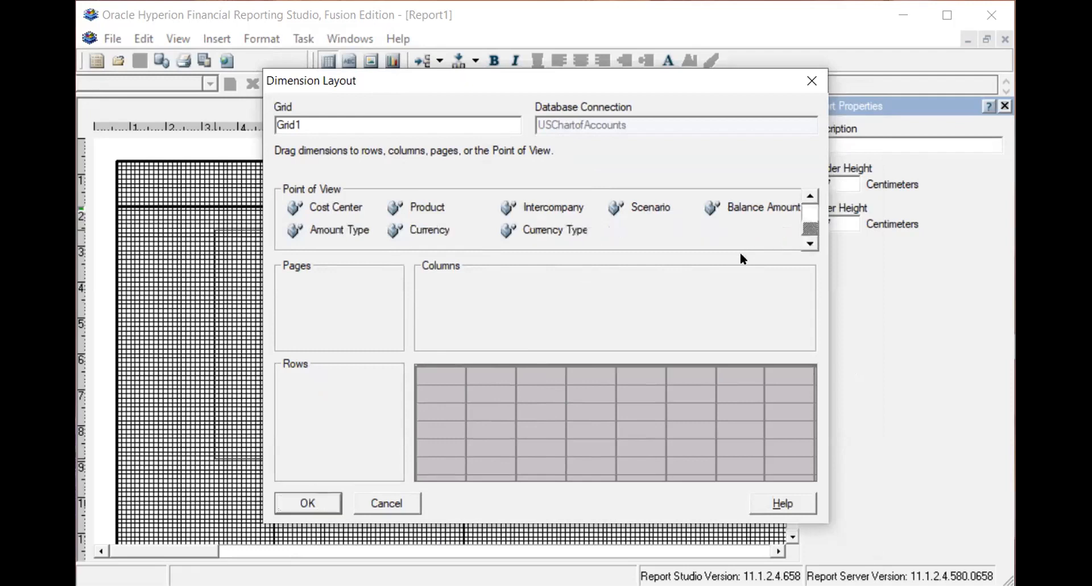
click(811, 198)
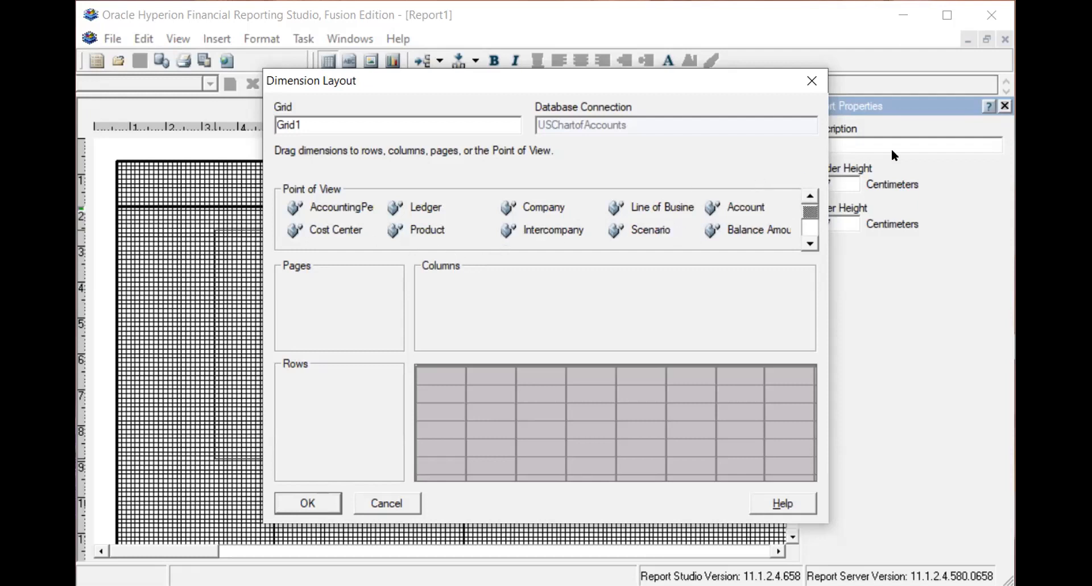
click(809, 239)
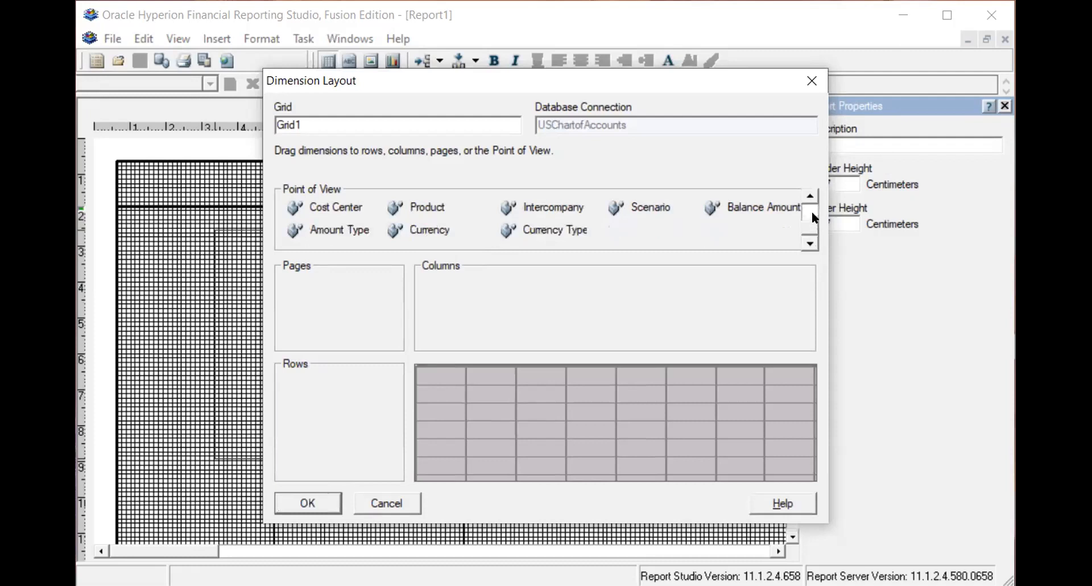
click(812, 195)
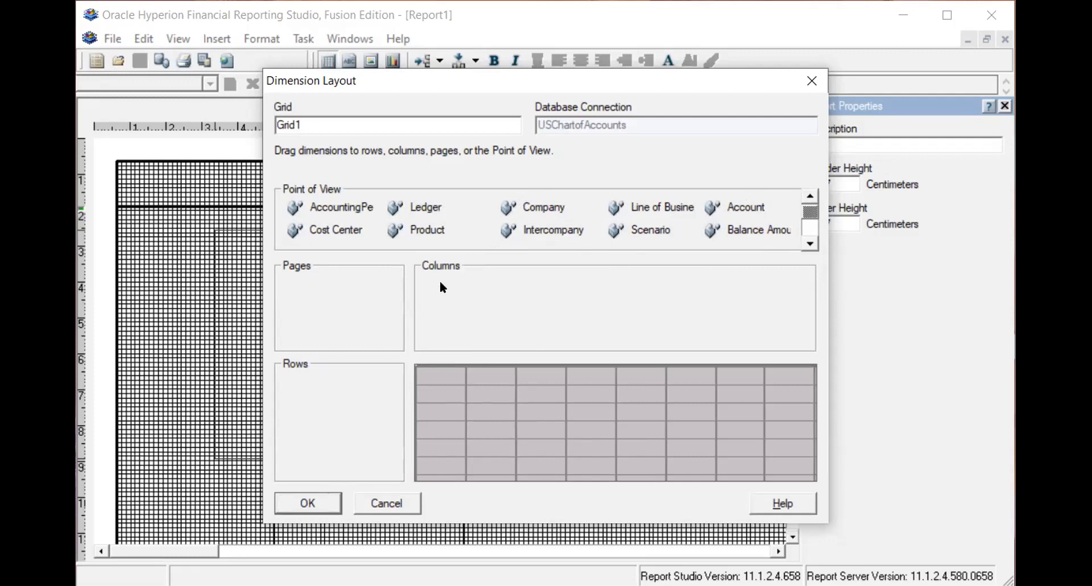
drag(344, 387, 345, 386)
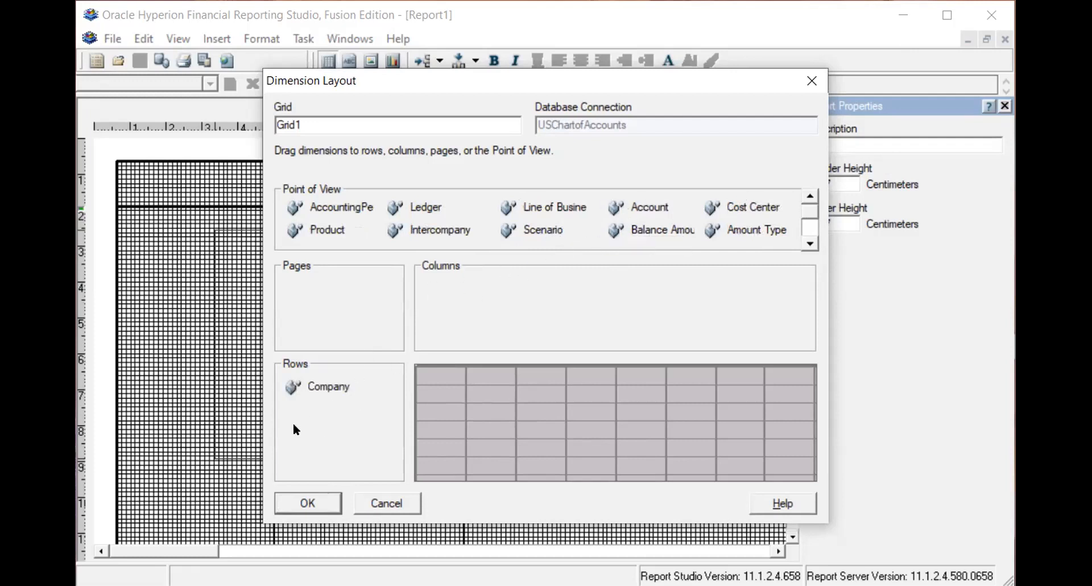
drag(299, 417, 295, 409)
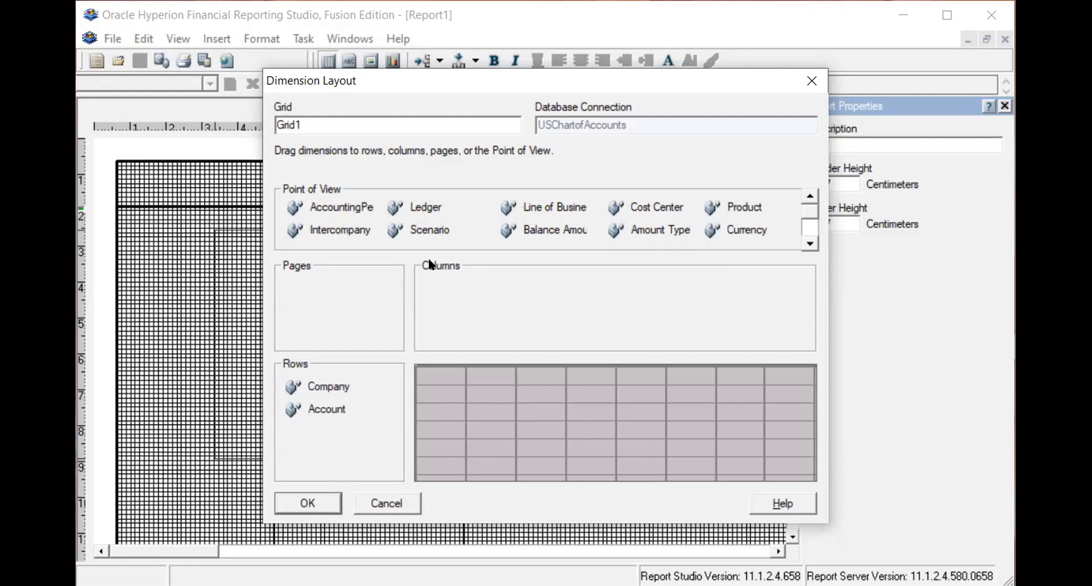
- Put AccountingPeriod in the grid's columns and confirm the dimension layout
drag(423, 296, 424, 296)
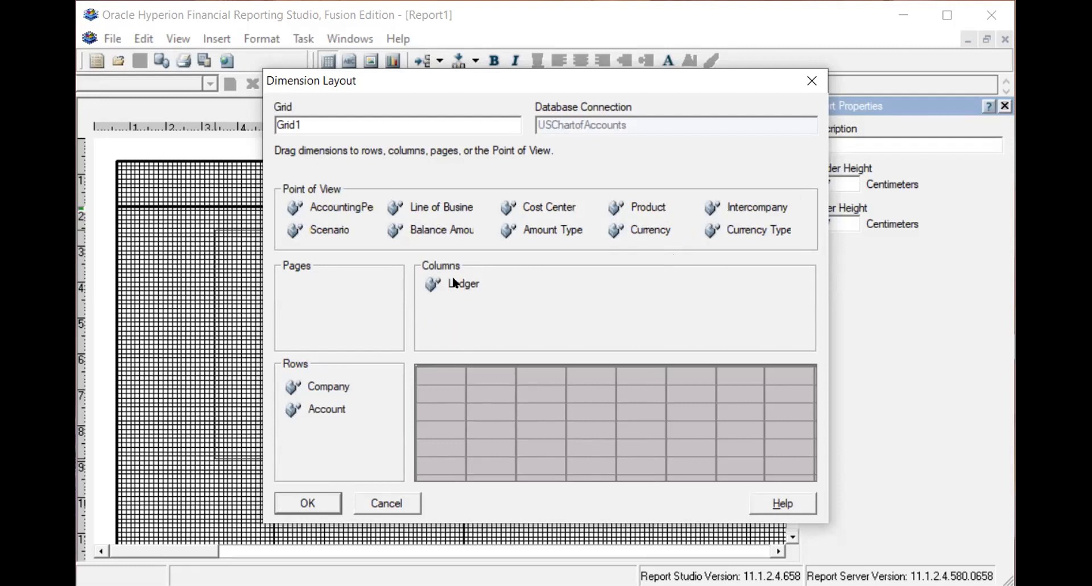
drag(583, 219, 575, 217)
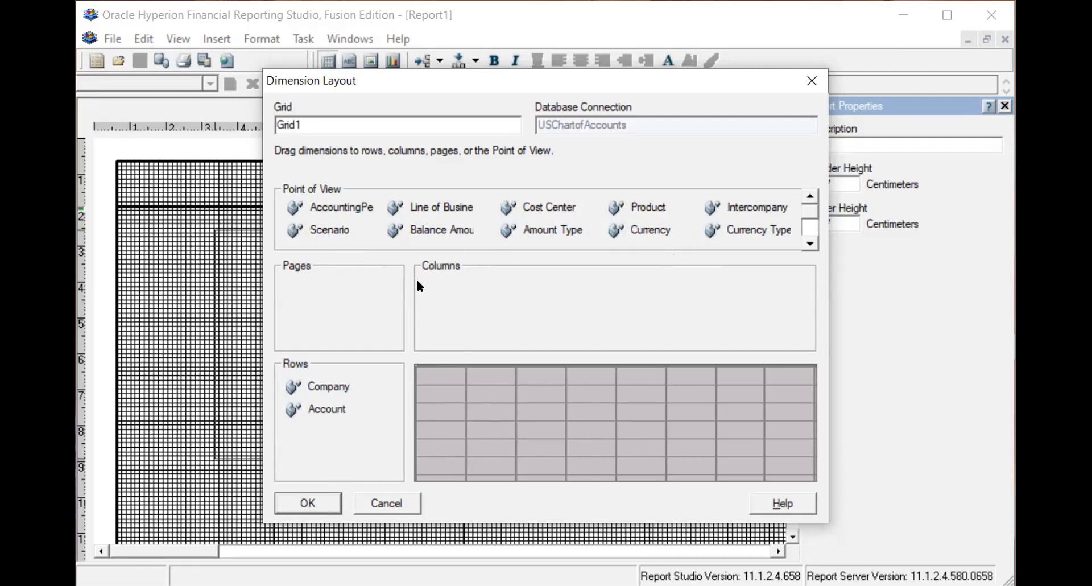
drag(422, 280, 421, 280)
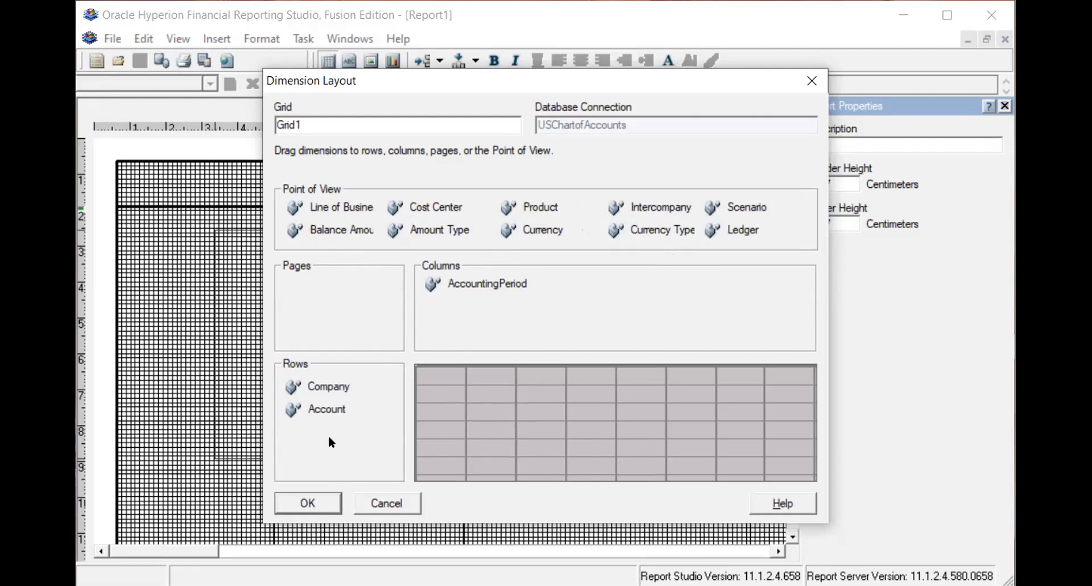
click(318, 504)
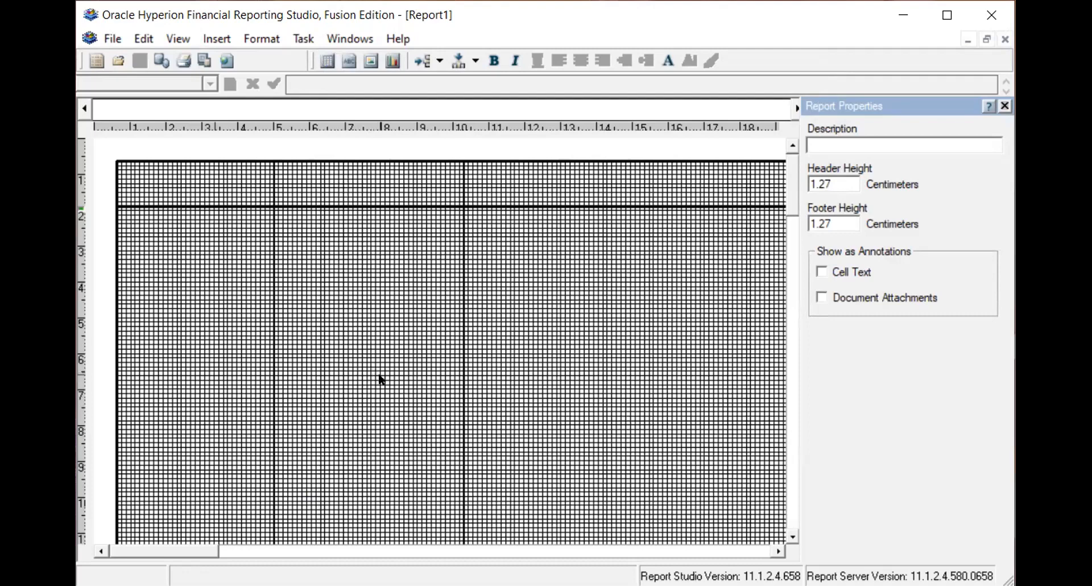
- Return to the implementation project and go to the Create Financial Statements task again
click(940, 12)
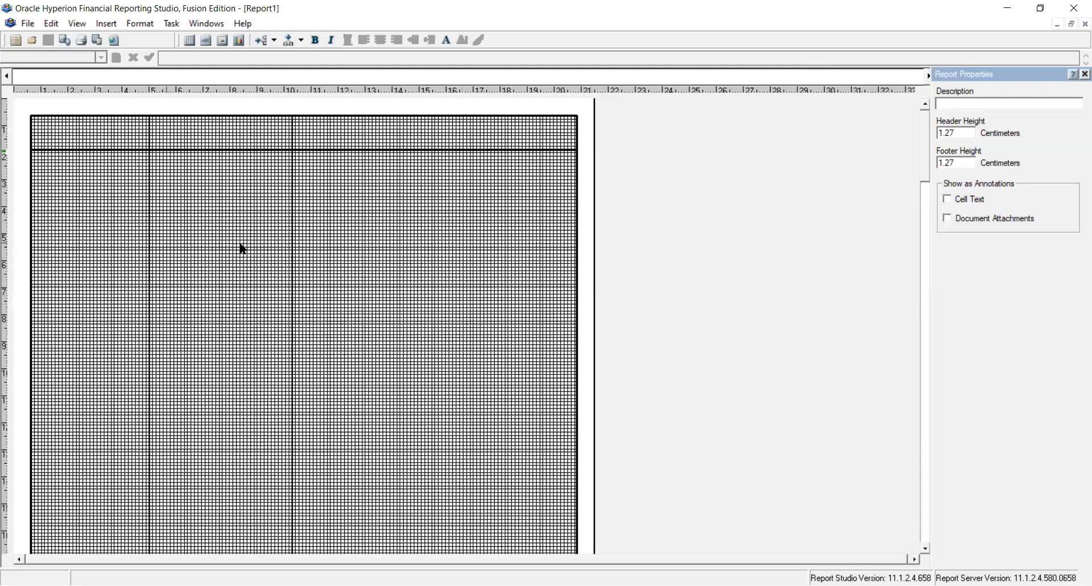
drag(922, 142, 900, 131)
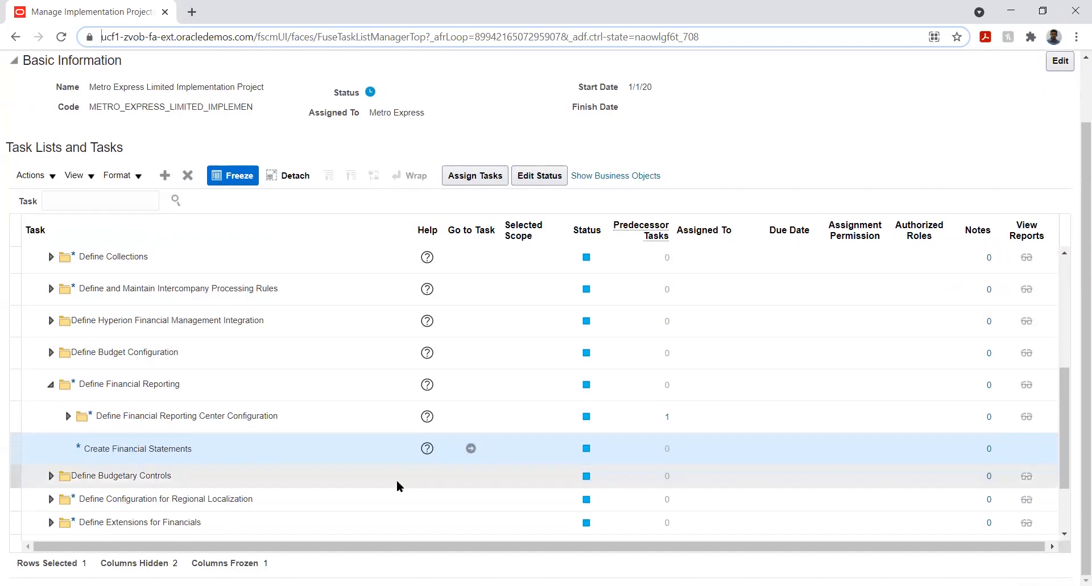
click(471, 449)
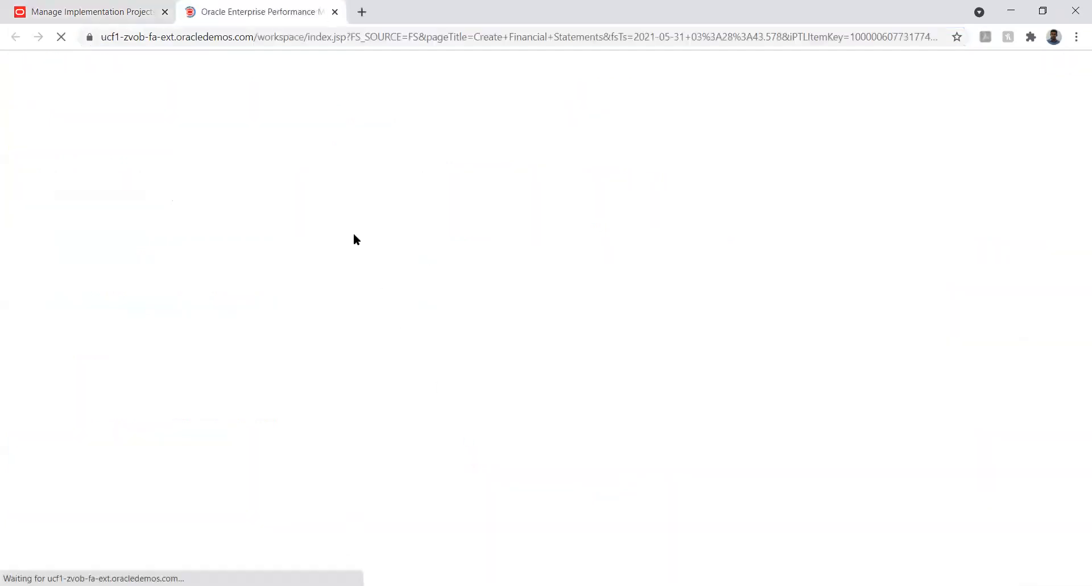
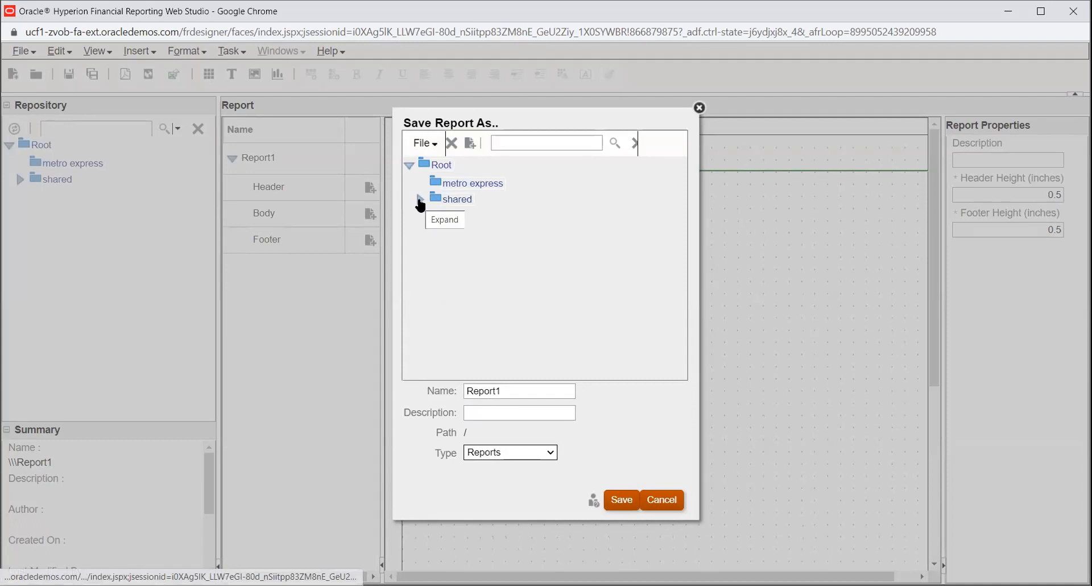
- Try to choose the shared/Financials/_filters folder as the report's save location
click(420, 200)
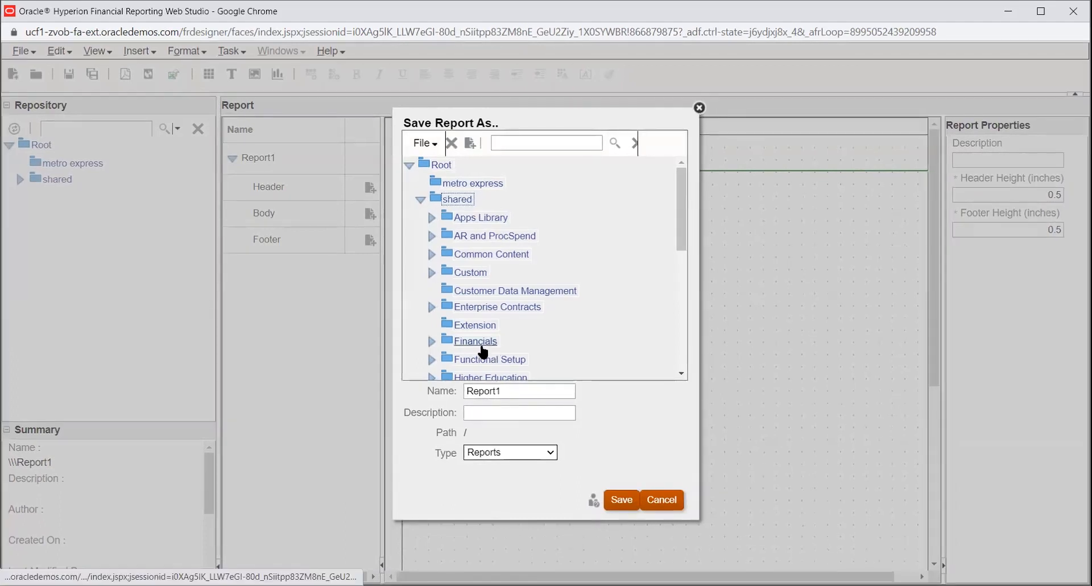
click(430, 342)
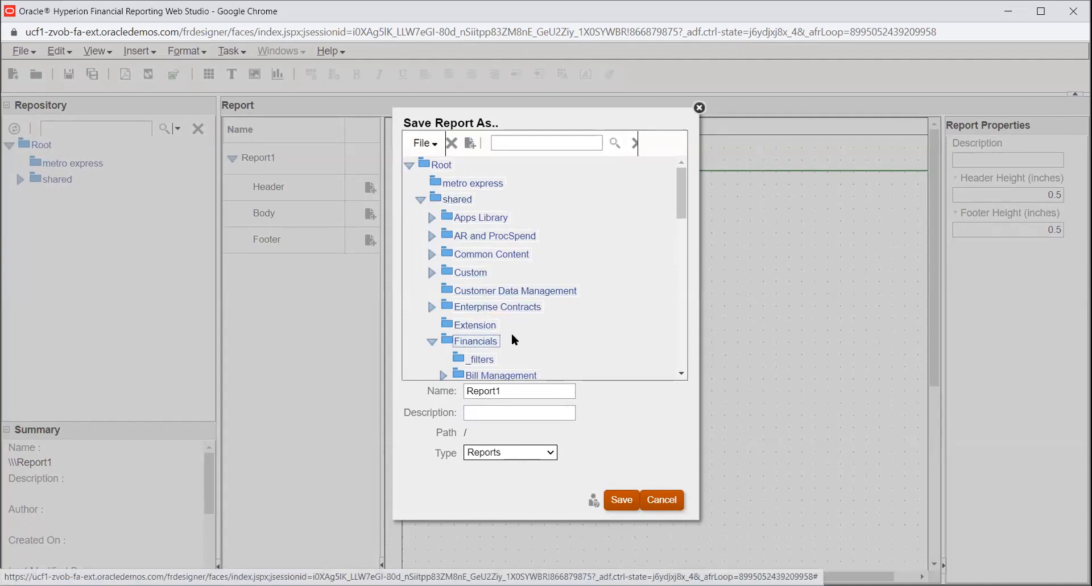
scroll(516, 330, down, 2)
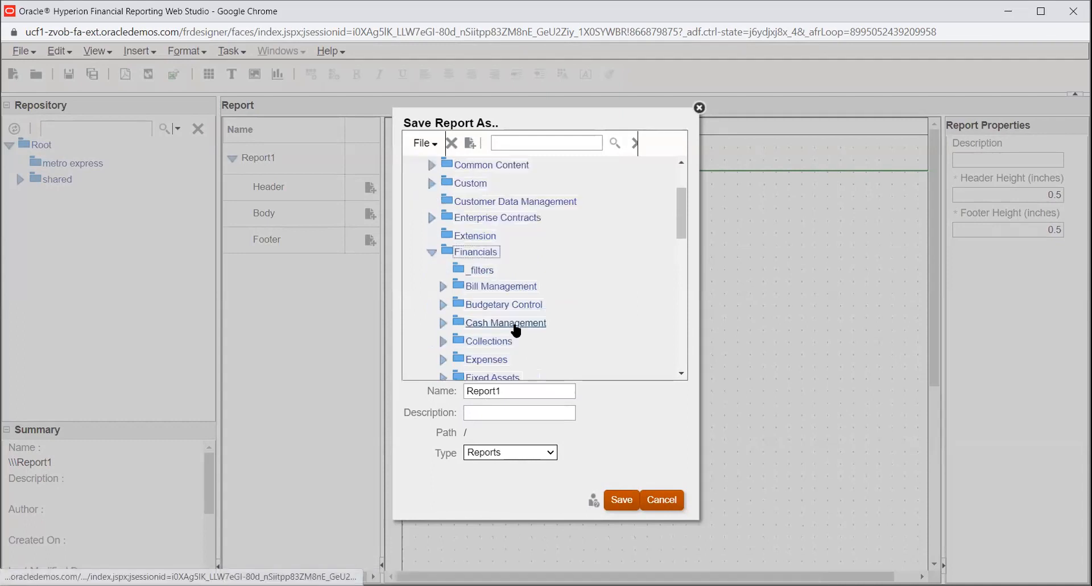
click(478, 273)
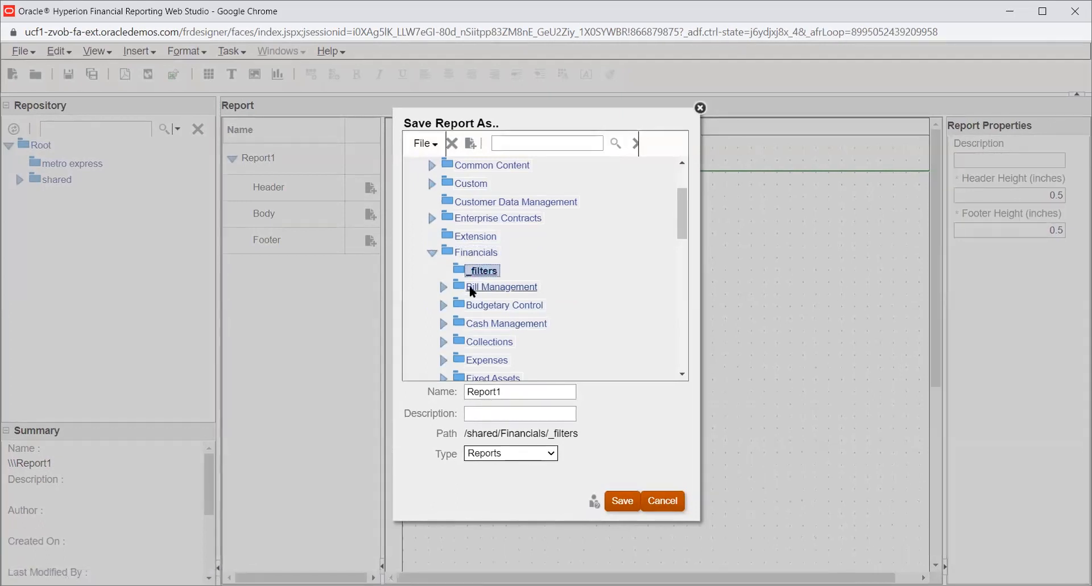
- Name the report Statement, keep the type Reports, and try to save it there
double_click(508, 392)
text(T)
key(BackSpace)
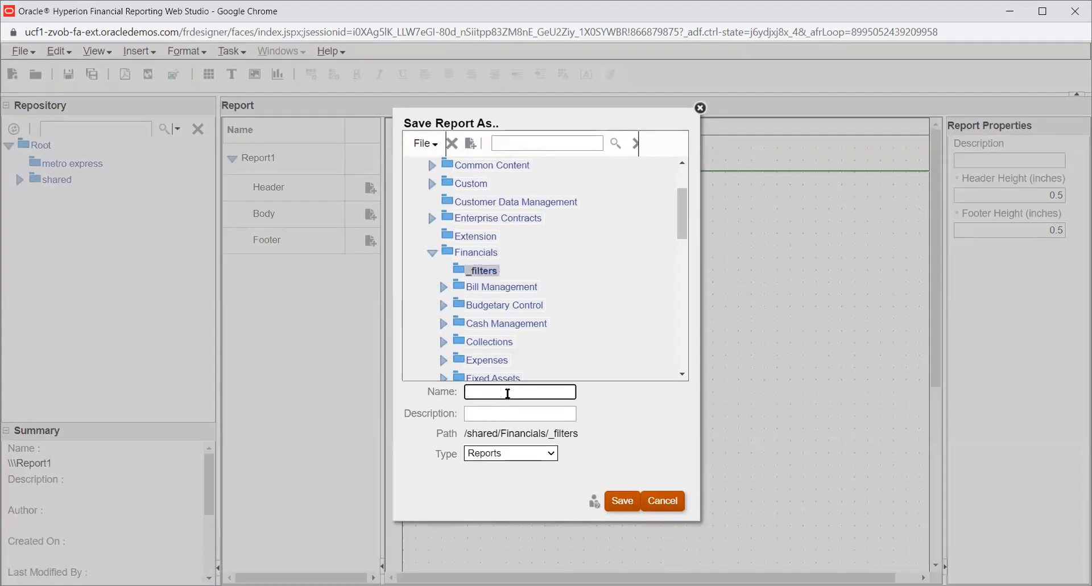
text(Statement)
key(Tab)
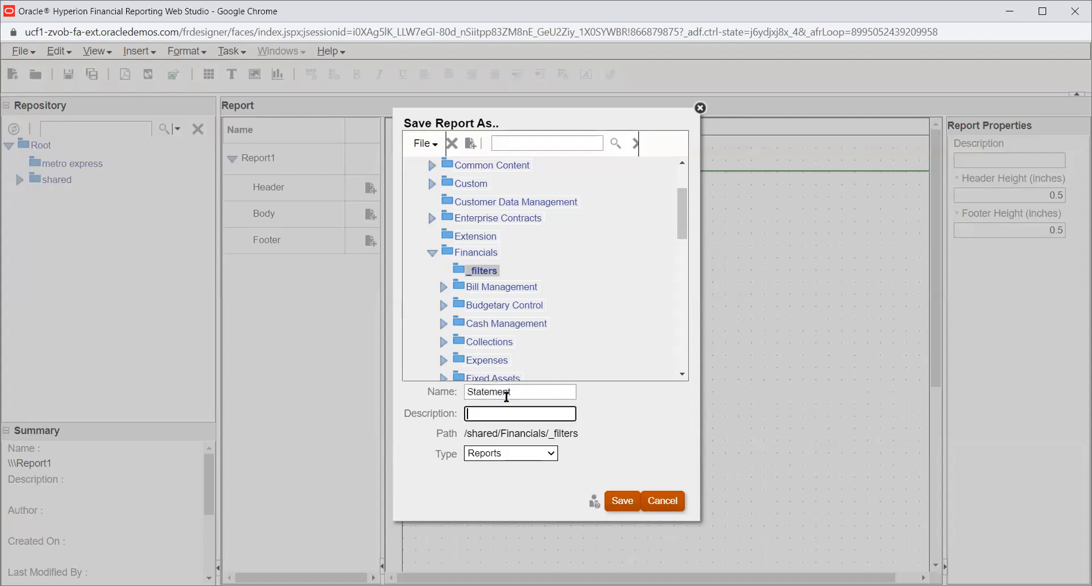
click(524, 453)
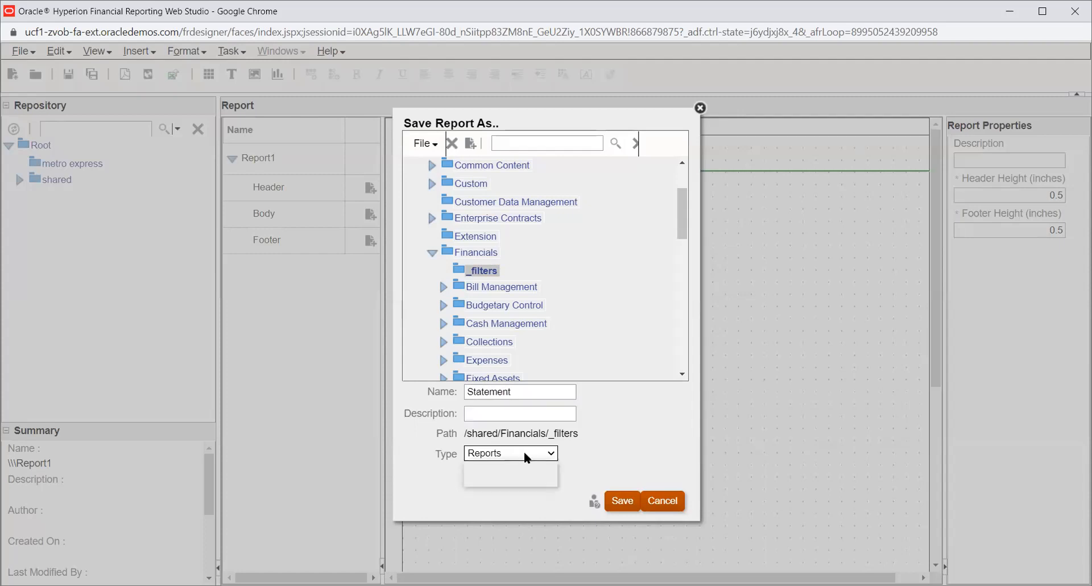
click(601, 460)
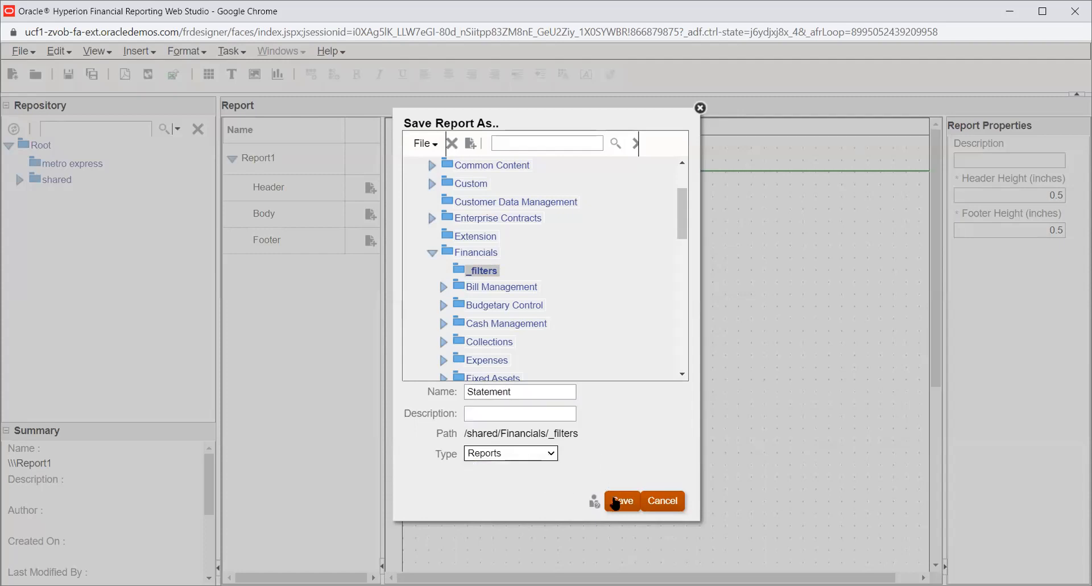
click(619, 503)
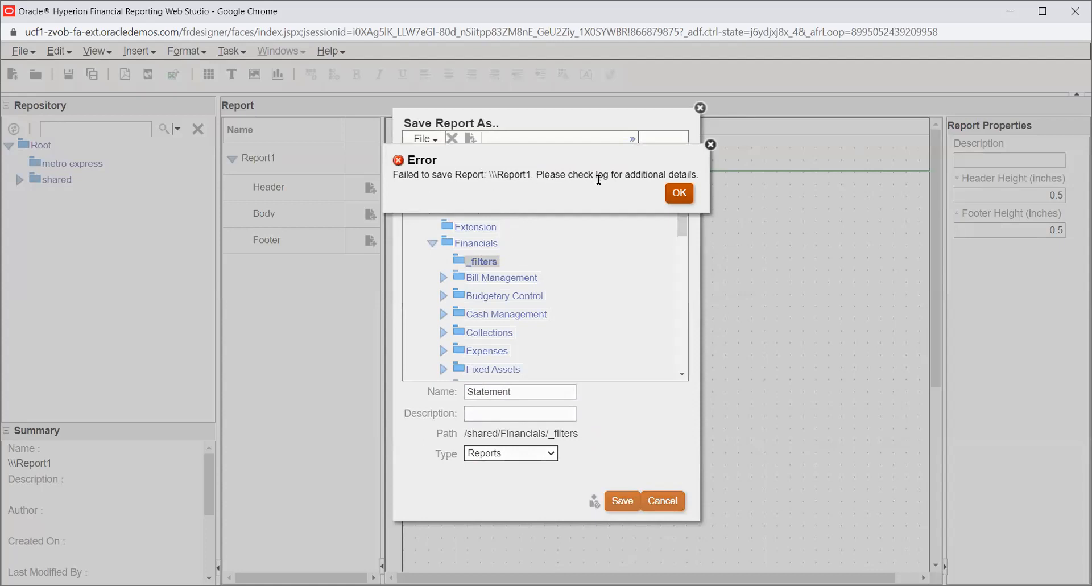
click(678, 193)
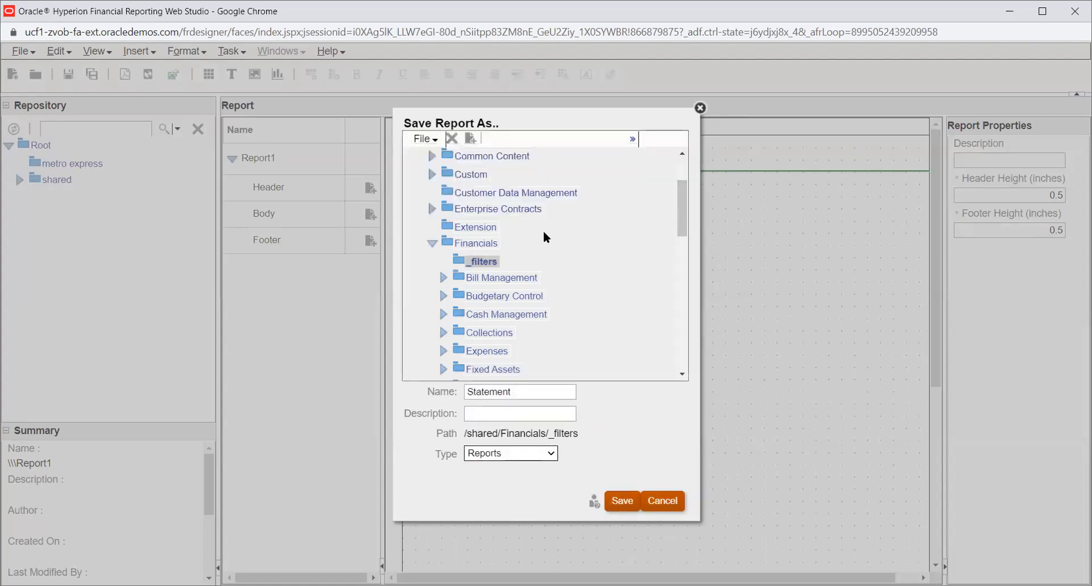
- Save the Statement report into the metro express folder instead
scroll(463, 248, up, 3)
click(459, 174)
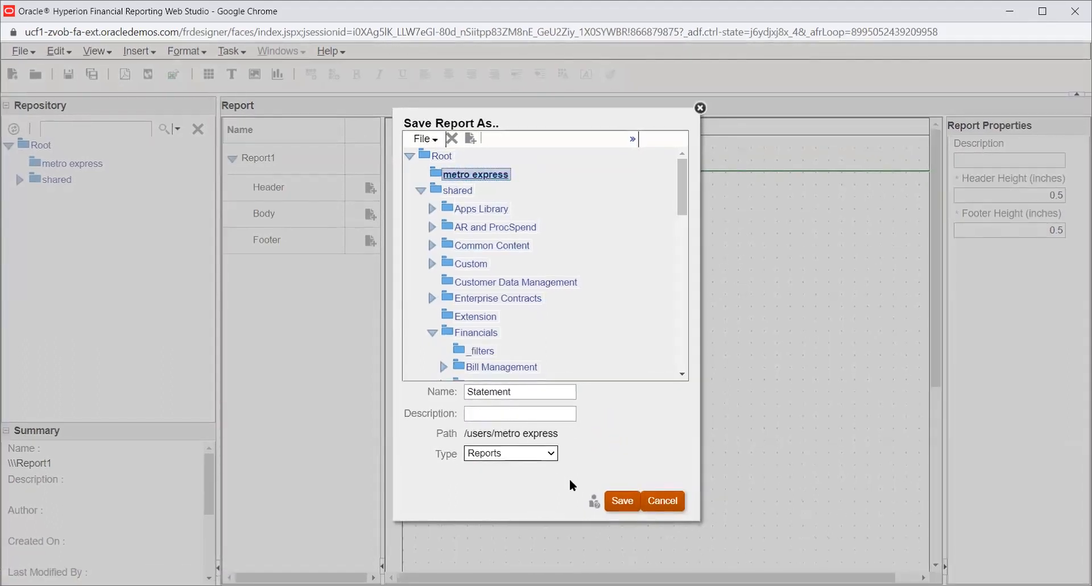
click(618, 501)
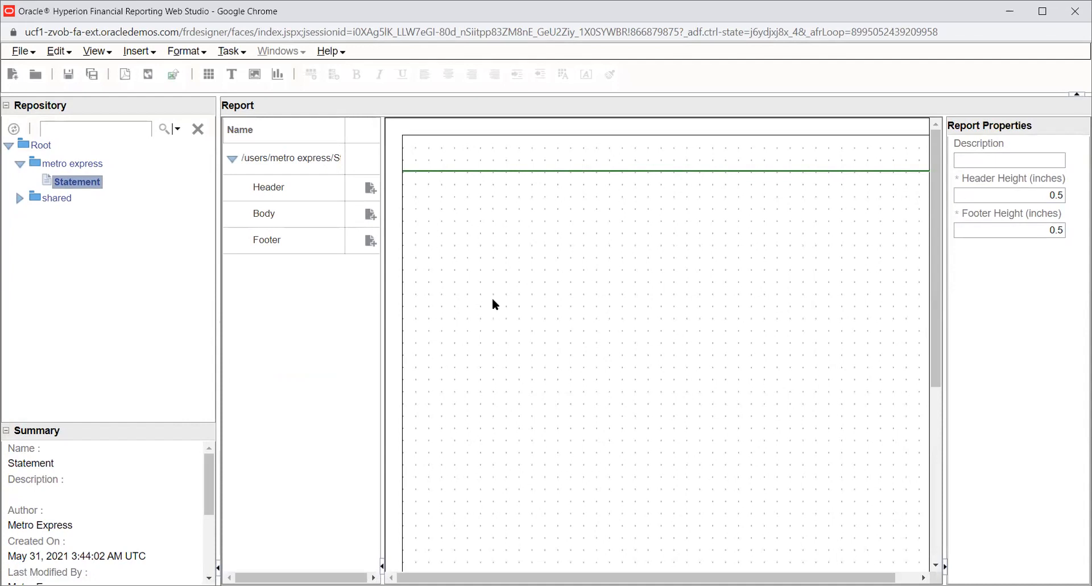
- Insert a grid into the report body, drawing it across the upper part of the page
click(155, 57)
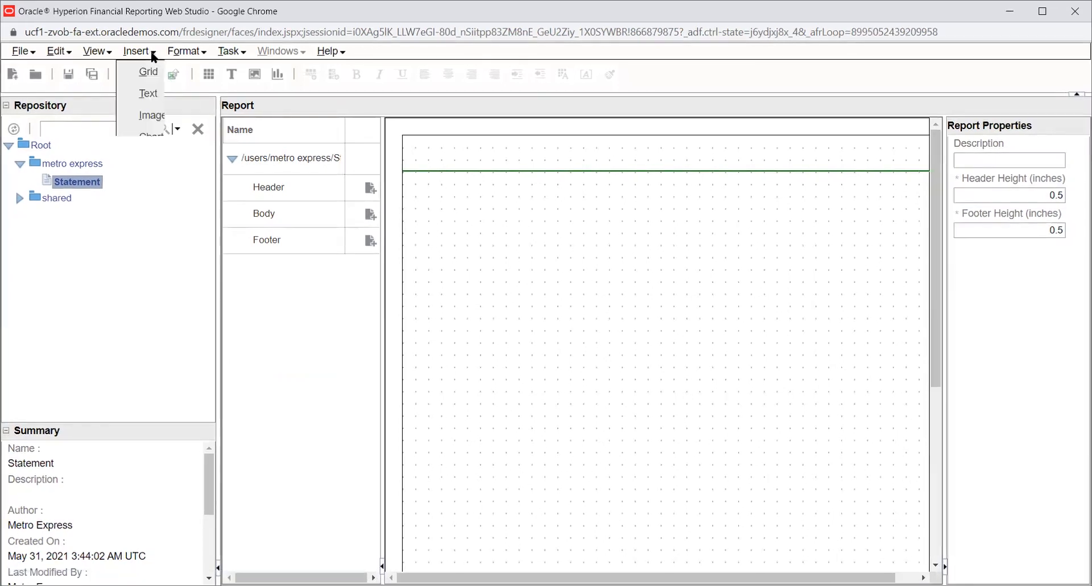
click(155, 74)
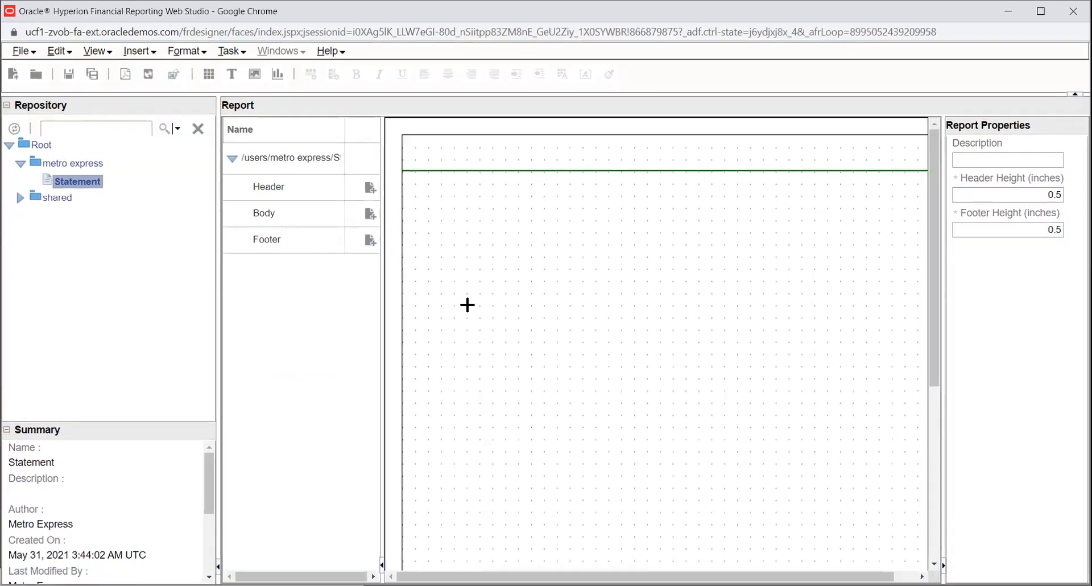
drag(449, 243, 879, 450)
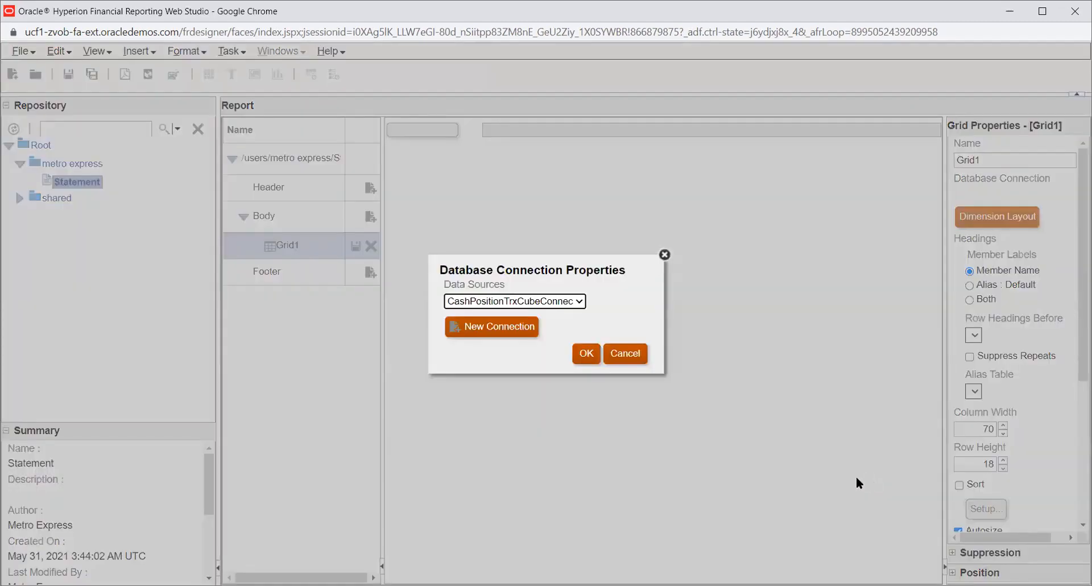
- Choose USChartofAccounts as the new grid's database connection and confirm it
click(496, 303)
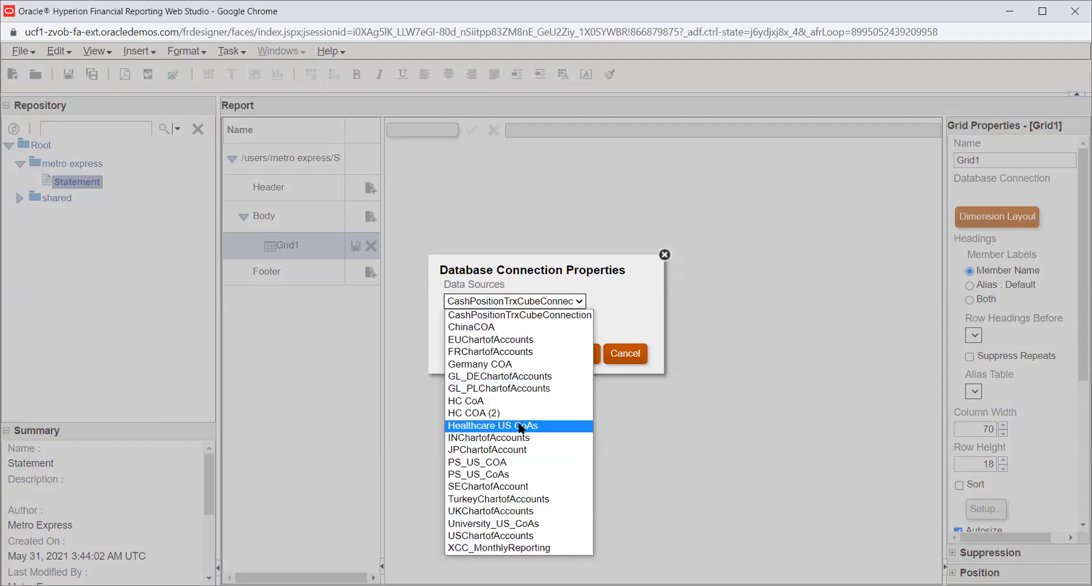
click(521, 536)
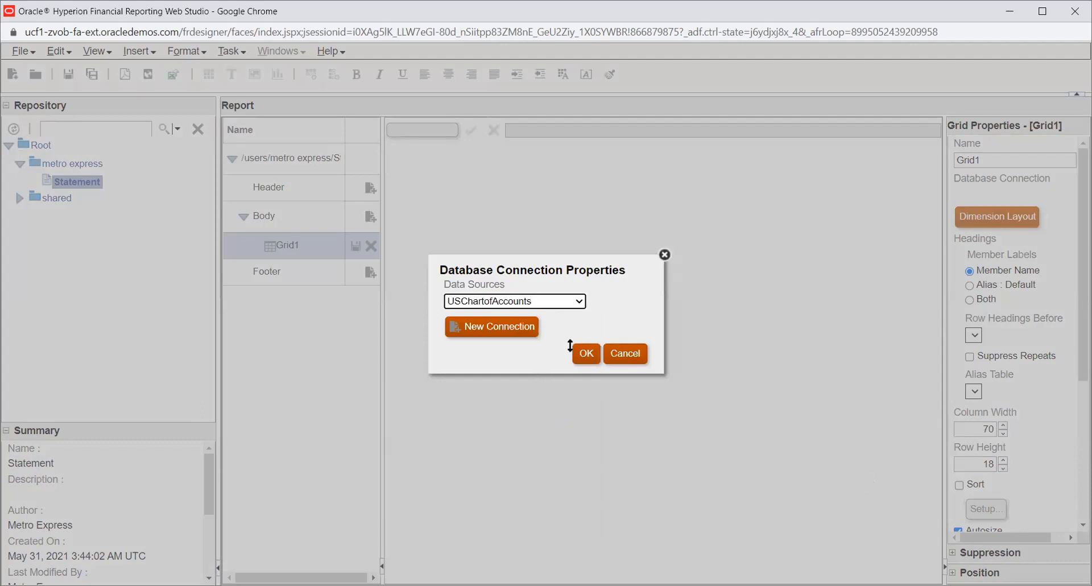
click(587, 355)
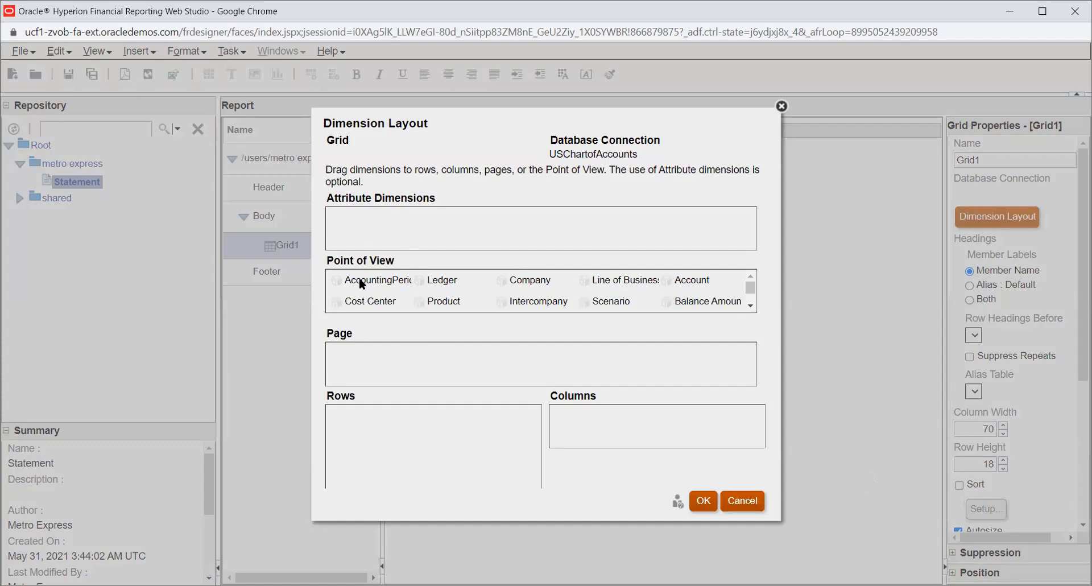
- Place AccountingPeriod in the grid's columns and Company and Account in its rows
drag(346, 284, 554, 411)
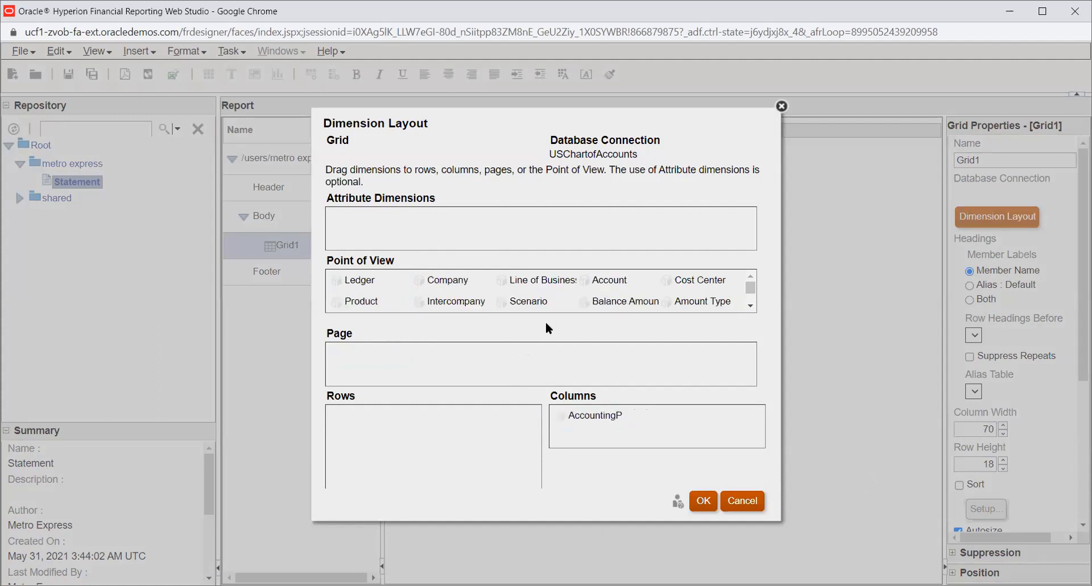
drag(438, 283, 360, 419)
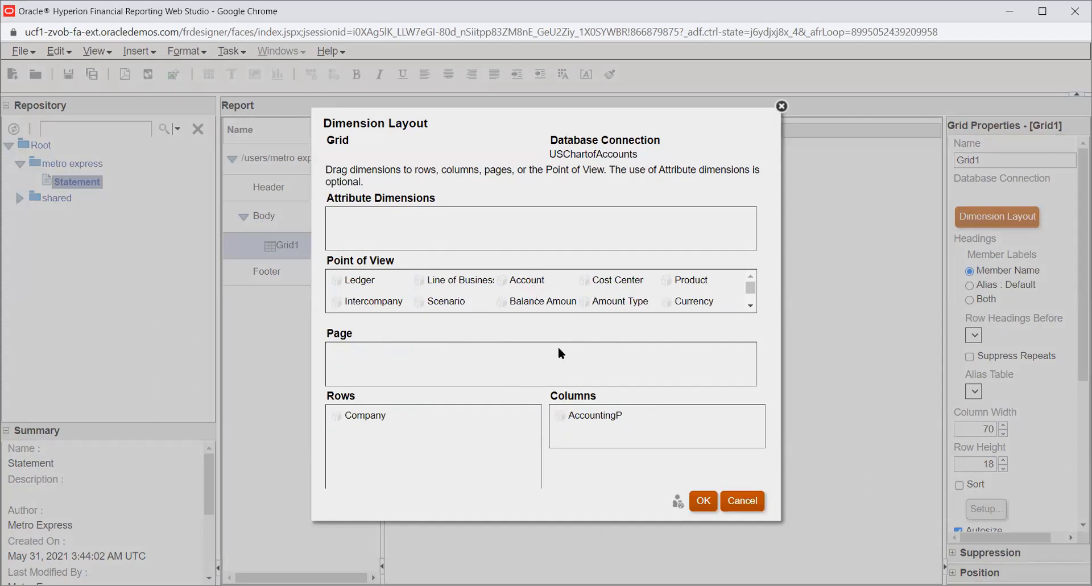
click(749, 307)
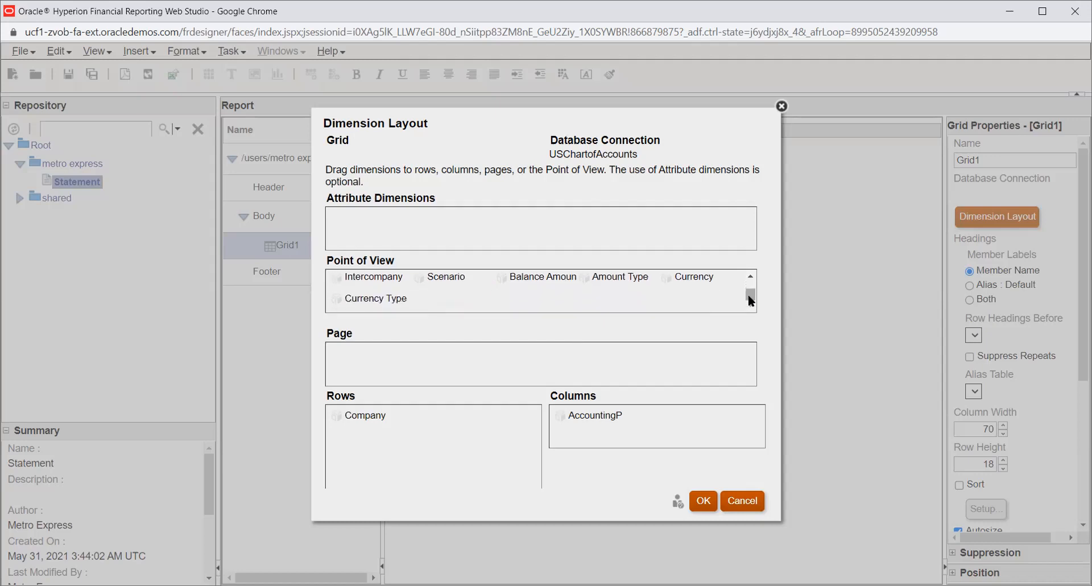
click(750, 278)
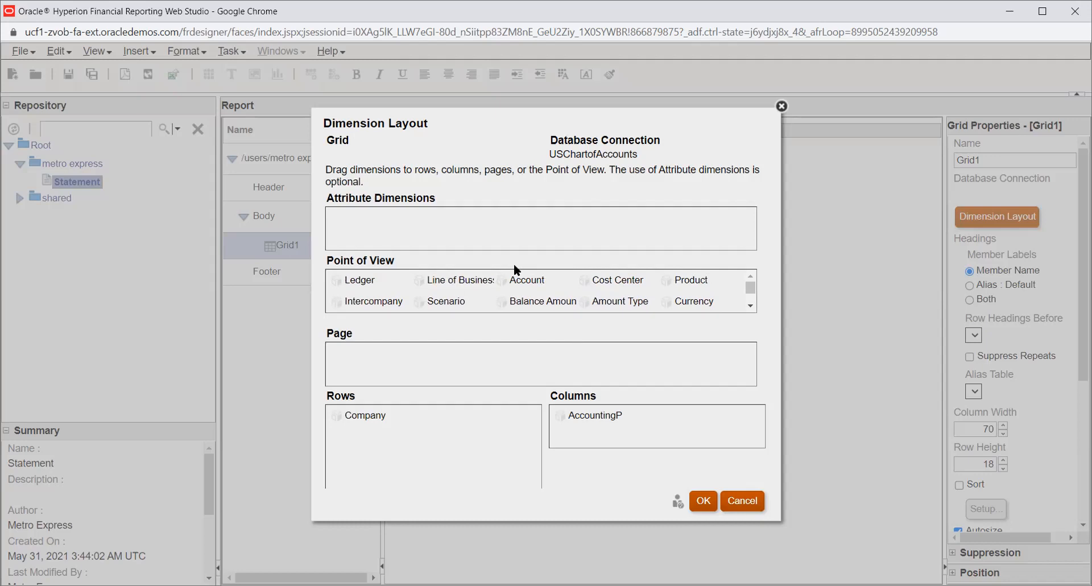
drag(442, 391, 356, 446)
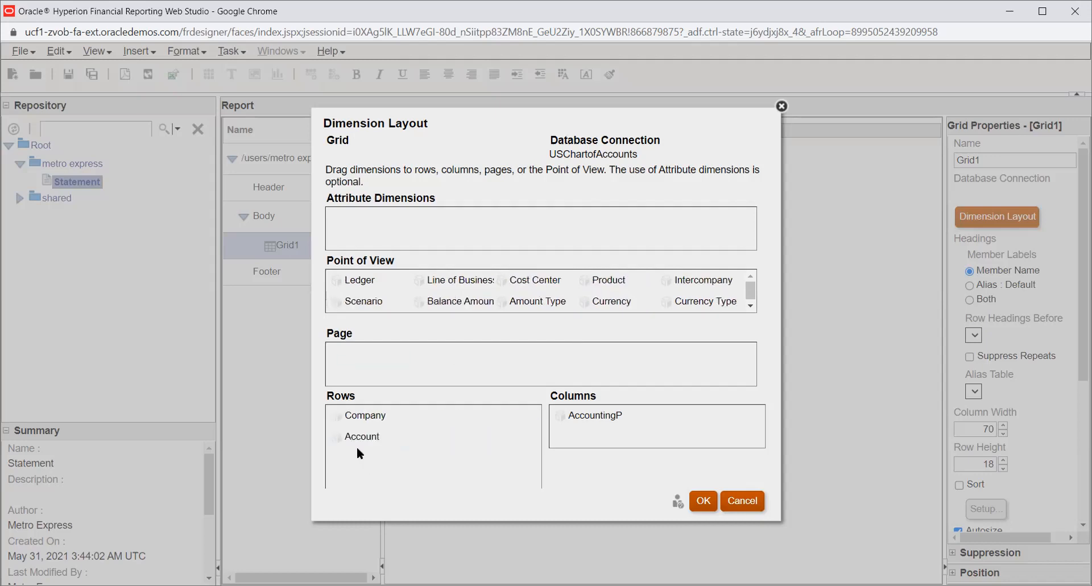
click(750, 306)
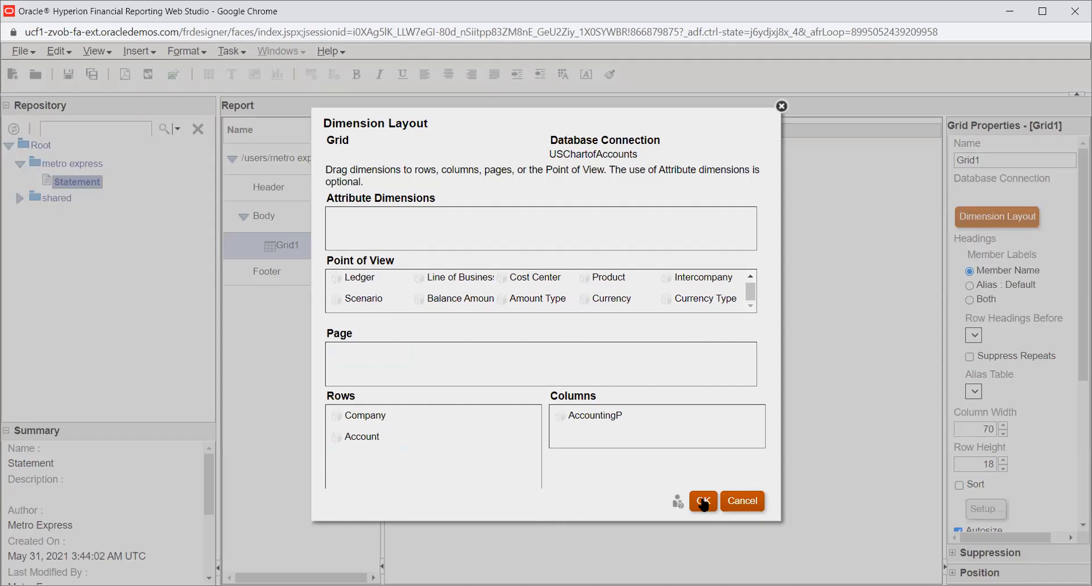
- Move Company back to the point of view and confirm the dimension layout
click(353, 415)
drag(353, 415, 396, 302)
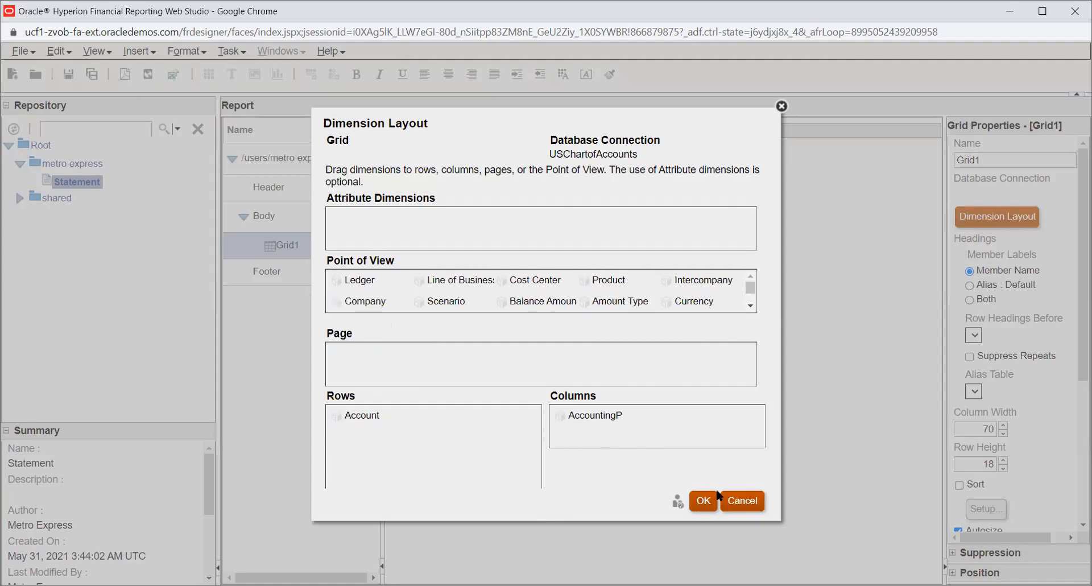
click(702, 502)
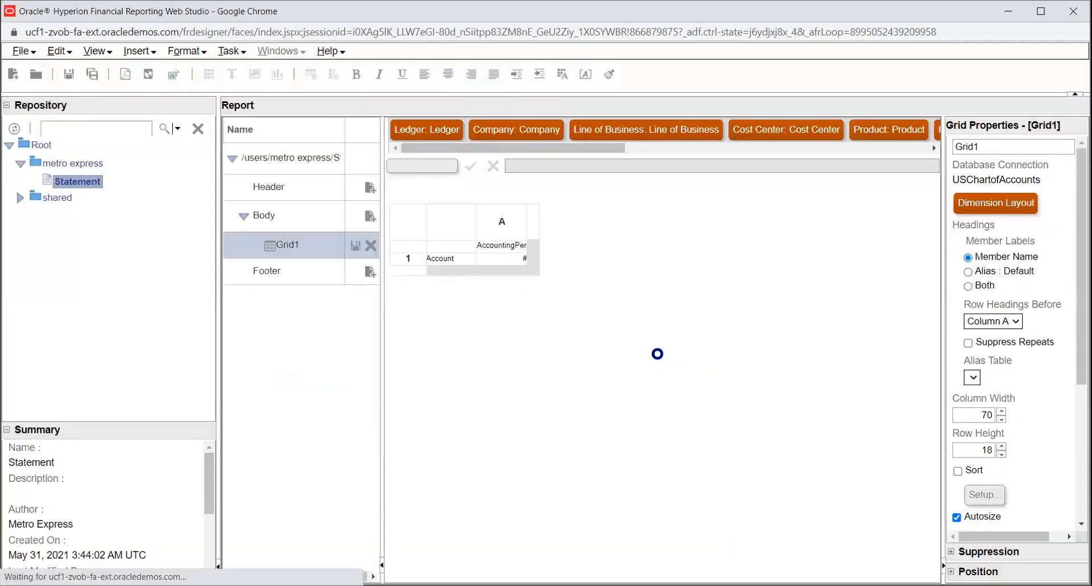
click(452, 258)
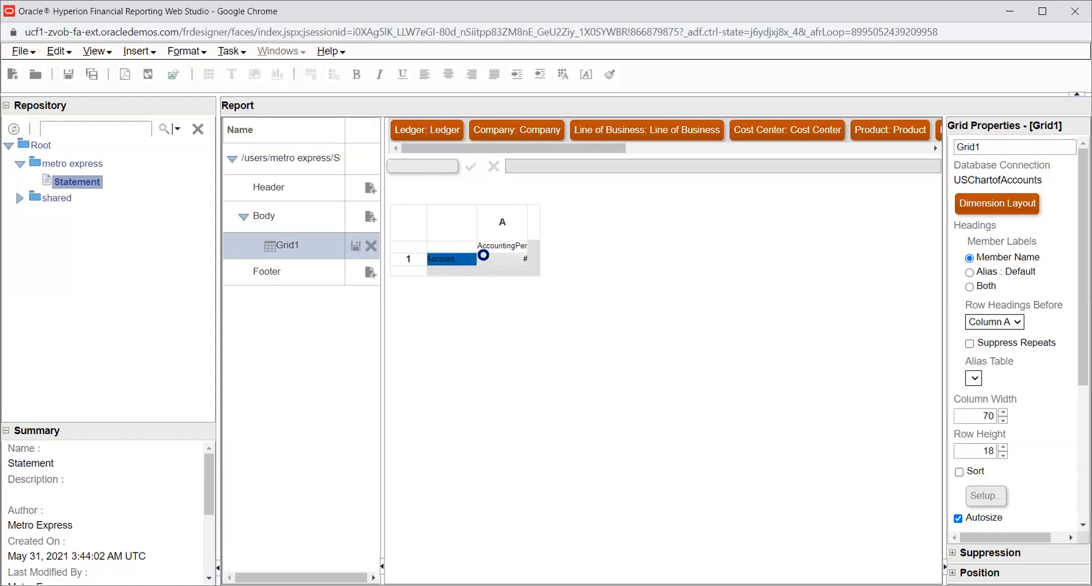
click(491, 248)
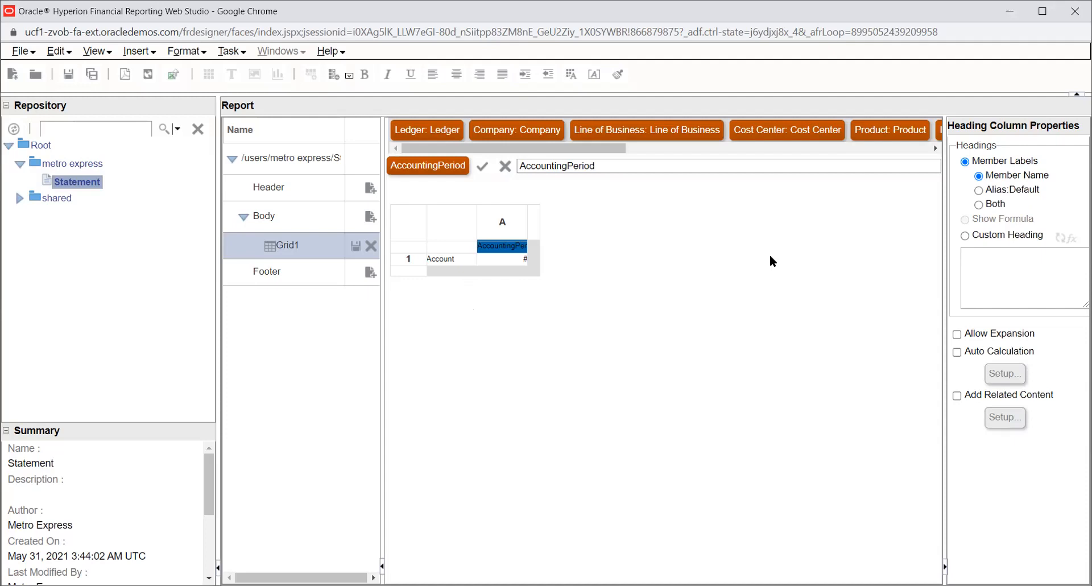
click(532, 272)
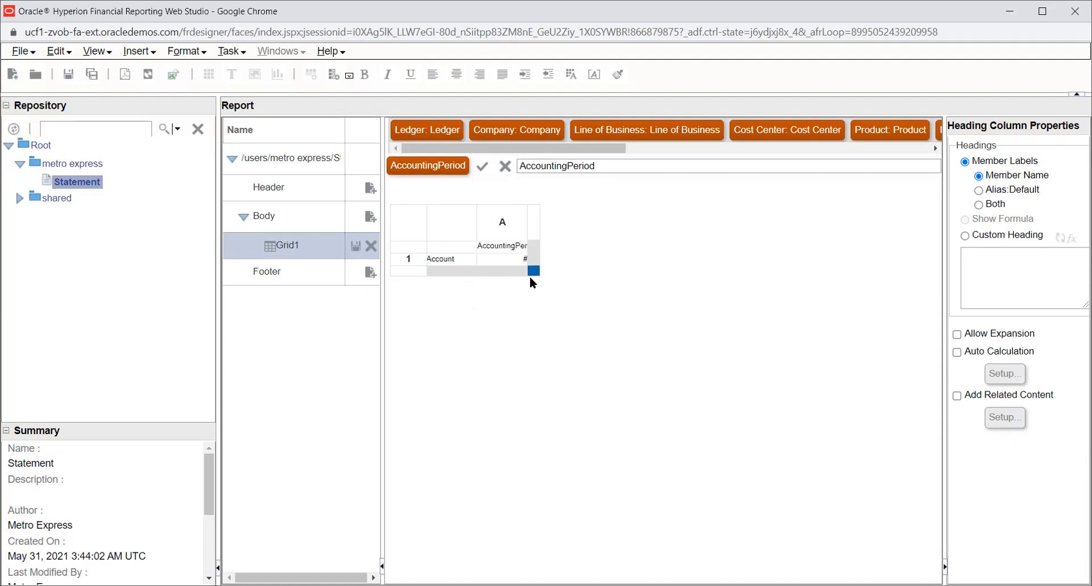
click(422, 254)
- Try to insert a text object into the report
click(156, 56)
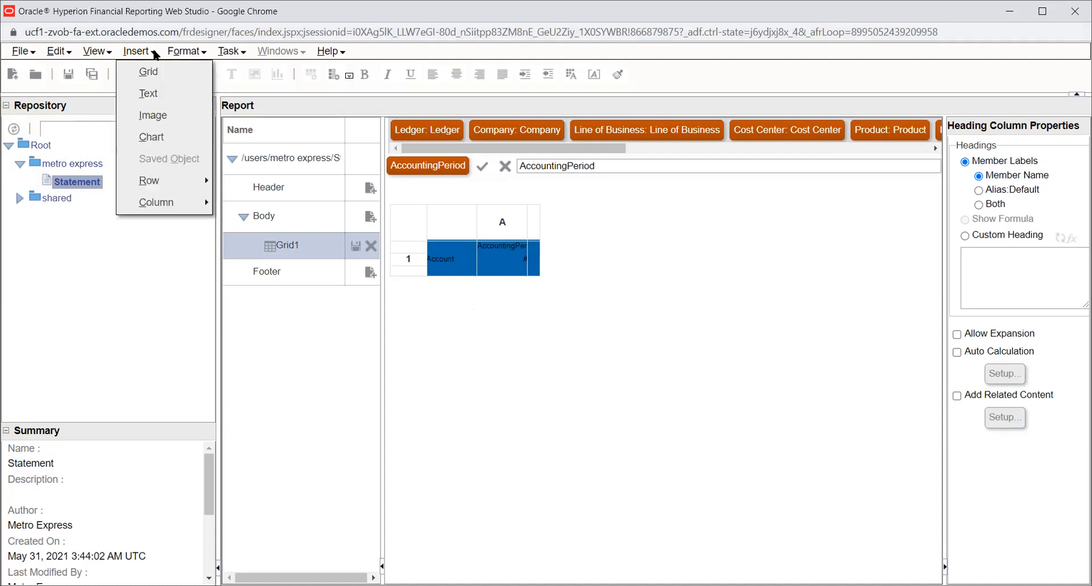
click(147, 94)
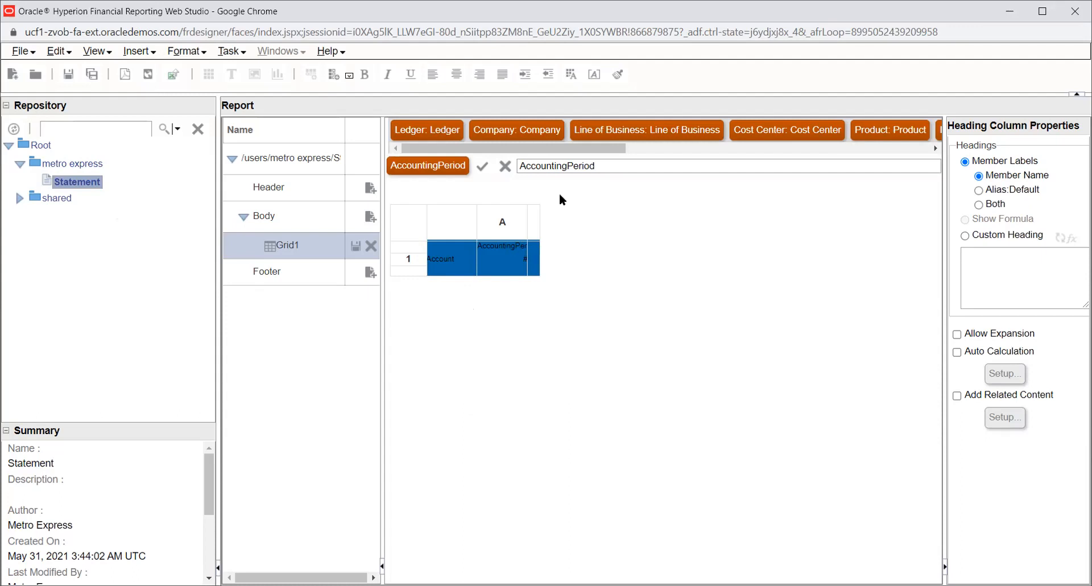
click(153, 54)
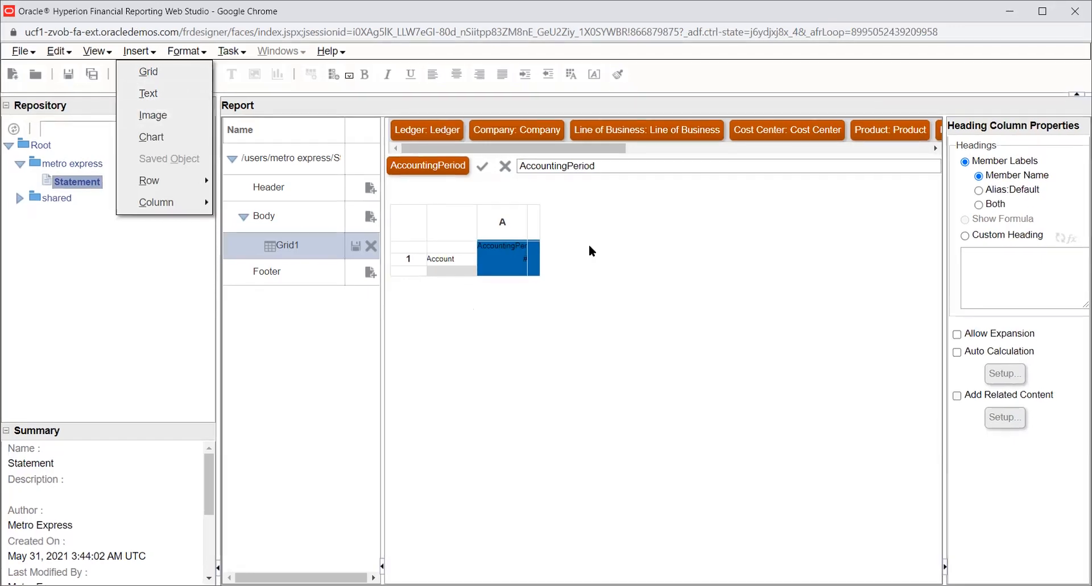
click(146, 95)
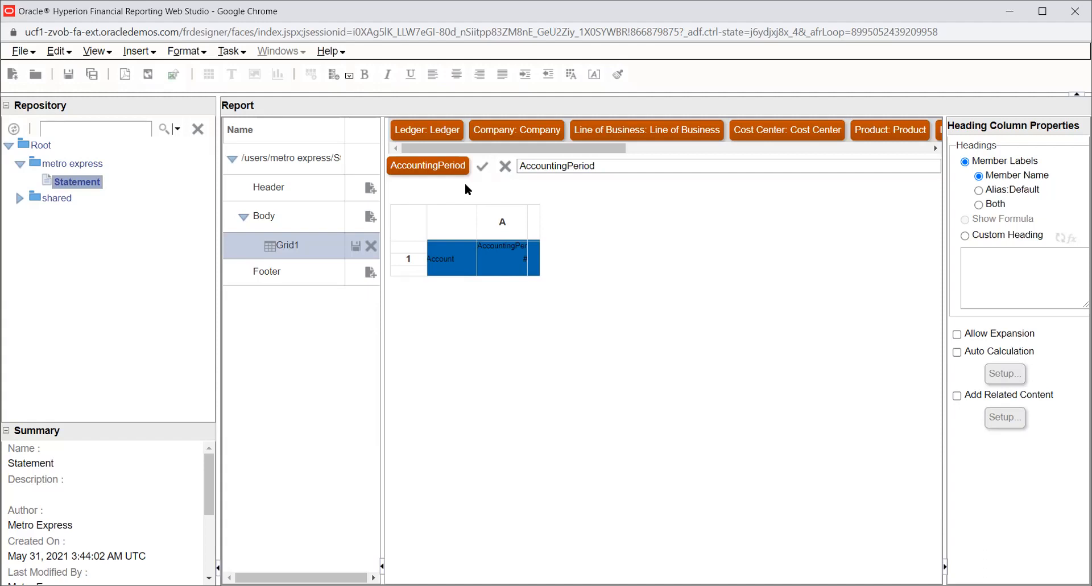
drag(465, 183, 620, 214)
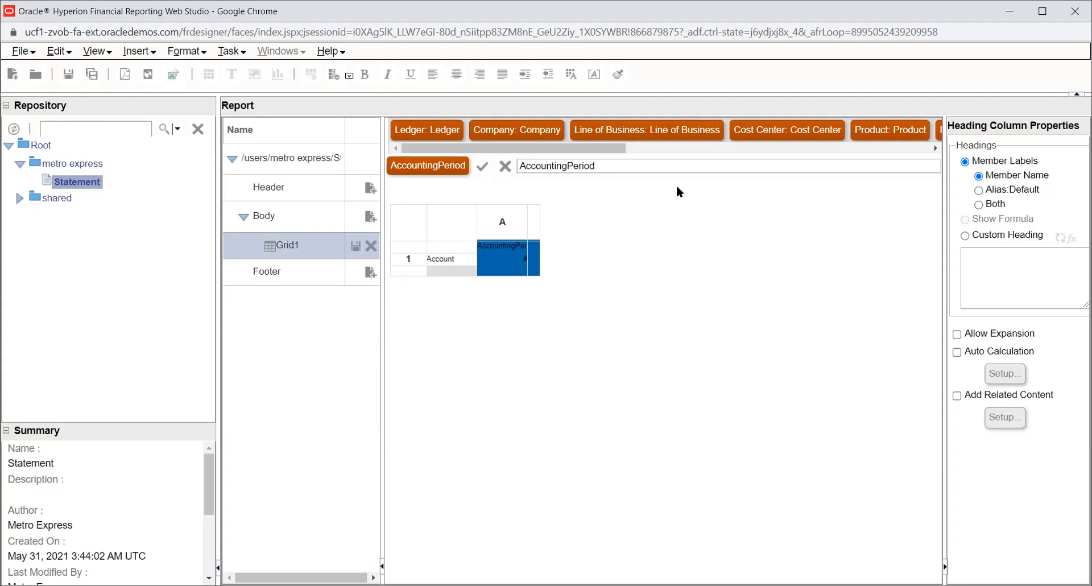
- Choose 01-21, 02-21 and 03-21 under 2021 Qtr1-21 as the AccountingPeriod column members, removing the AccountingPeriod parent from the selection
click(434, 172)
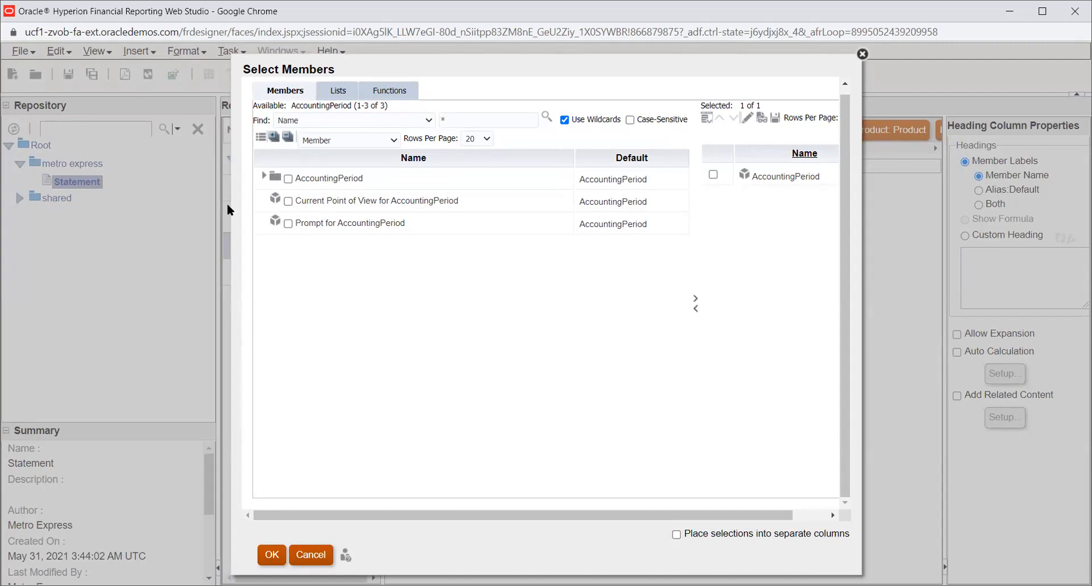
click(263, 176)
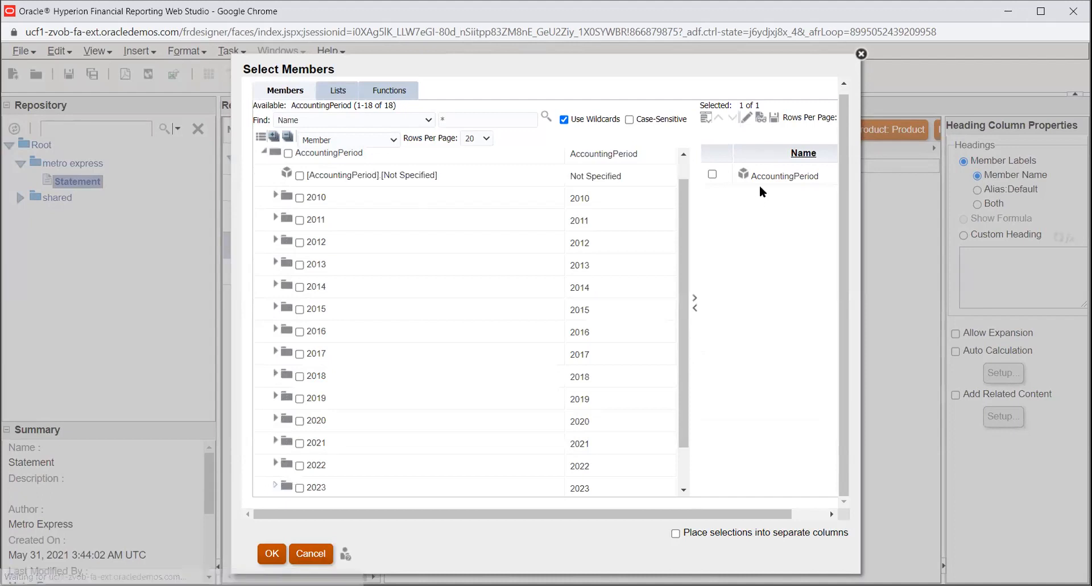
click(714, 175)
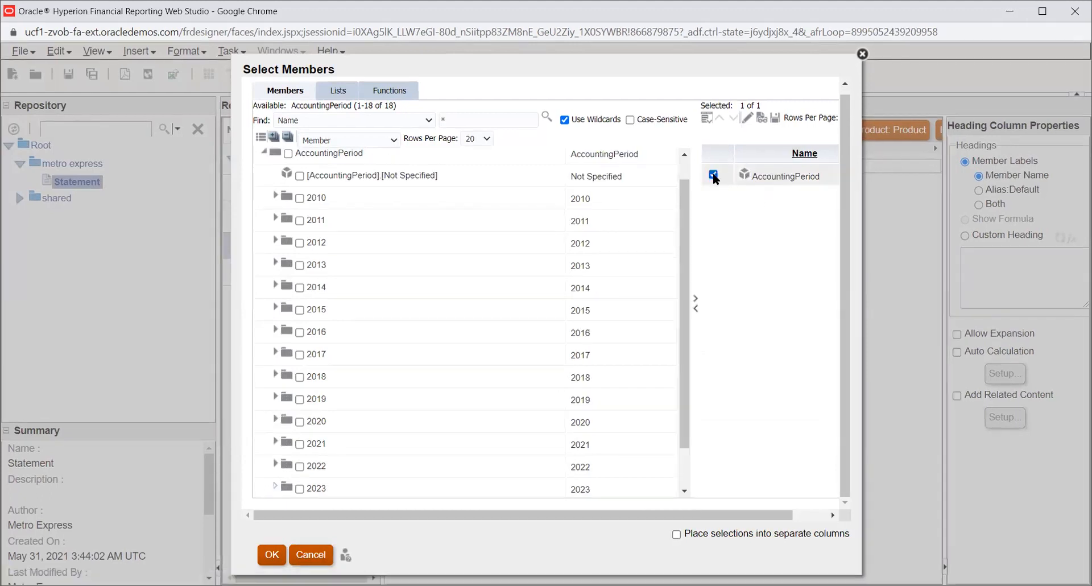
click(713, 175)
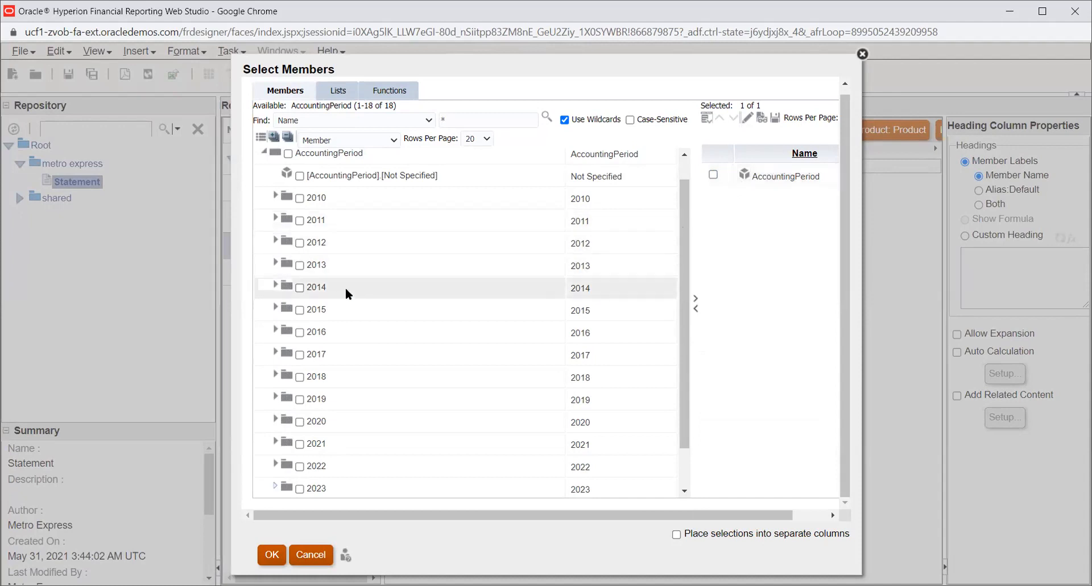
scroll(346, 289, down, 1)
click(276, 393)
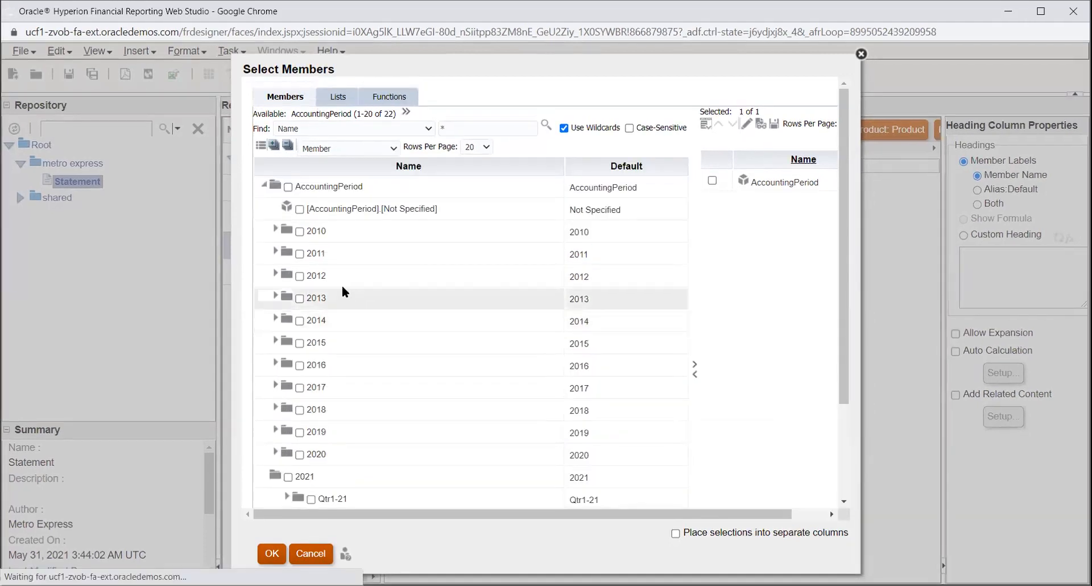
scroll(268, 210, down, 3)
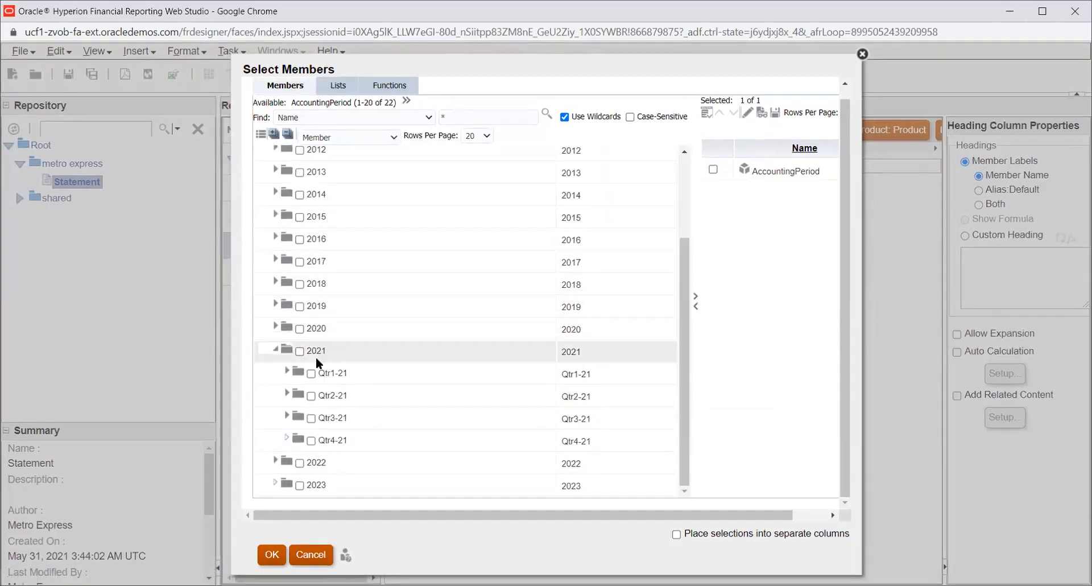
click(286, 372)
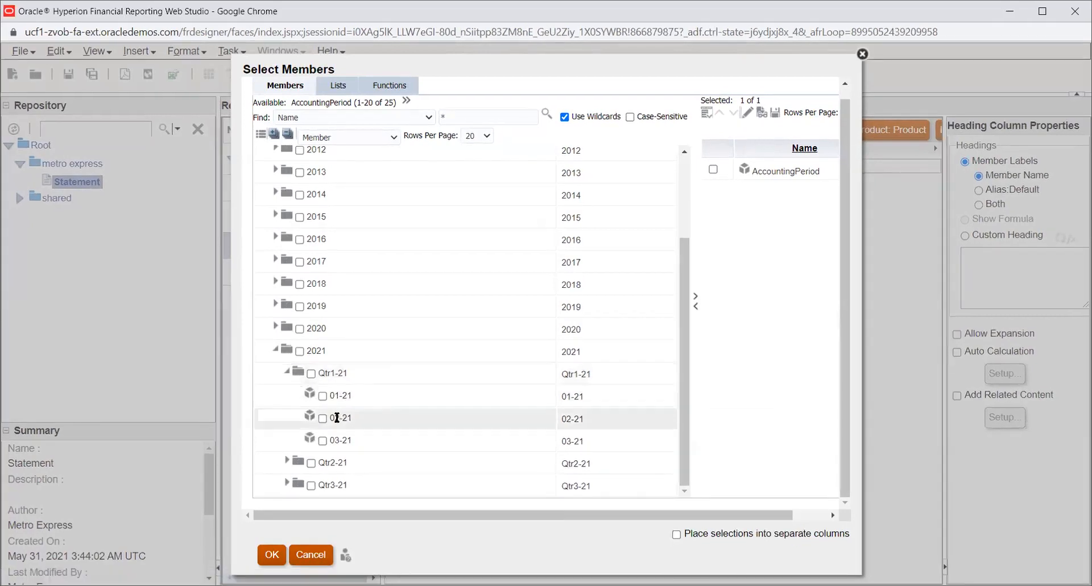
click(321, 441)
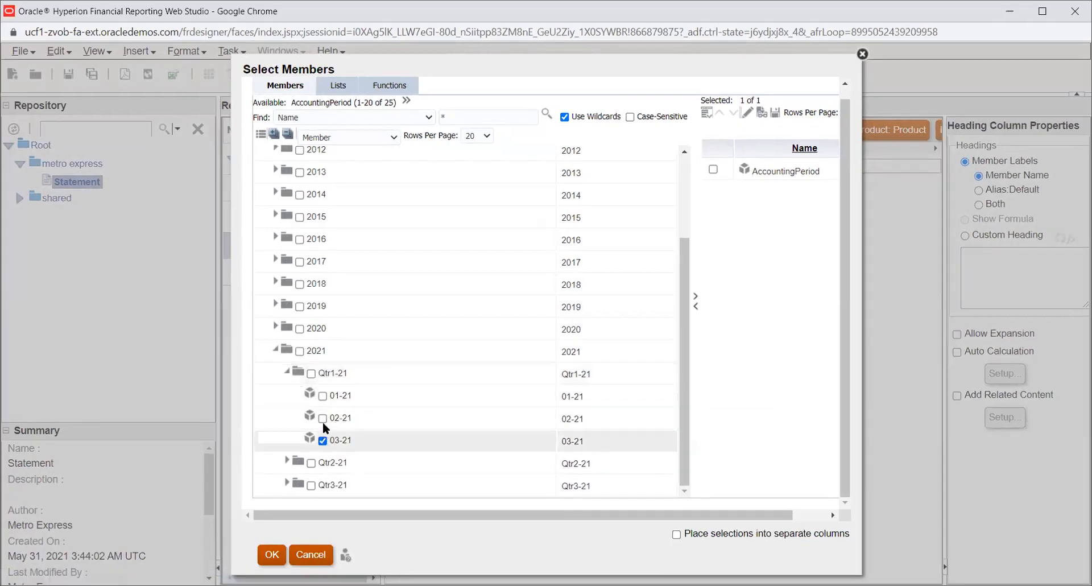
click(323, 418)
click(322, 395)
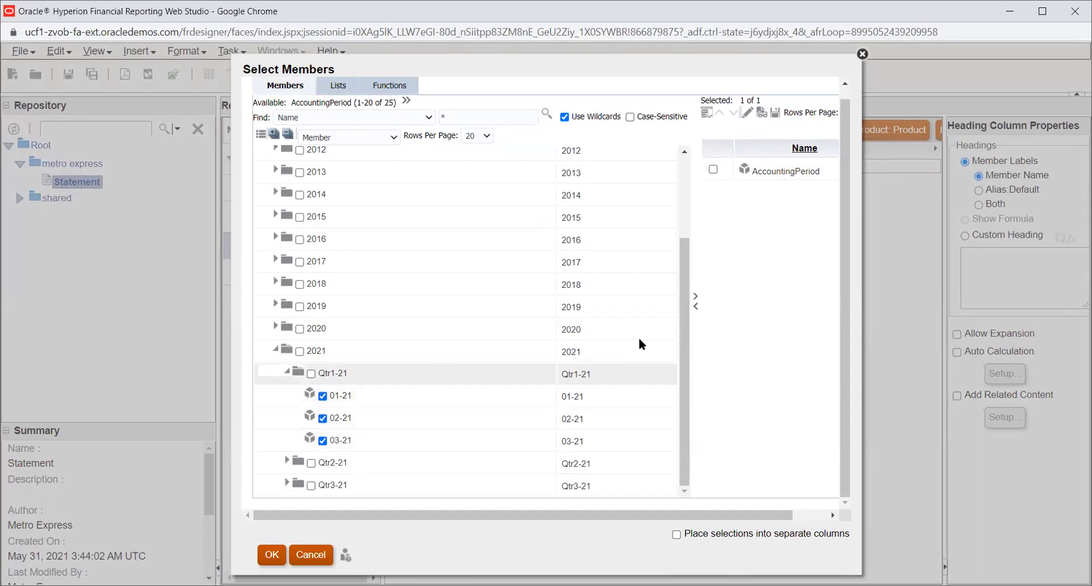
click(695, 296)
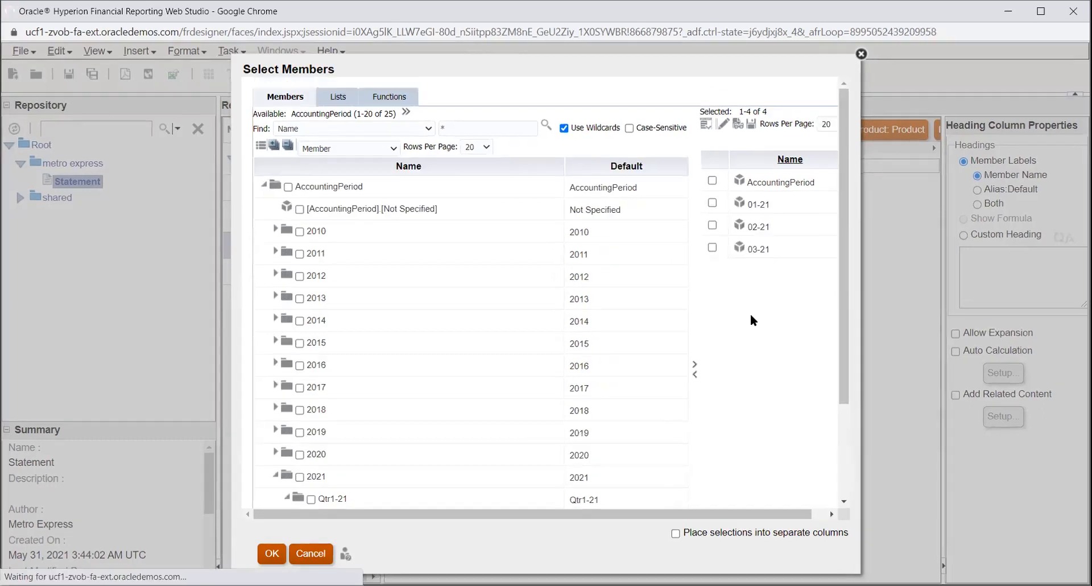
click(709, 169)
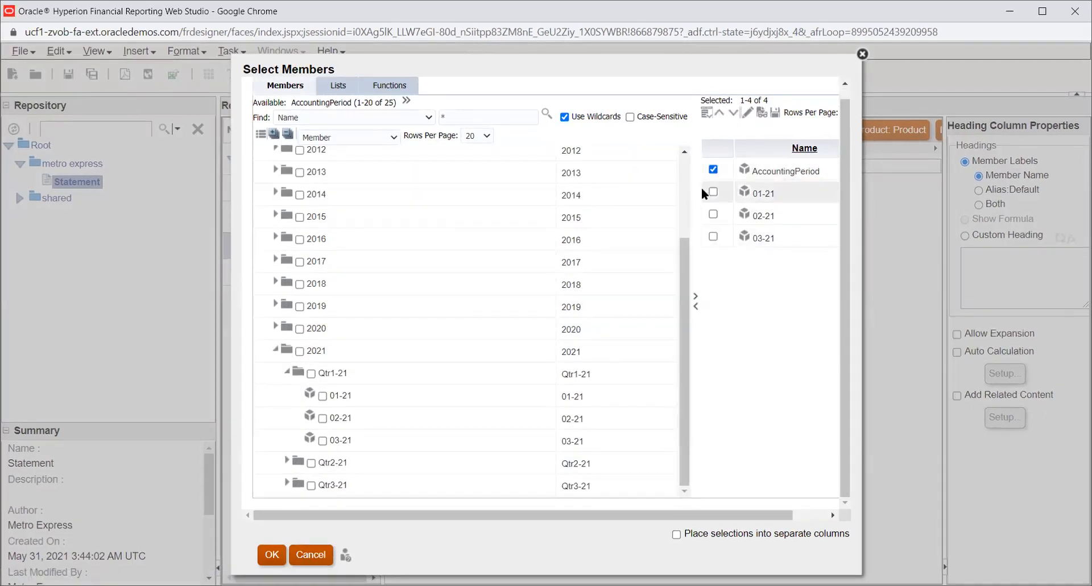
click(694, 307)
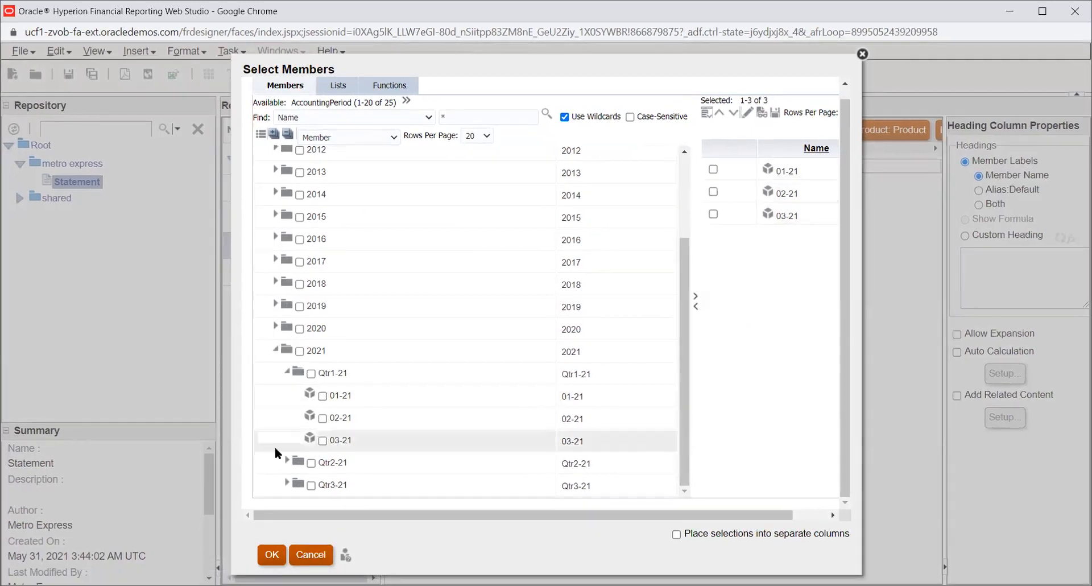
- Save the period selection as a member list named Acc date and apply it to the grid column
click(776, 114)
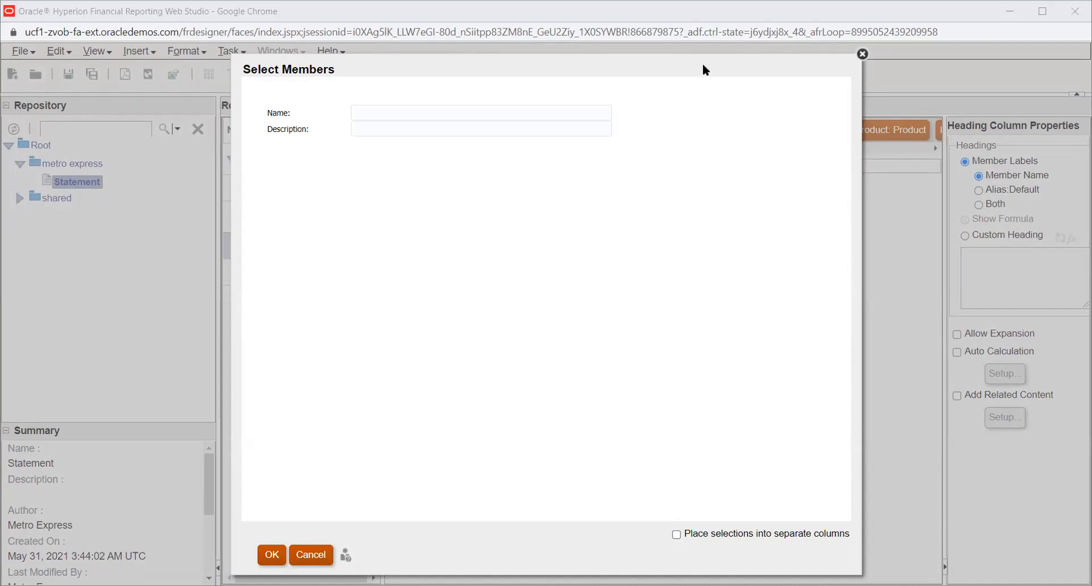
click(441, 111)
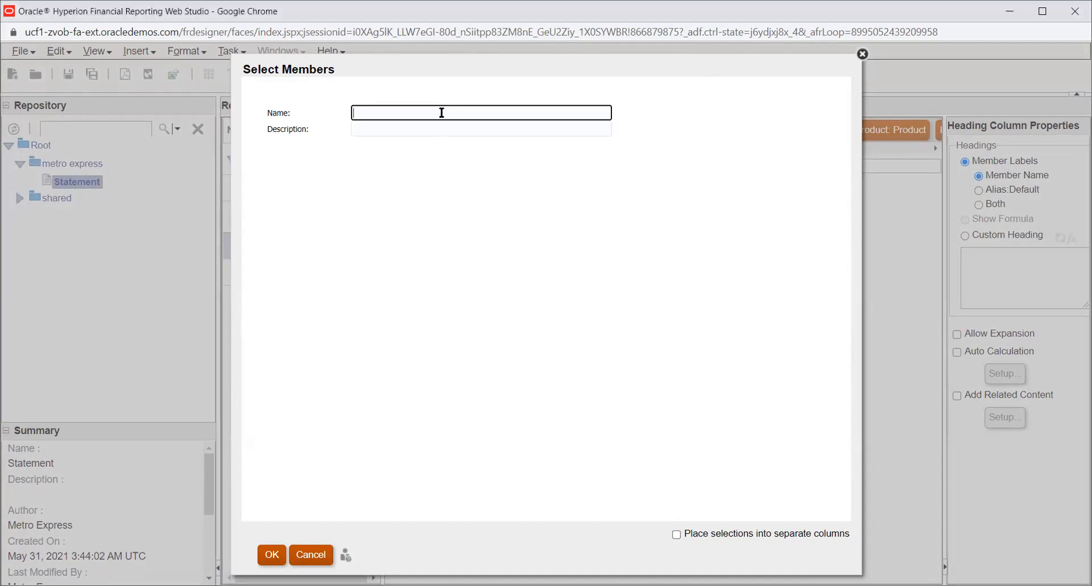
text(Acc date)
click(272, 554)
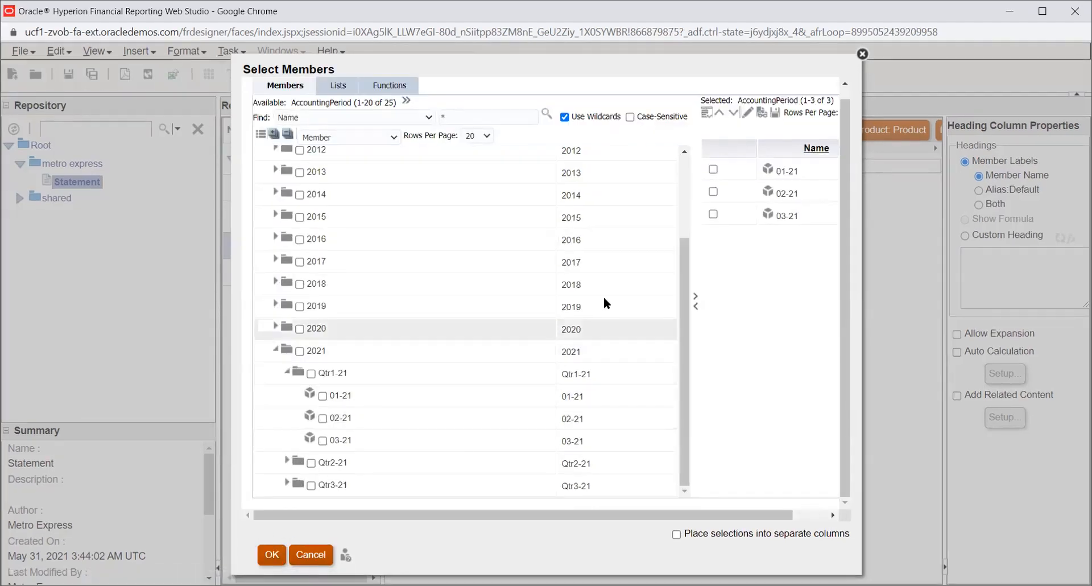
click(775, 113)
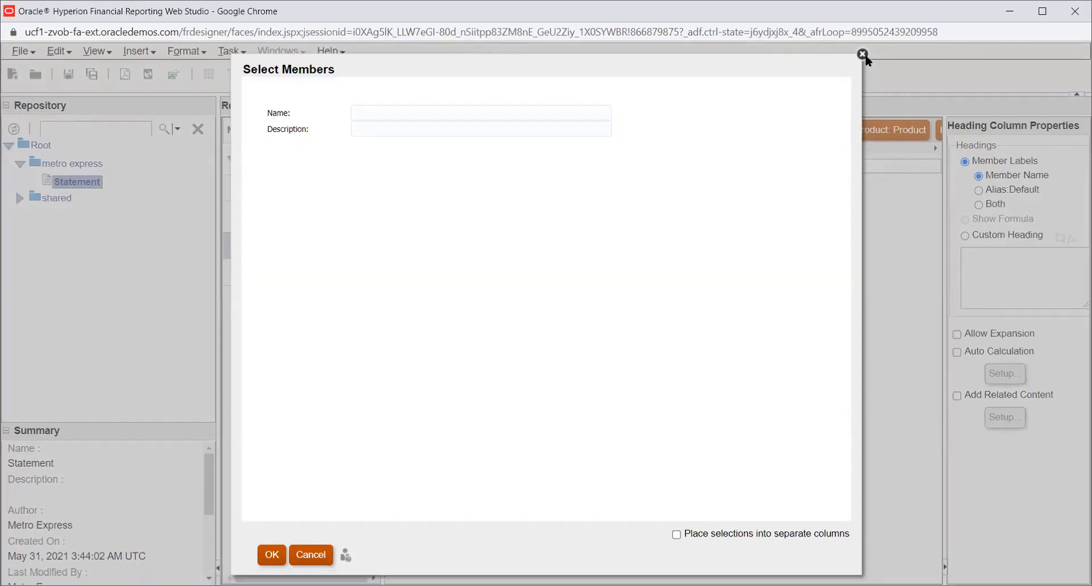
click(864, 55)
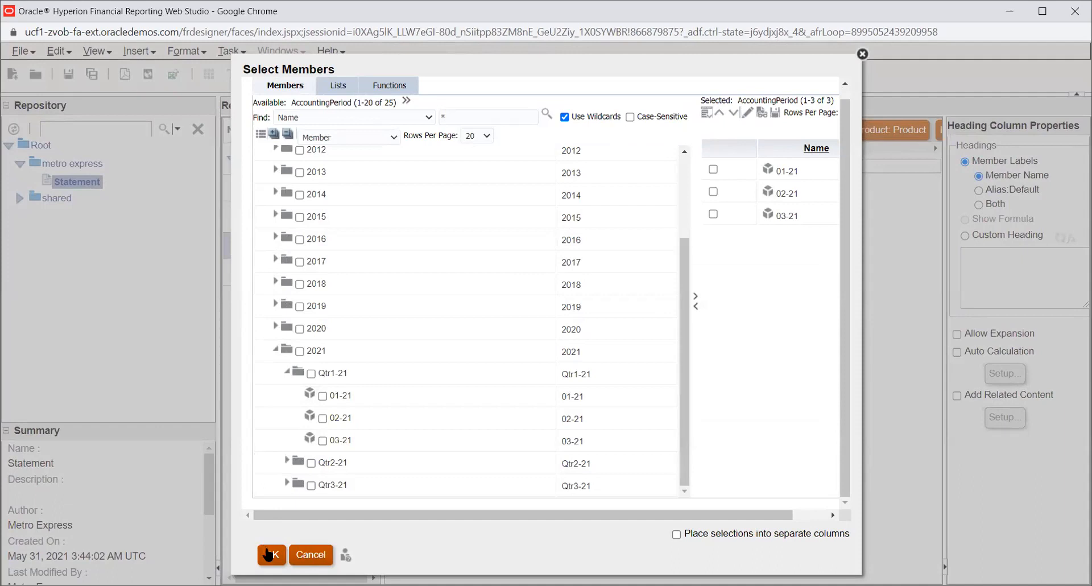
click(270, 554)
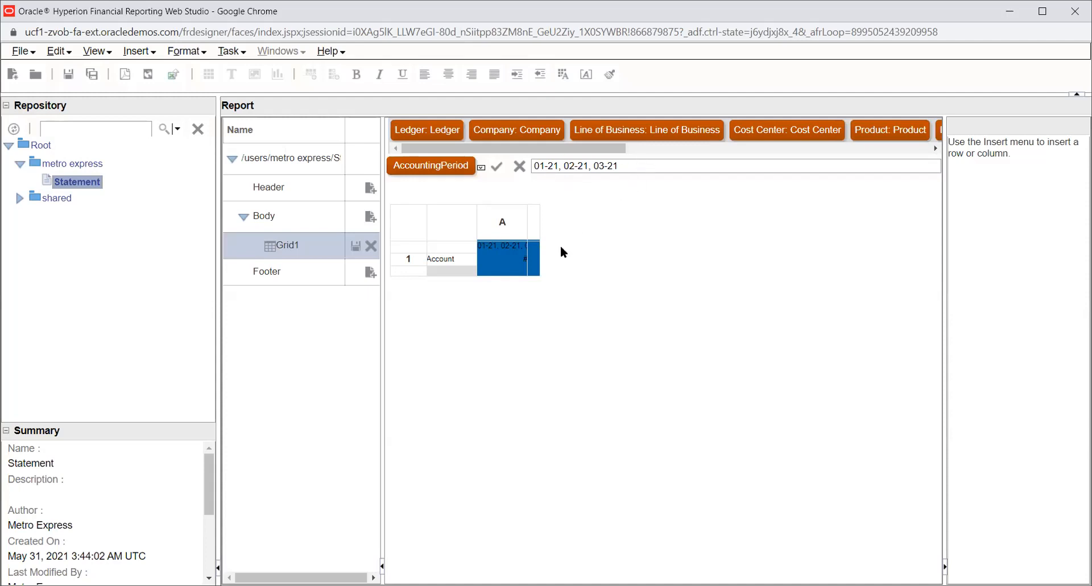
drag(593, 150, 601, 150)
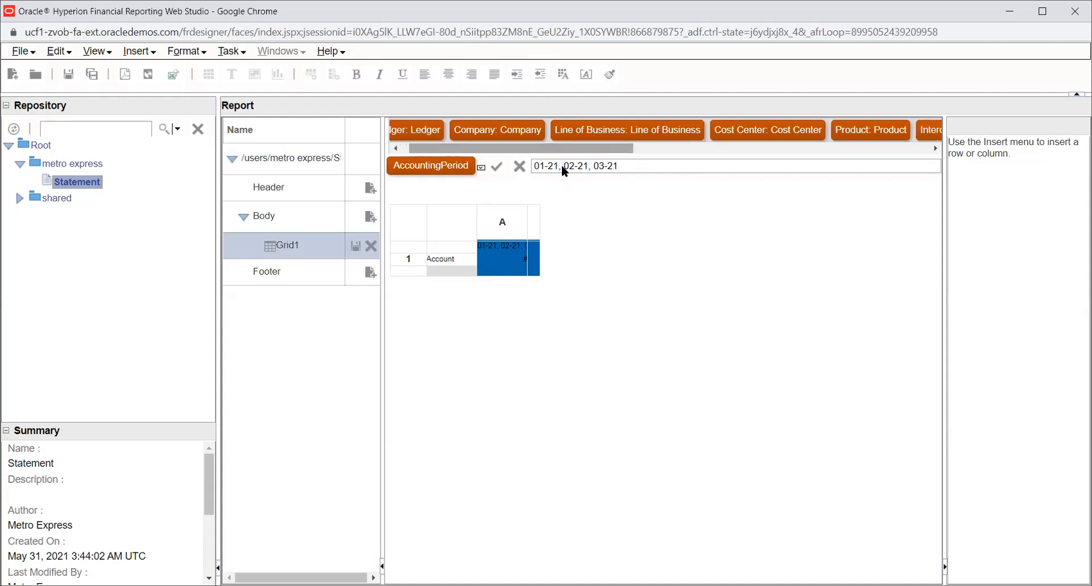
click(489, 166)
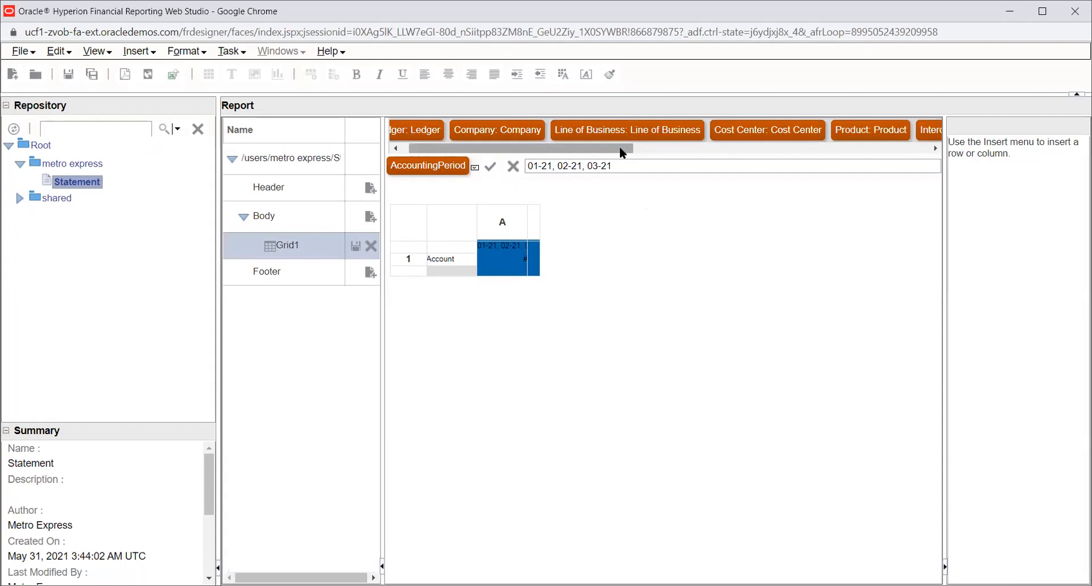
- Replace the Account row member with accounts 11200 and 11501
drag(622, 151, 893, 162)
click(440, 255)
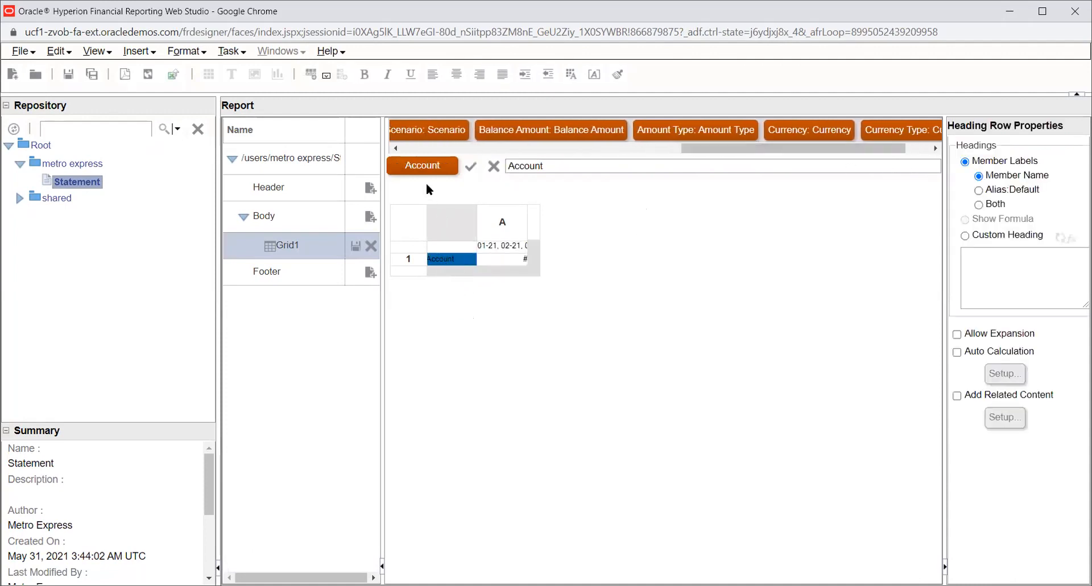
click(424, 166)
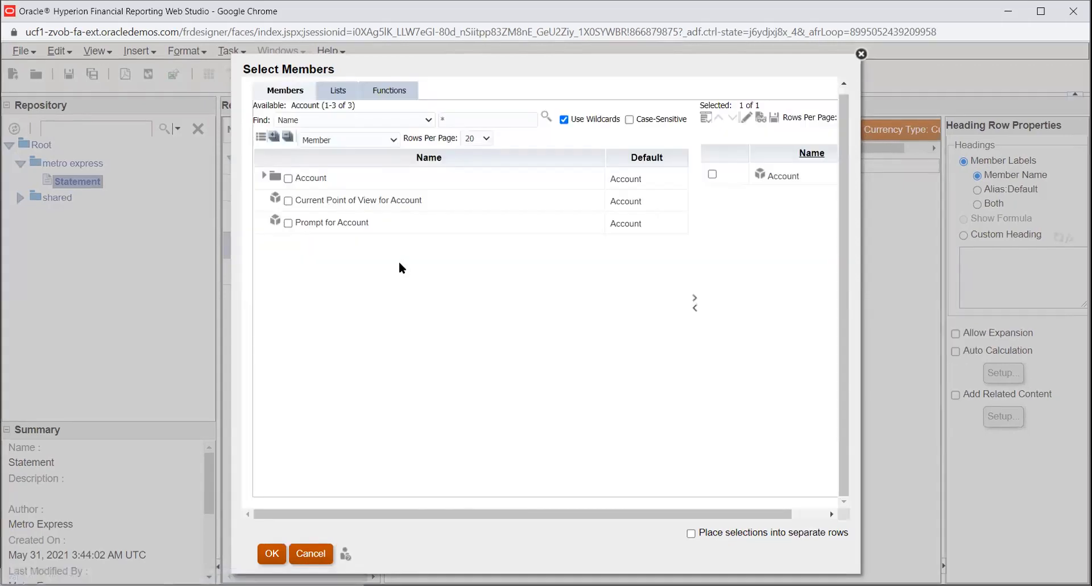
click(263, 176)
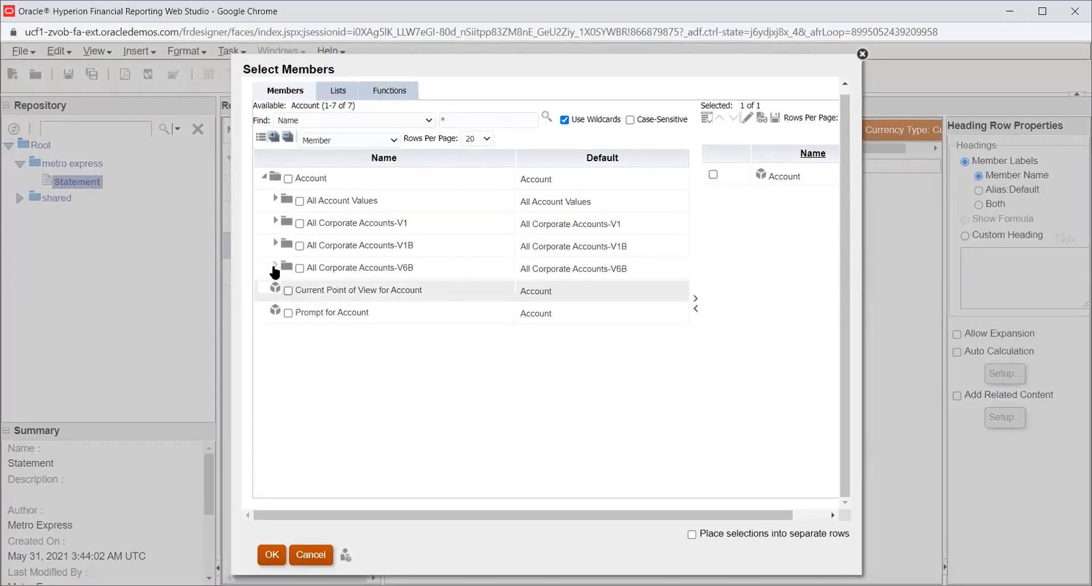
click(275, 198)
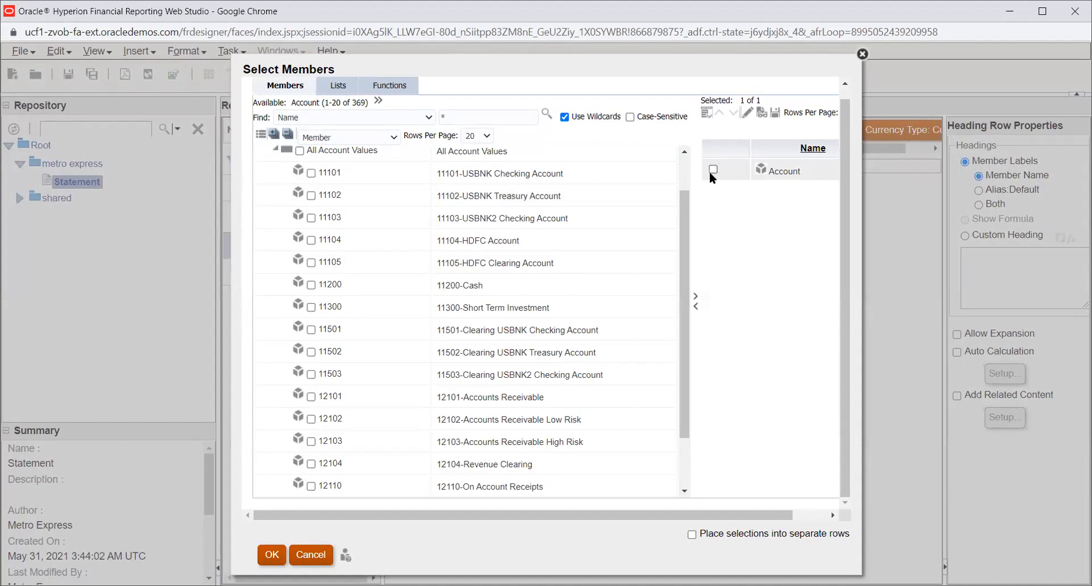
click(713, 170)
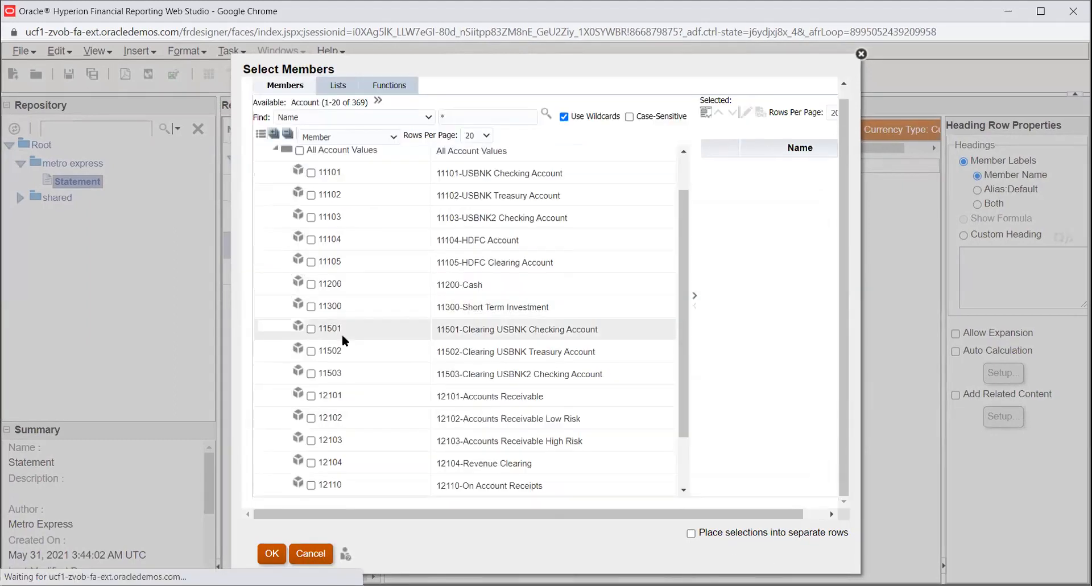
click(312, 284)
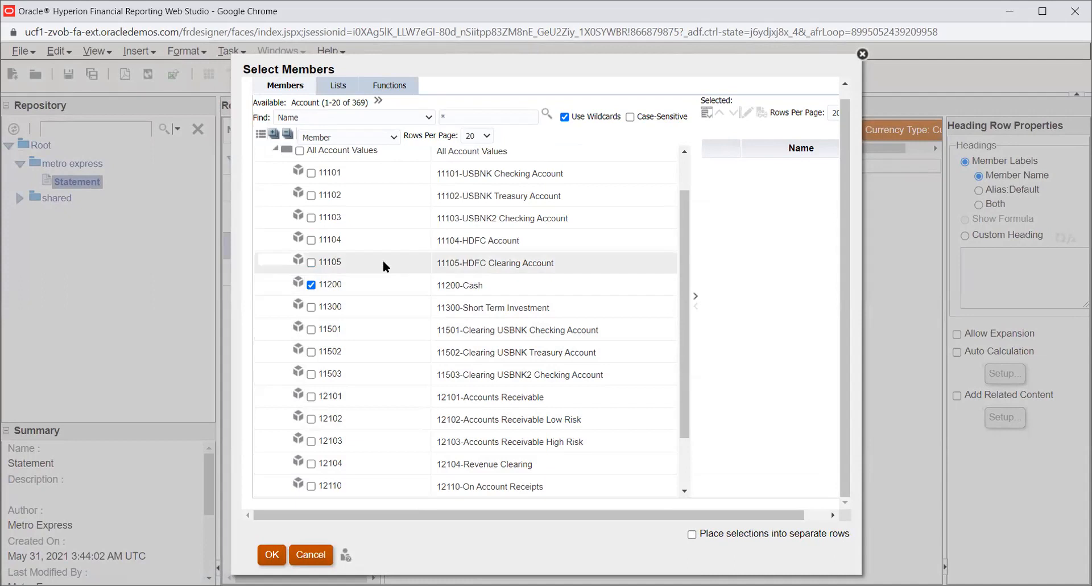
scroll(383, 304, down, 1)
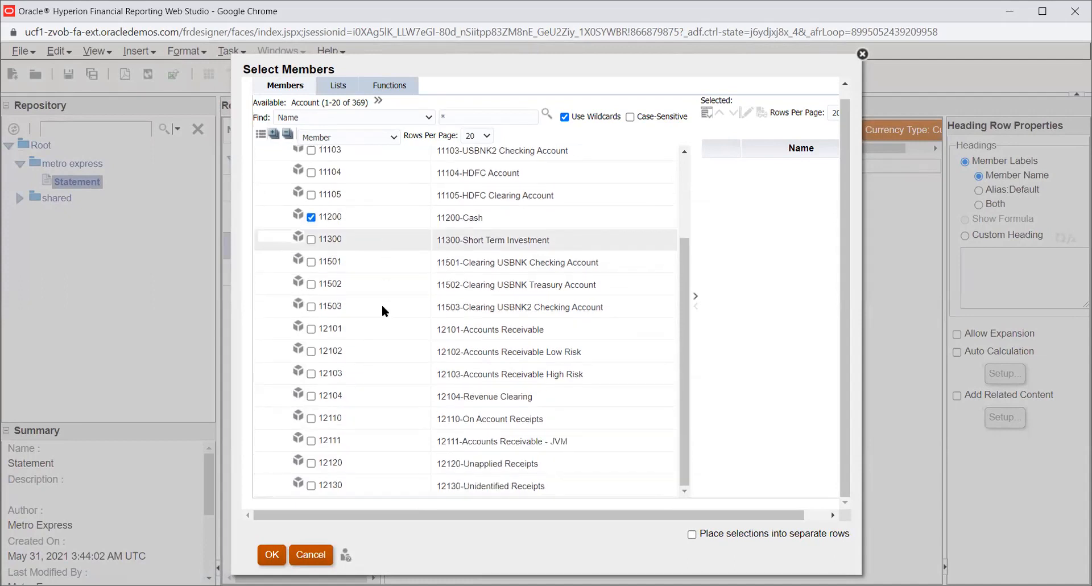
scroll(383, 310, up, 2)
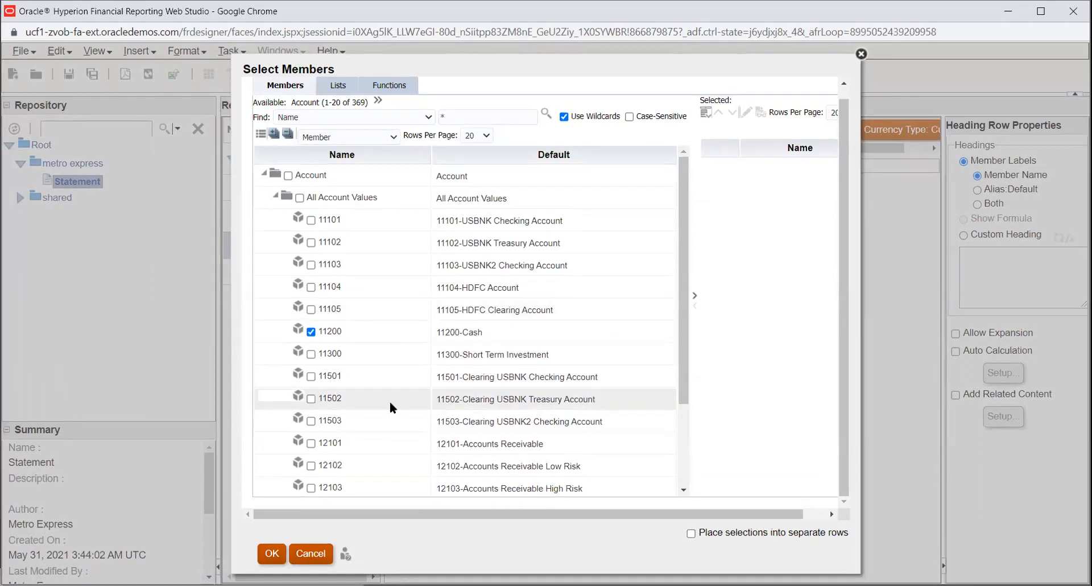
click(311, 377)
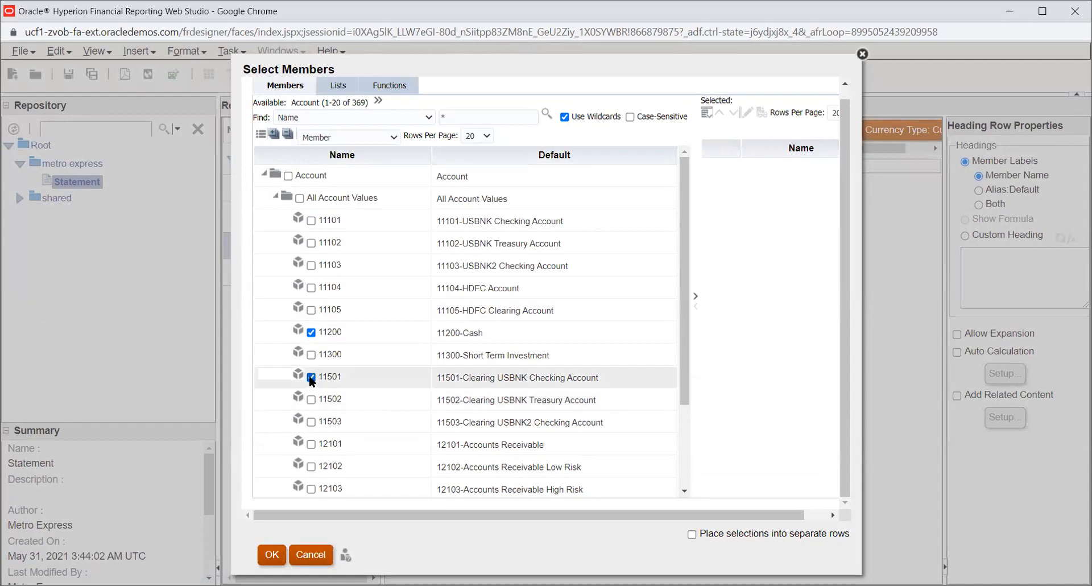
click(696, 296)
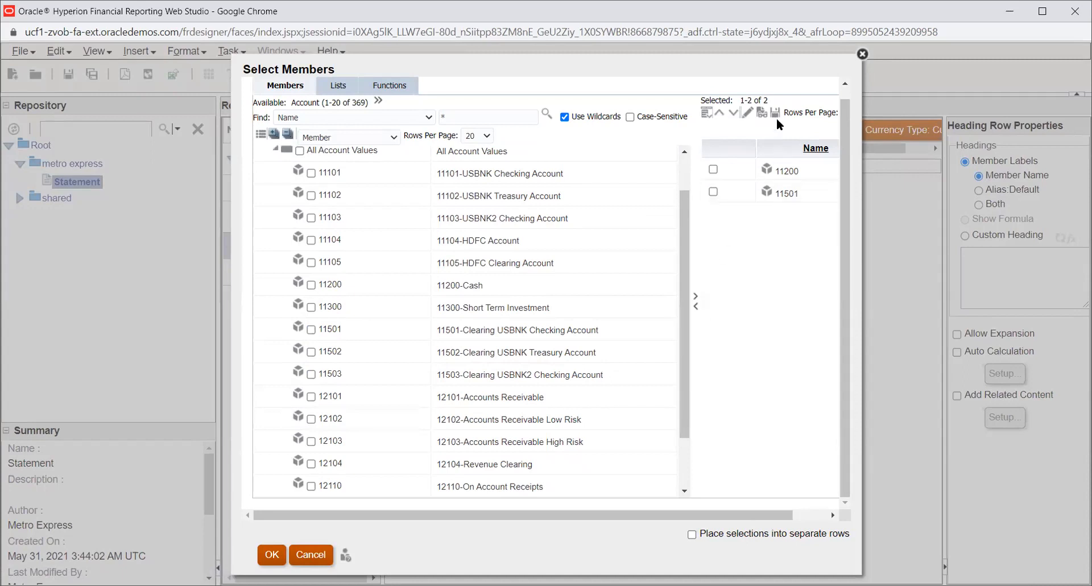
- Save the account selection as a member list named Acc code and apply it to the grid row
click(773, 113)
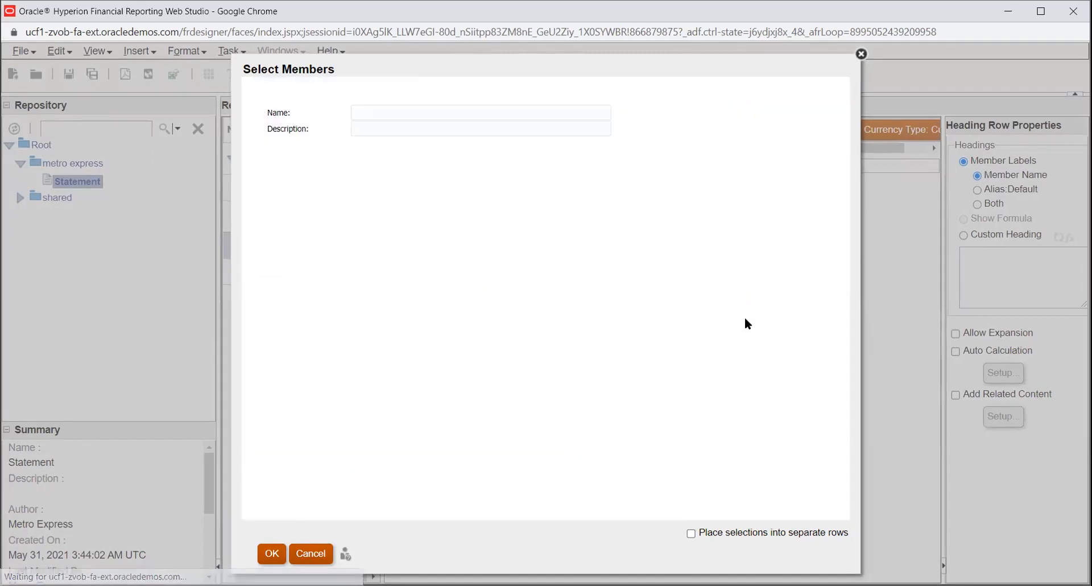
click(473, 112)
text(Acc code)
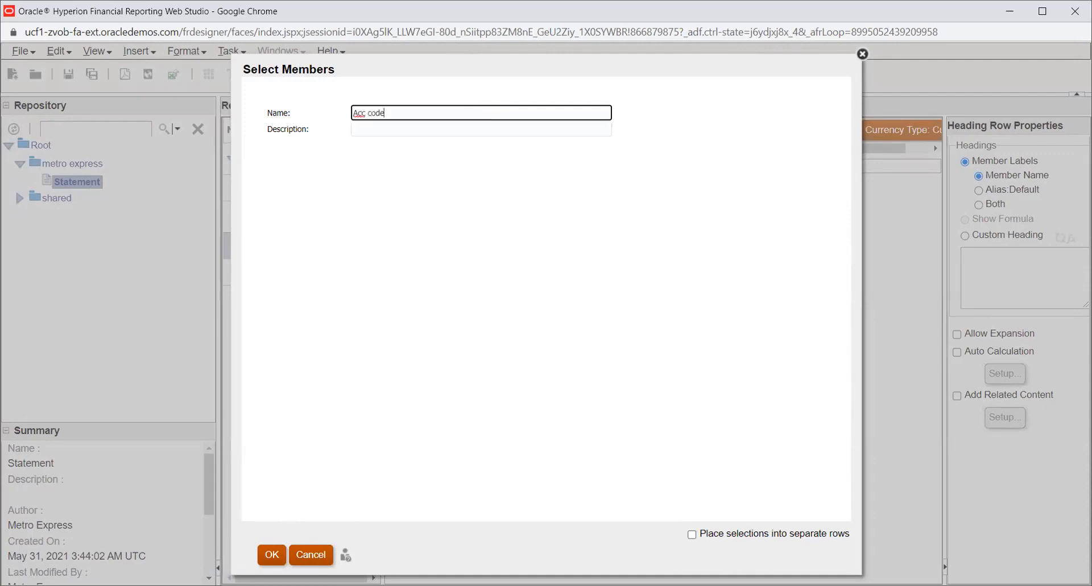
click(272, 554)
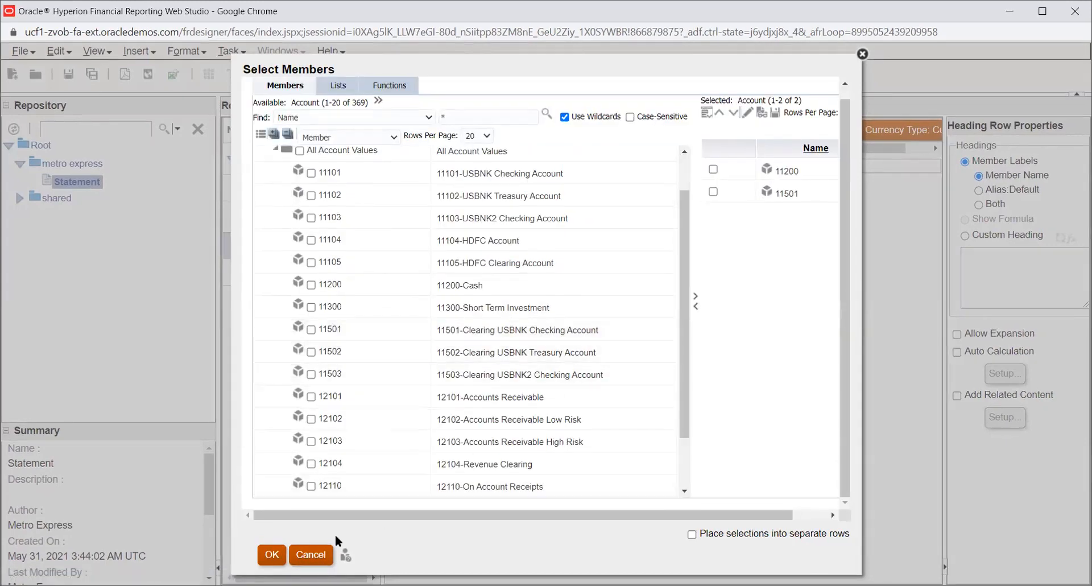
click(269, 556)
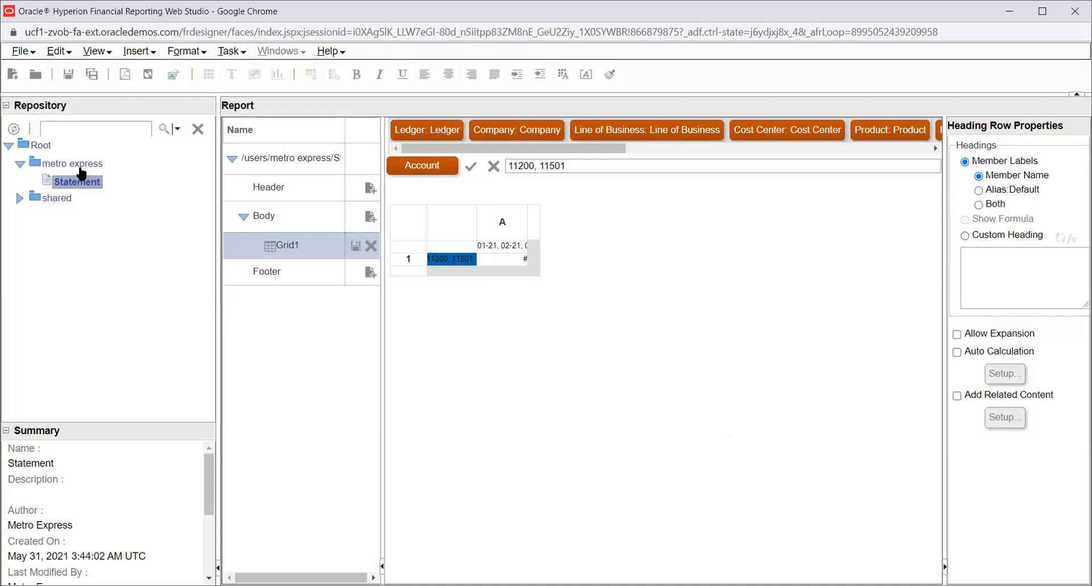
- Save the report as Statement in the metro express folder
click(89, 75)
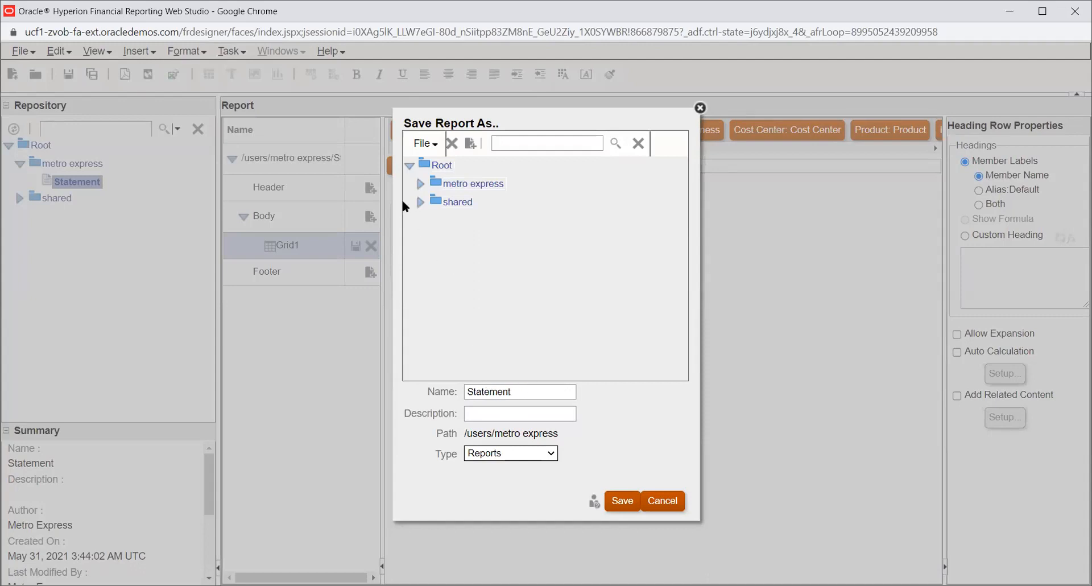
click(420, 183)
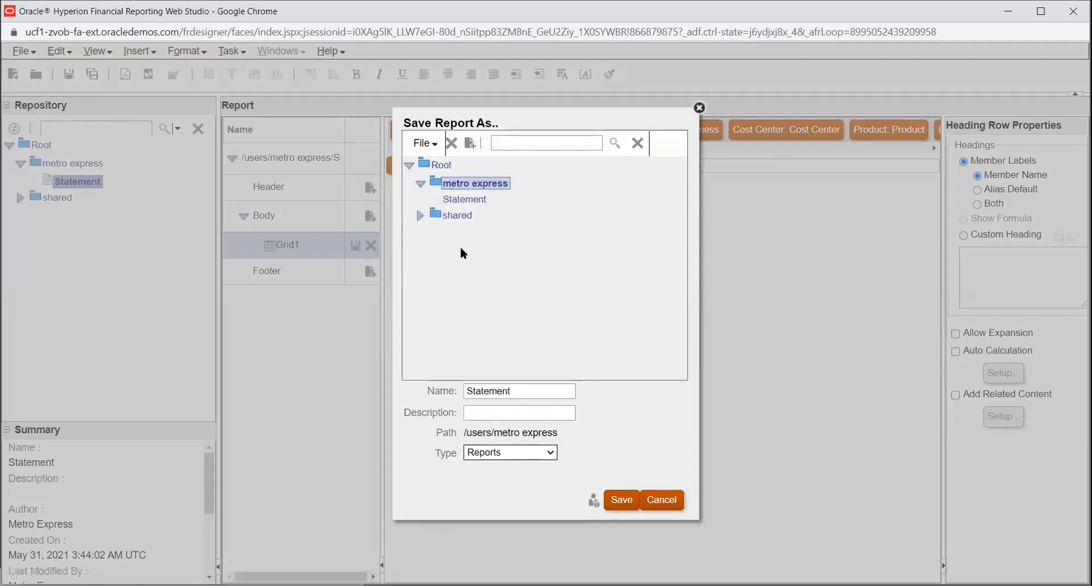
click(515, 391)
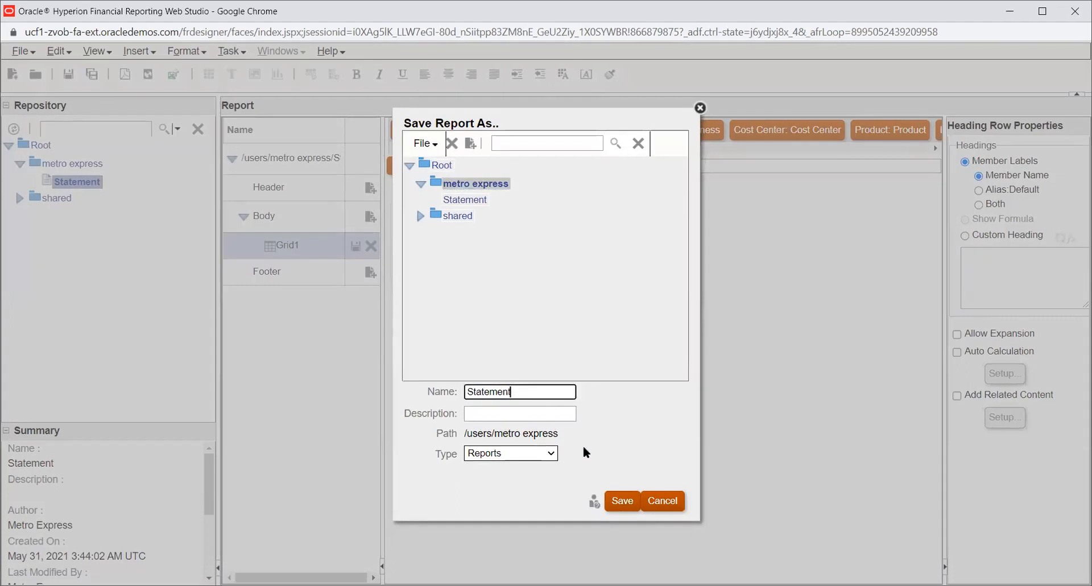
click(615, 500)
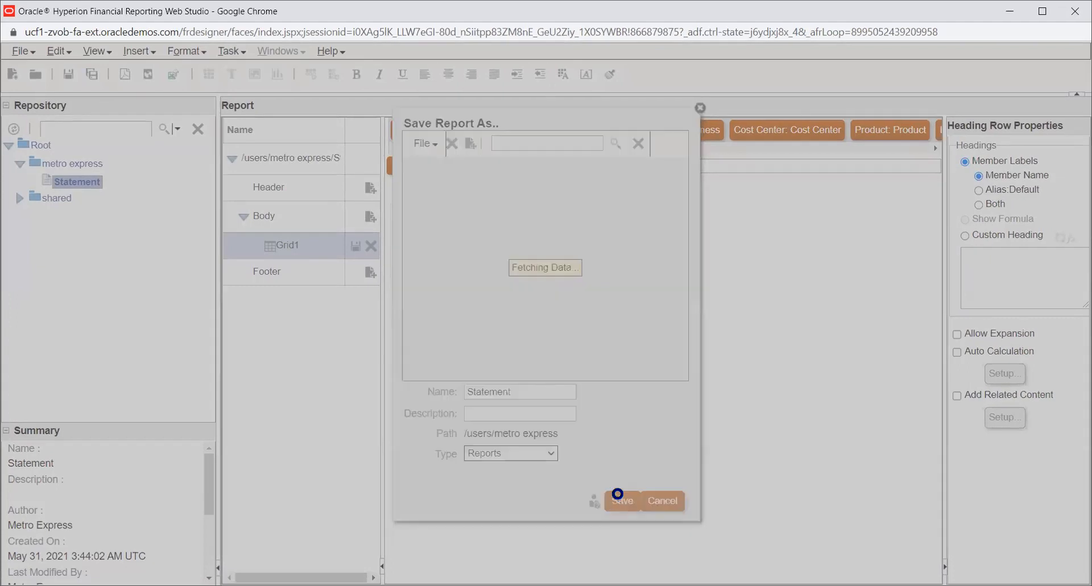
click(558, 334)
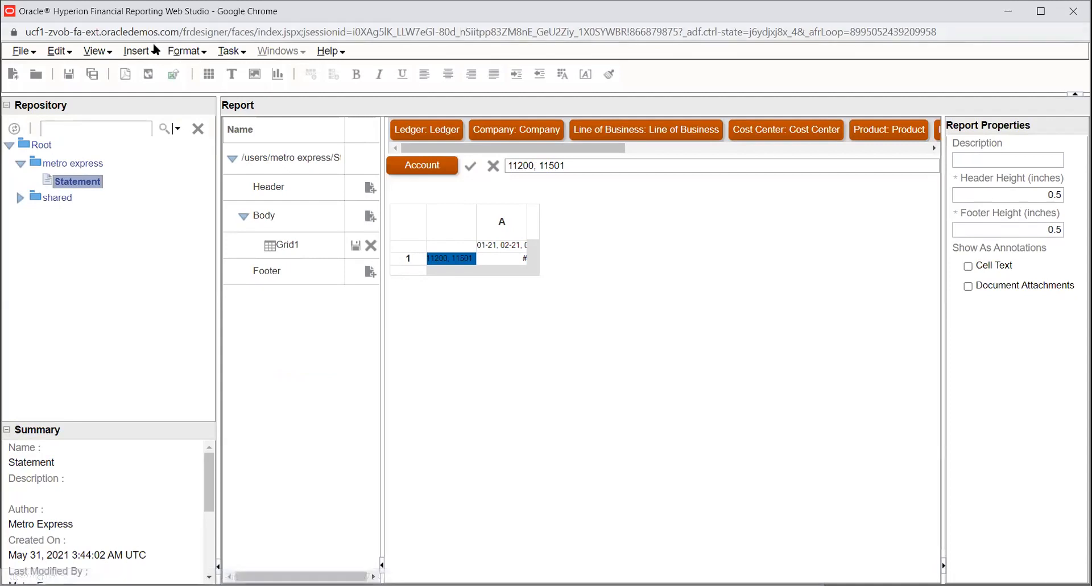
- Preview the report in HTML and return to the report designer
click(143, 74)
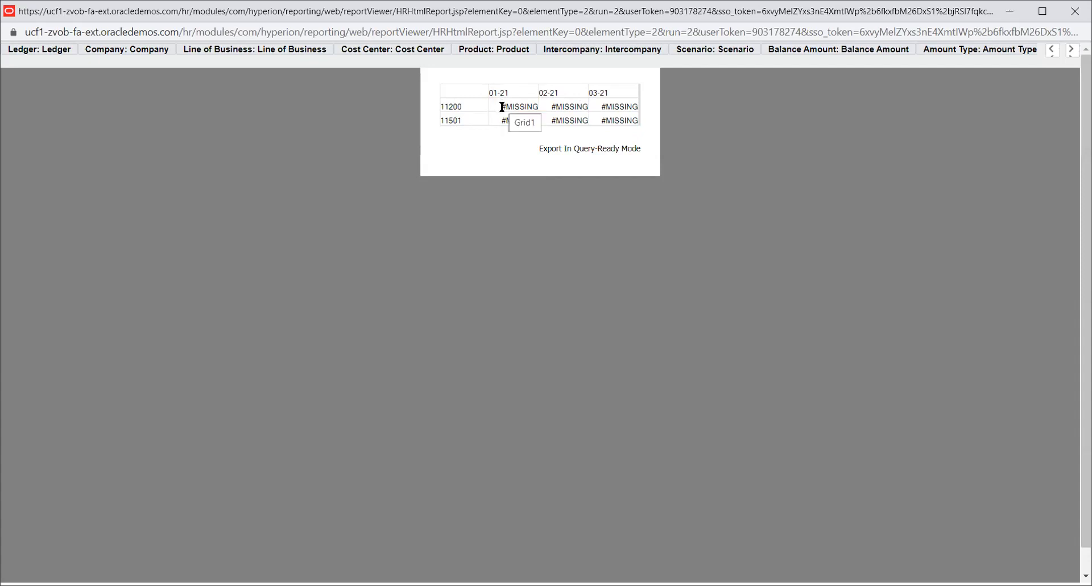
drag(502, 107, 535, 106)
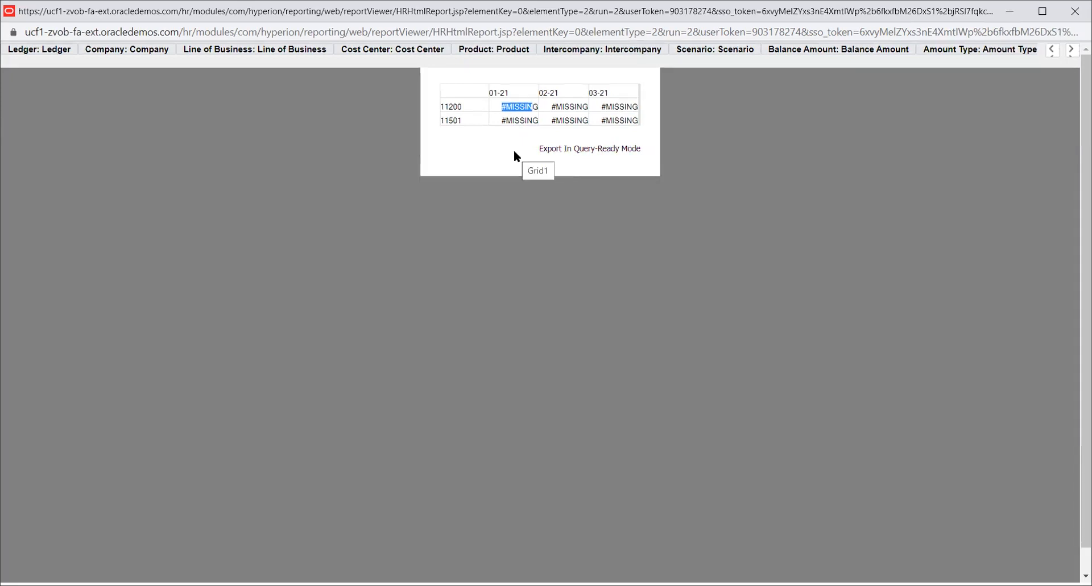
click(511, 222)
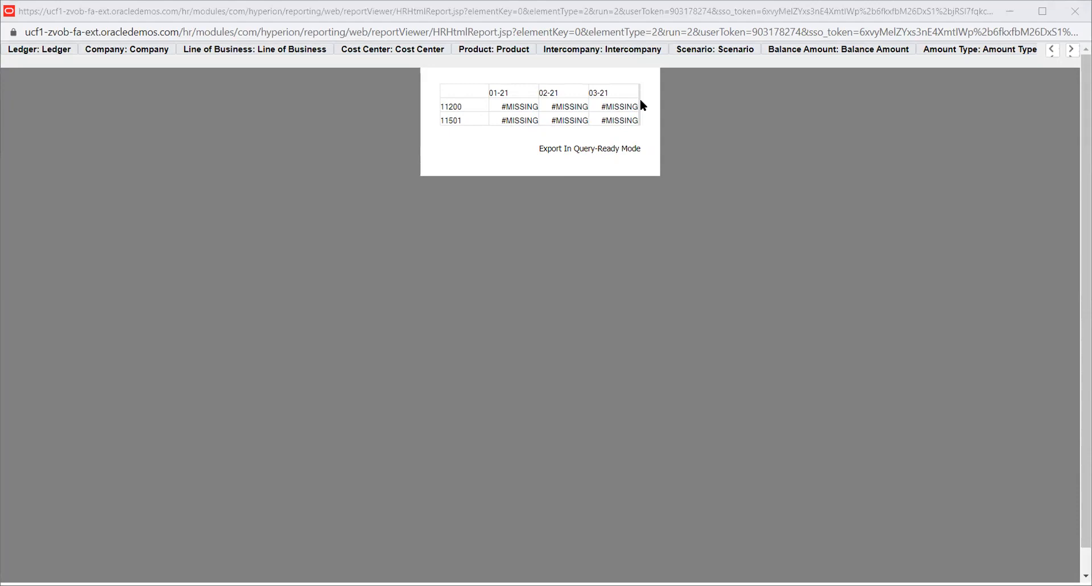
key(alt+Tab)
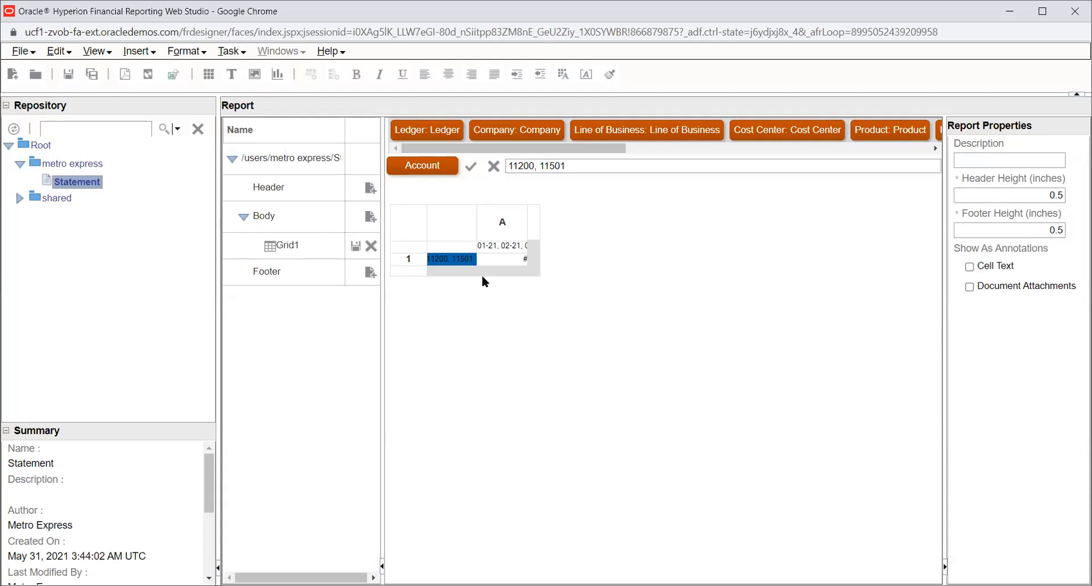
- Set the Account row heading's member labels to show both member name and alias
click(499, 260)
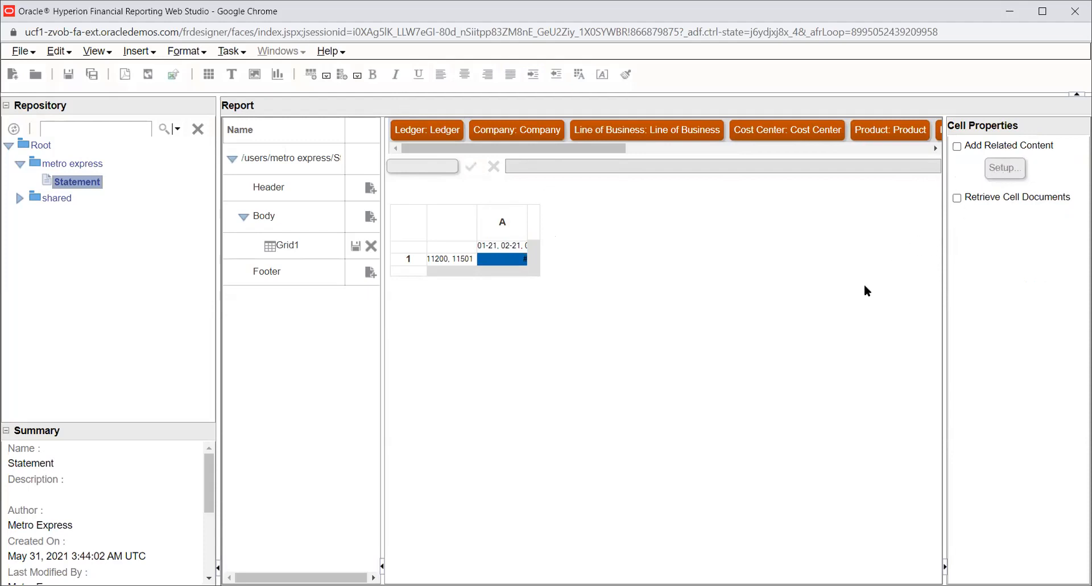
click(487, 248)
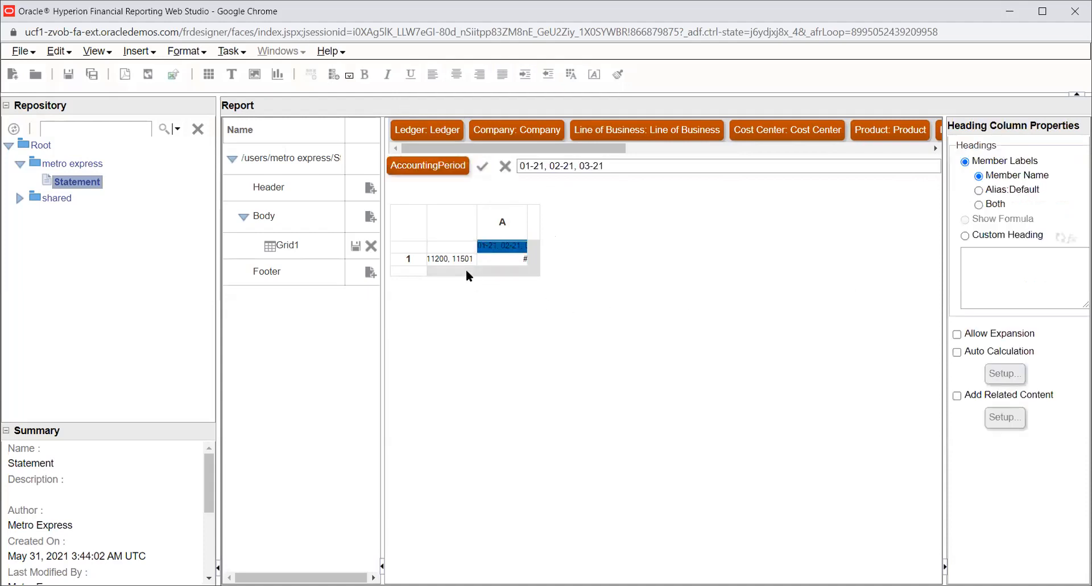
click(455, 257)
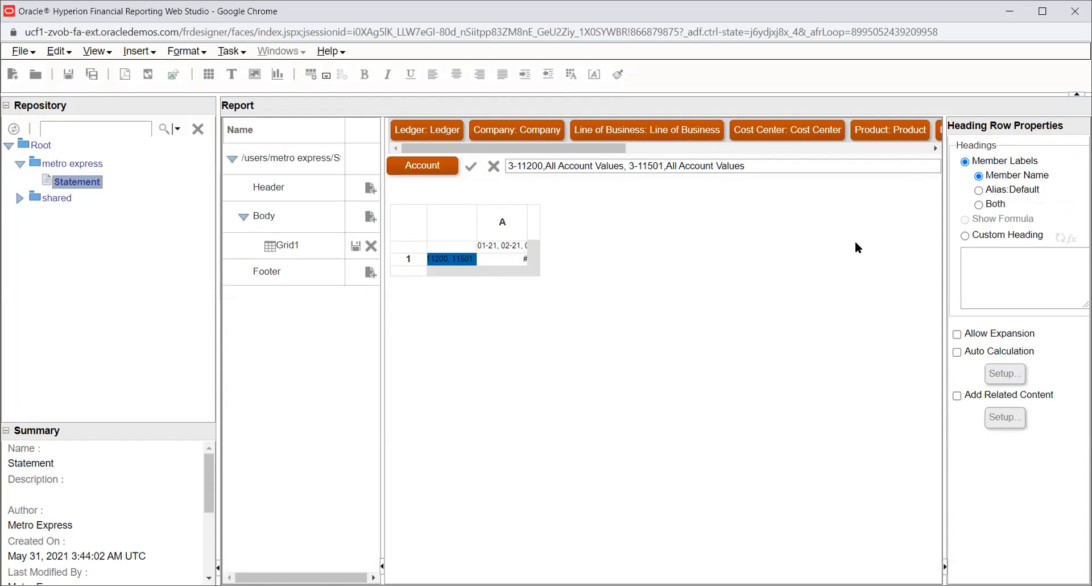
click(979, 205)
- Format the grid's data cell with a positive number prefix of Rupee (India)
click(494, 259)
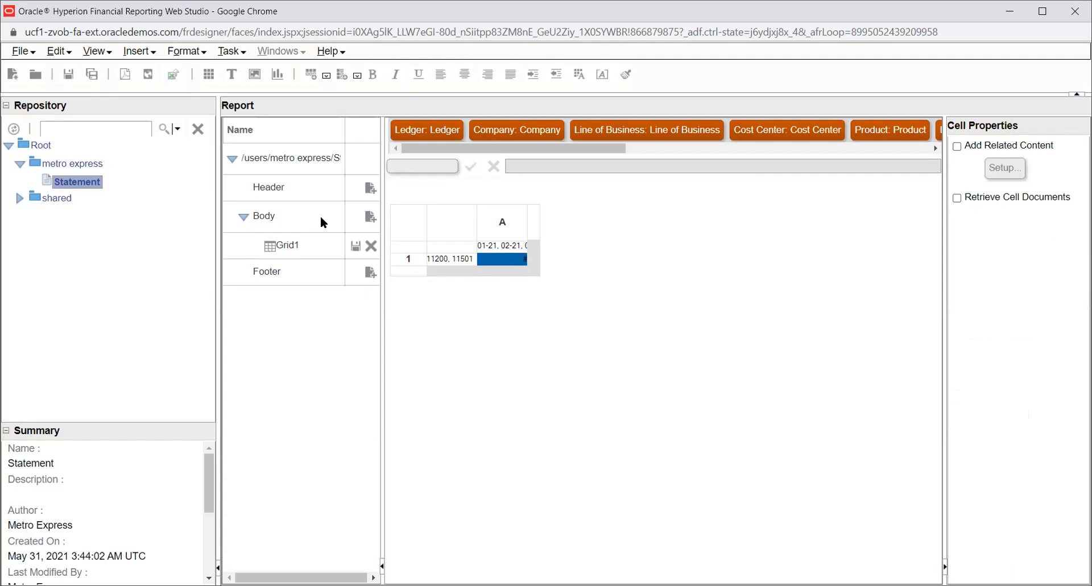
click(66, 74)
click(239, 79)
click(254, 75)
click(150, 54)
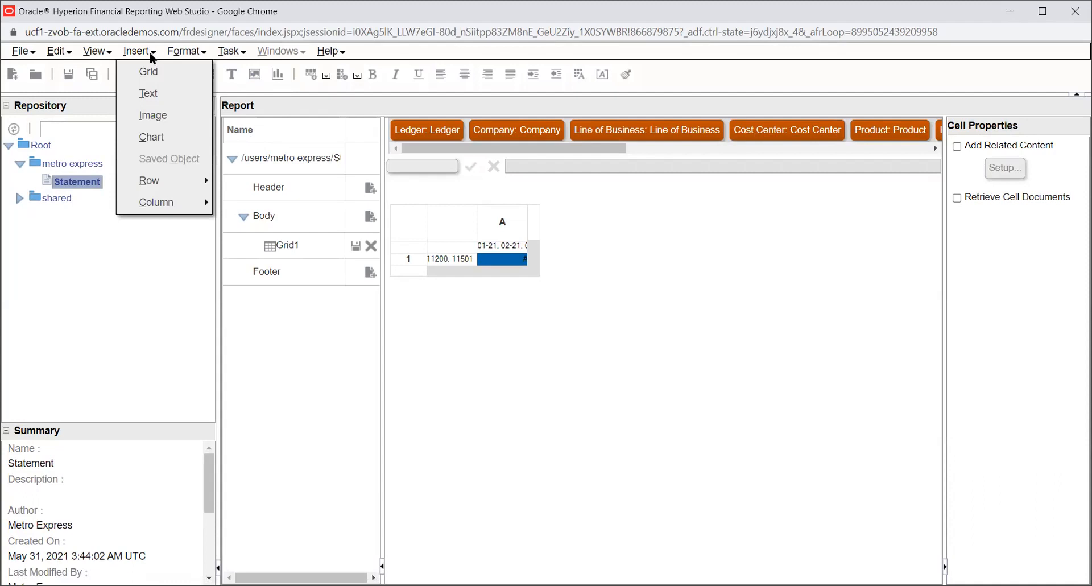
click(204, 54)
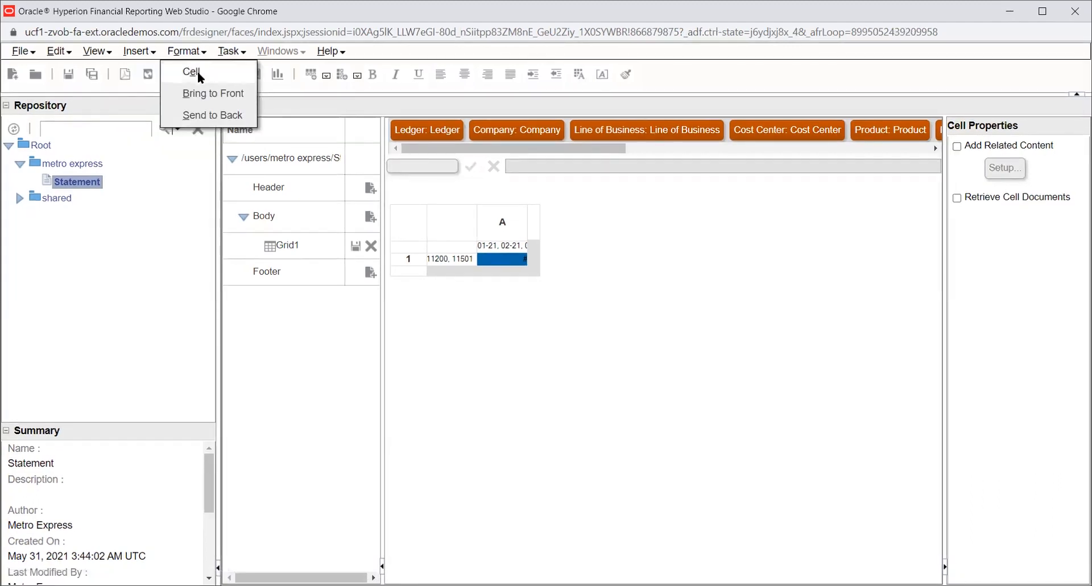
click(196, 72)
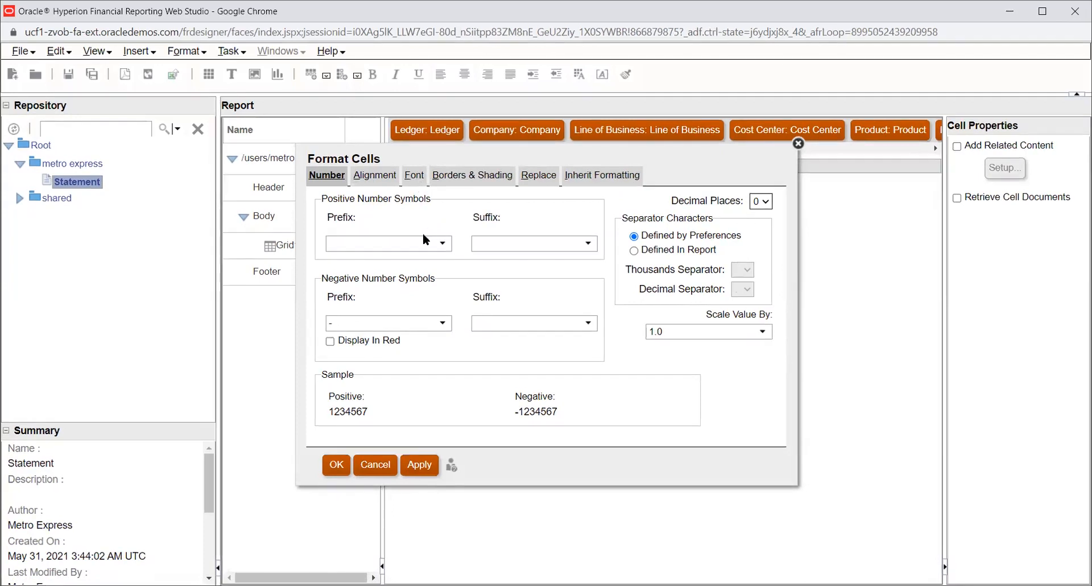
click(423, 247)
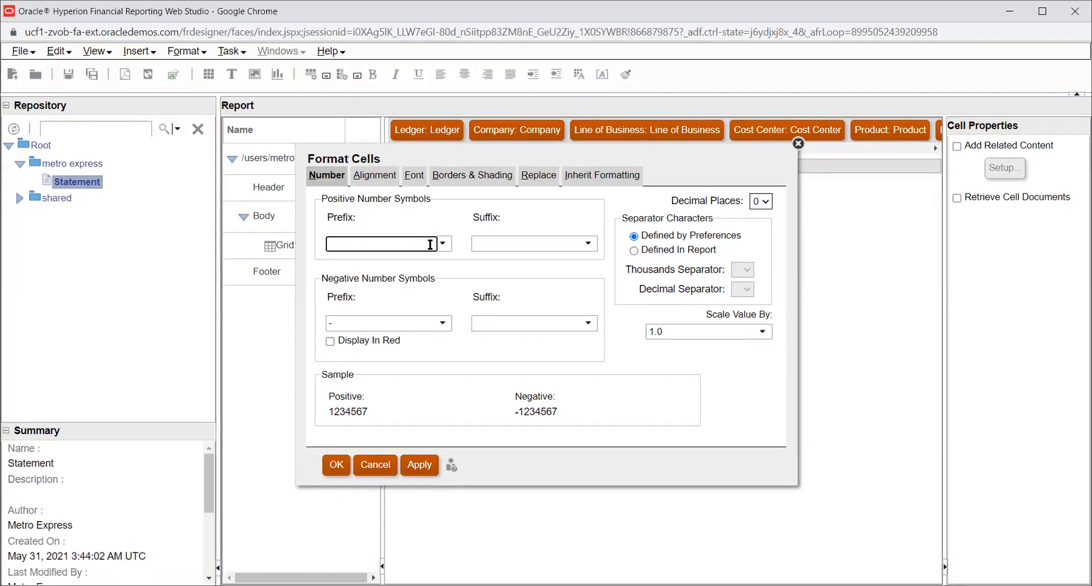
click(444, 244)
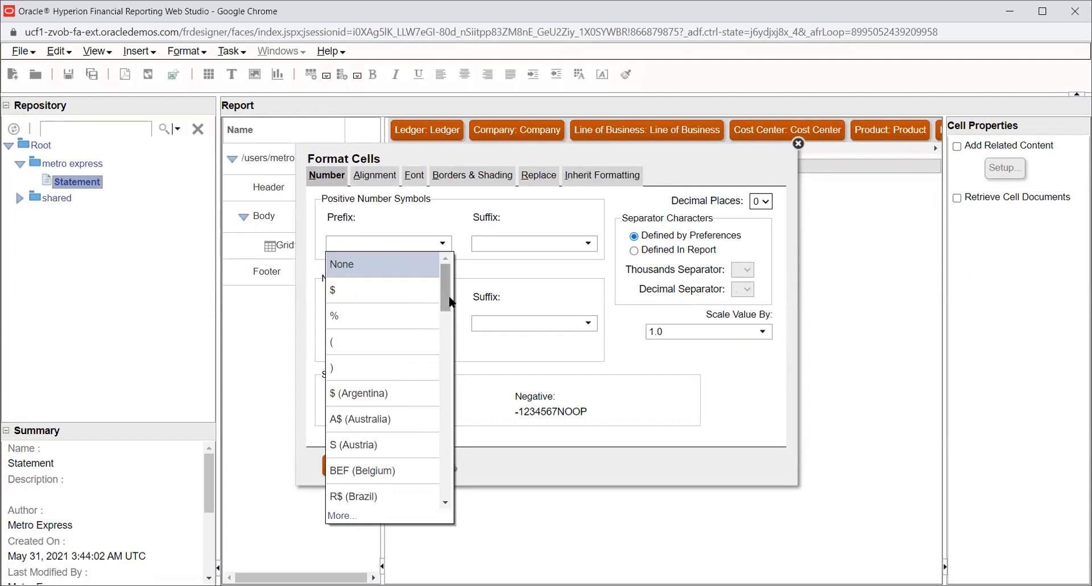
drag(445, 289, 458, 352)
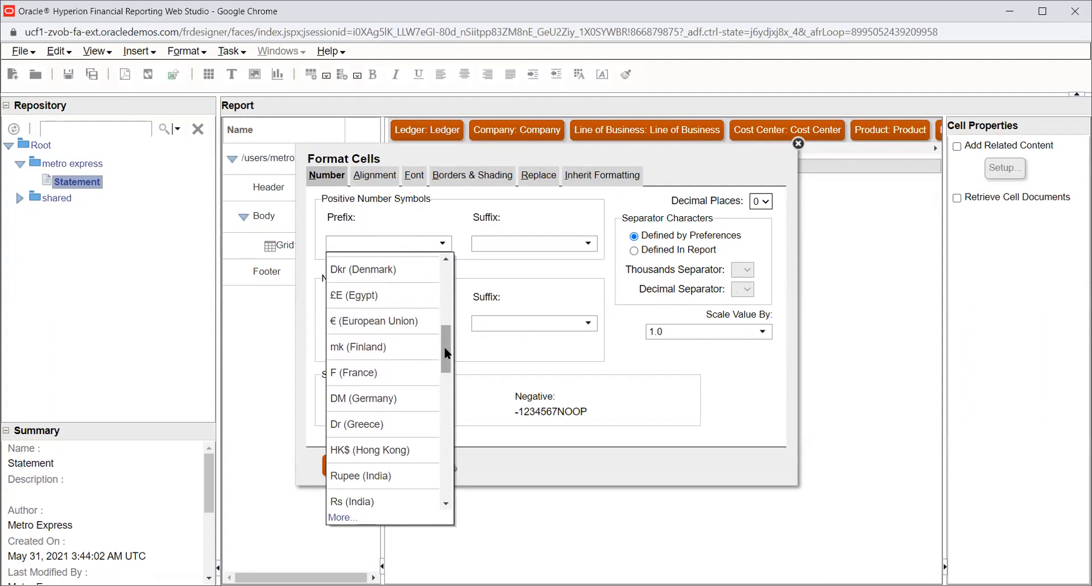
drag(448, 352, 448, 358)
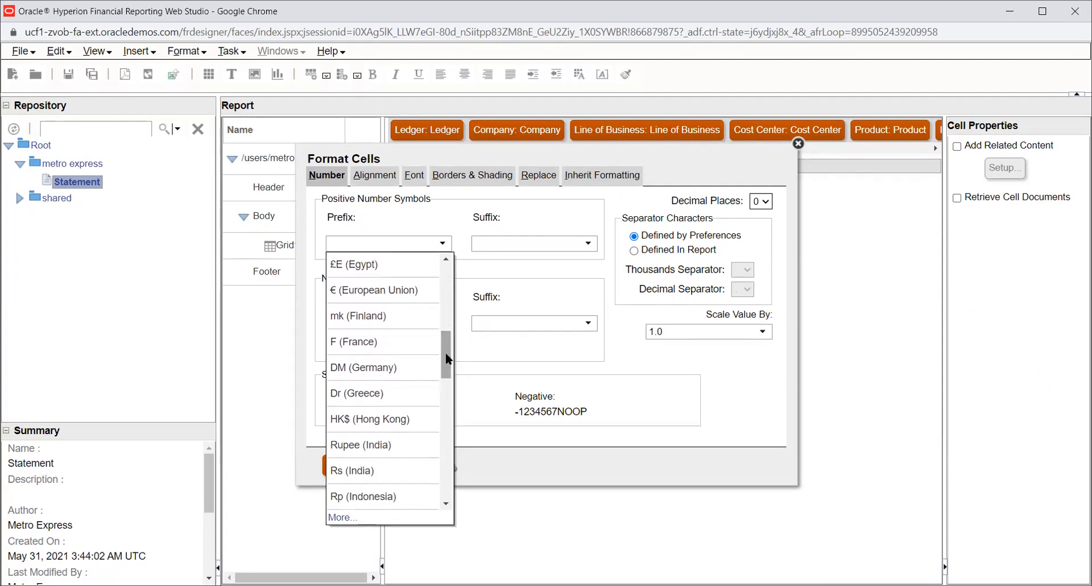
click(349, 444)
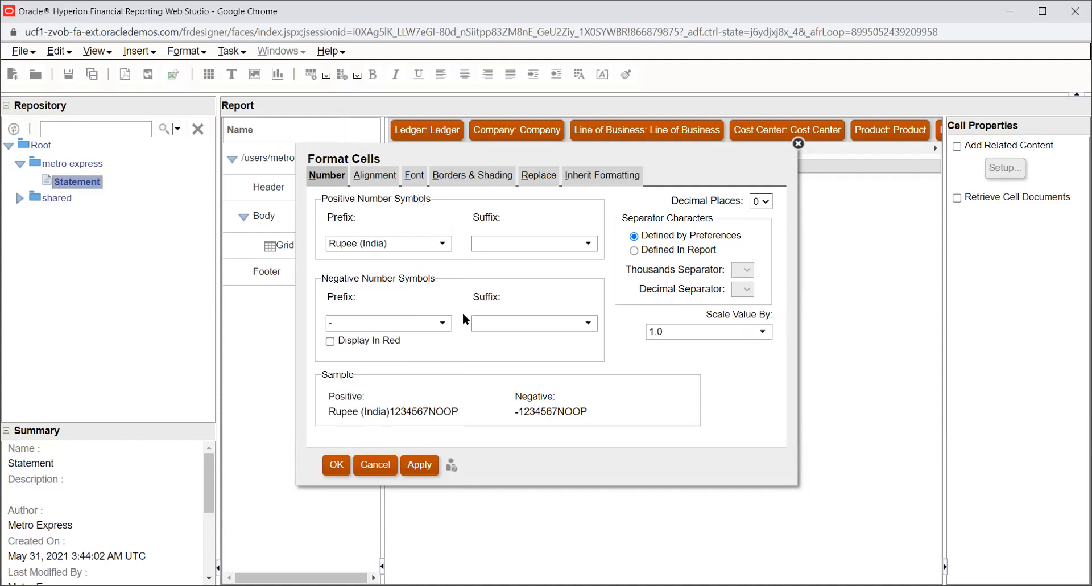
- Set the data cell's font colour to 87CEEB and apply the cell formatting
click(442, 329)
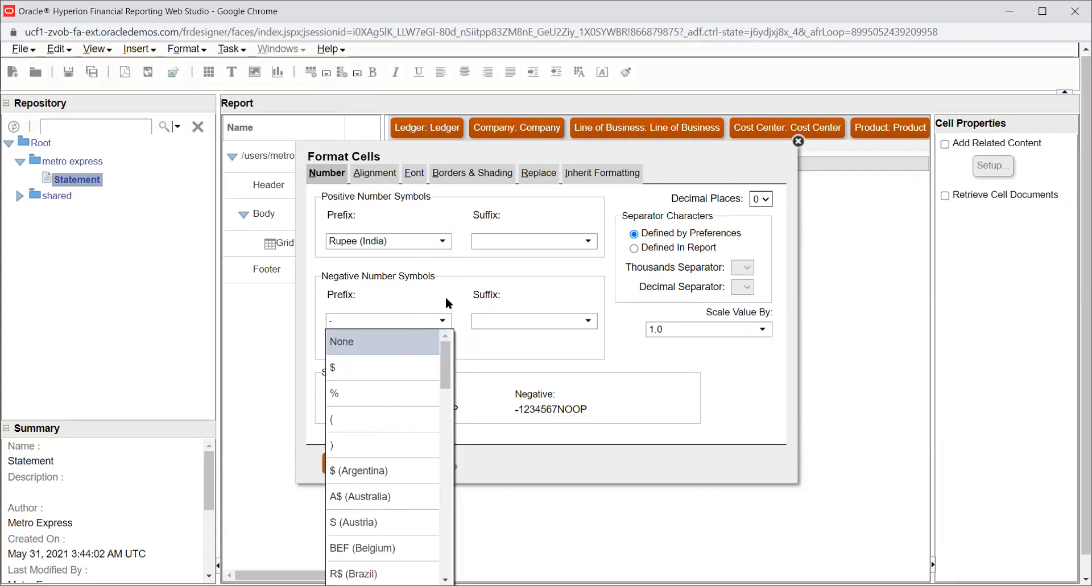
click(446, 289)
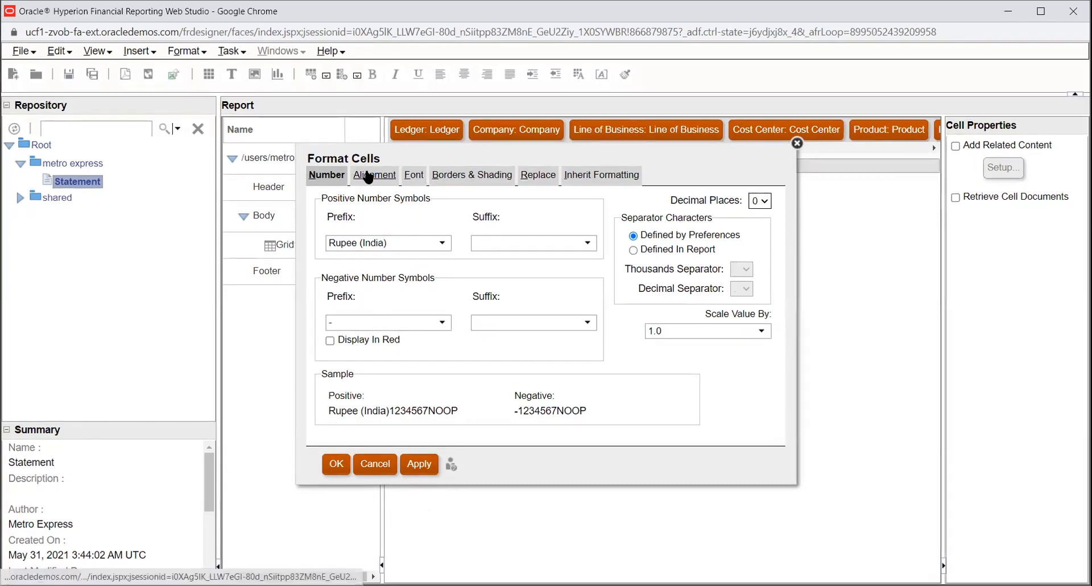
click(370, 177)
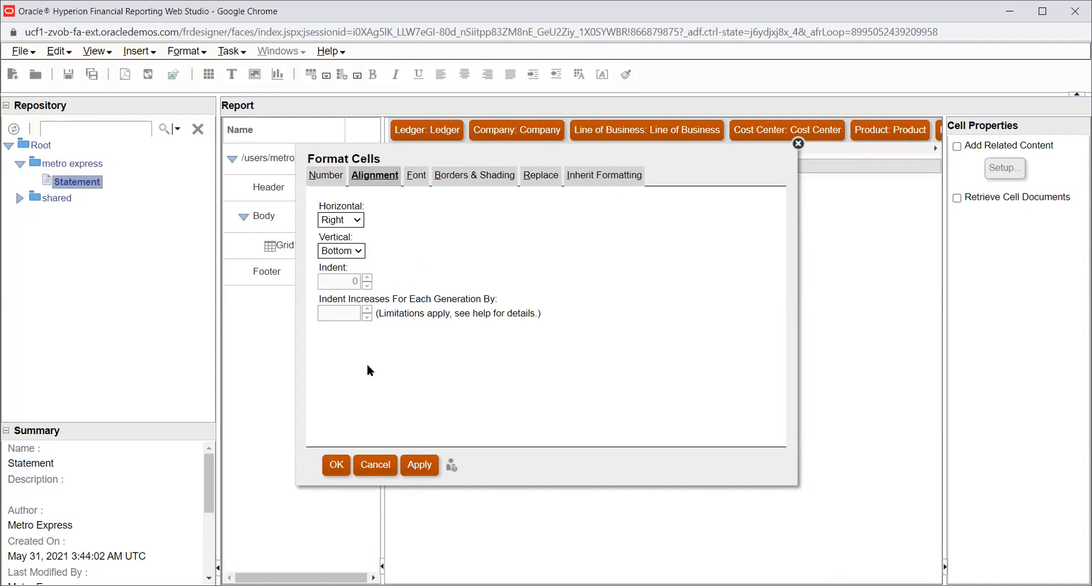
click(416, 178)
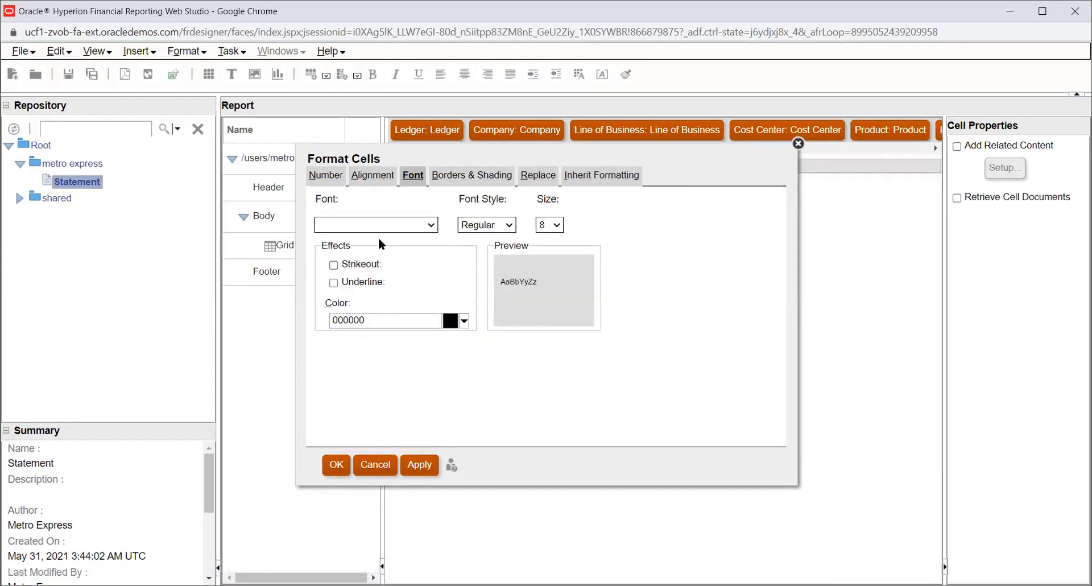
click(434, 226)
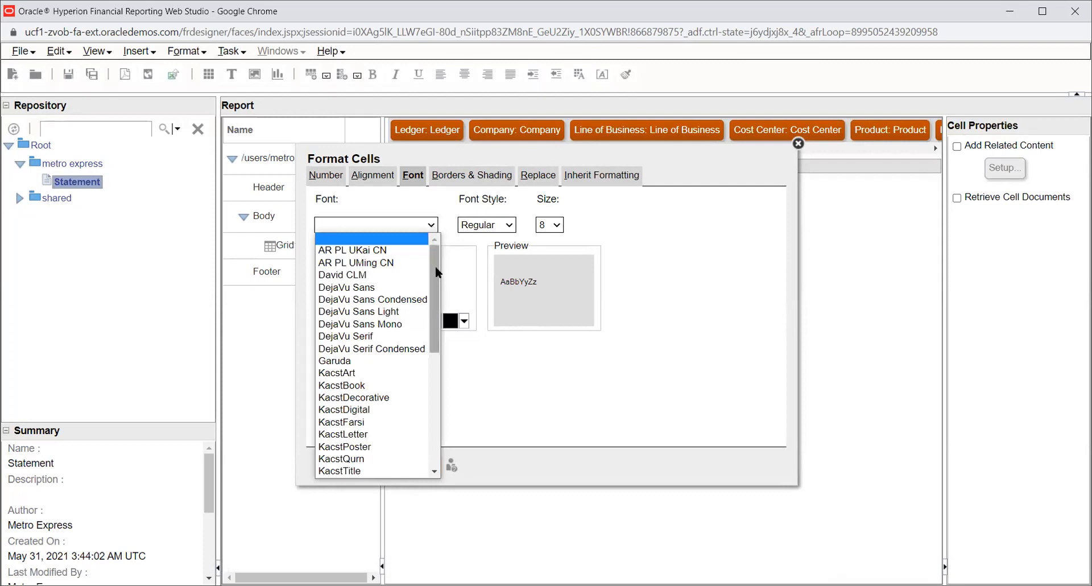
click(678, 237)
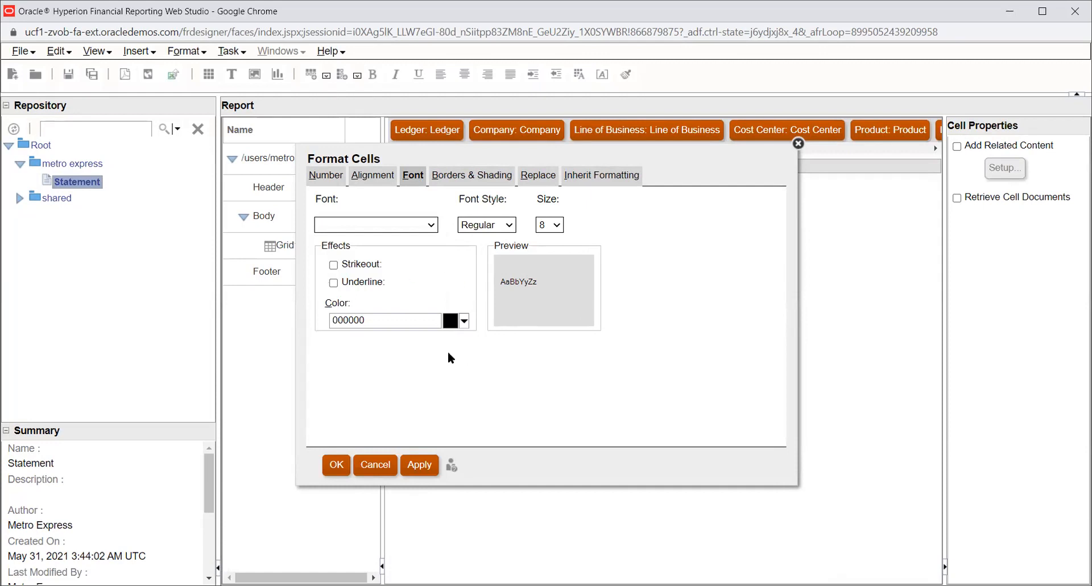
click(463, 320)
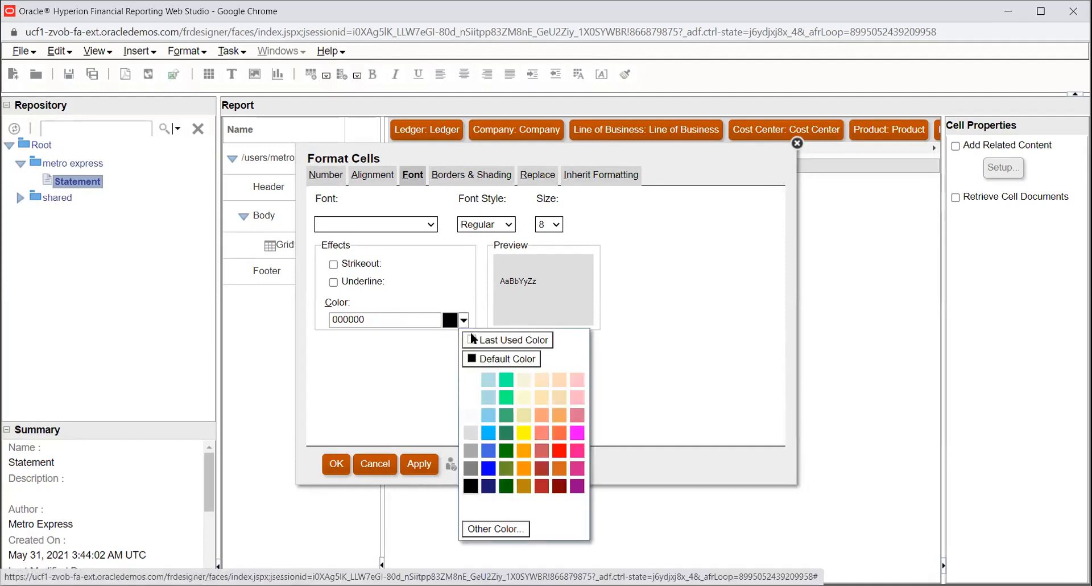
click(487, 420)
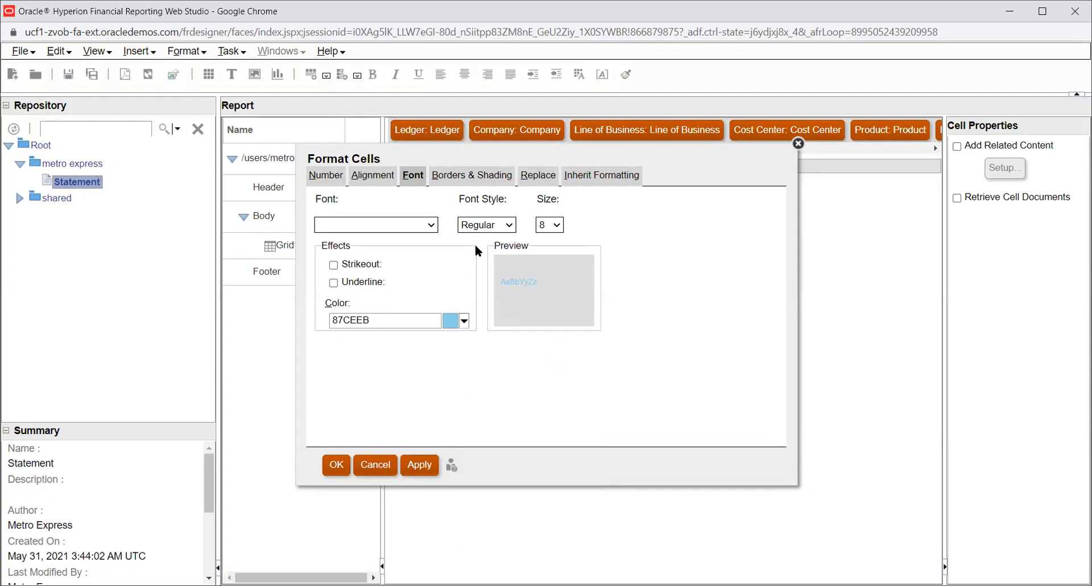
click(472, 177)
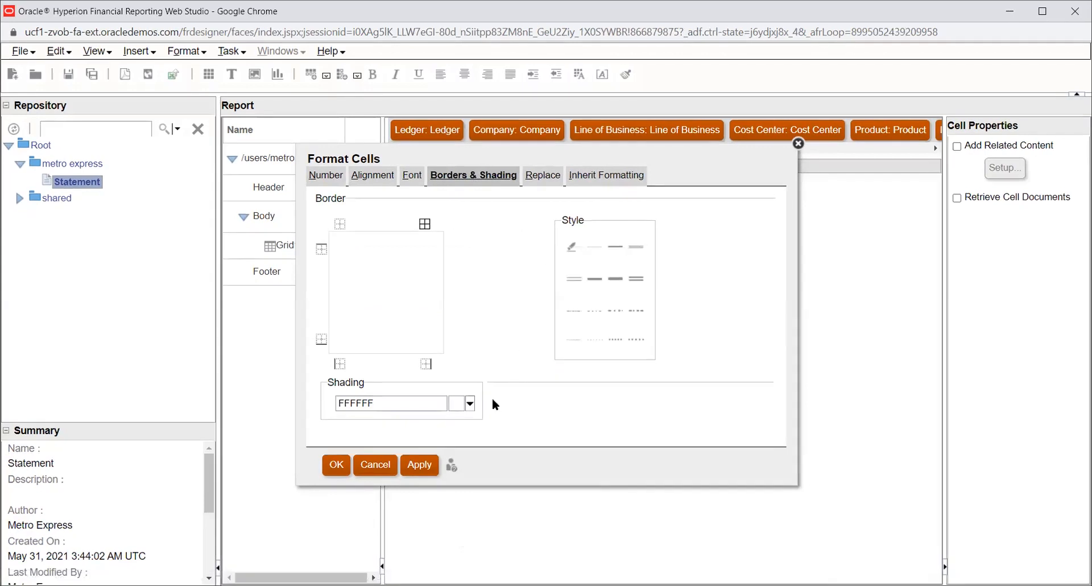
click(607, 173)
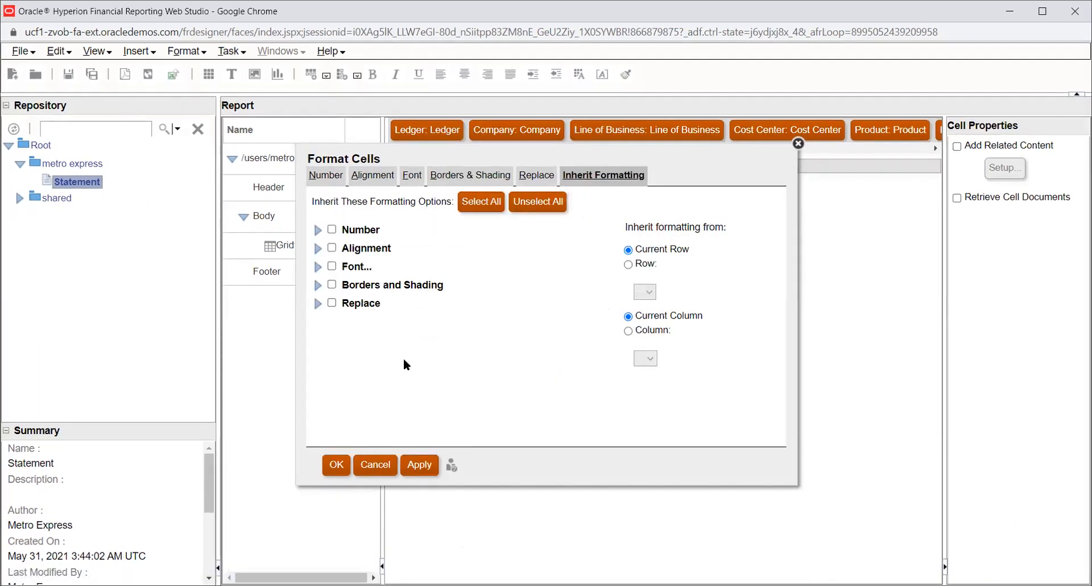
click(337, 467)
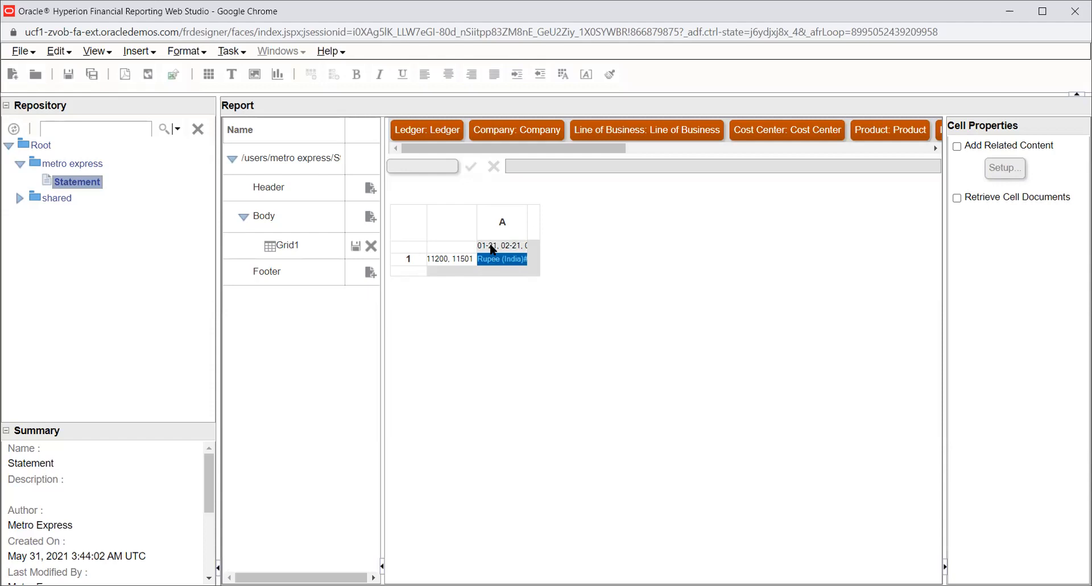
- Inspect the row and column heading properties of the grid
click(445, 257)
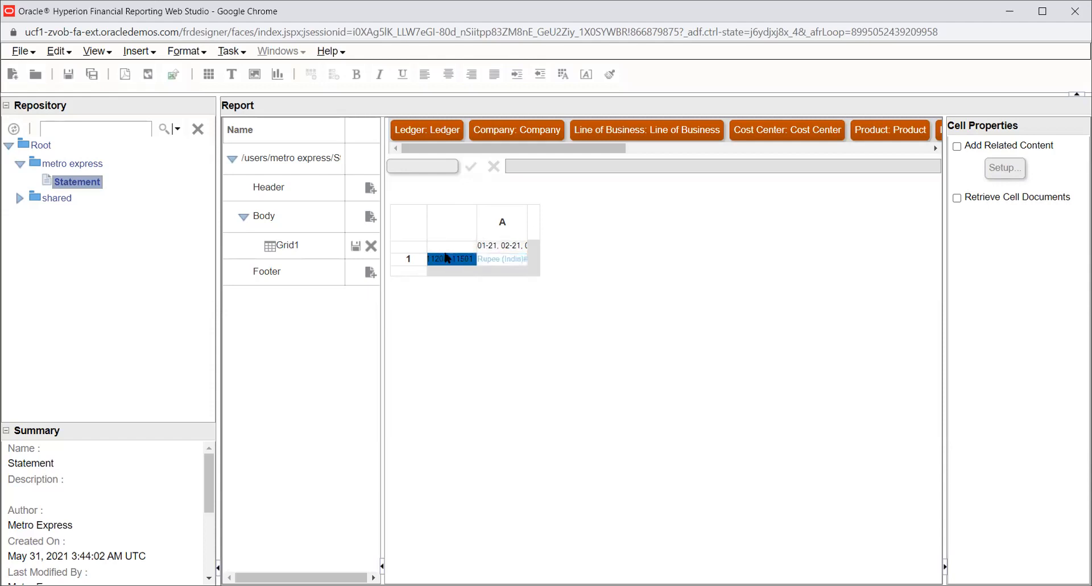
click(506, 247)
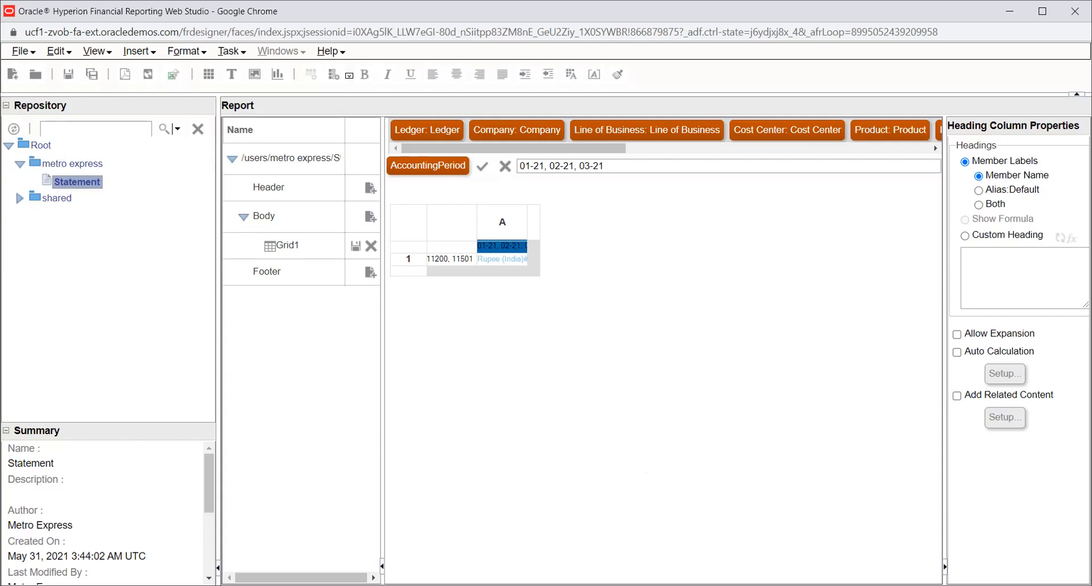
click(434, 257)
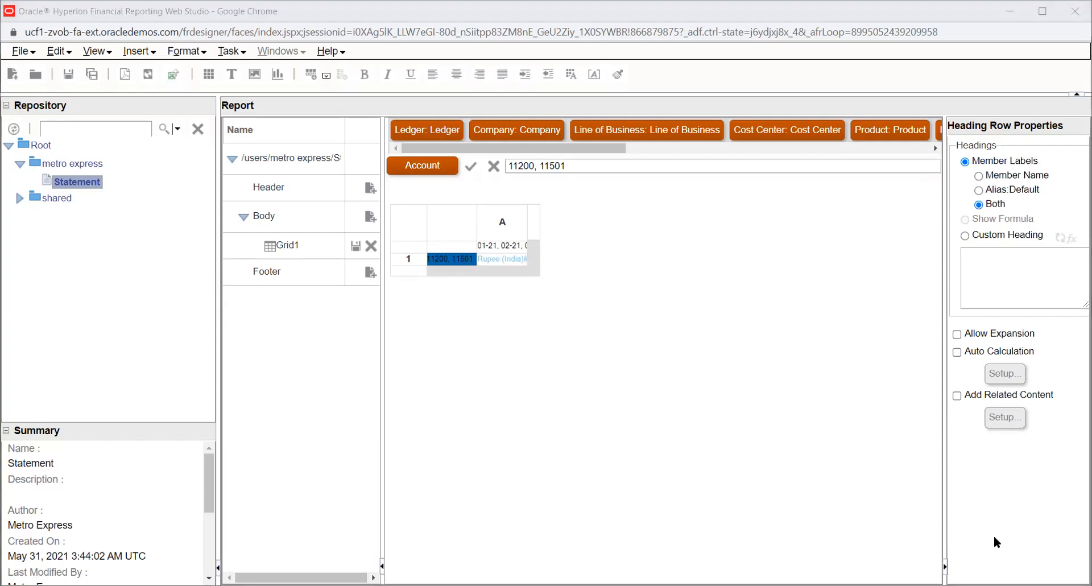
click(521, 347)
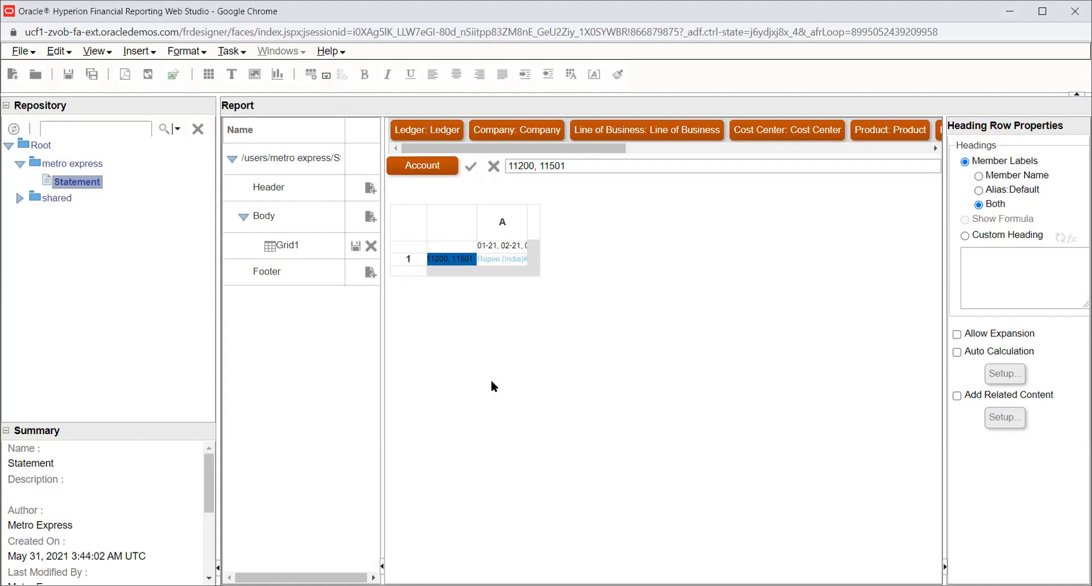